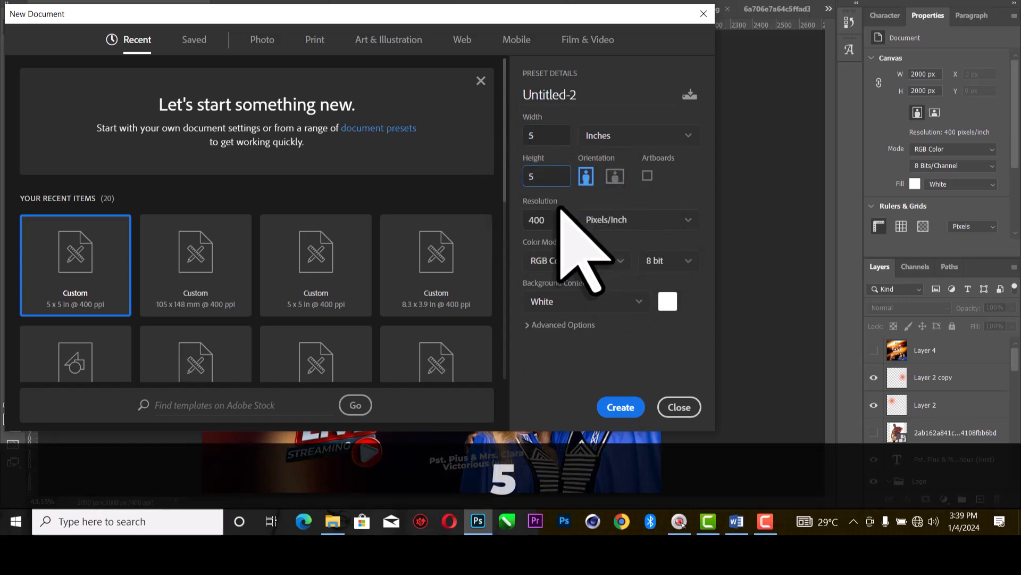
Set the resolution to 400 pixels/inch and create the 5 × 5 inch RGB document with a white background.
double_click(548, 220)
text(4)
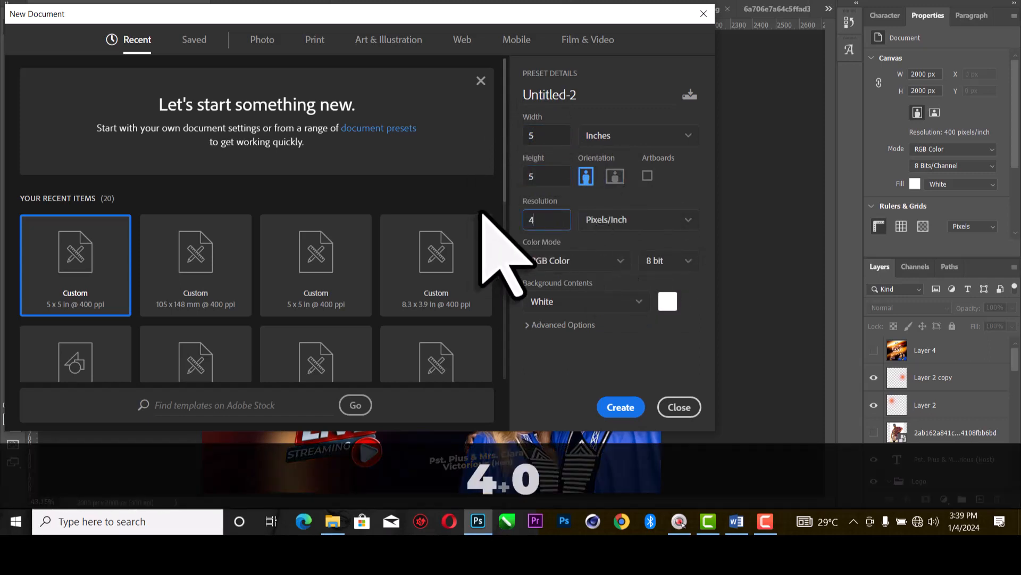
text(00)
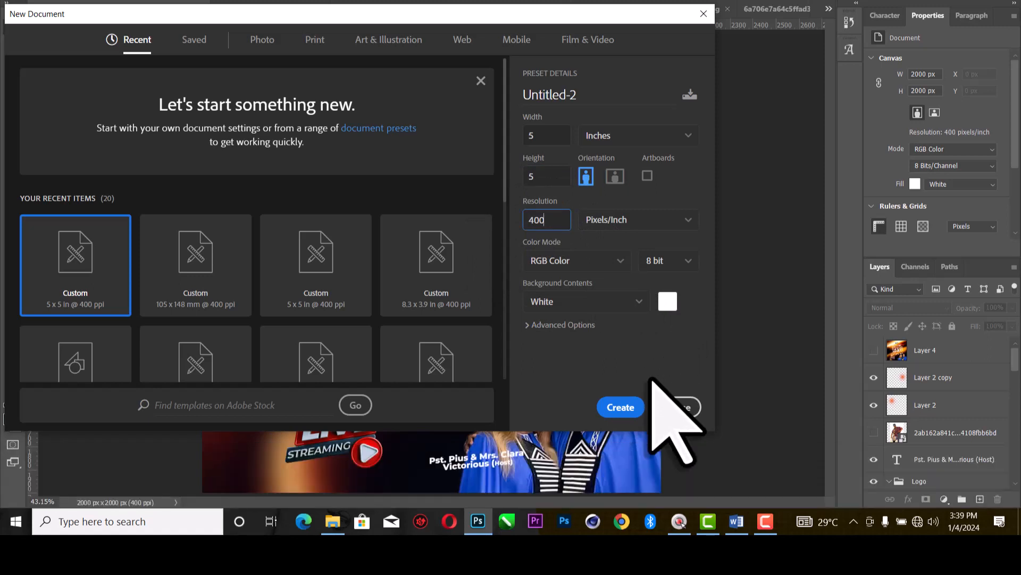
click(629, 407)
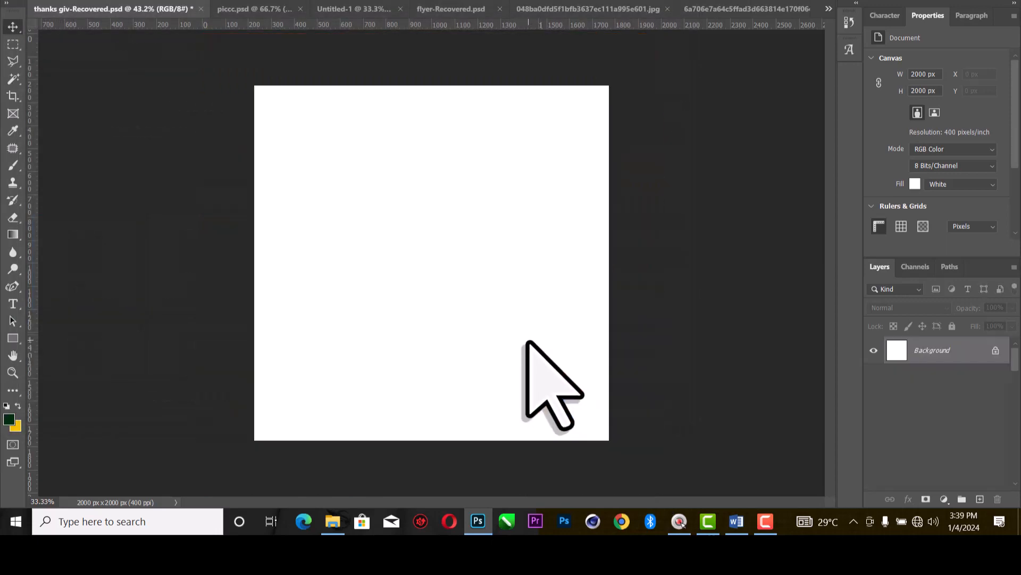
scroll(442, 271, up, 1)
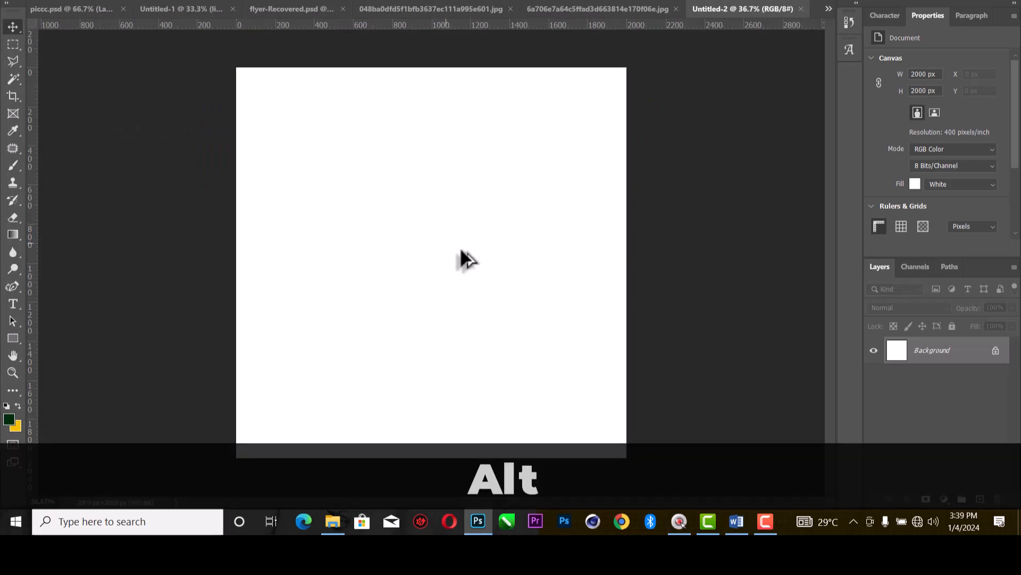
Copy the glowing orange triangle image into the blank Untitled-2 document as a new layer and close its source file.
click(469, 8)
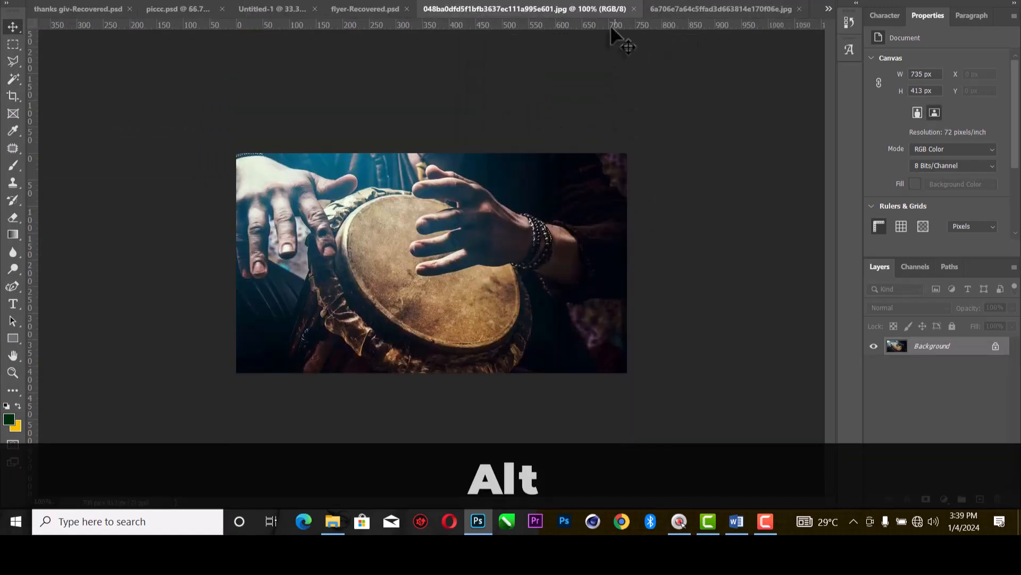
drag(674, 12, 570, 184)
click(739, 10)
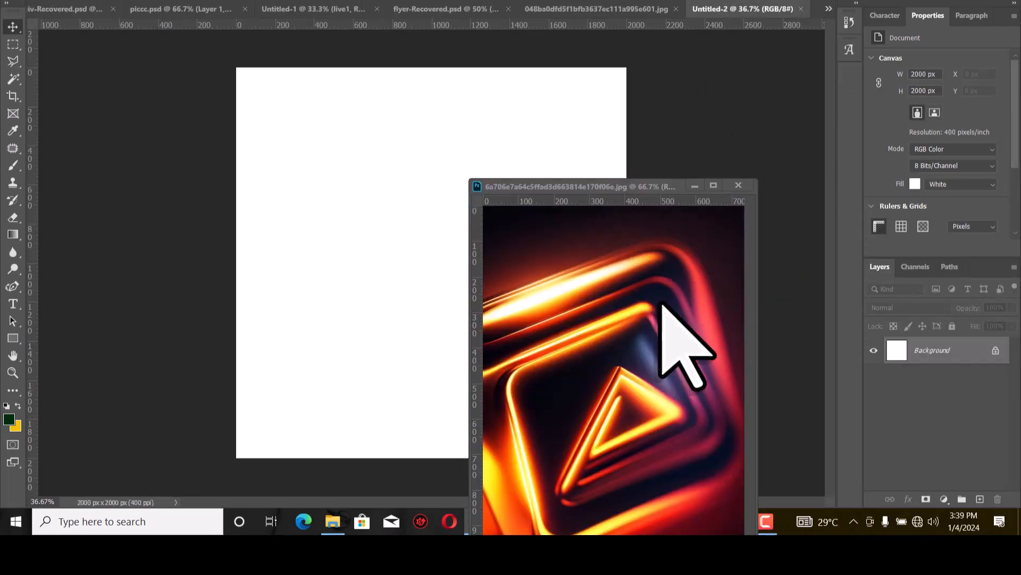
click(675, 332)
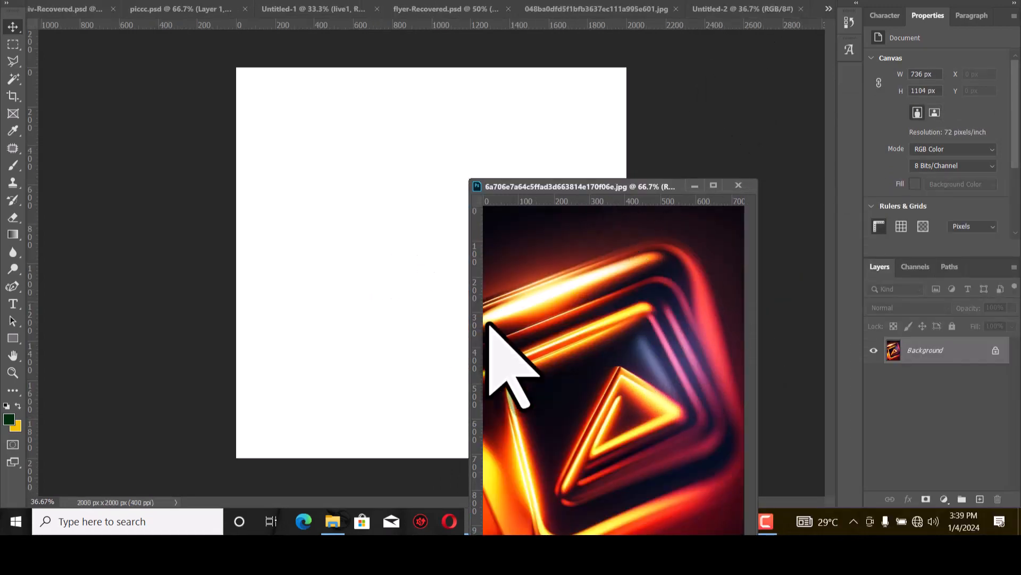
drag(397, 293, 330, 266)
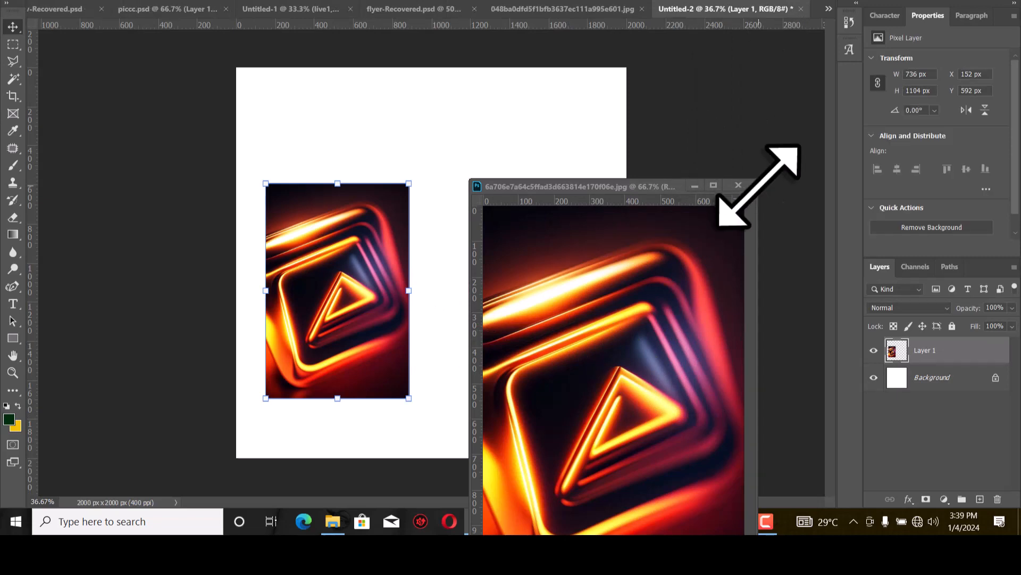
click(739, 185)
Enlarge the triangle image to about 3259 × 4888 px and shift it so its upper part covers the whole canvas.
scroll(391, 266, down, 3)
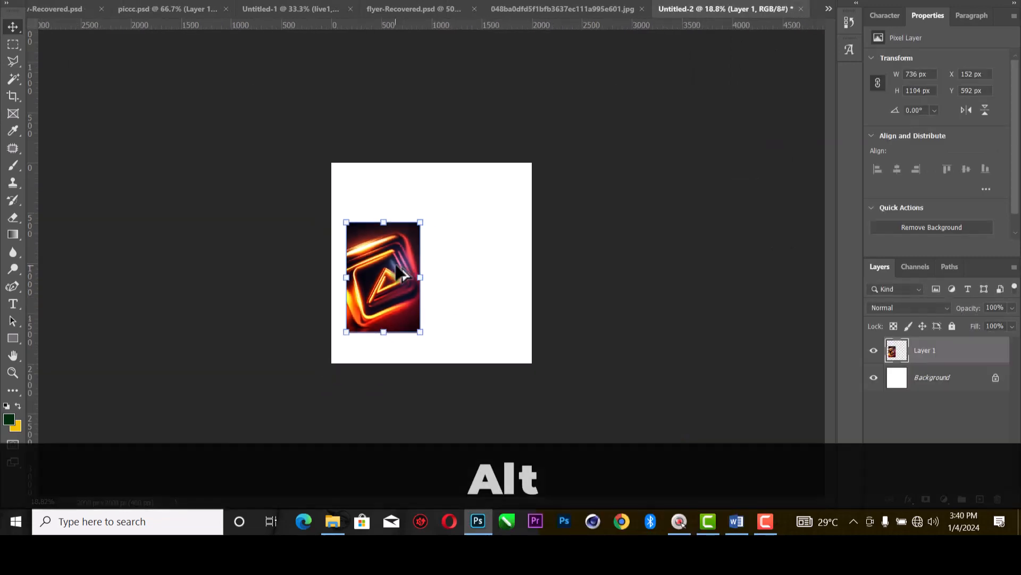
drag(384, 215, 457, 50)
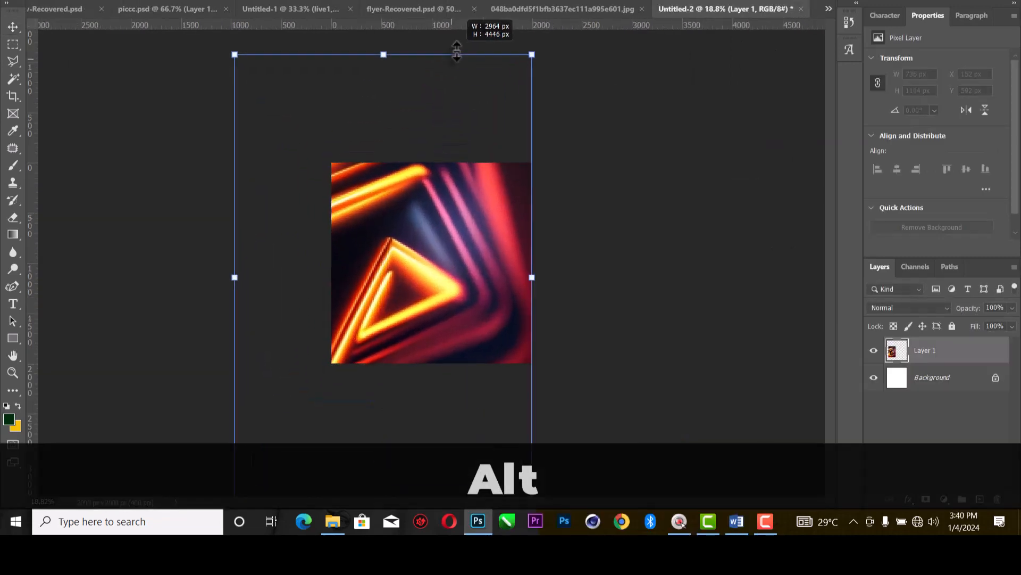
drag(410, 214, 474, 273)
scroll(516, 205, down, 3)
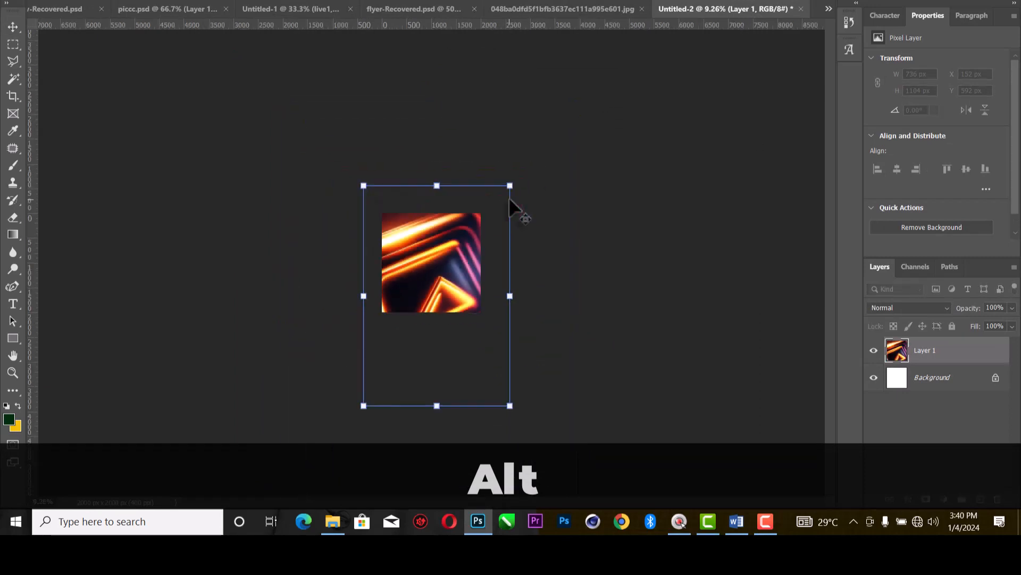
drag(510, 185, 524, 165)
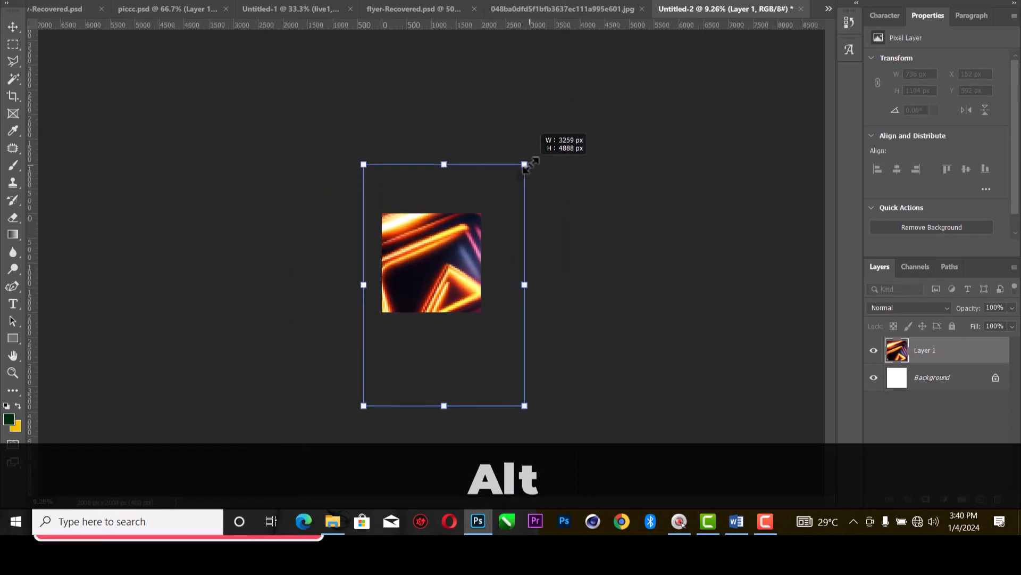
click(657, 0)
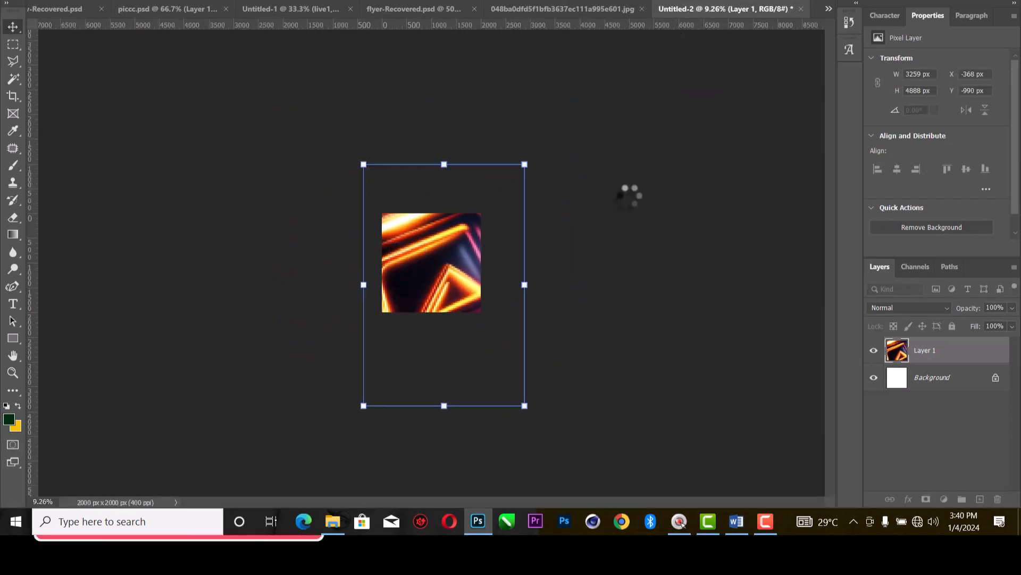
Scale the triangle image up to about 3829 × 5741 px and place it at about X -261 px, Y -1026 px.
drag(440, 220, 447, 231)
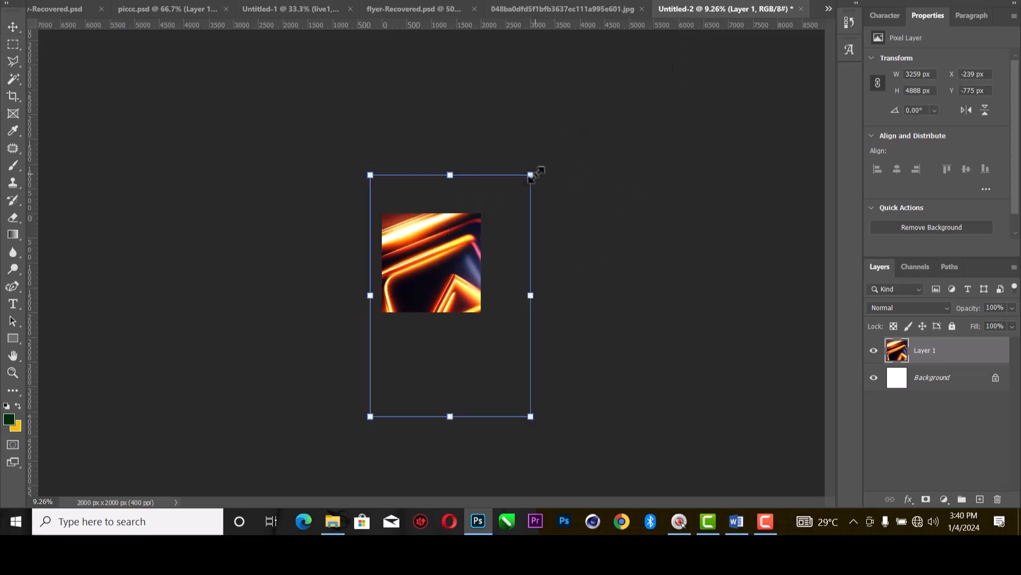
drag(530, 174, 559, 132)
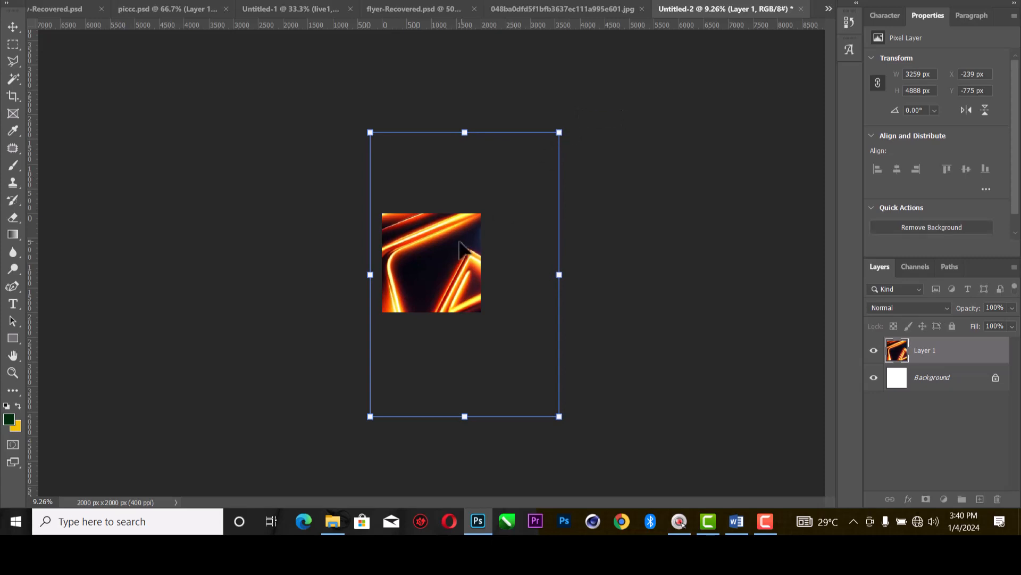
drag(459, 242, 457, 277)
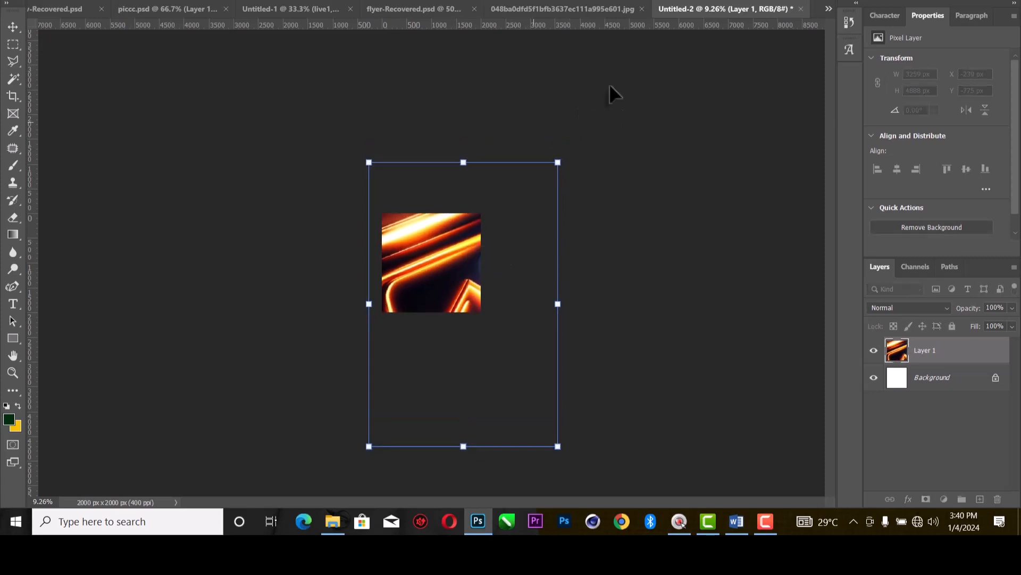
click(662, 1)
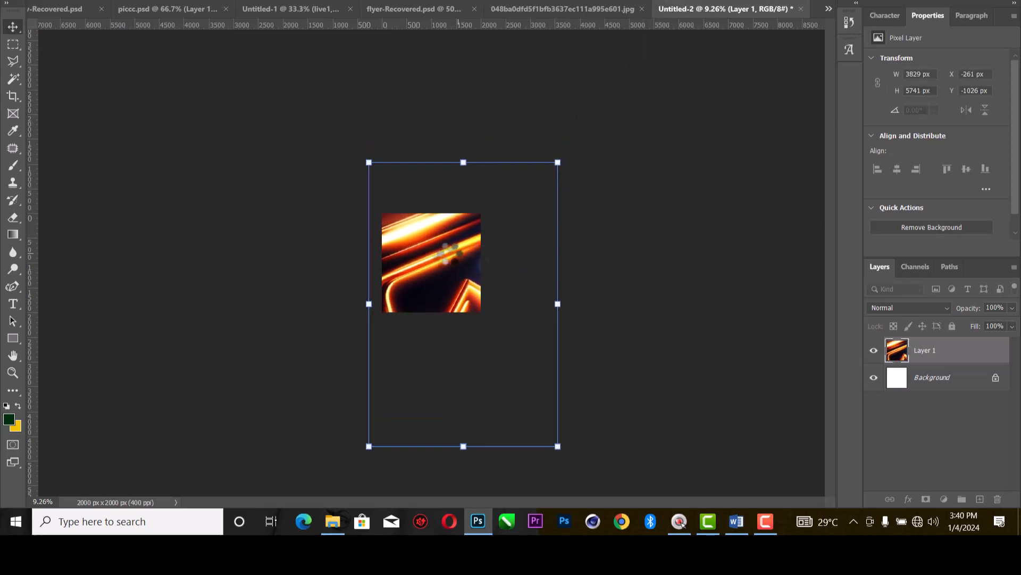
Enlarge the triangle image to about 4432 × 6644 px and lower it until its bright diagonal streaks fill the canvas.
drag(447, 259, 451, 268)
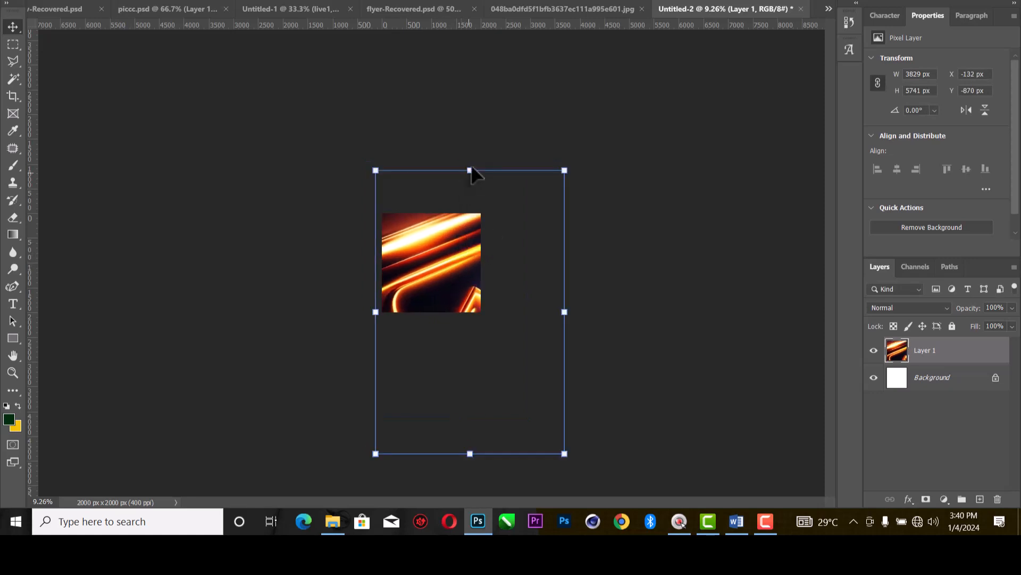
drag(473, 160, 474, 126)
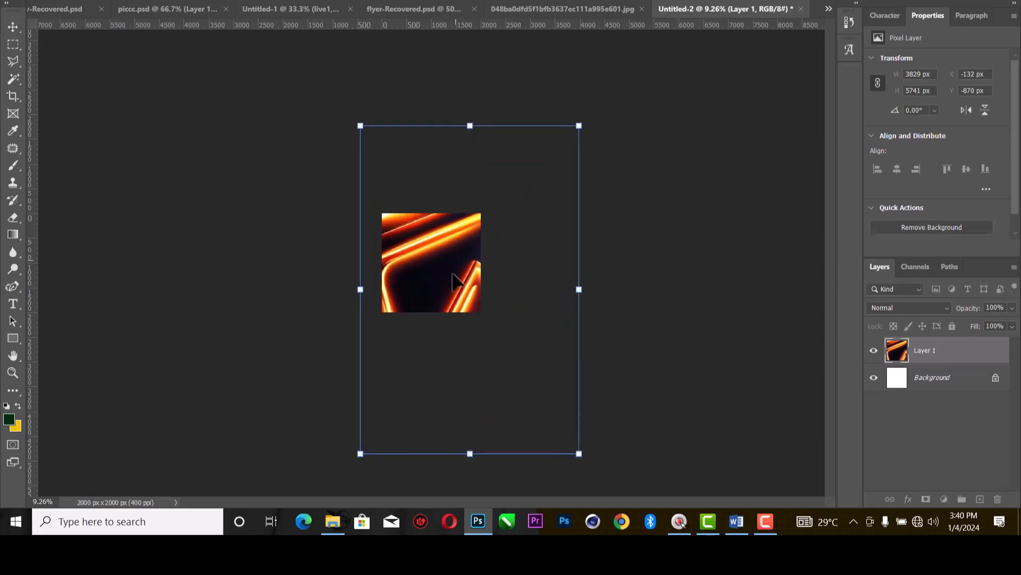
drag(454, 273, 458, 309)
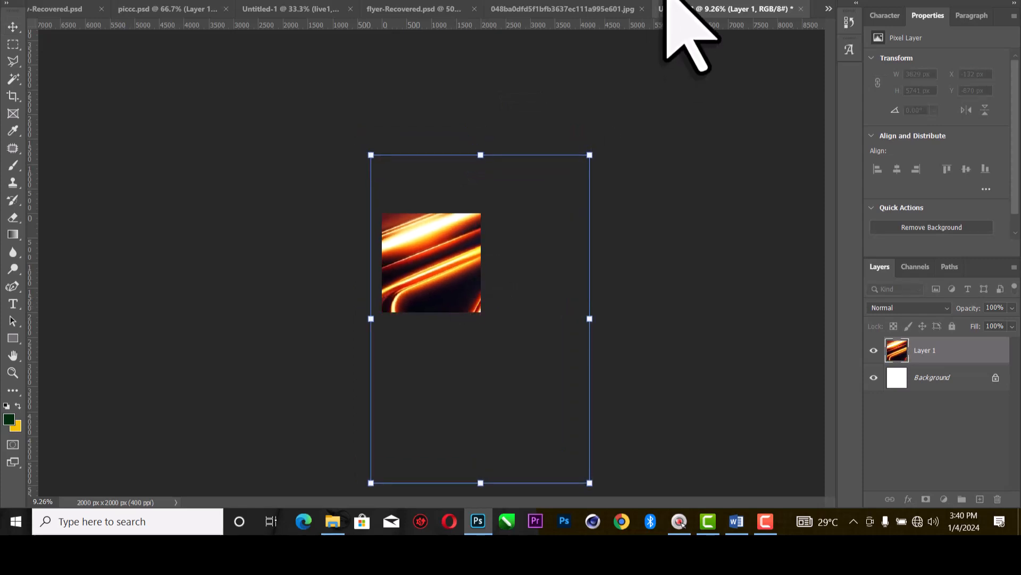
click(666, 1)
Apply a Gaussian Blur with a 46-pixel radius to the glowing streaks layer.
scroll(447, 292, up, 5)
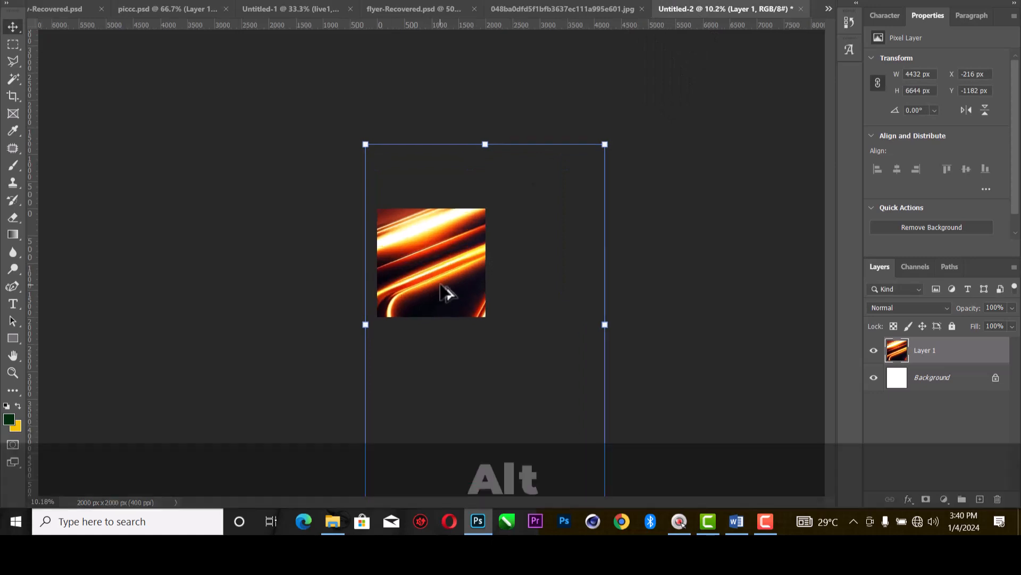
scroll(479, 285, up, 1)
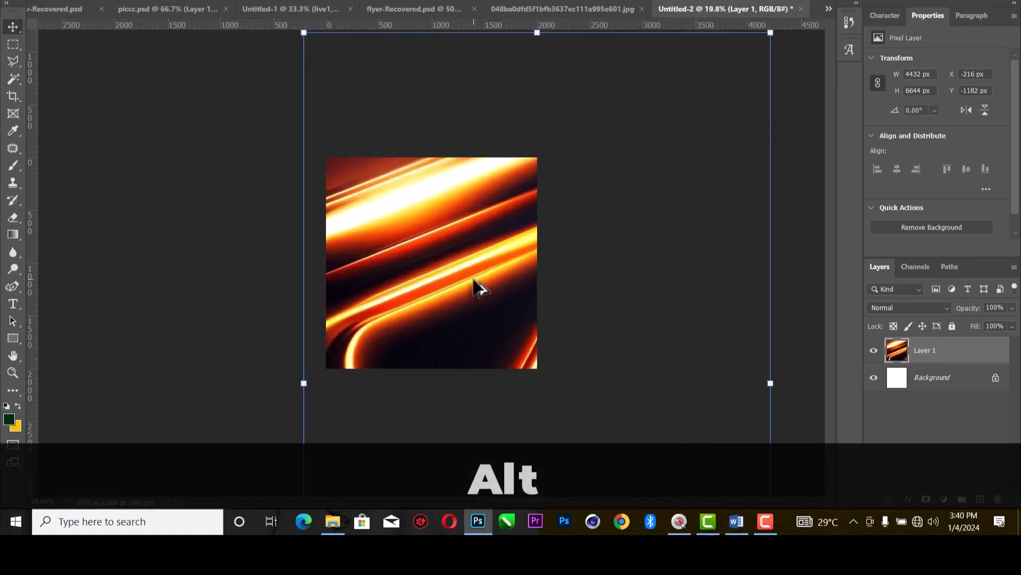
click(189, 1)
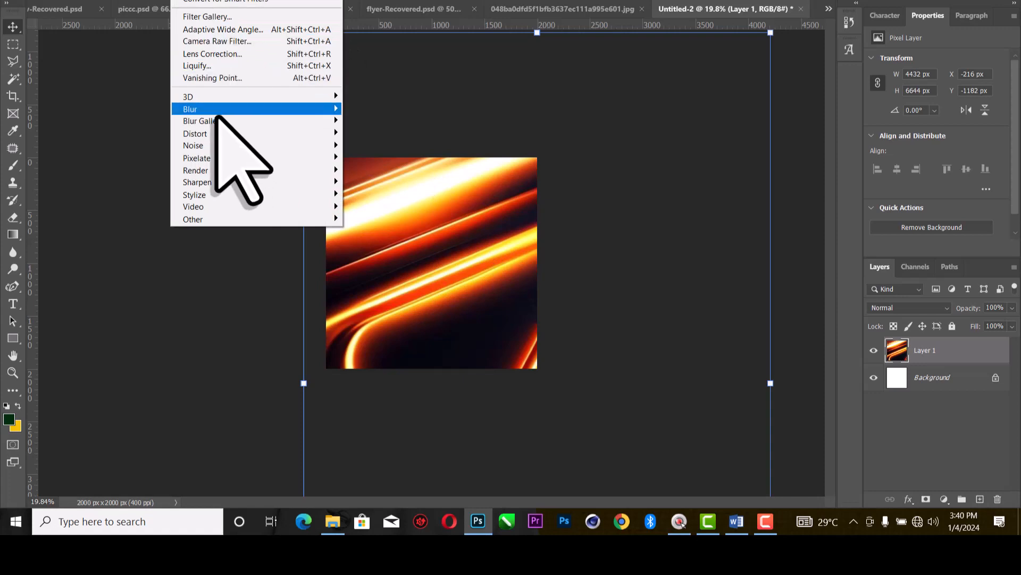
mouse_move(227, 108)
click(367, 158)
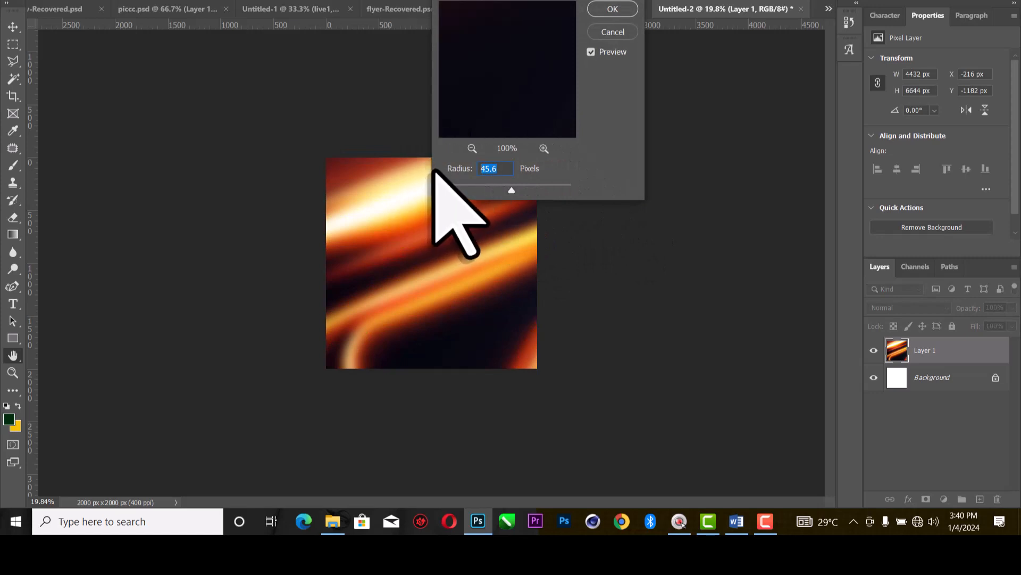
text(46)
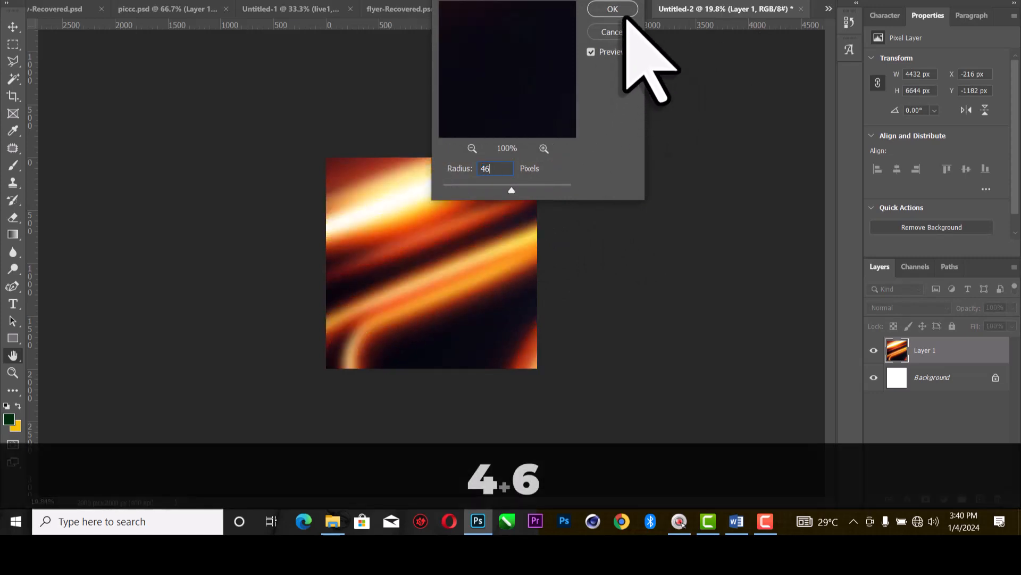
click(627, 7)
Copy the hand-drum photo into the blurred background document, placing it in the canvas's upper-left corner.
scroll(489, 290, up, 2)
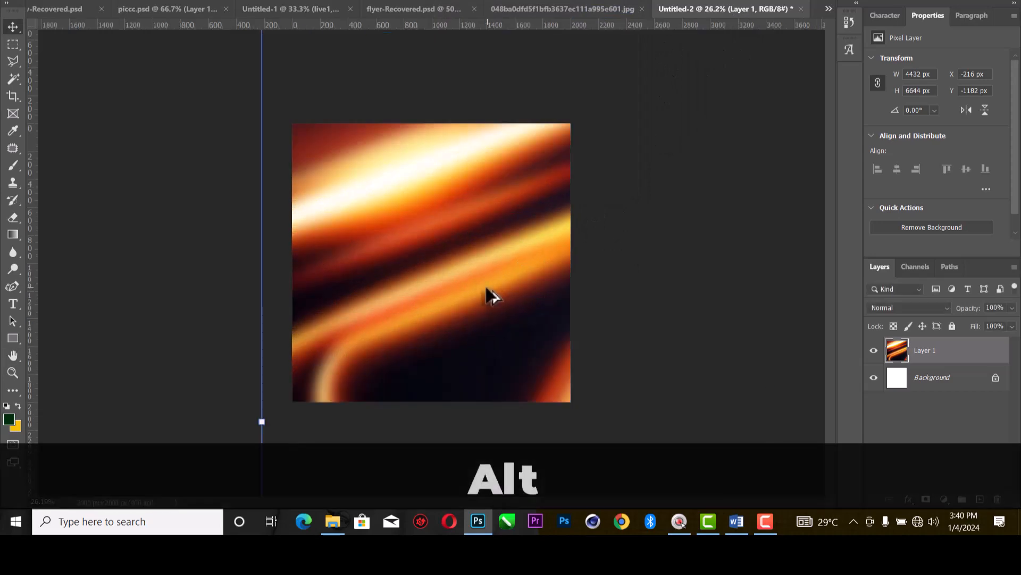
scroll(473, 252, up, 1)
scroll(489, 267, down, 1)
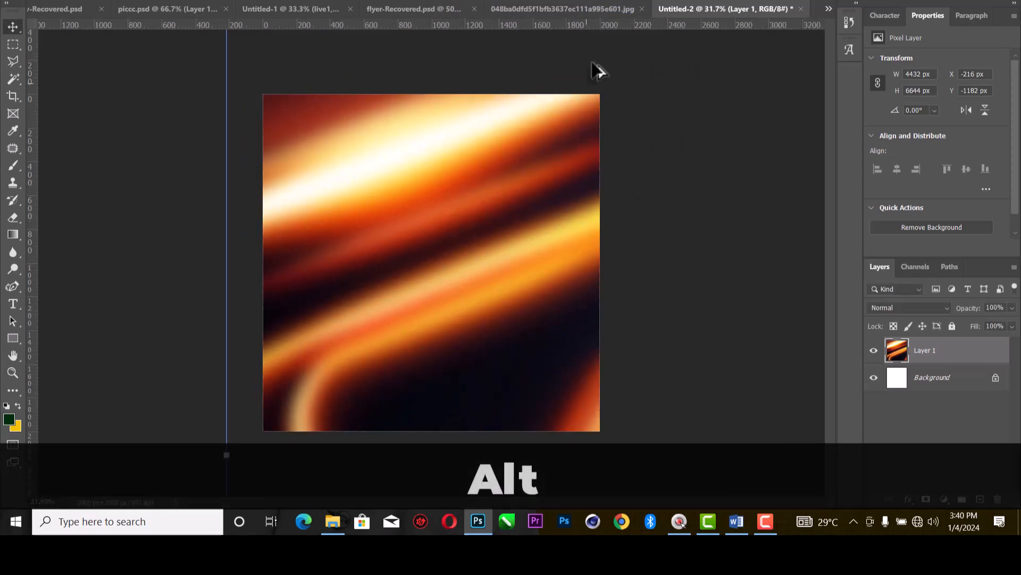
click(592, 20)
drag(604, 24, 598, 203)
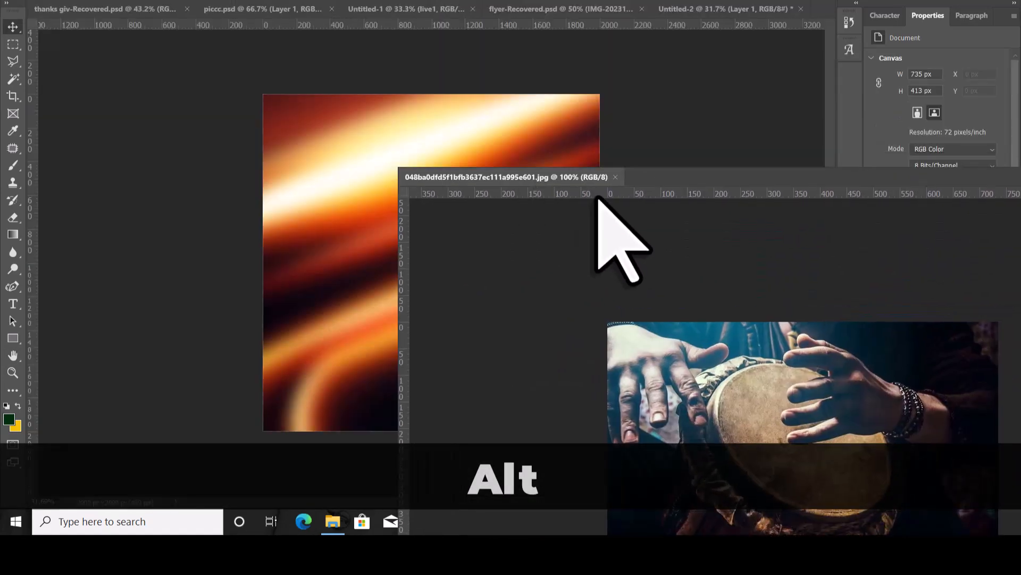
drag(592, 319, 341, 128)
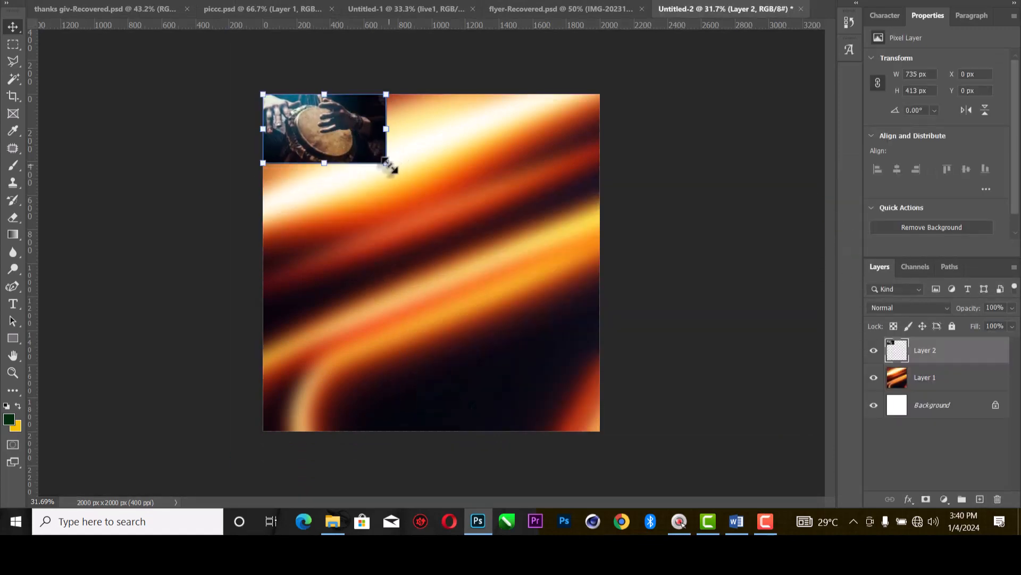
Scale the drum photo to about 2002 × 1125 px across the canvas's full width and set its blend mode to Soft Light.
drag(386, 163, 605, 276)
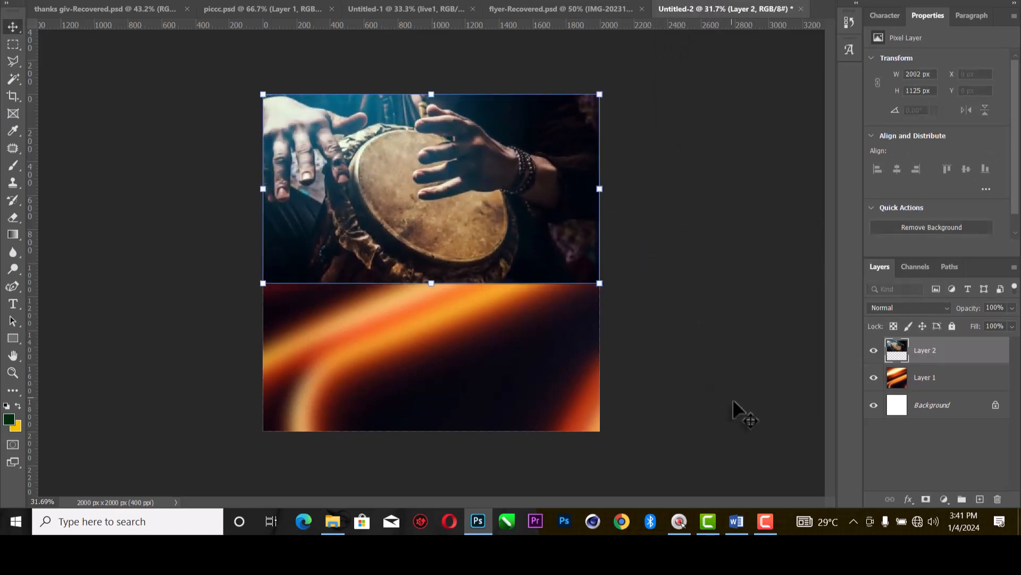
click(452, 167)
click(908, 308)
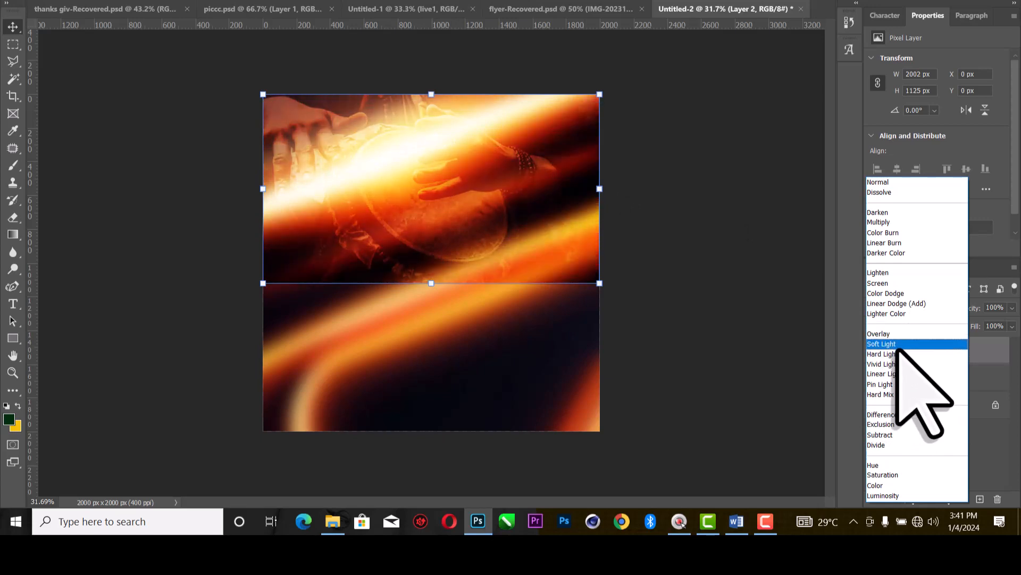
click(899, 345)
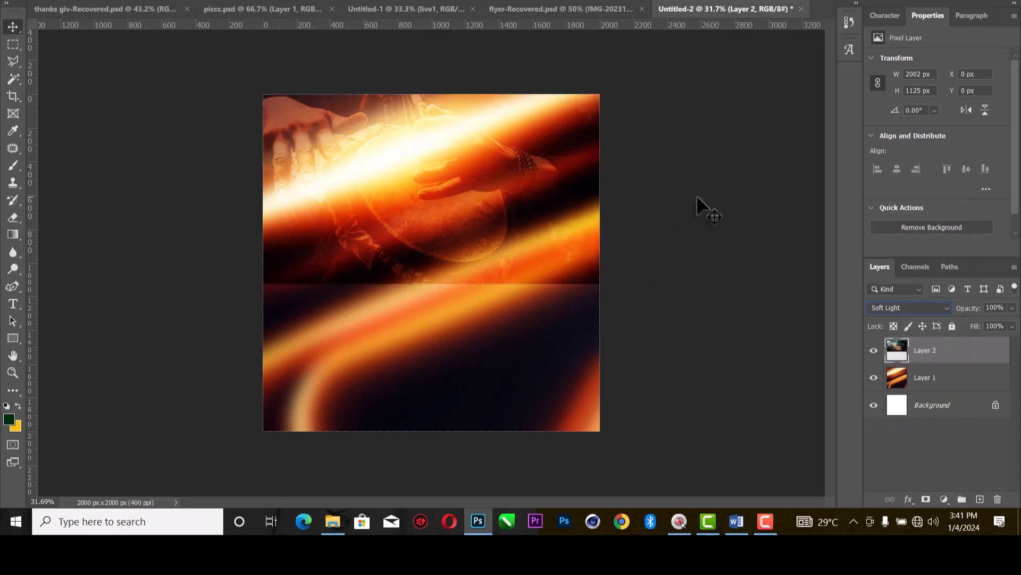
Skew the drum photo vertically by 9° so that its left edge sits lower than its right edge.
click(464, 208)
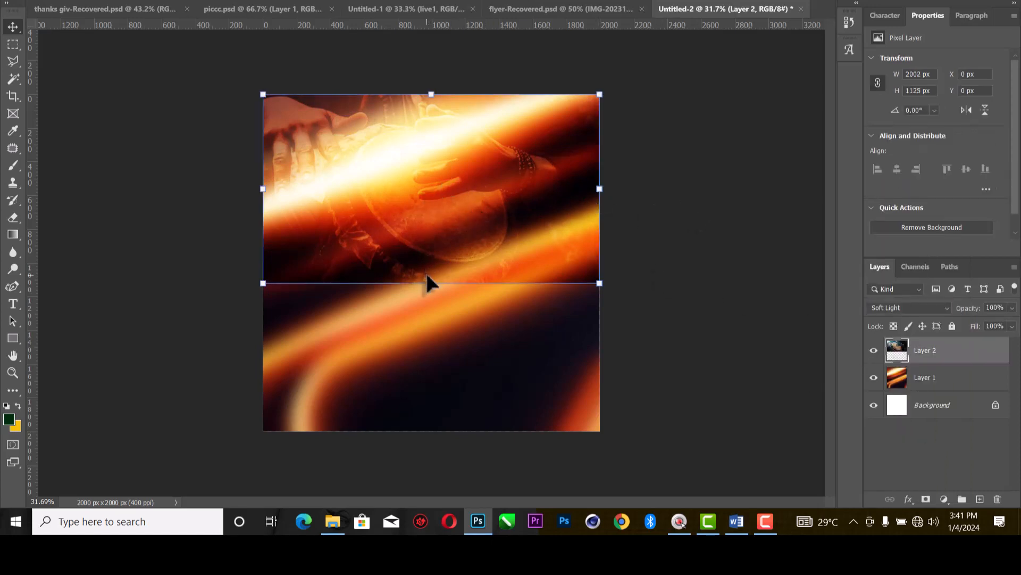
key(ctrl+t)
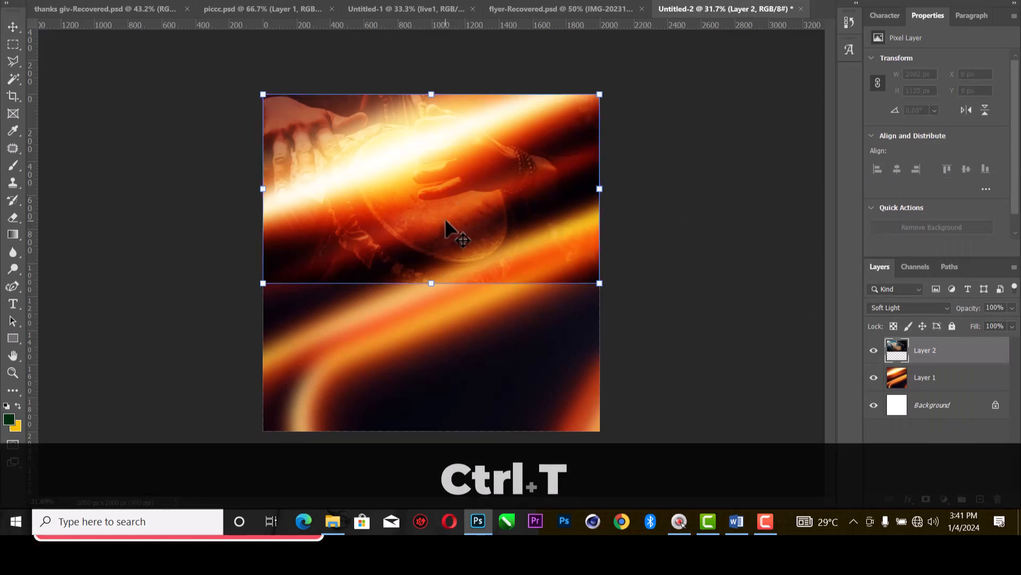
right_click(490, 153)
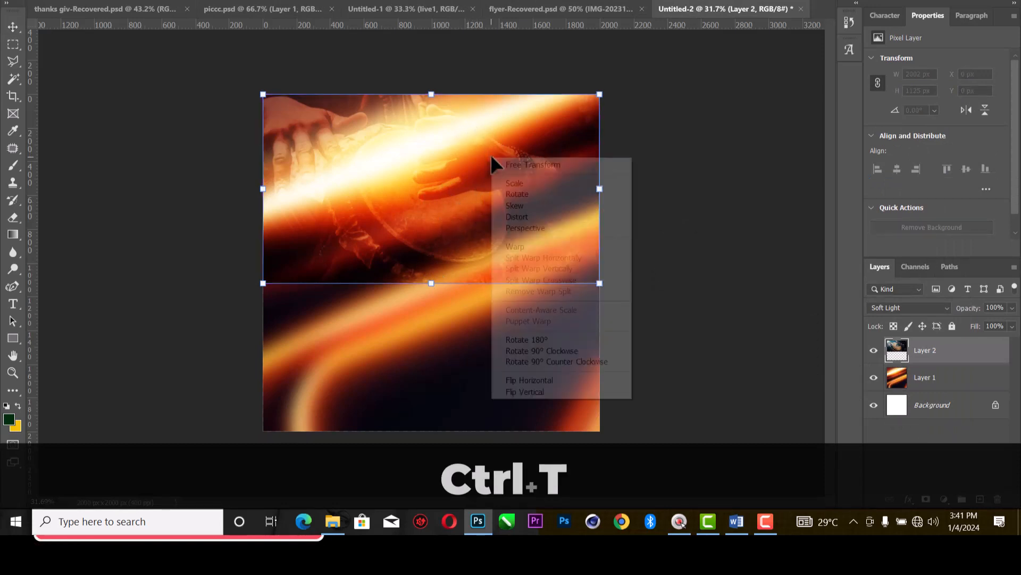
click(515, 207)
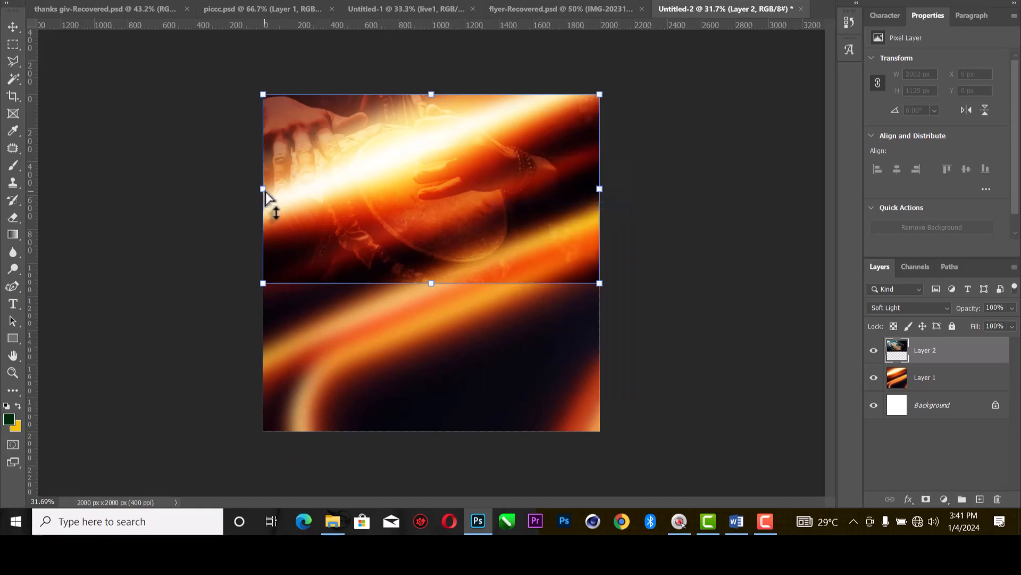
drag(266, 194, 266, 233)
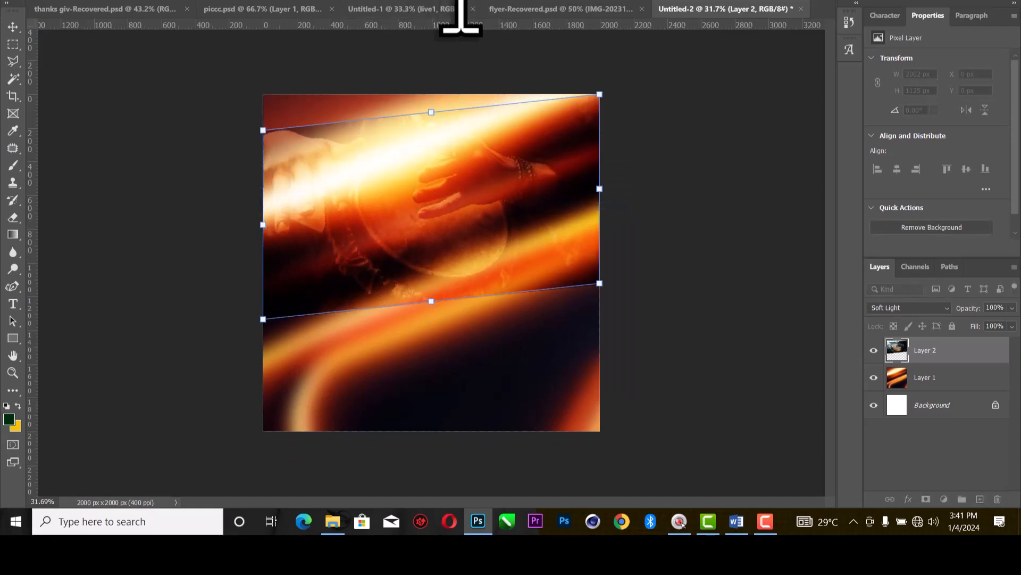
key(ctrl+a)
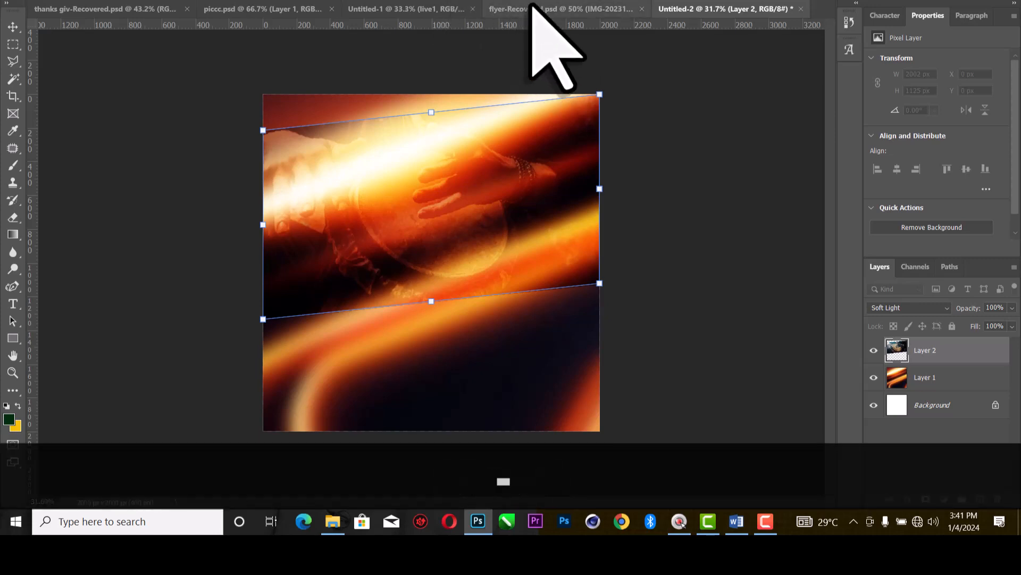
text(9)
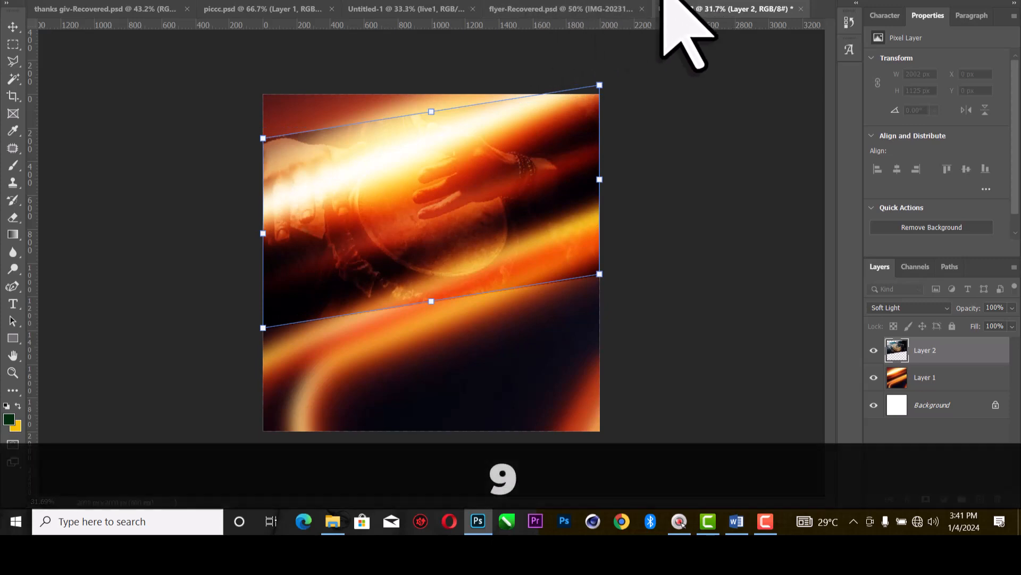
click(661, 0)
scroll(491, 177, up, 1)
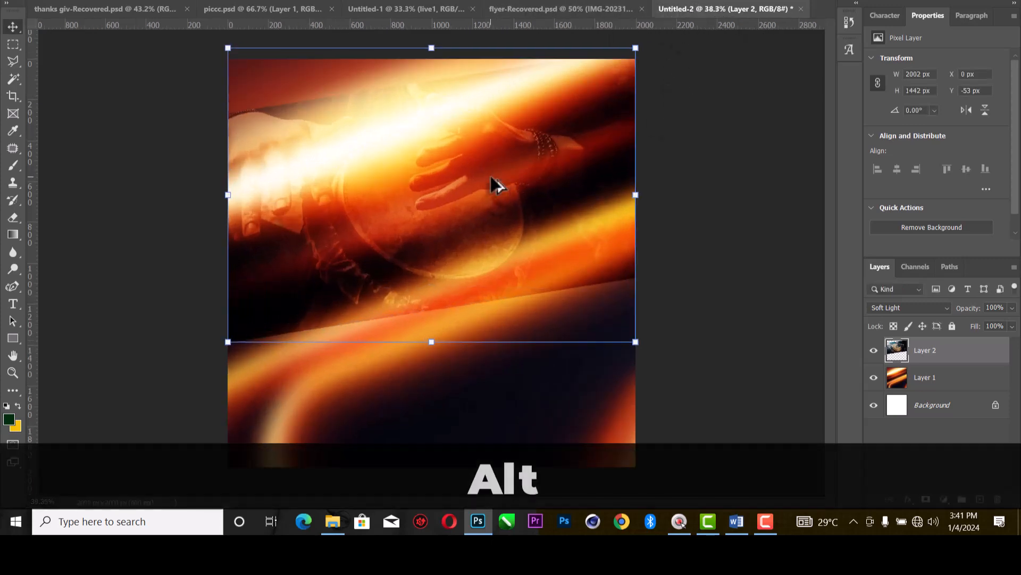
scroll(497, 184, down, 1)
mouse_move(498, 166)
mouse_down()
mouse_move(506, 158)
mouse_move(506, 168)
mouse_up()
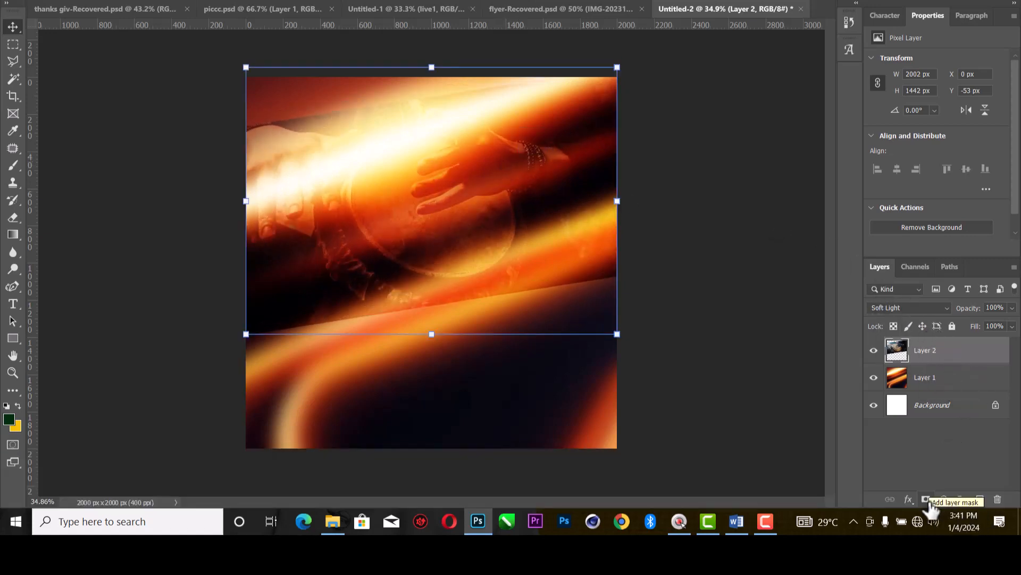
Add a layer mask to the drum photo and paint black with a large soft brush along its upper and lower edges.
click(927, 499)
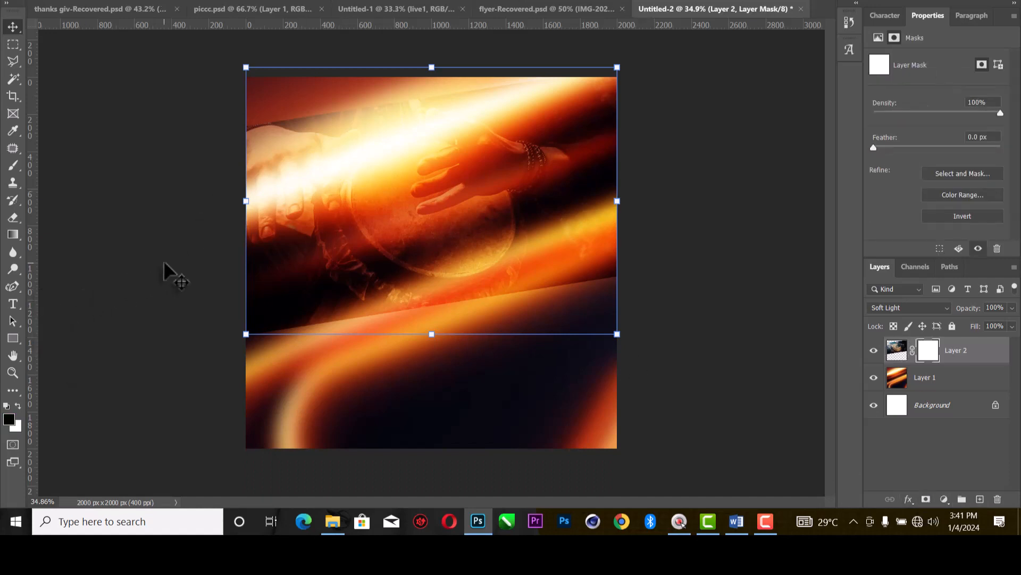
key(b)
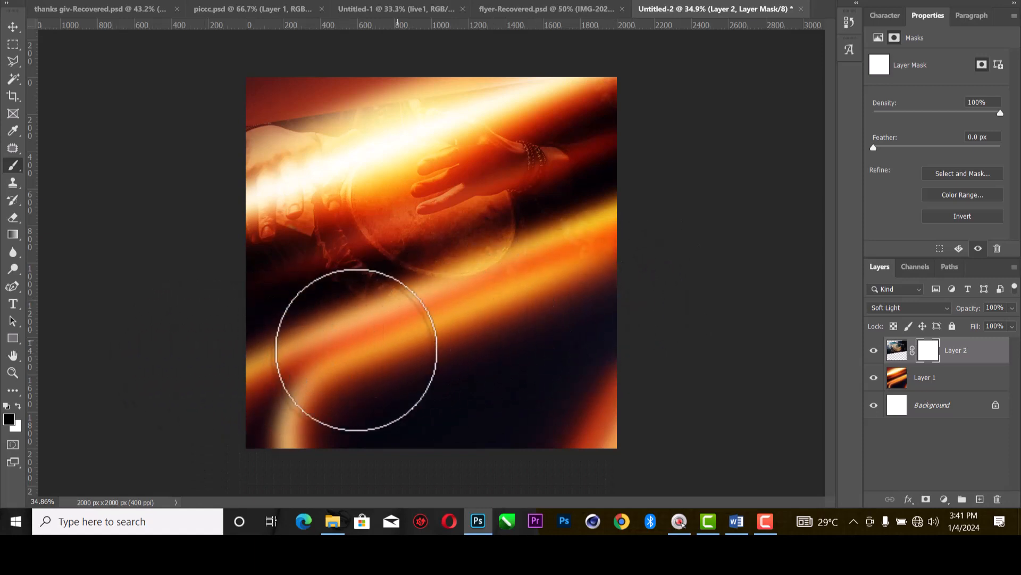
mouse_move(207, 365)
mouse_down()
mouse_move(238, 129)
mouse_move(211, 115)
mouse_move(551, 57)
mouse_move(240, 108)
mouse_move(166, 135)
mouse_move(442, 50)
mouse_up()
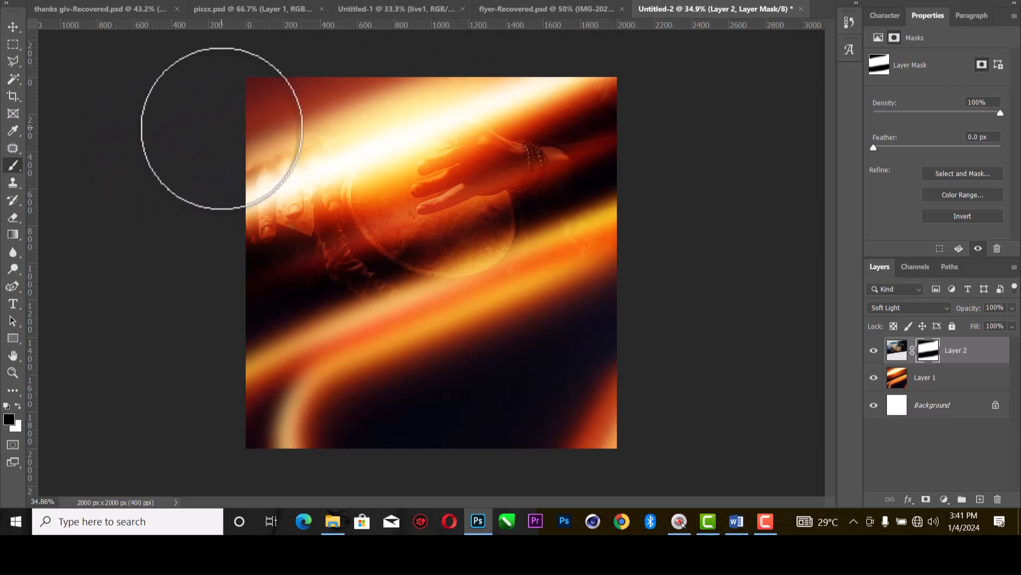
Enlarge the blurred streaks layer to about 4637 × 6952 px and shift it to about X -241 px, Y -1575 px.
click(12, 27)
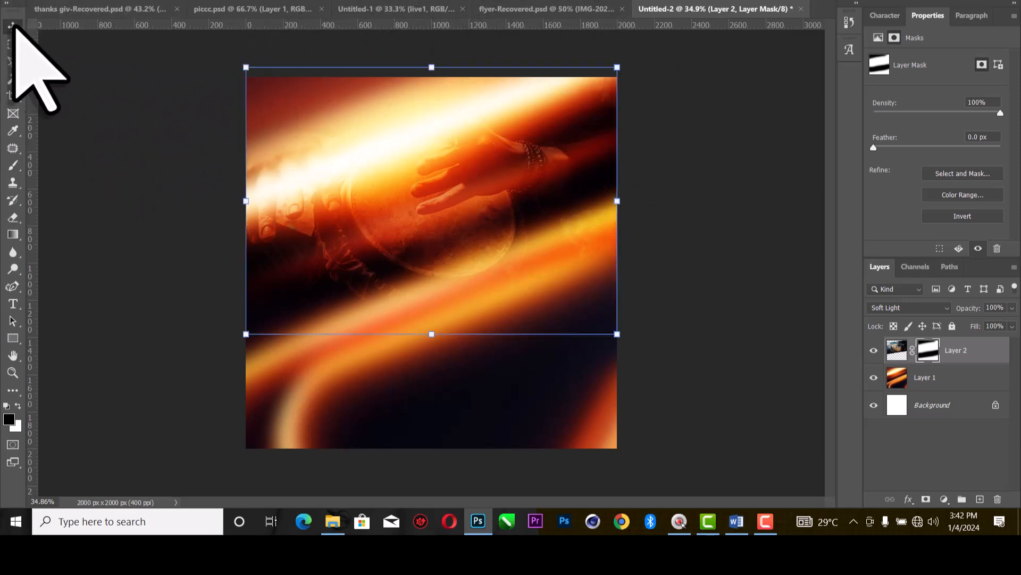
alt+scroll(524, 140, down, 2)
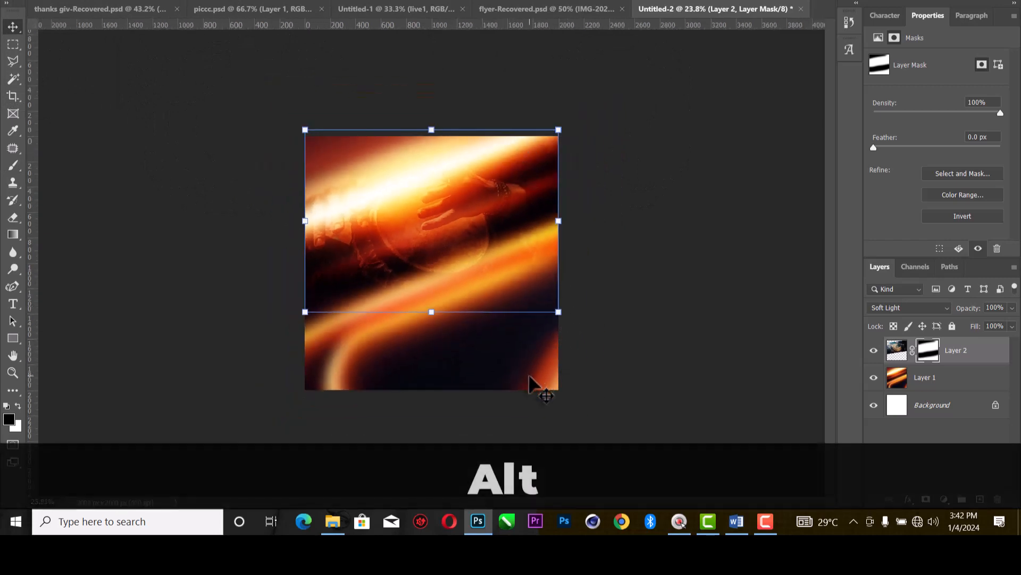
drag(530, 382, 528, 358)
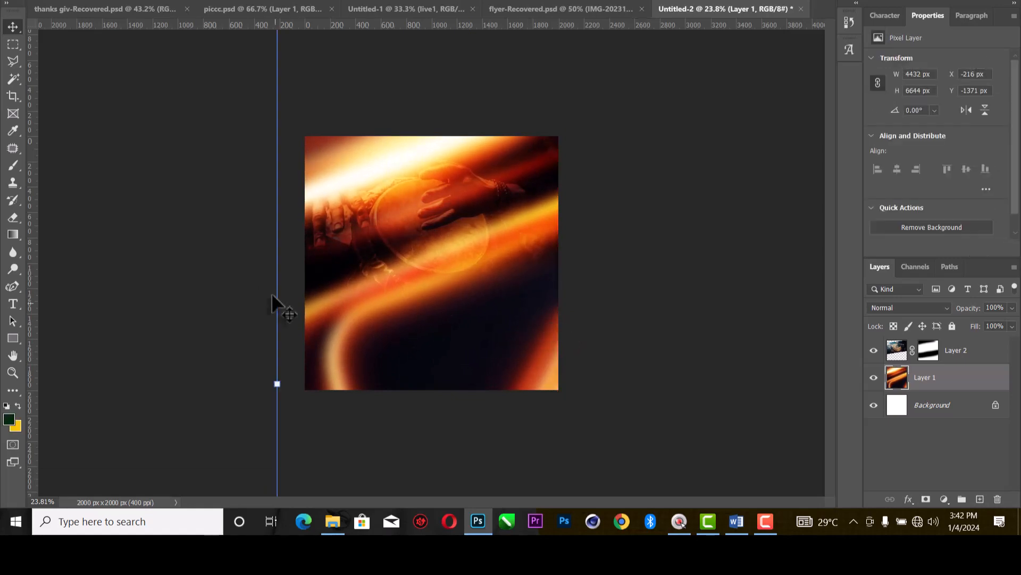
drag(276, 380, 249, 383)
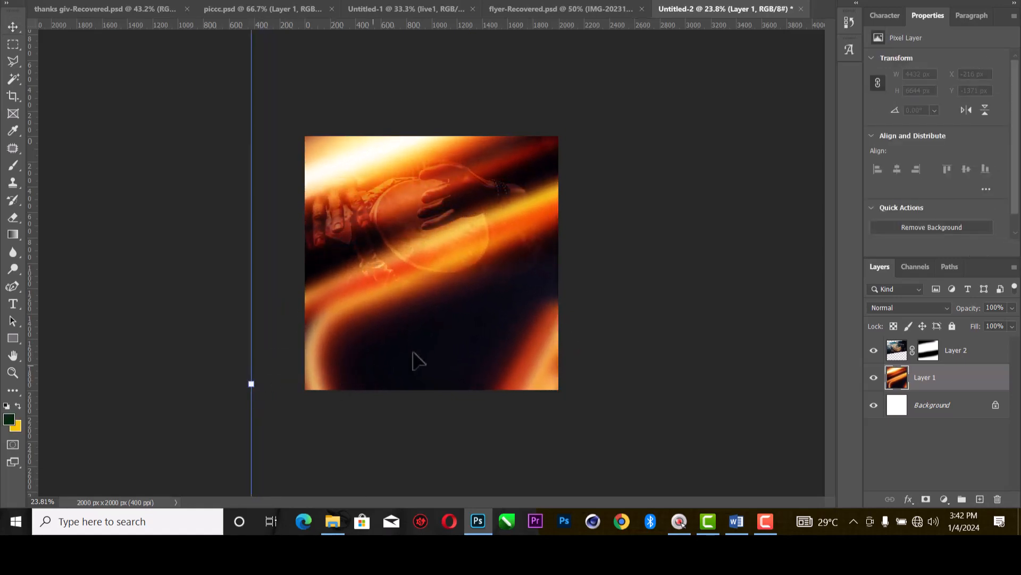
drag(458, 344, 481, 347)
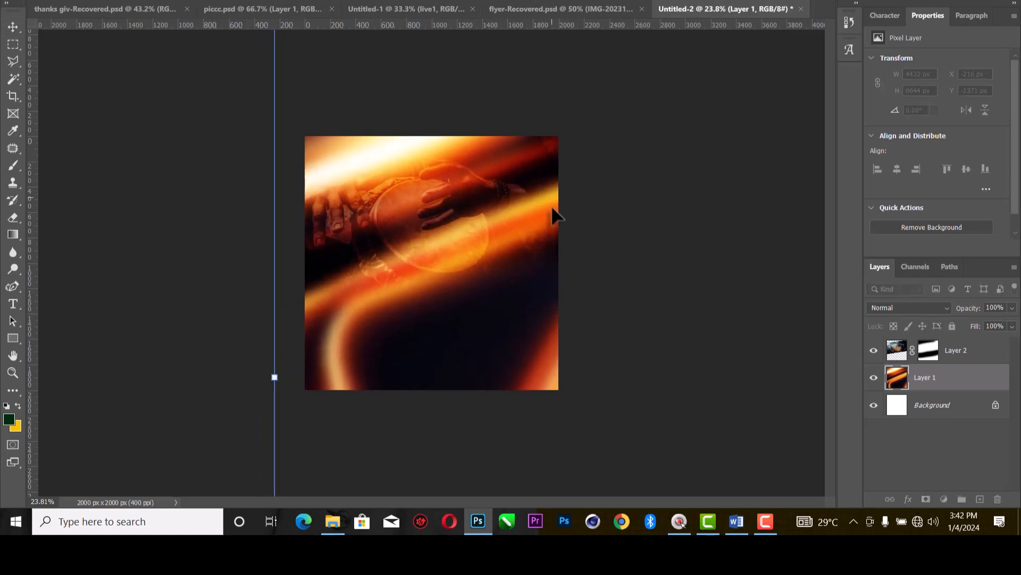
click(654, 1)
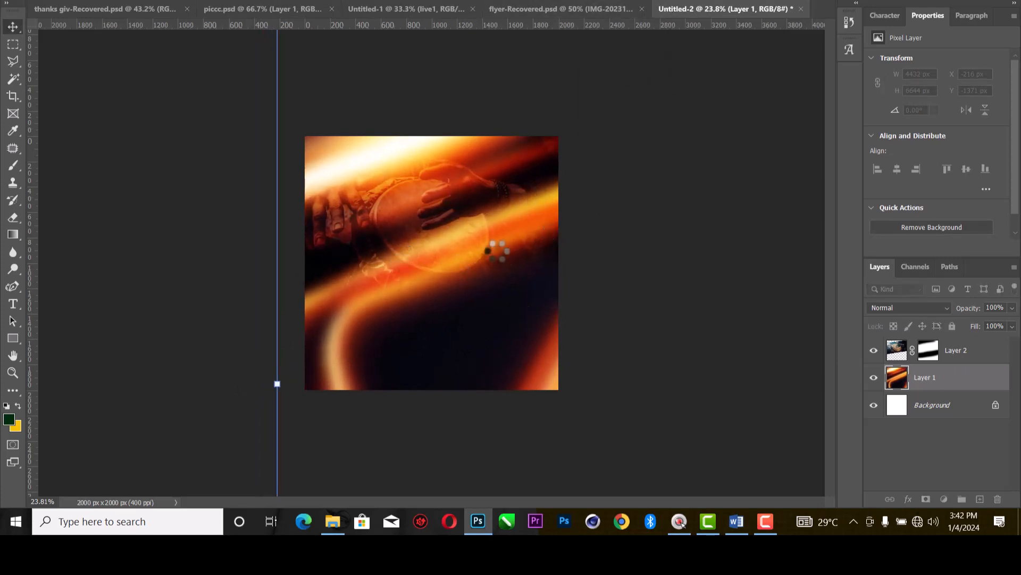
key(z)
right_click(520, 208)
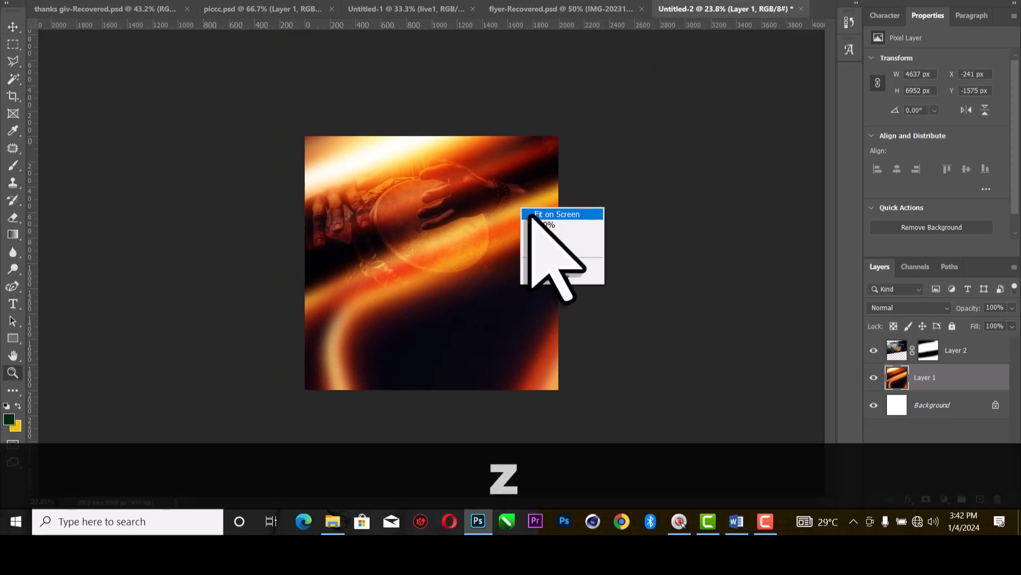
click(536, 215)
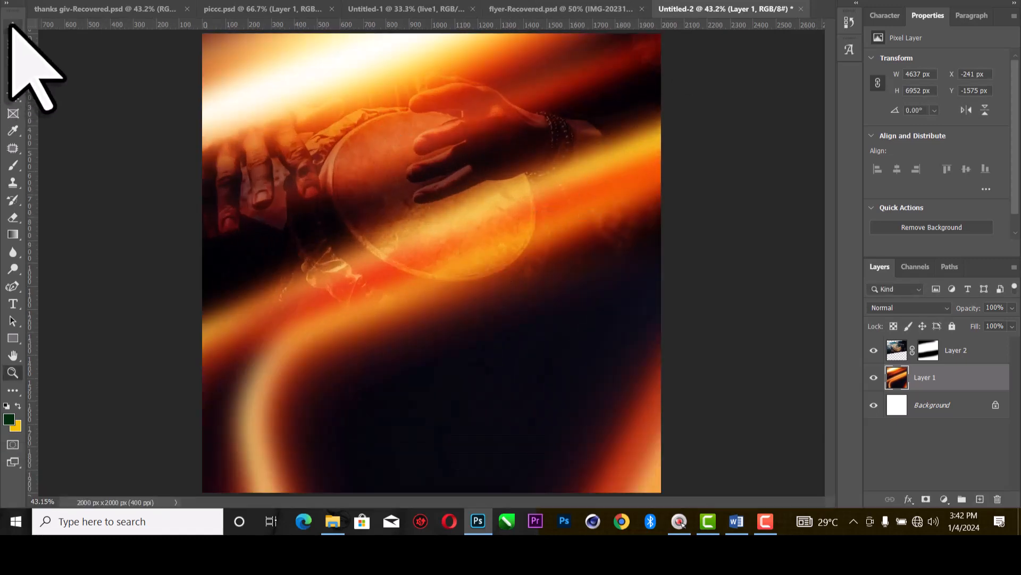
click(13, 27)
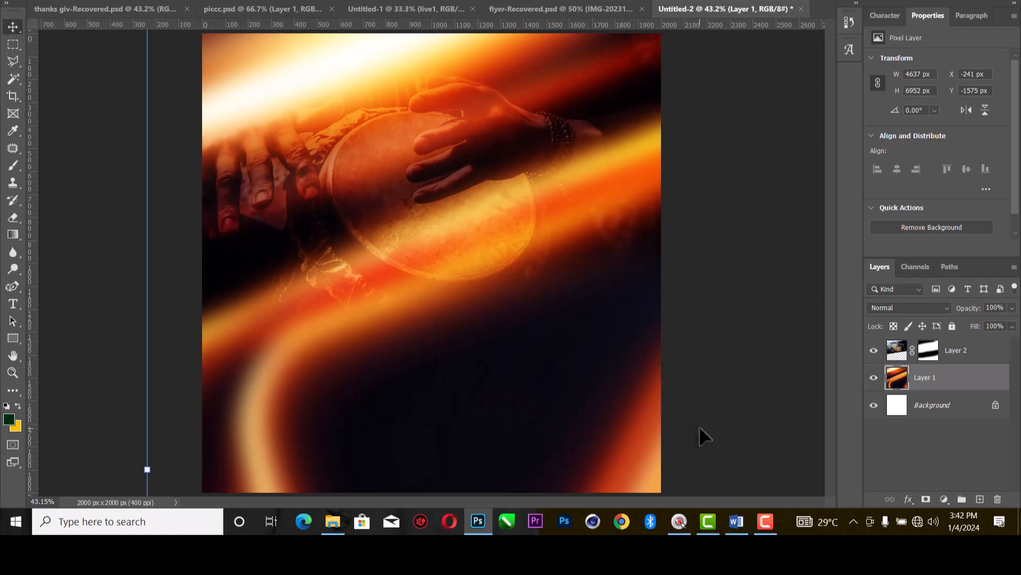
Switch to the Word document and copy the line "FRESH REVIVAL MINISTRY".
click(740, 527)
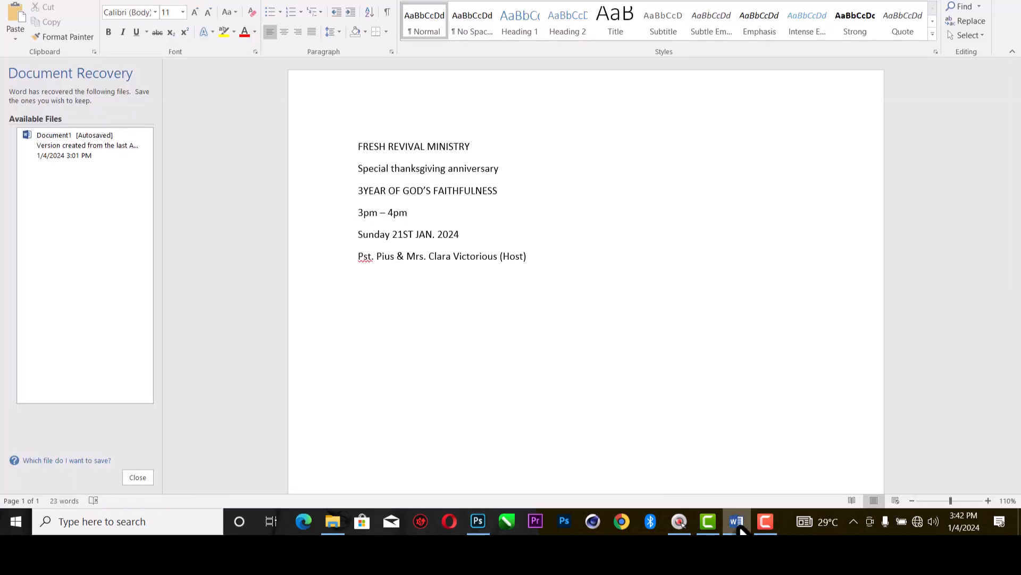
drag(480, 147, 333, 155)
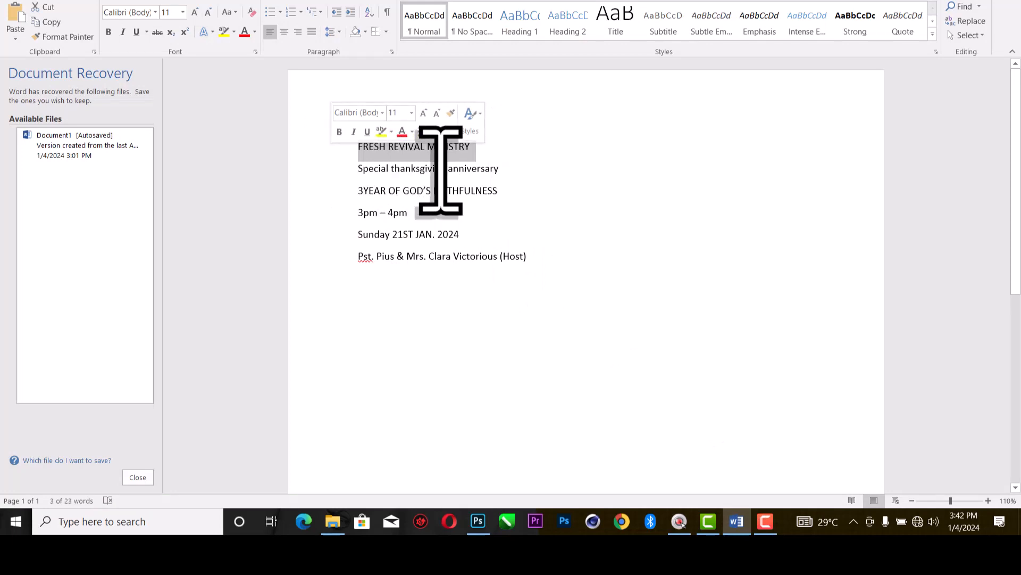
key(ctrl)
key(ctrl)
key(ctrl+c)
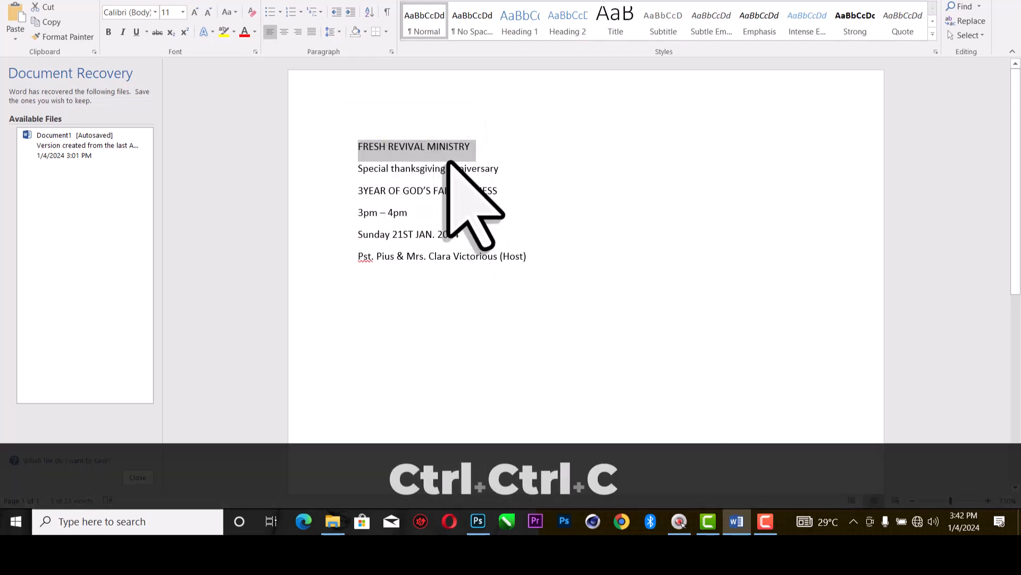
Switch back to Photoshop and paste "FRESH REVIVAL MINISTRY" as a text layer over the drum's upper-left area.
click(477, 522)
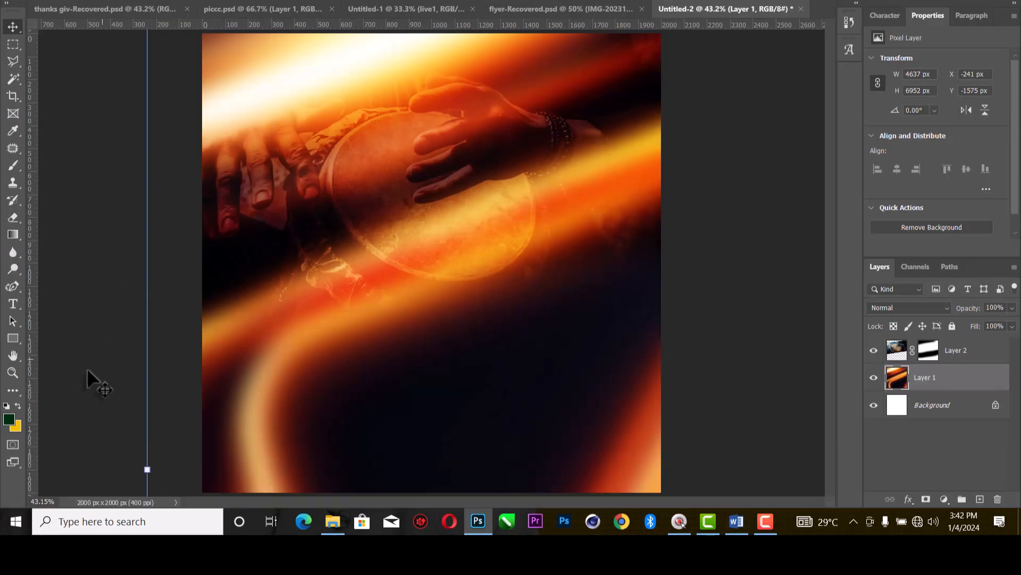
click(12, 304)
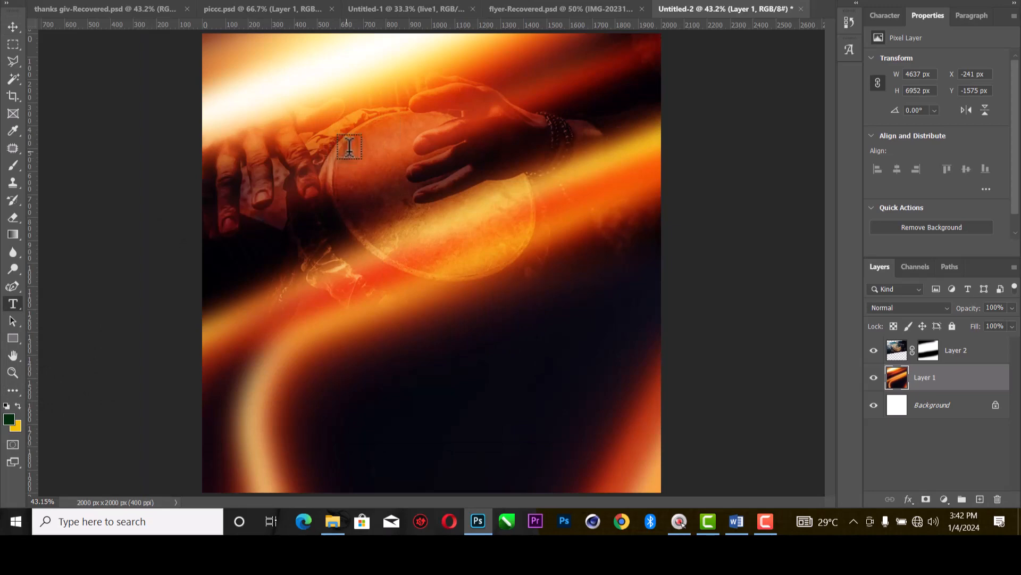
click(351, 148)
key(ctrl+v)
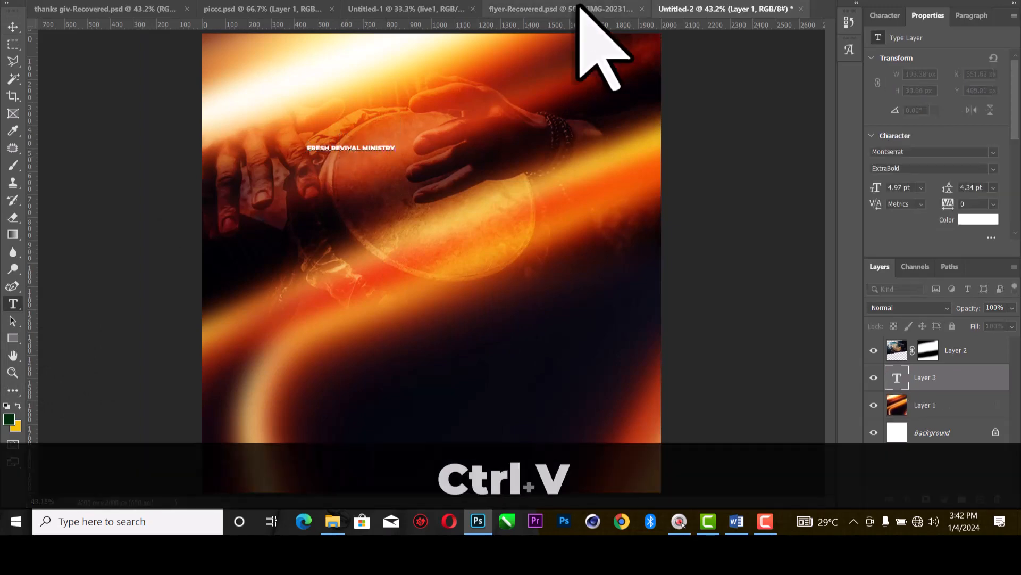
click(639, 0)
Break the ministry name into three lines, with FRESH, REVIVAL and MINISTRY each on its own line.
scroll(351, 136, up, 8)
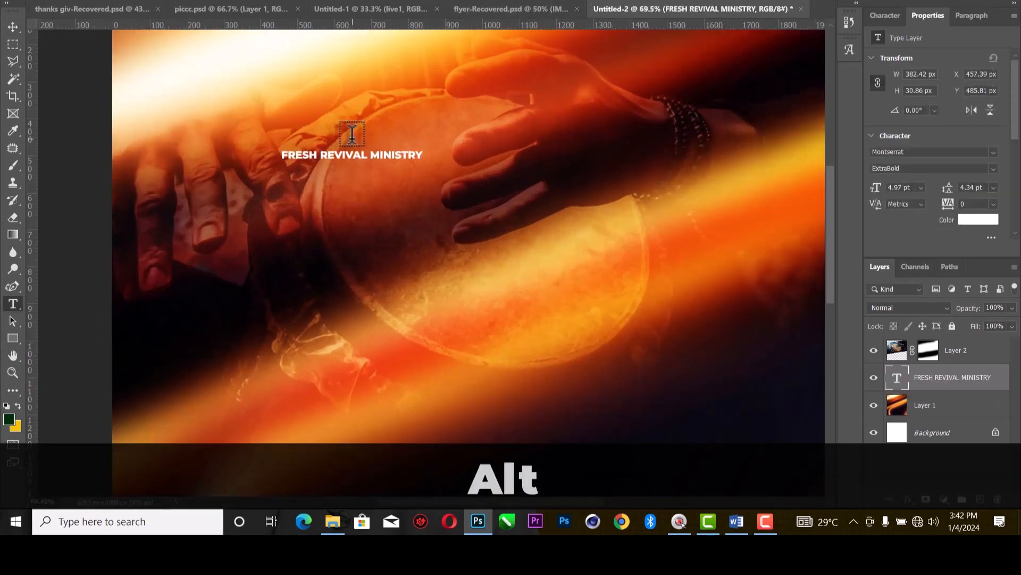
click(315, 154)
key(BackSpace)
key(Return)
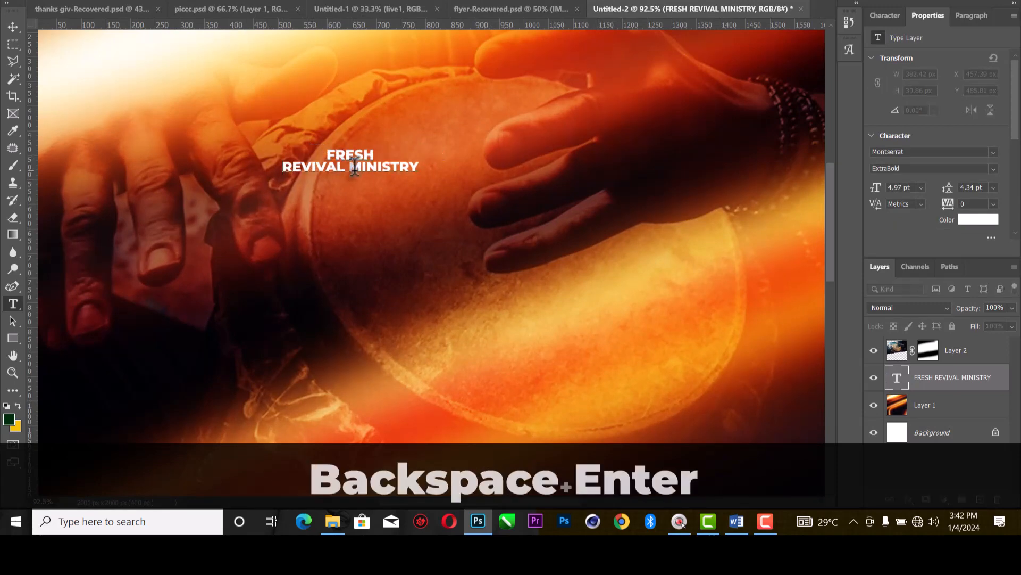
key(BackSpace)
key(Return)
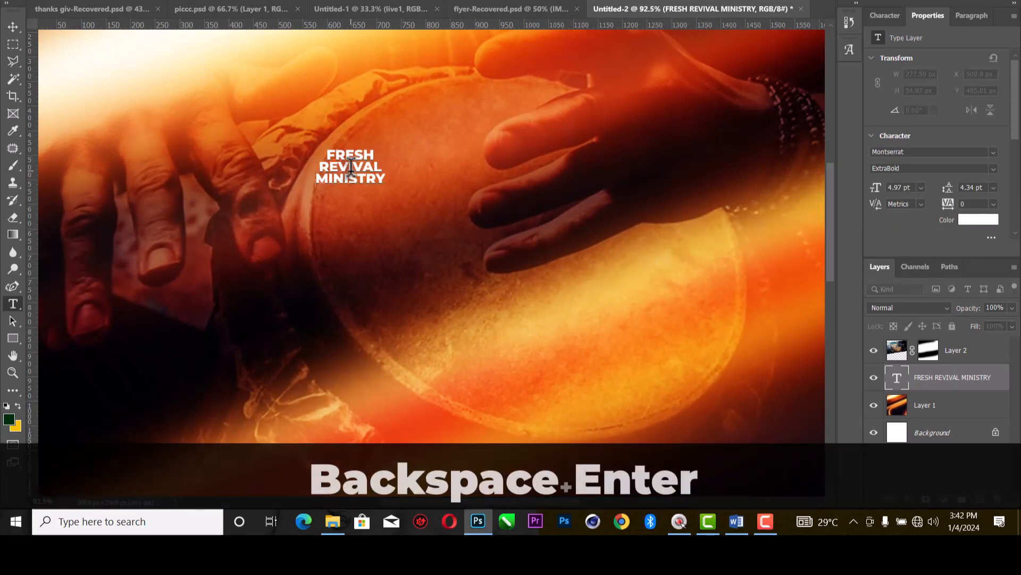
Left-align the ministry name, enlarge it to about 293 × 163 px and move it up above the drum near the canvas's top centre.
key(ctrl+a)
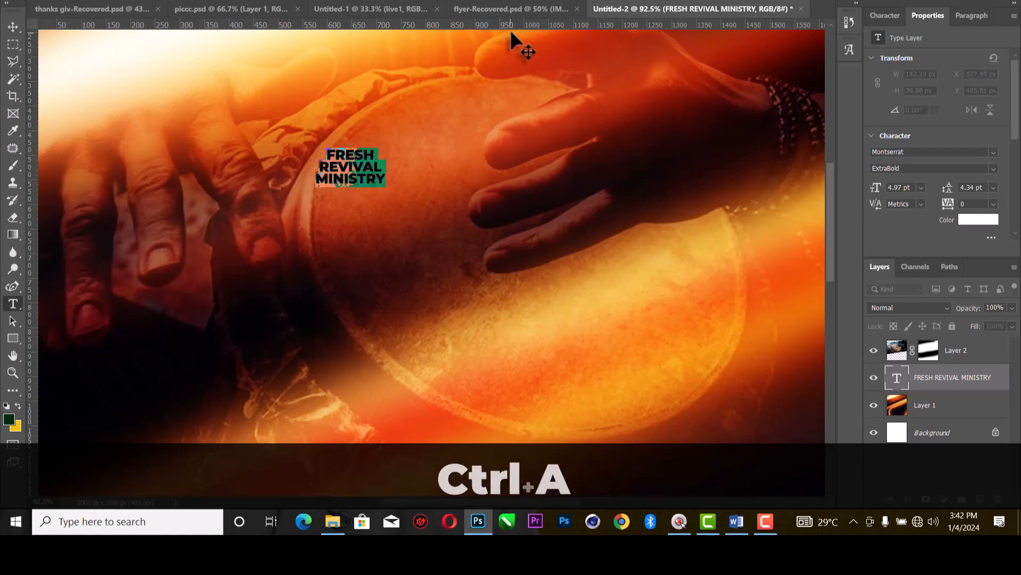
click(470, 0)
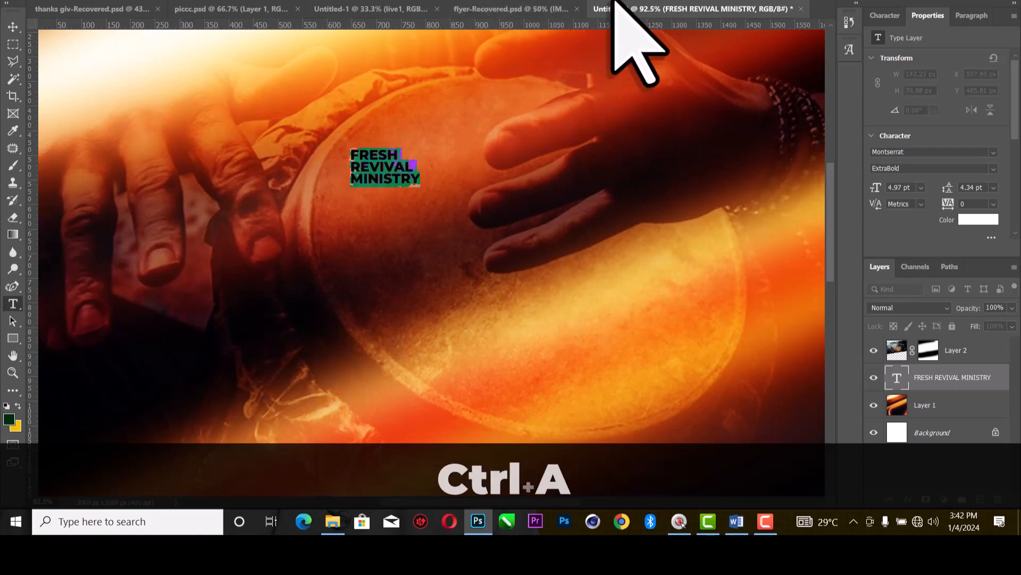
click(635, 0)
click(13, 26)
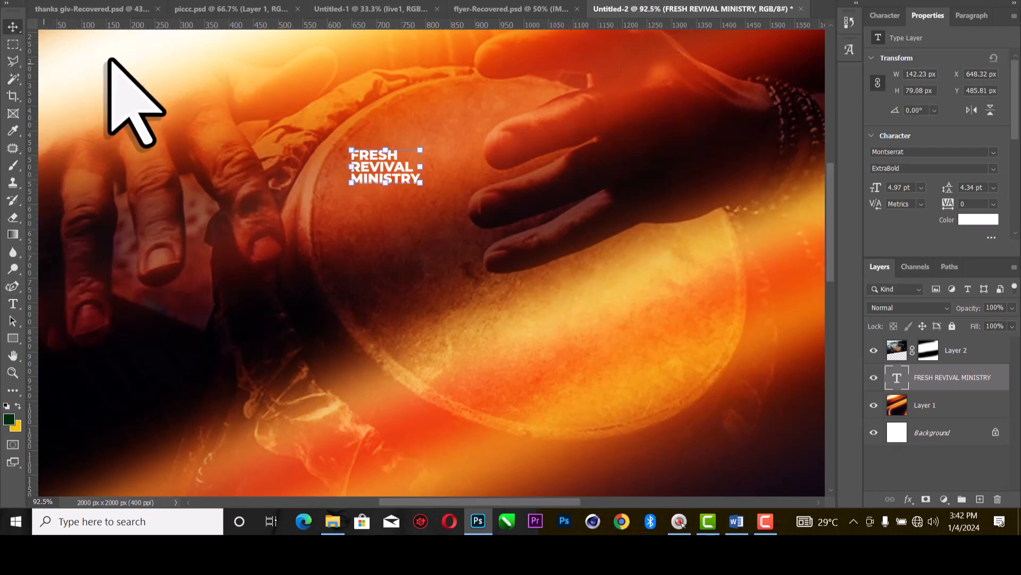
scroll(526, 250, down, 3)
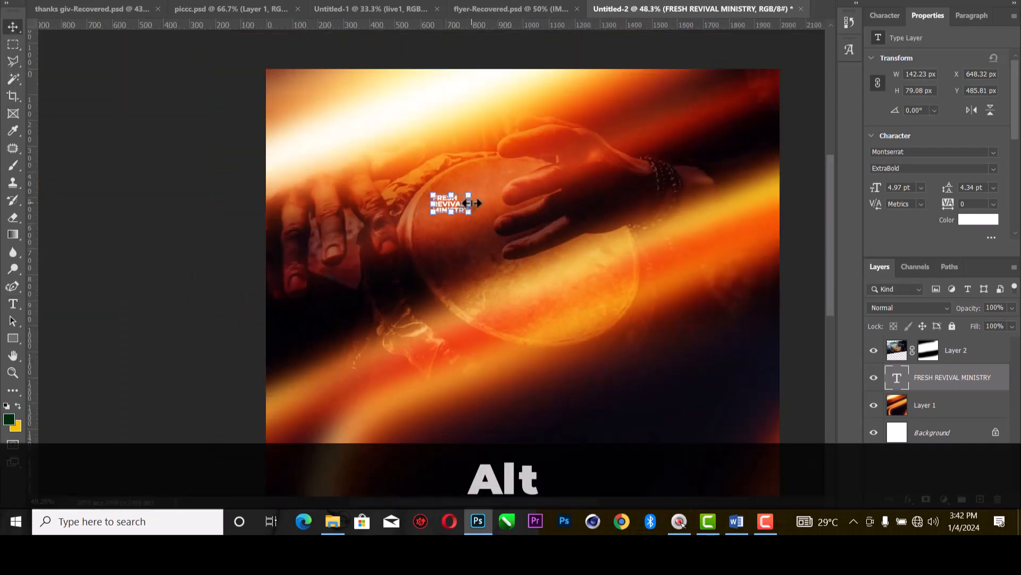
drag(472, 205, 571, 141)
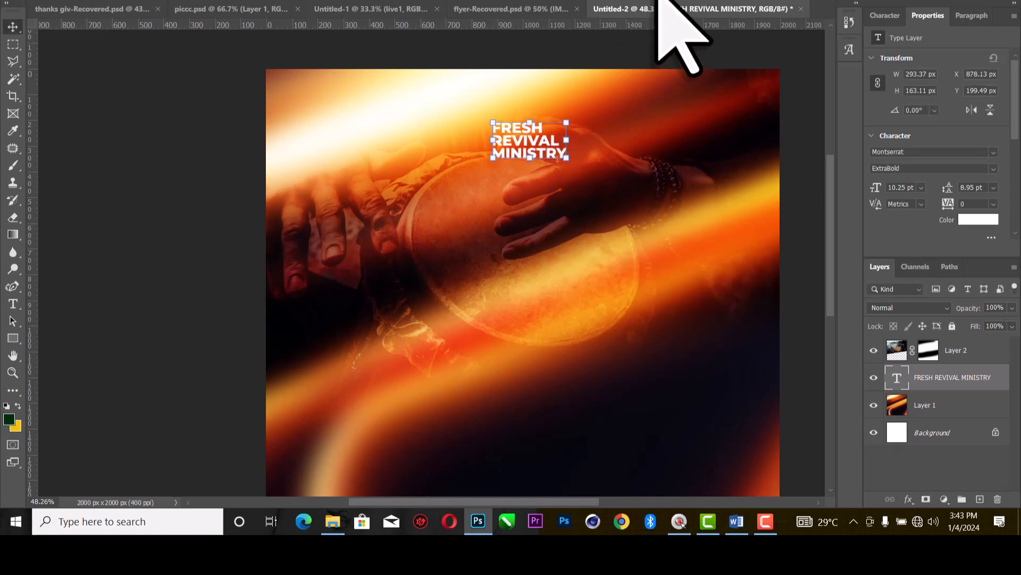
Bring the round church logo layer from flyer-Recovered.psd into the Untitled-2 flyer document.
click(339, 9)
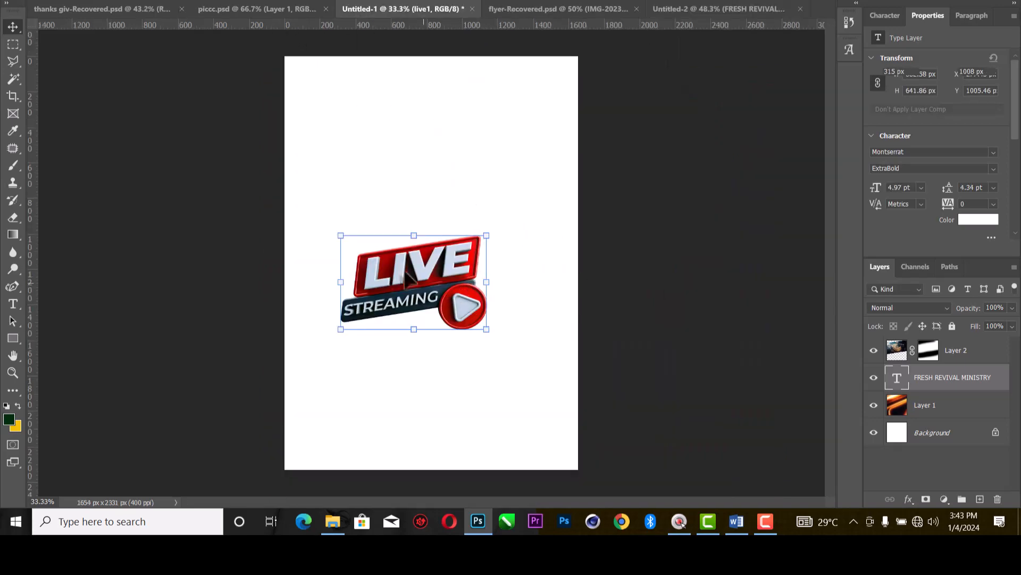
click(563, 10)
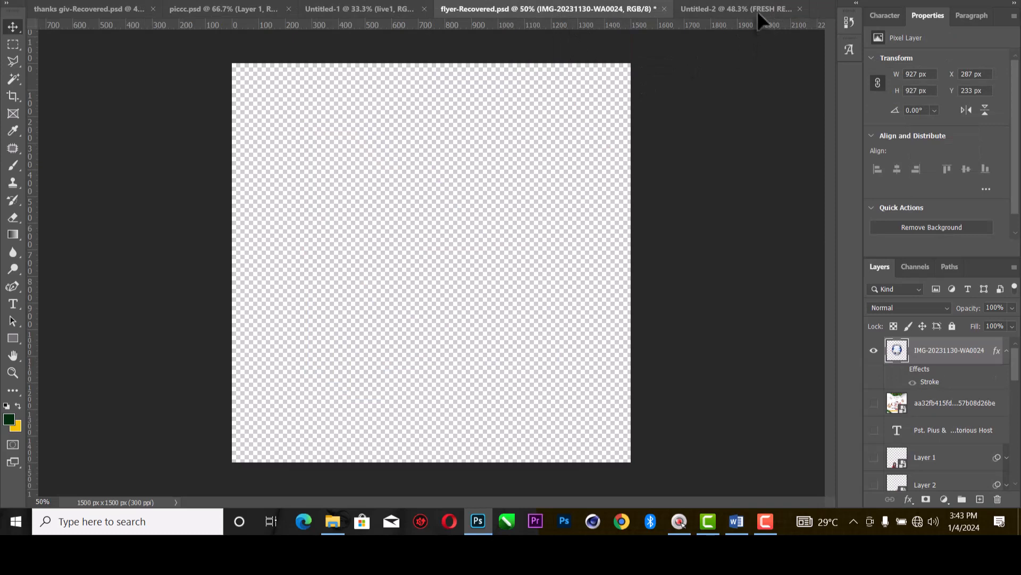
click(758, 9)
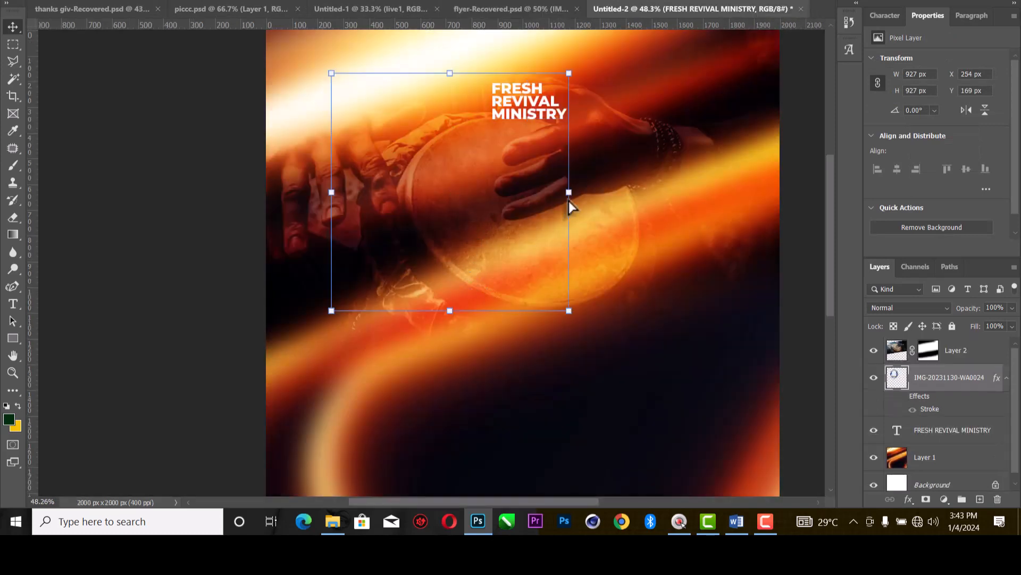
Shrink the logo to about 139 × 138 px and place it close beside the start of the ministry name, level with its three lines.
drag(453, 301, 477, 100)
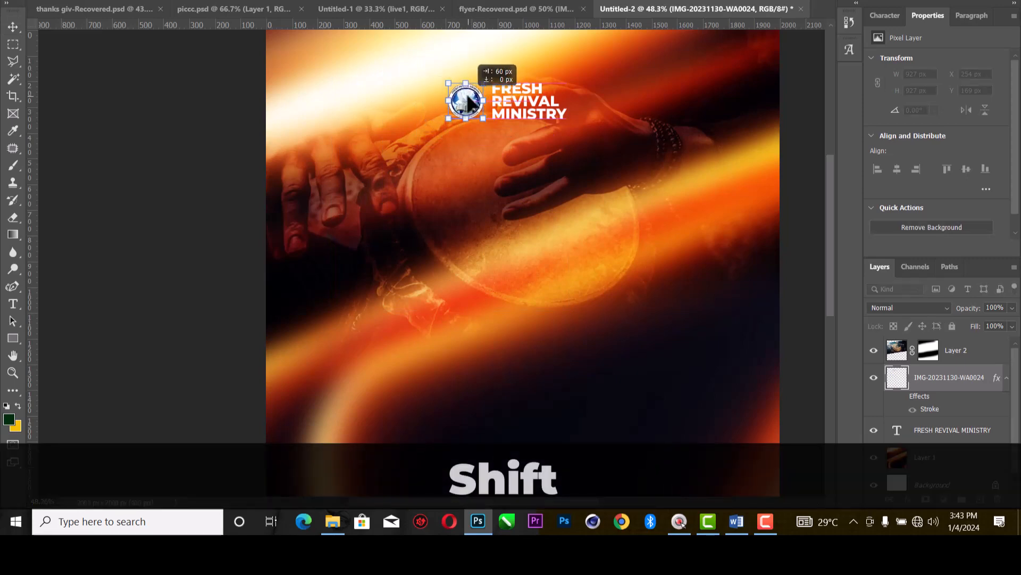
scroll(510, 101, up, 2)
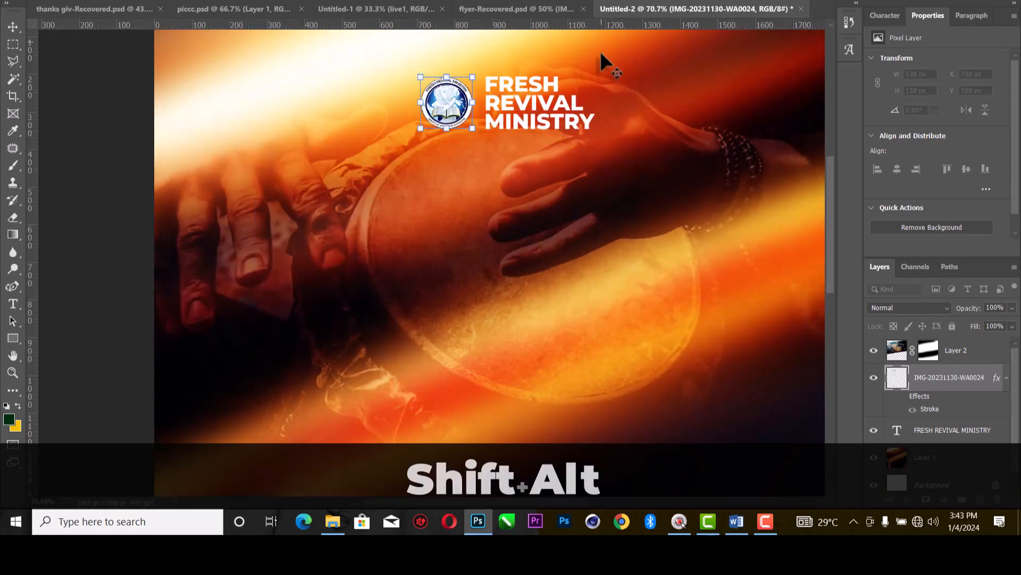
key(Right)
key(Right)
key(Right)
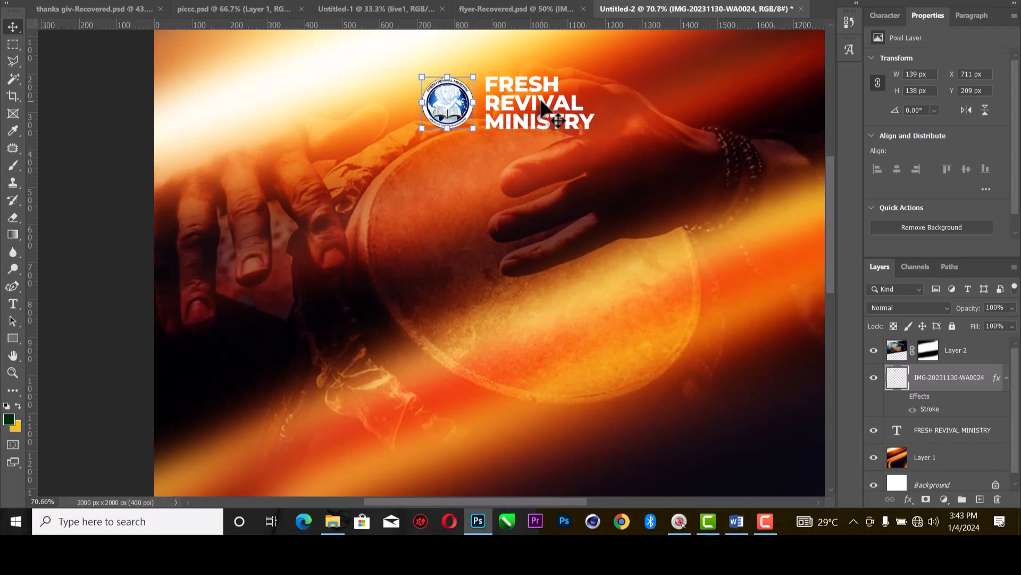
key(Right)
key(Right)
key(Right)
key(Right)
key(Right)
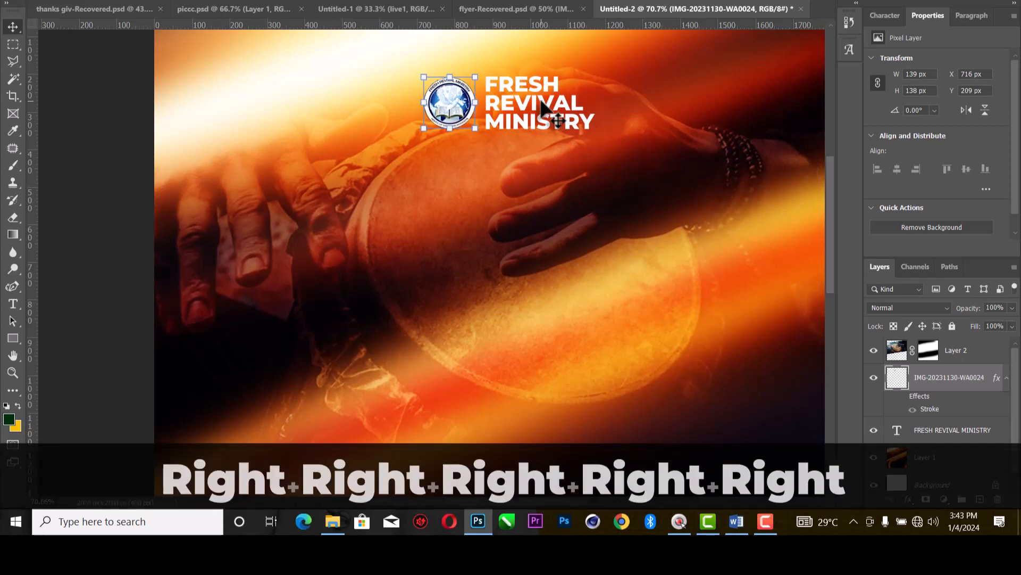
scroll(580, 194, down, 3)
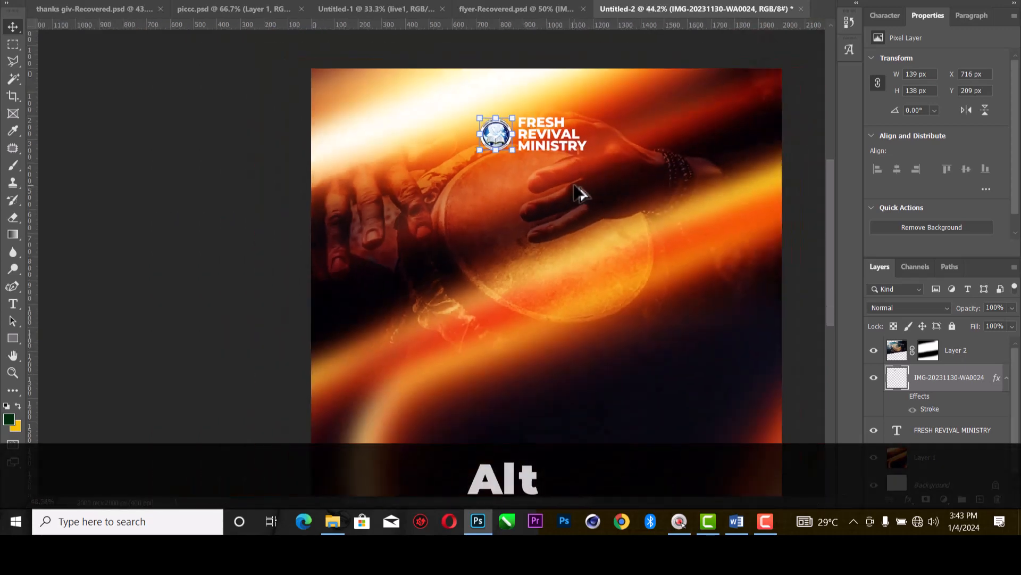
scroll(656, 184, down, 1)
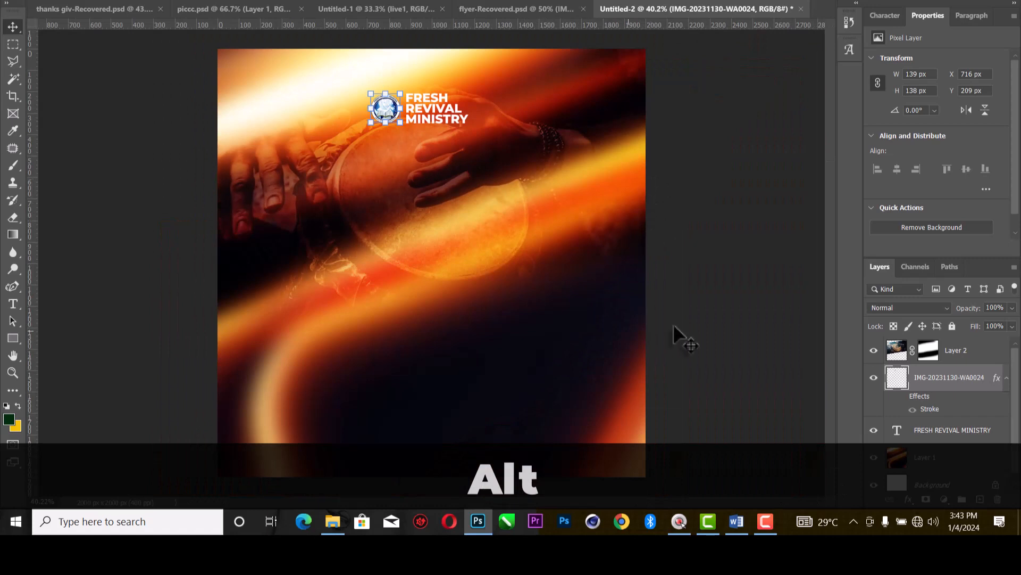
Switch to the Word document and copy the word "Special" from the second line.
click(735, 524)
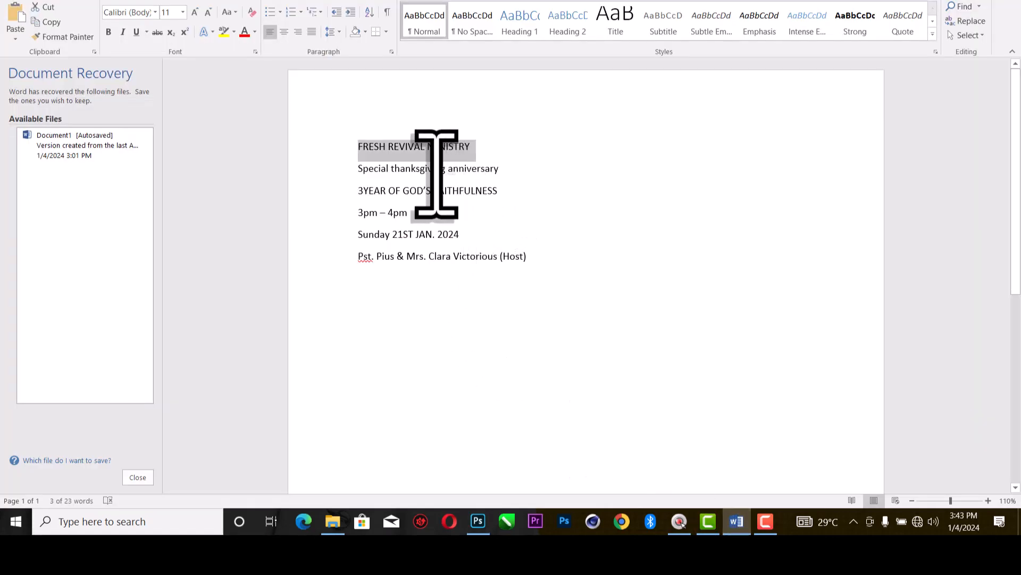
double_click(369, 169)
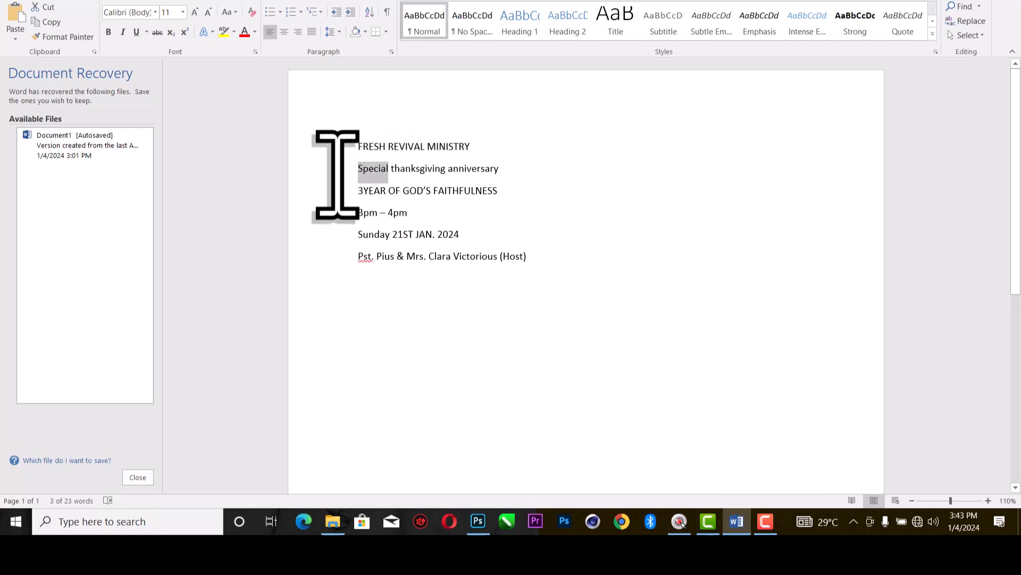
key(ctrl+c)
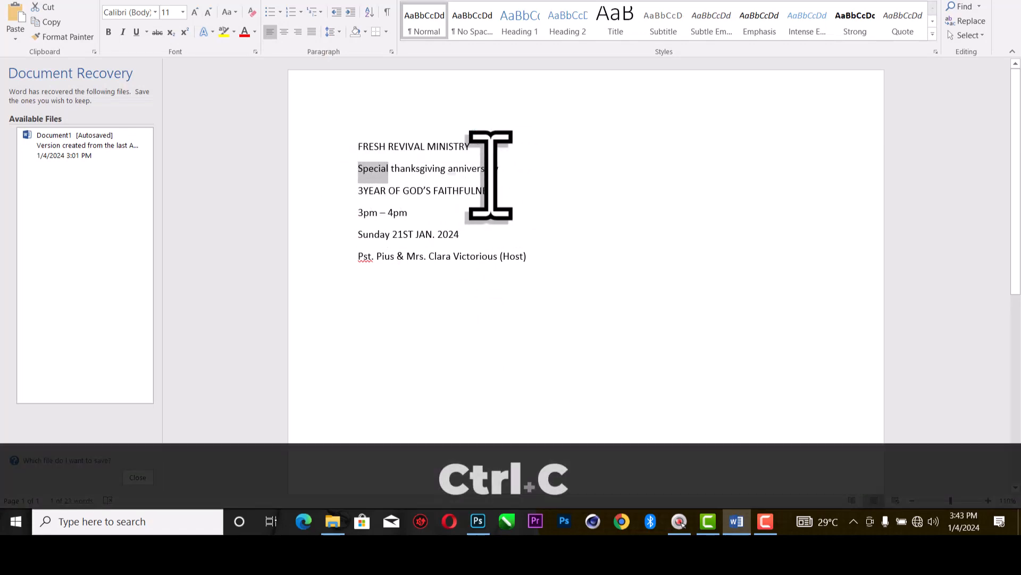
Switch back to Photoshop, paste "Special" as a text layer over the drum and enlarge it to about 797 × 232 px.
click(478, 522)
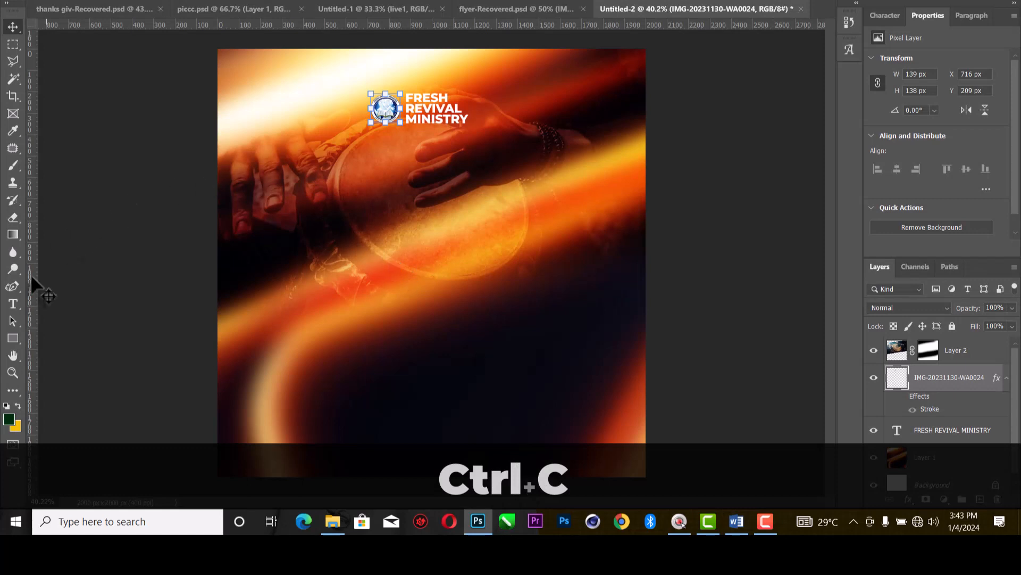
click(13, 303)
click(325, 206)
key(ctrl+v)
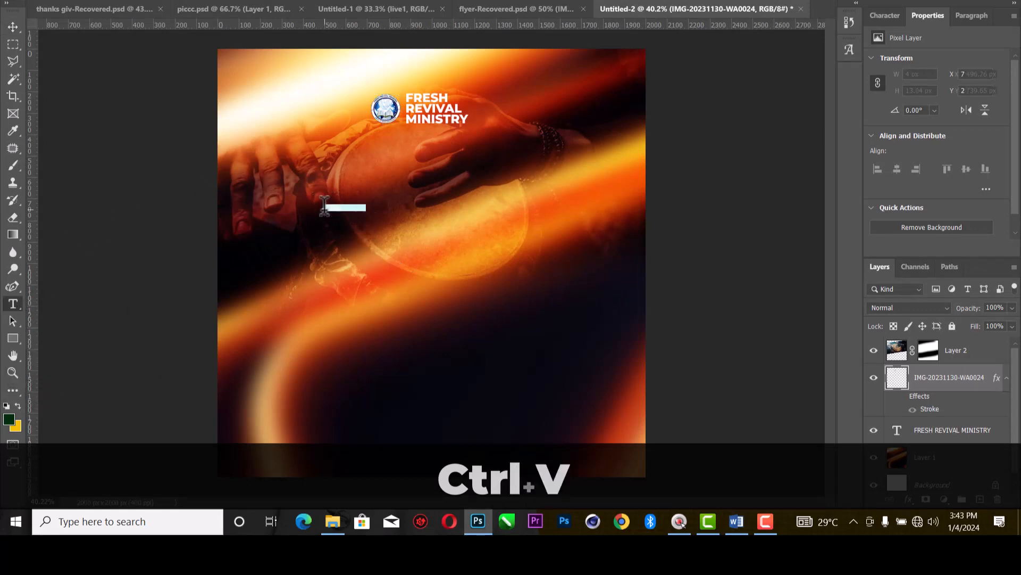
click(13, 27)
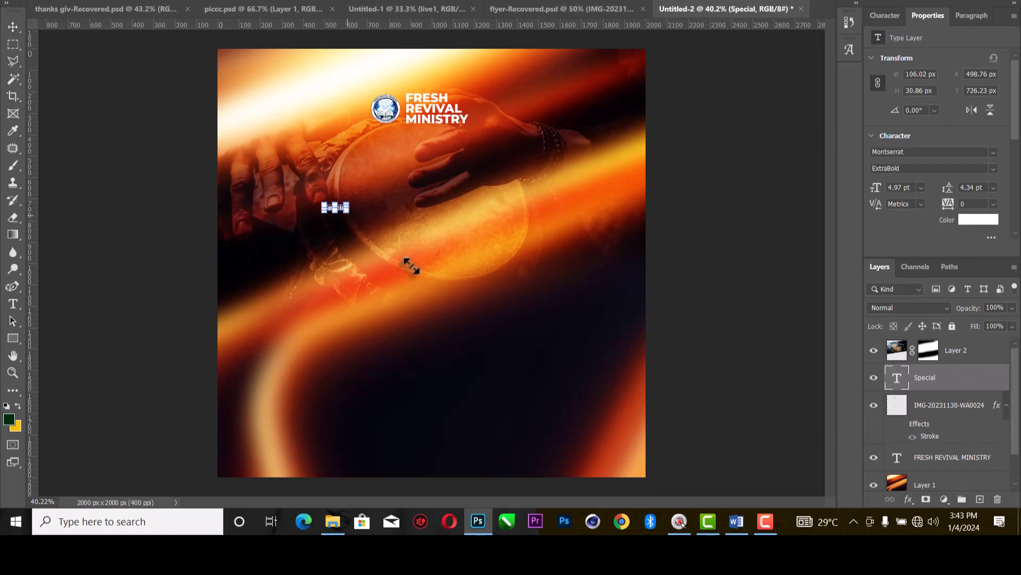
drag(410, 264, 495, 254)
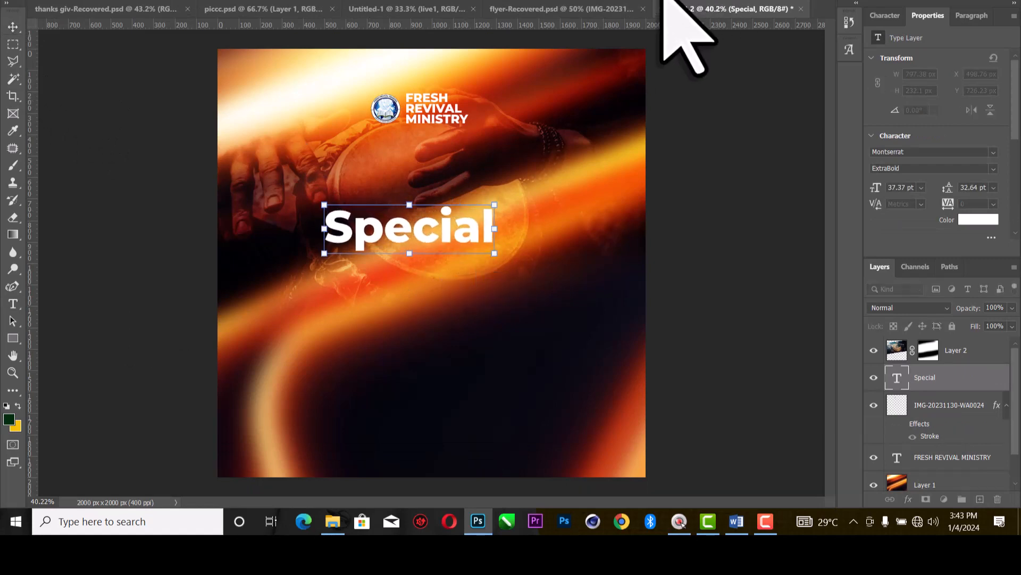
Switch to the Word document and copy the words "thanksgiving anniversary".
click(736, 522)
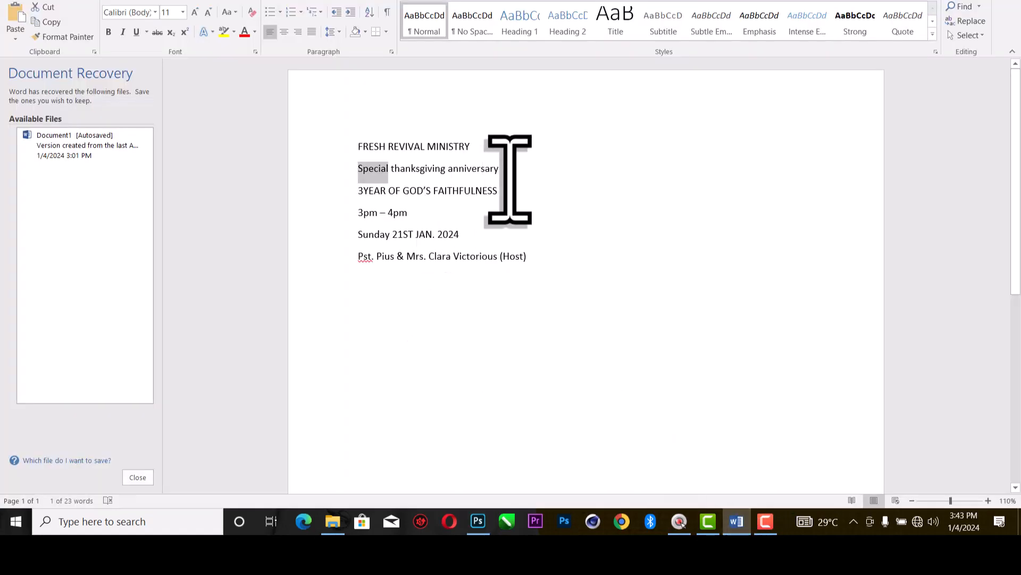
drag(505, 170, 410, 171)
key(ctrl+c)
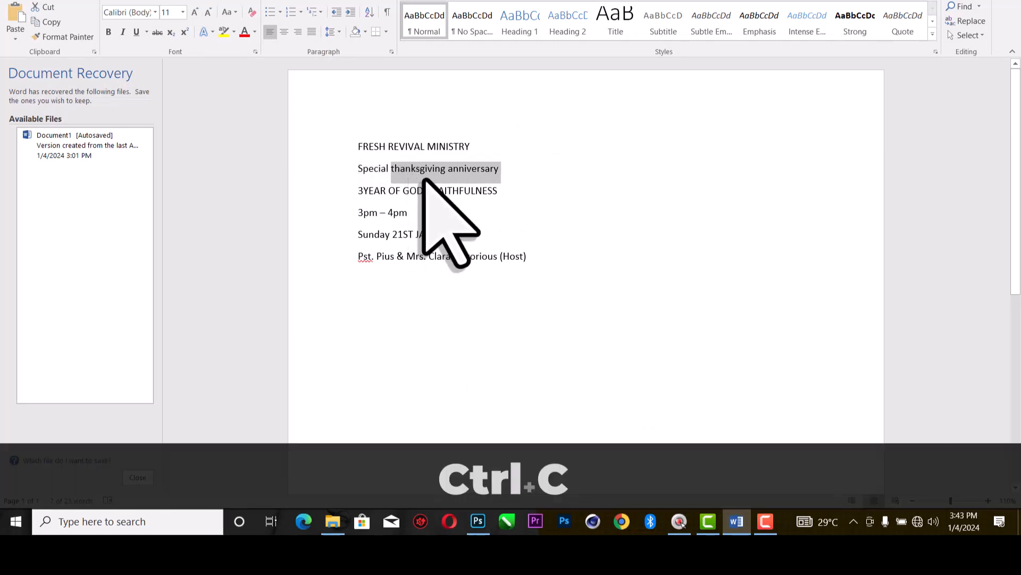
Switch back to Photoshop and paste "thanksgiving anniversary" as a new text layer below "Special".
click(477, 520)
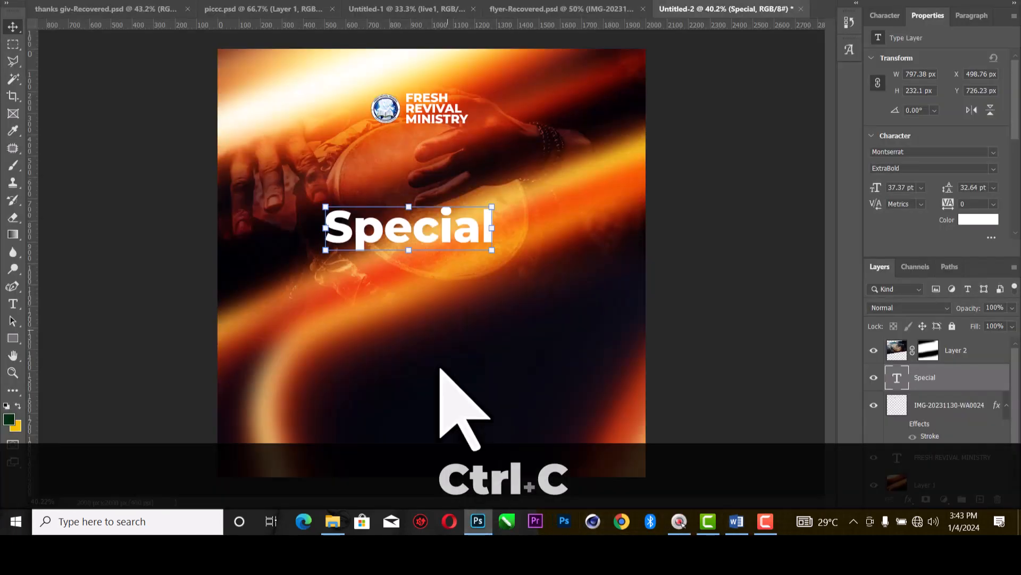
click(12, 303)
click(323, 287)
key(ctrl+v)
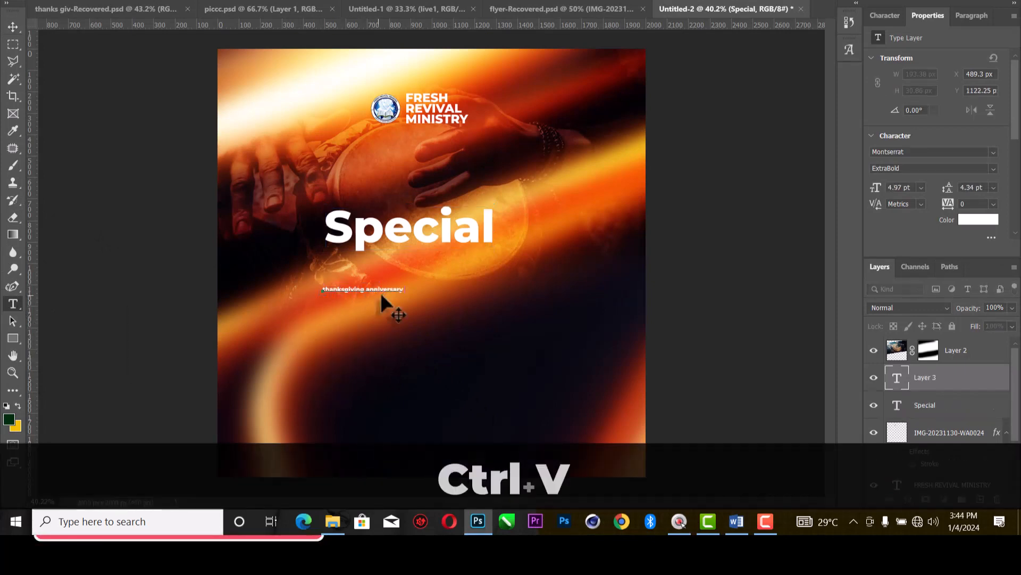
Break "thanksgiving anniversary" into two lines and enlarge the text to about 1038 × 294 px.
key(BackSpace)
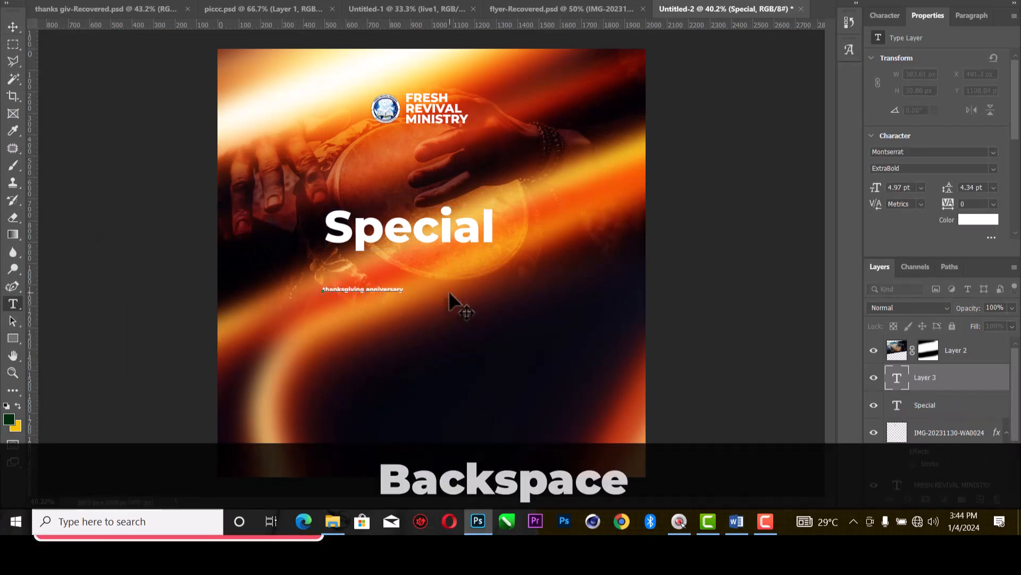
key(Return)
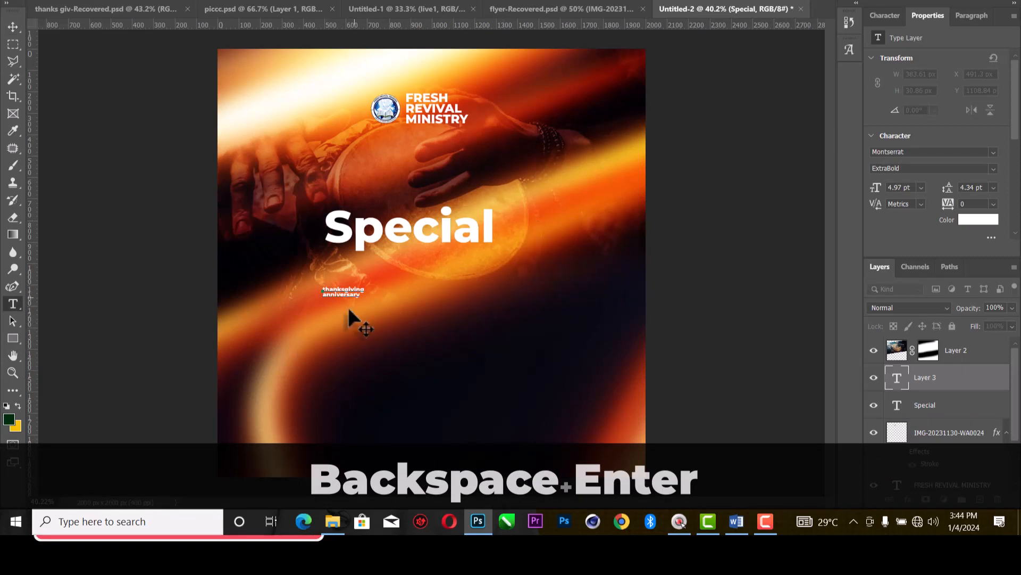
click(634, 1)
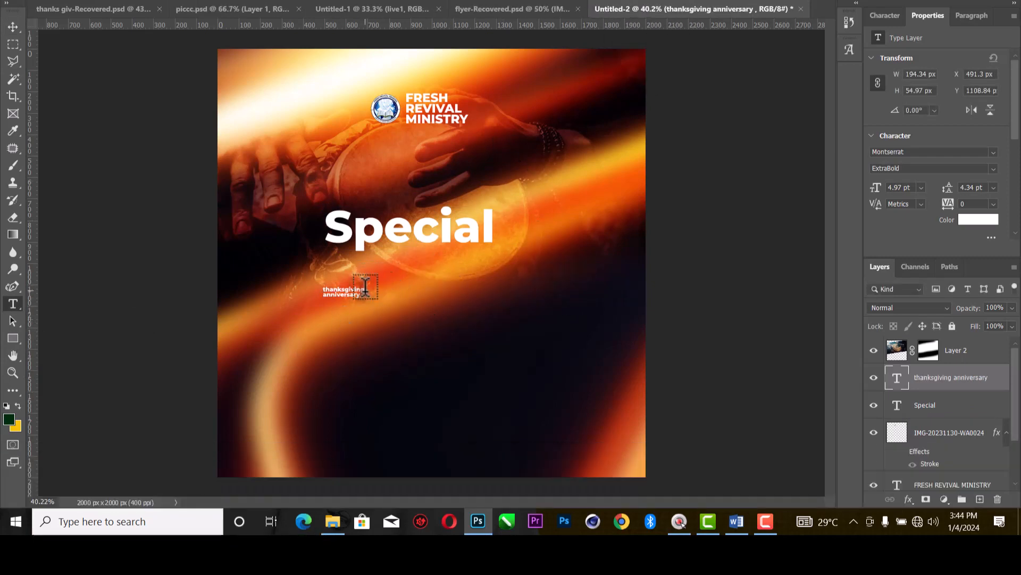
click(617, 1)
click(12, 25)
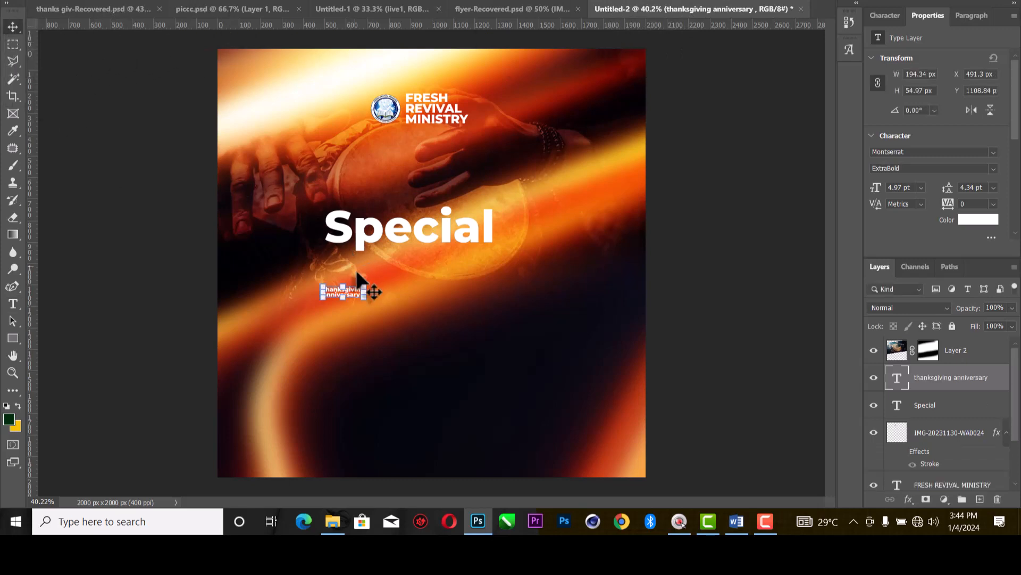
drag(435, 353, 532, 391)
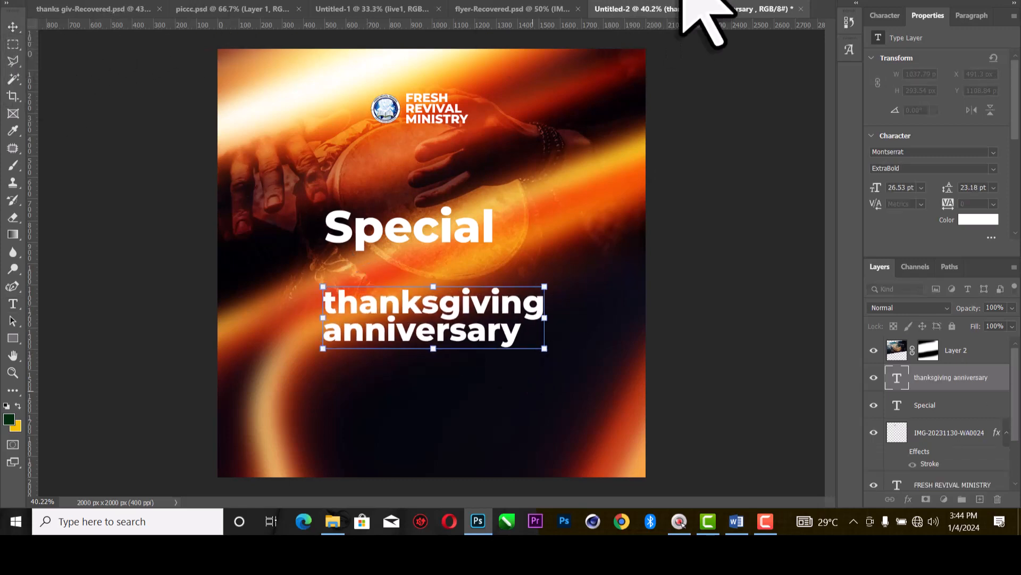
Cut "thanksgiving" out of the two-line text and paste it as its own text layer between "Special" and "anniversary".
key(t)
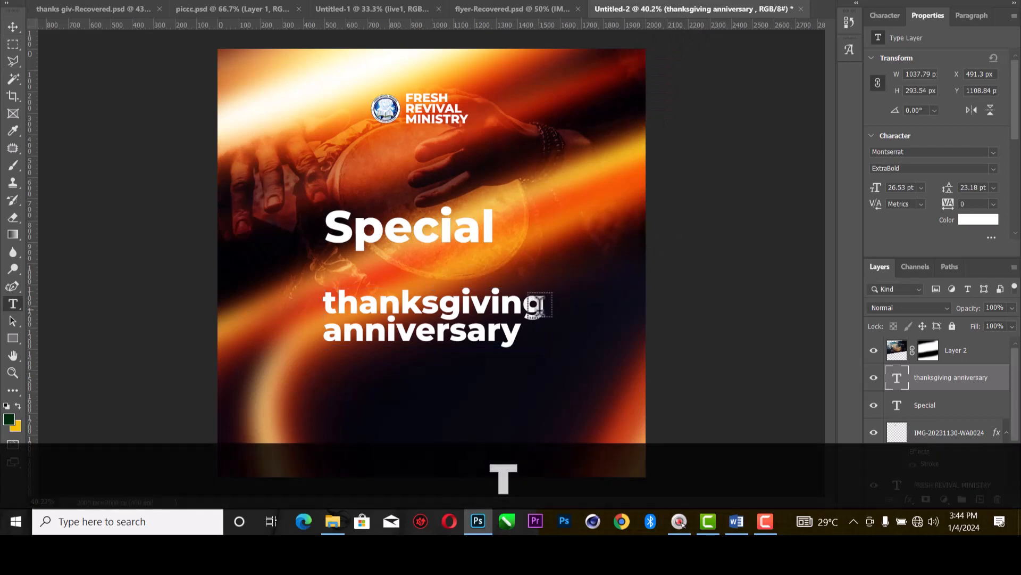
drag(541, 305, 310, 302)
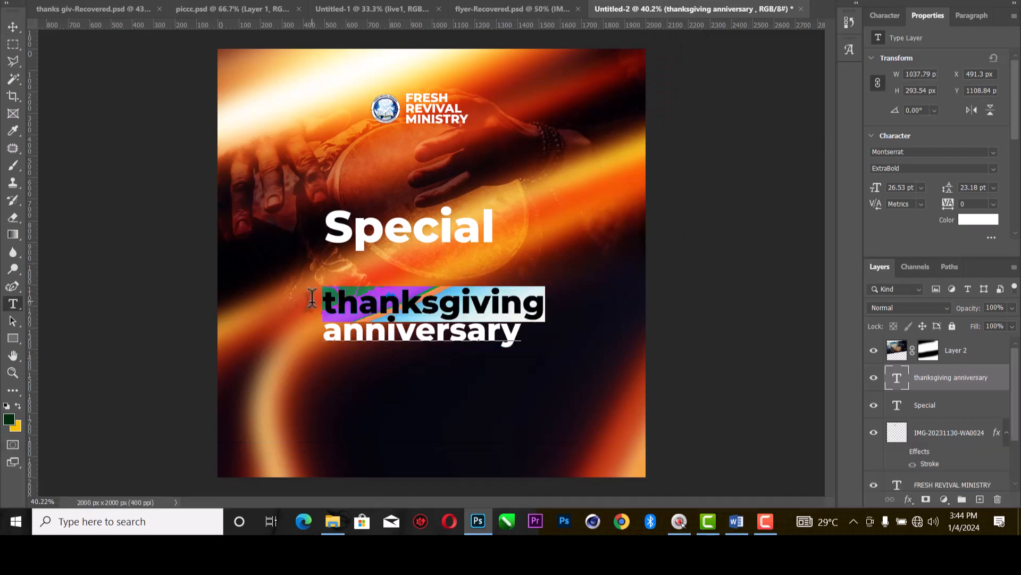
key(ctrl+x)
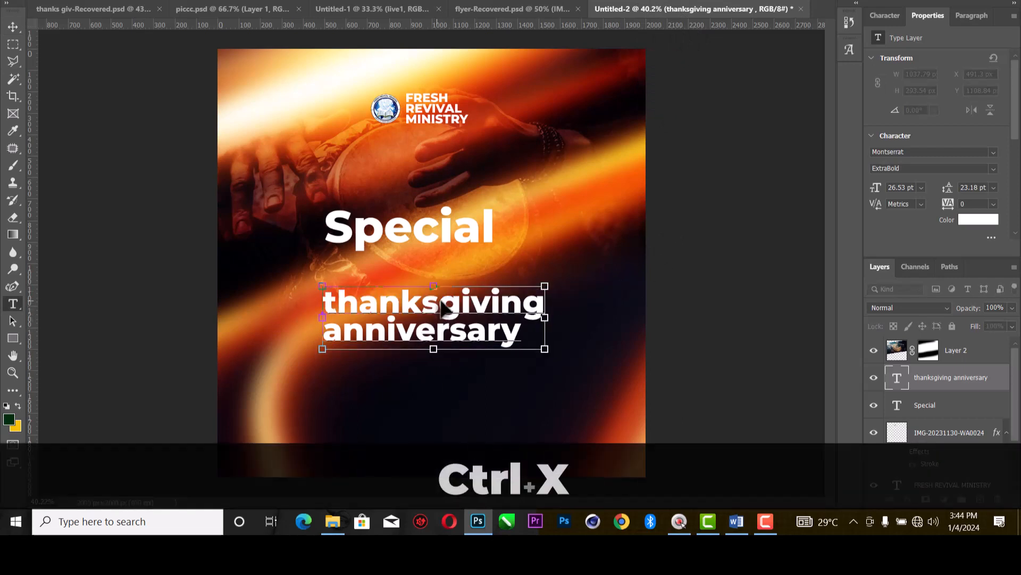
click(636, 0)
click(290, 278)
key(ctrl+v)
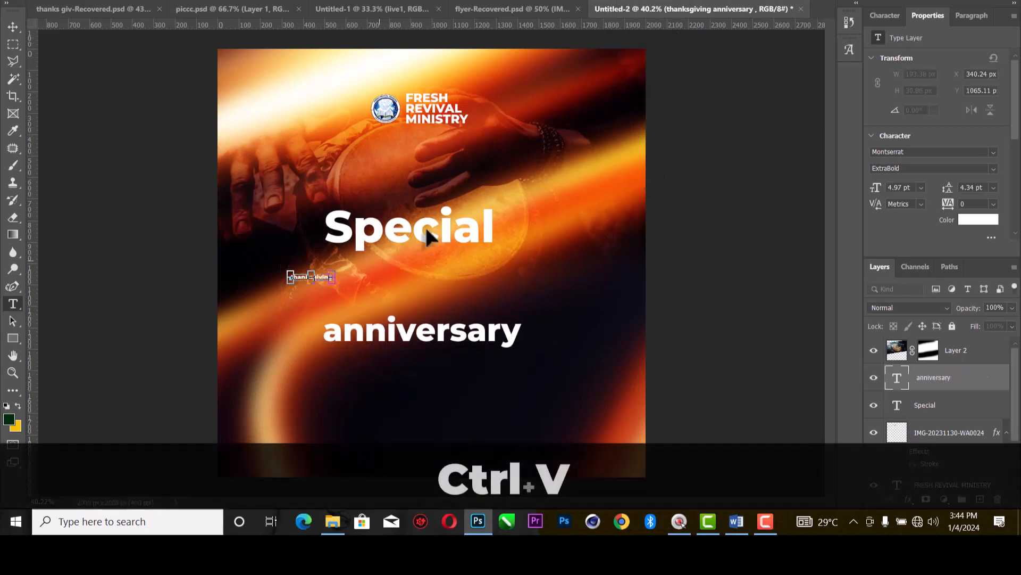
click(625, 2)
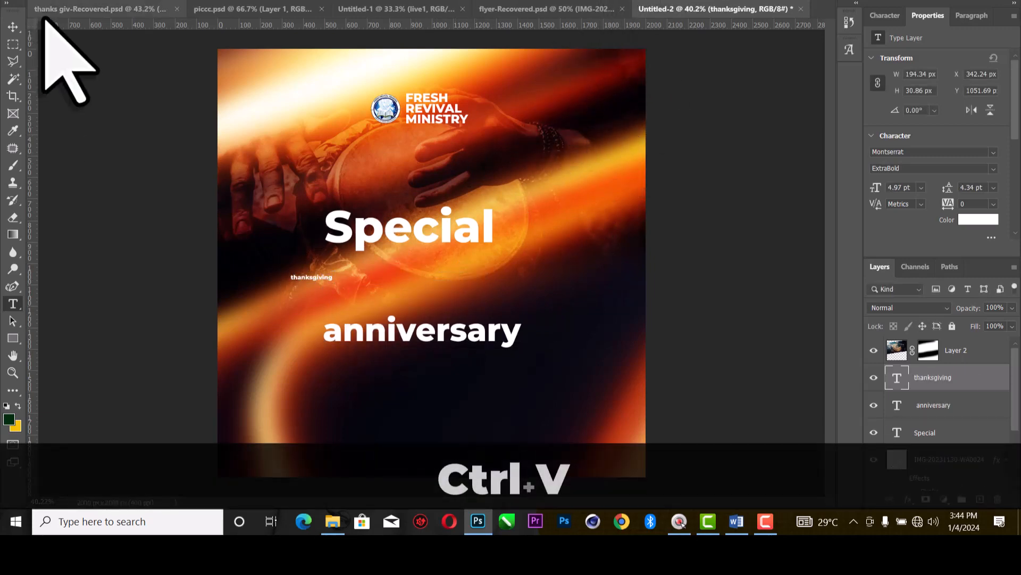
Enlarge the separate "thanksgiving" text to about 1033 × 164 px.
click(13, 27)
scroll(343, 264, up, 3)
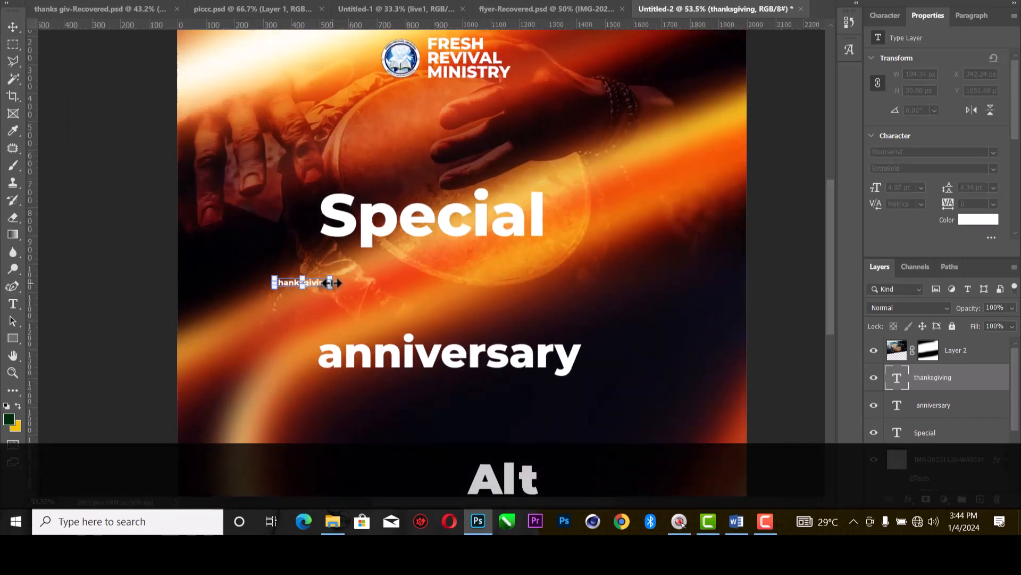
drag(331, 282, 570, 286)
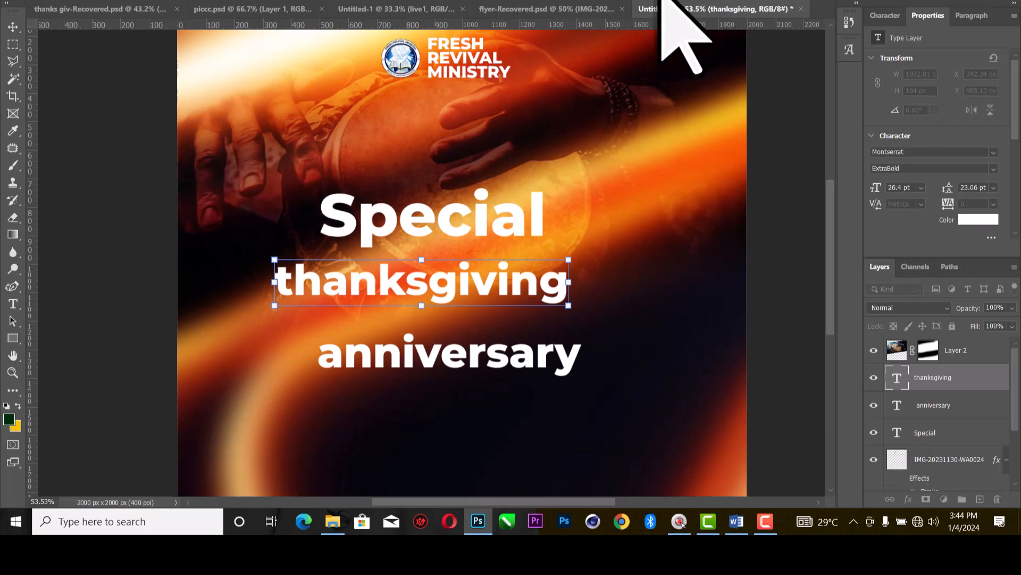
Cut "giving" out of the "thanksgiving" text and paste it as its own text layer below "thanks".
key(t)
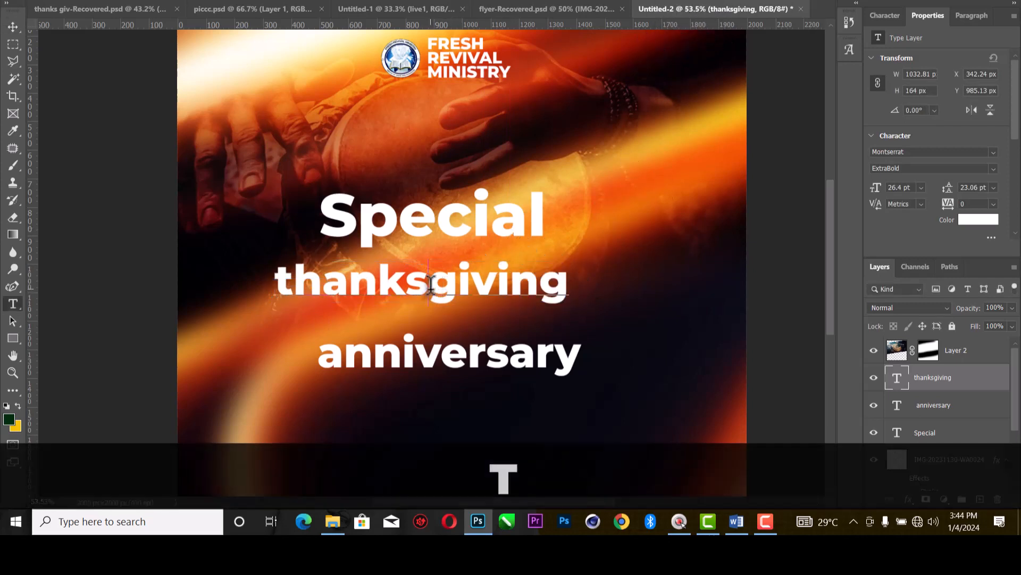
drag(429, 282, 573, 278)
key(ctrl+x)
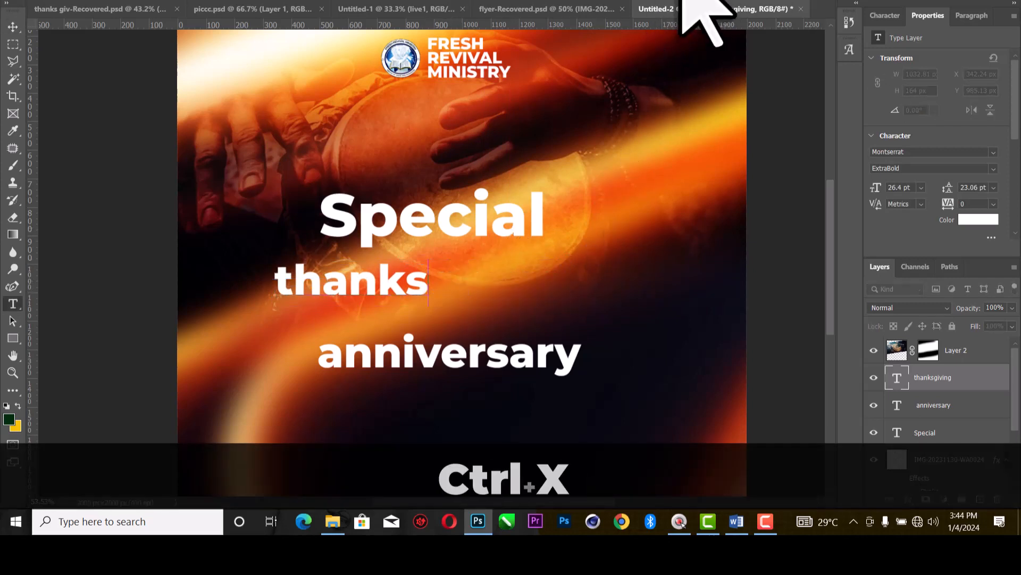
click(234, 320)
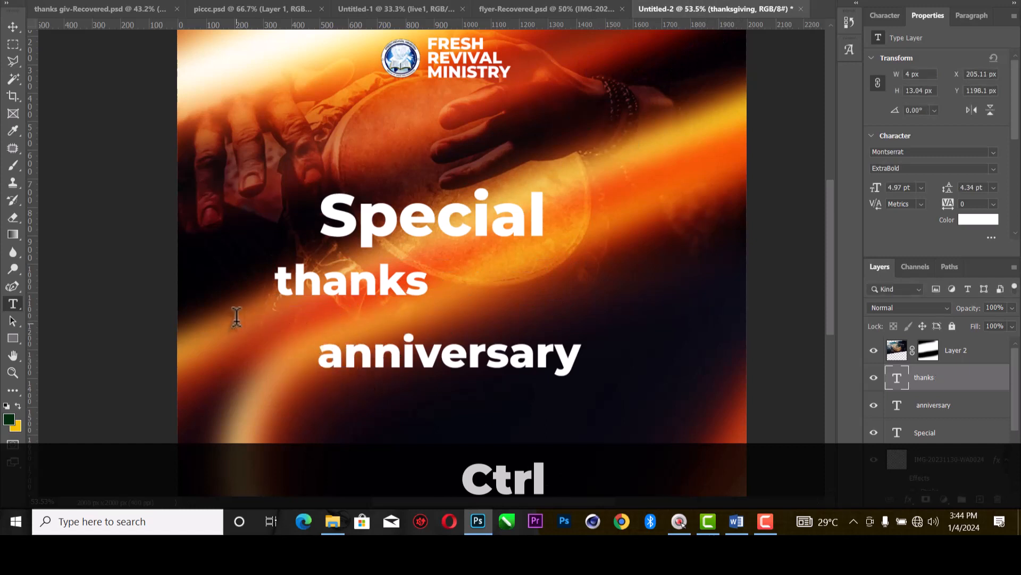
key(ctrl+v)
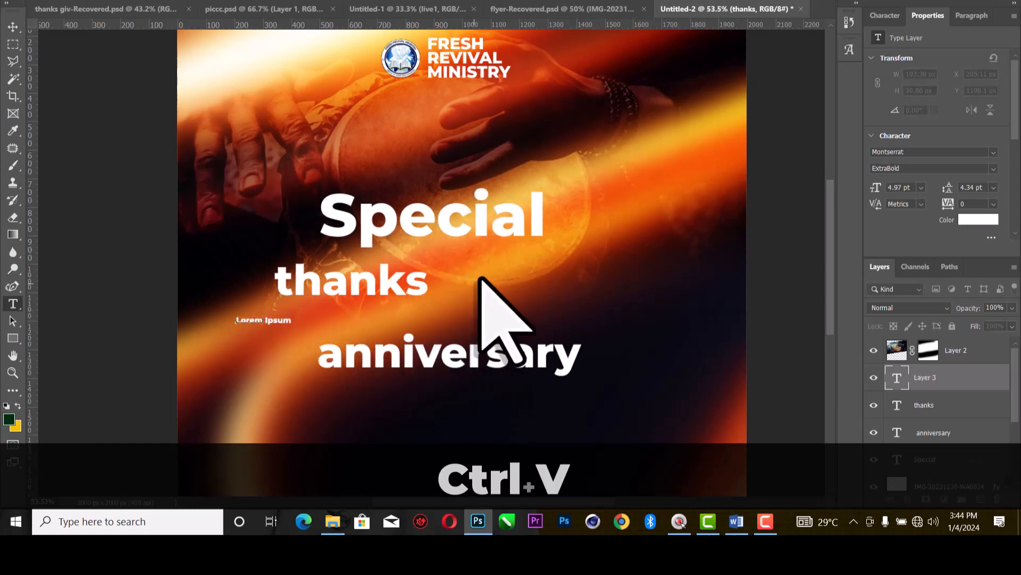
click(635, 0)
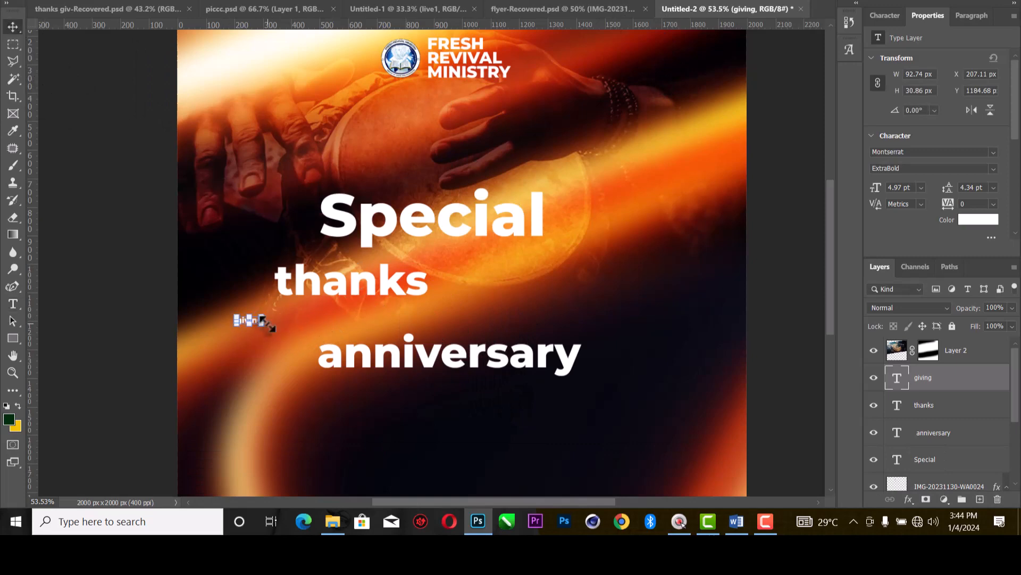
Enlarge the "giving" text to about 662 × 220 px and hide the "anniversary" layer.
drag(266, 323, 441, 336)
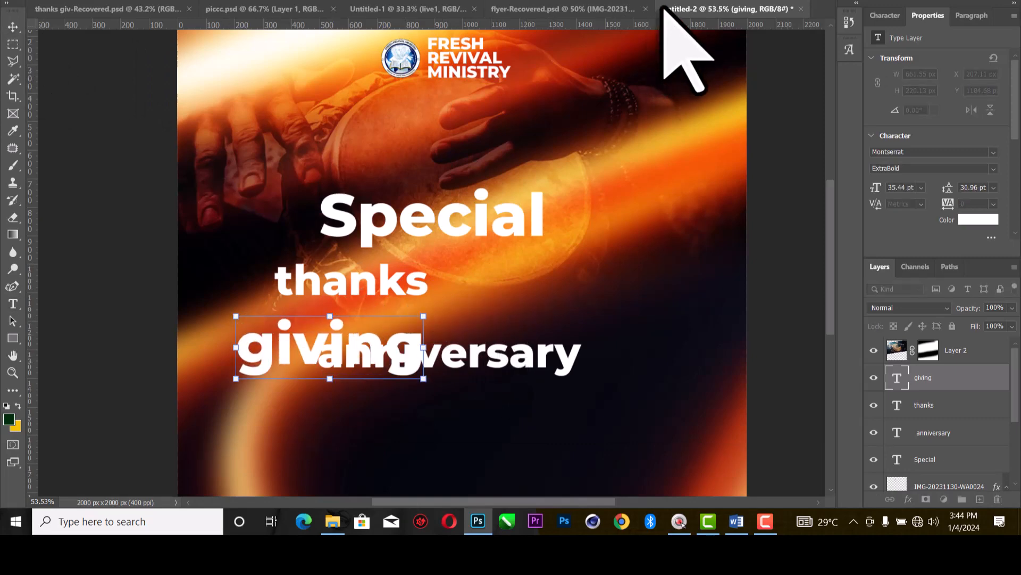
click(580, 373)
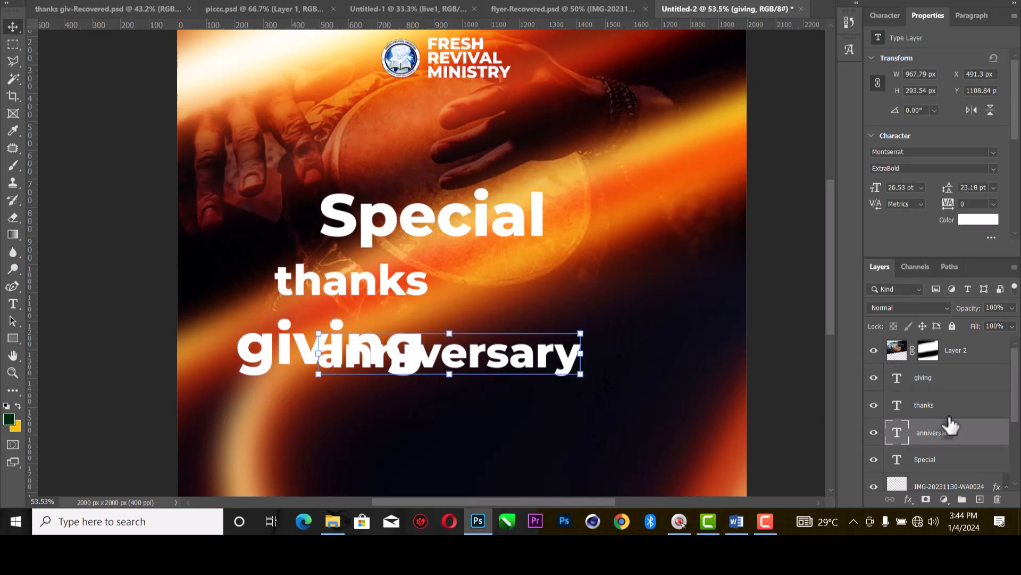
click(874, 433)
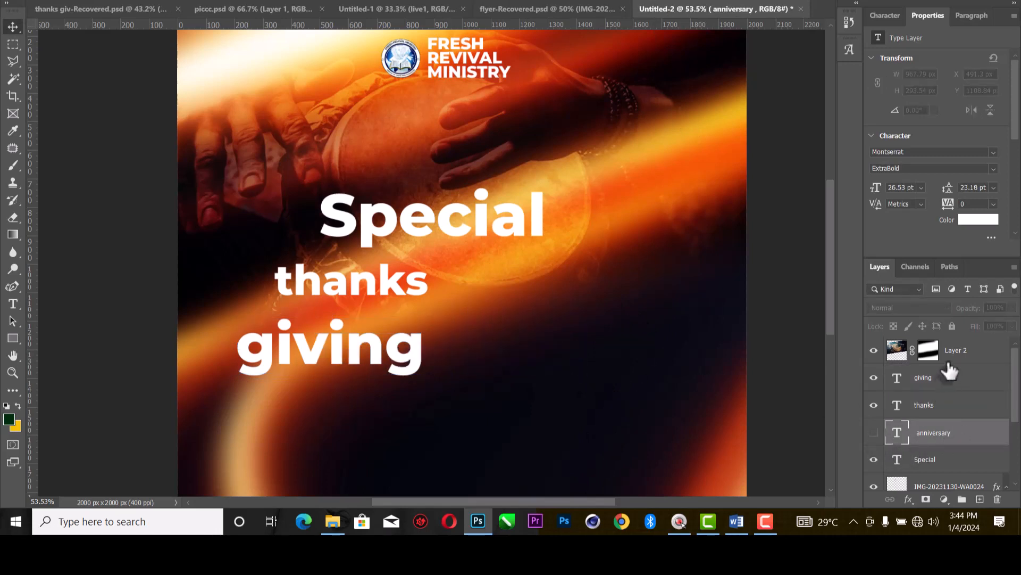
Place Layer 2 directly above Layer 1 and group the two layers under the name "Backgroud".
mouse_move(950, 442)
mouse_down()
mouse_move(952, 524)
mouse_move(961, 426)
mouse_move(961, 436)
mouse_up()
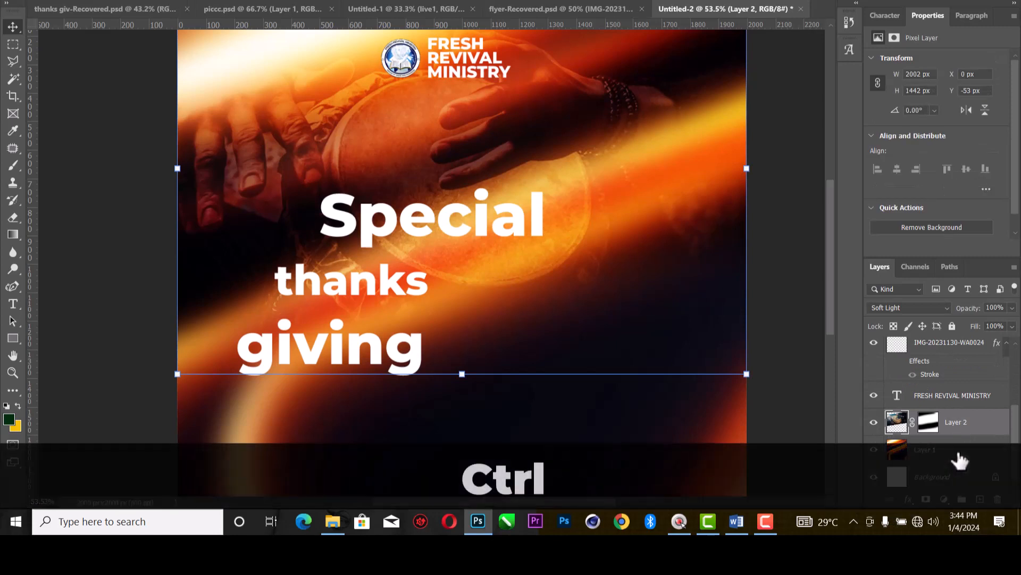
key(ctrl+g)
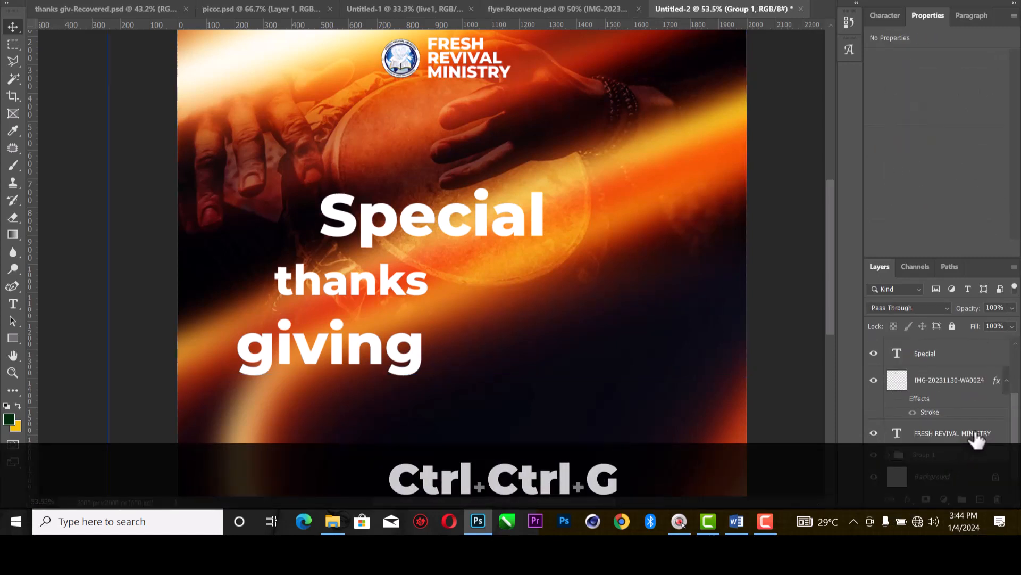
double_click(925, 454)
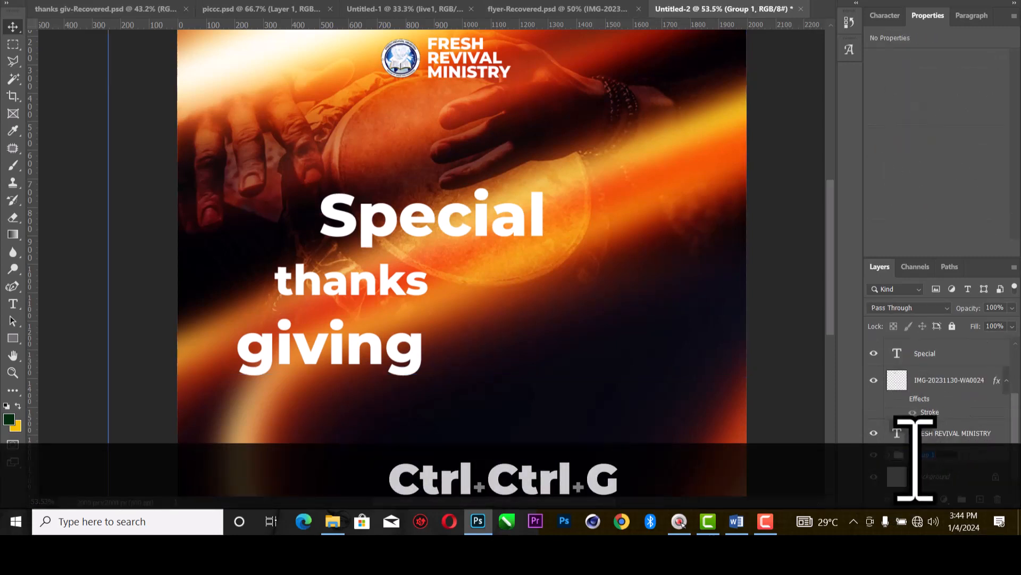
text(Backgrou)
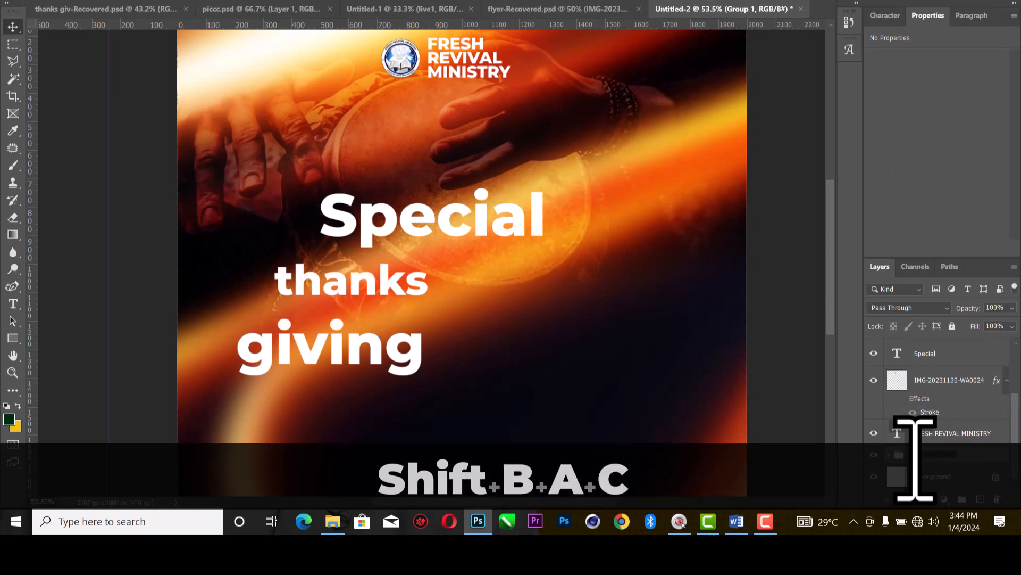
text(d)
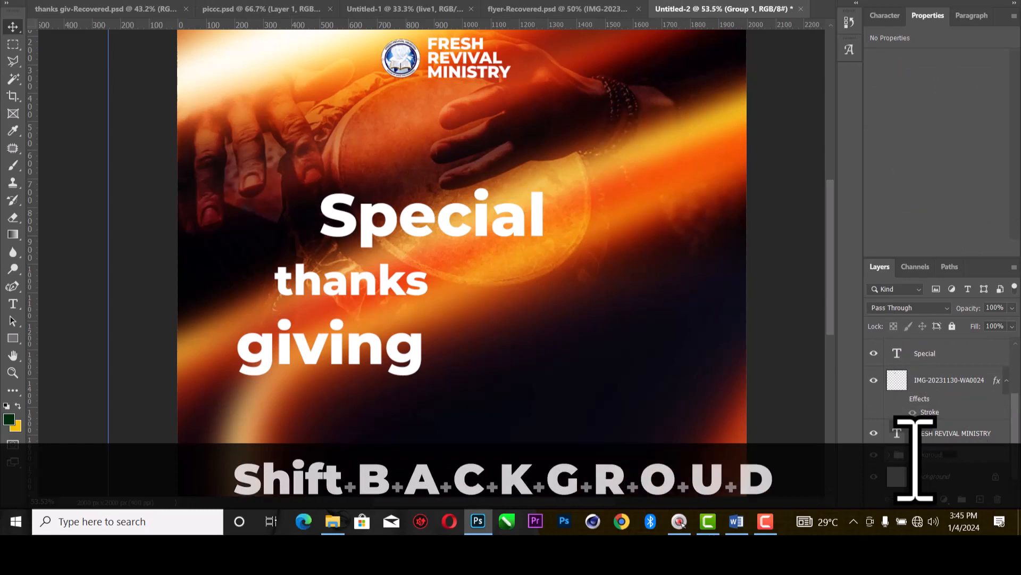
key(Return)
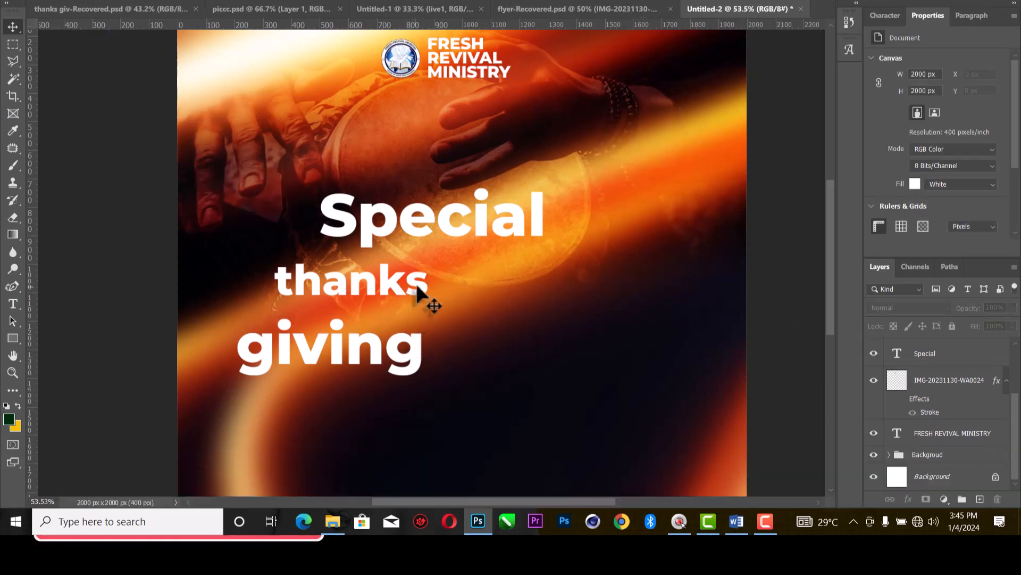
Move "thanks" directly beneath "Special", aligned to its left edge, and capitalise its first letter to read "Thanks".
drag(418, 287, 463, 273)
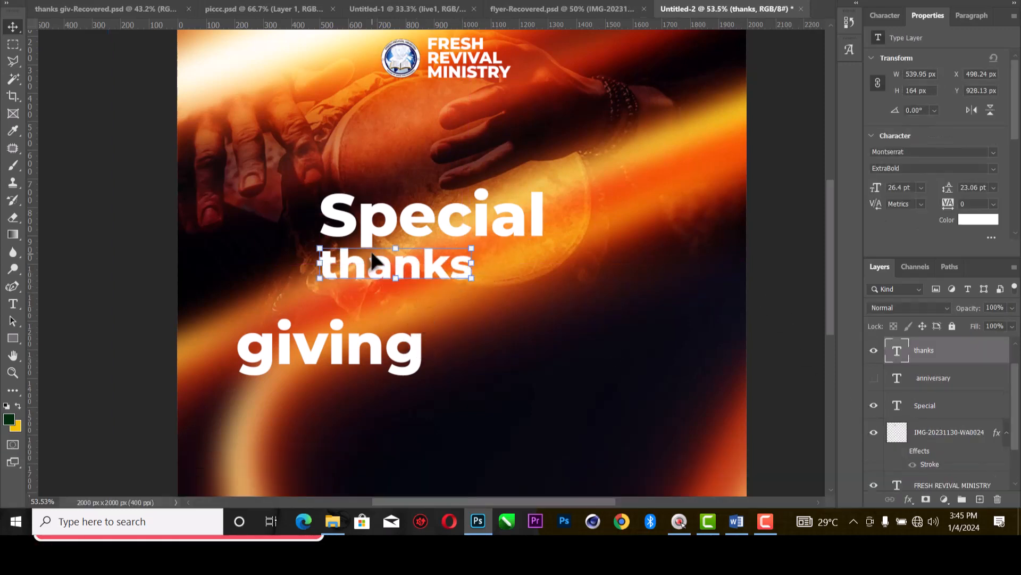
key(t)
drag(339, 264, 315, 264)
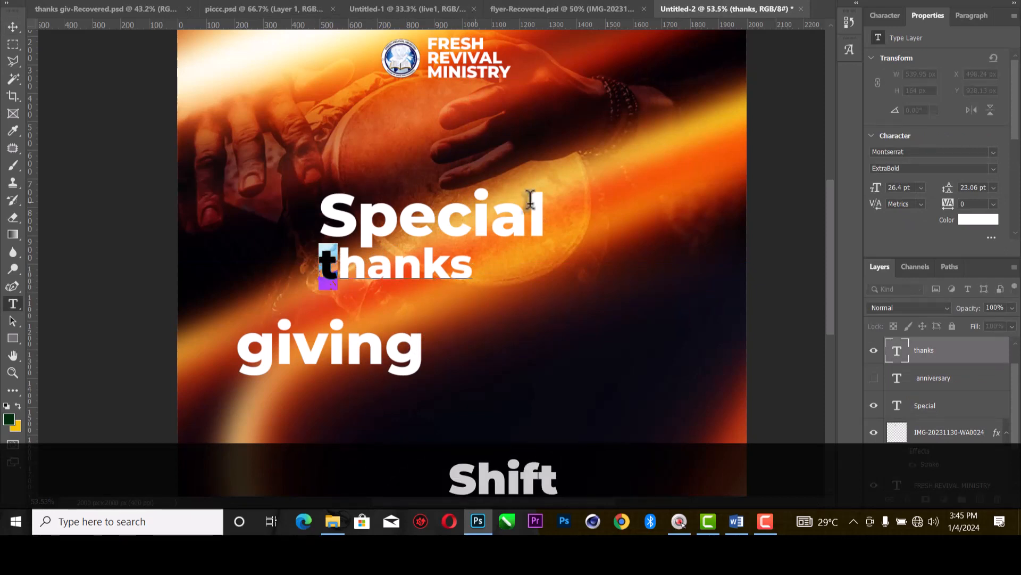
text(T)
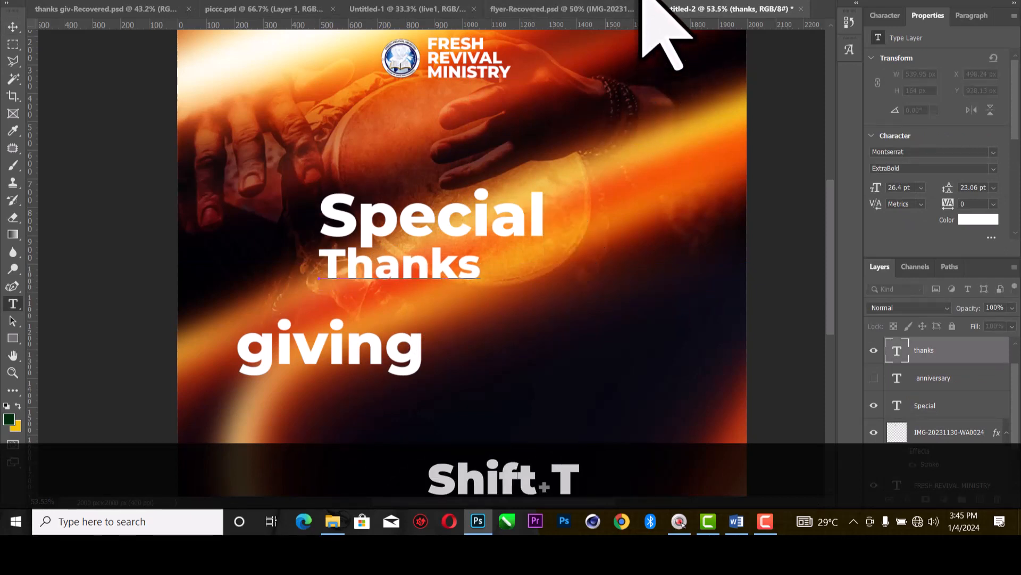
click(13, 26)
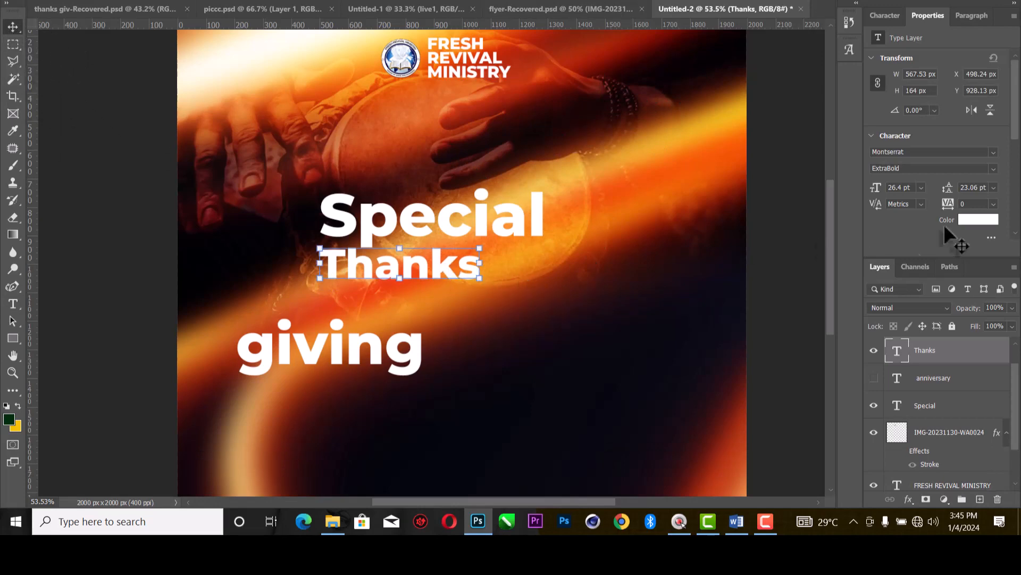
Change the font of the "Thanks" text to Mergian Regular.
click(993, 152)
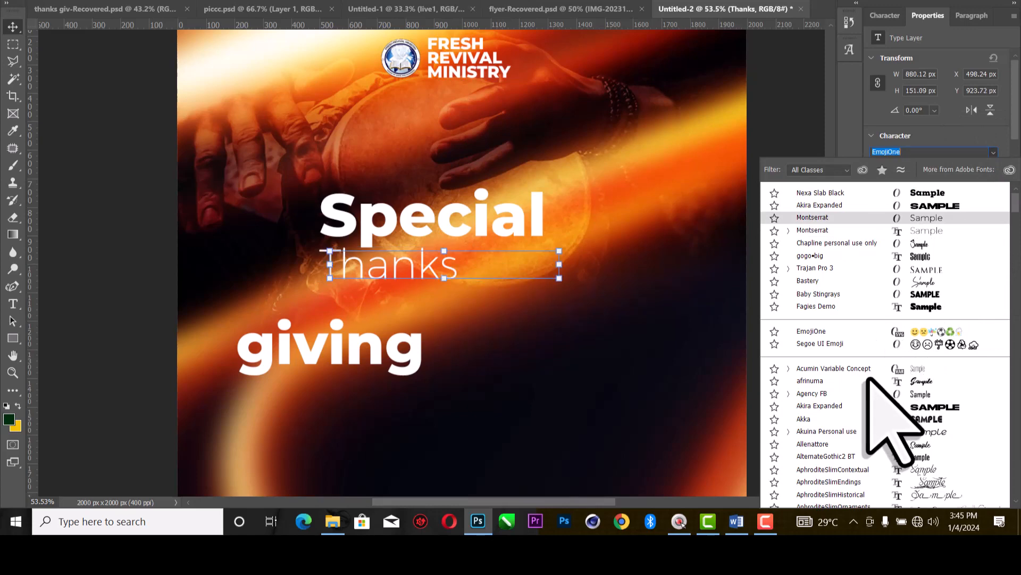
scroll(877, 383, down, 15)
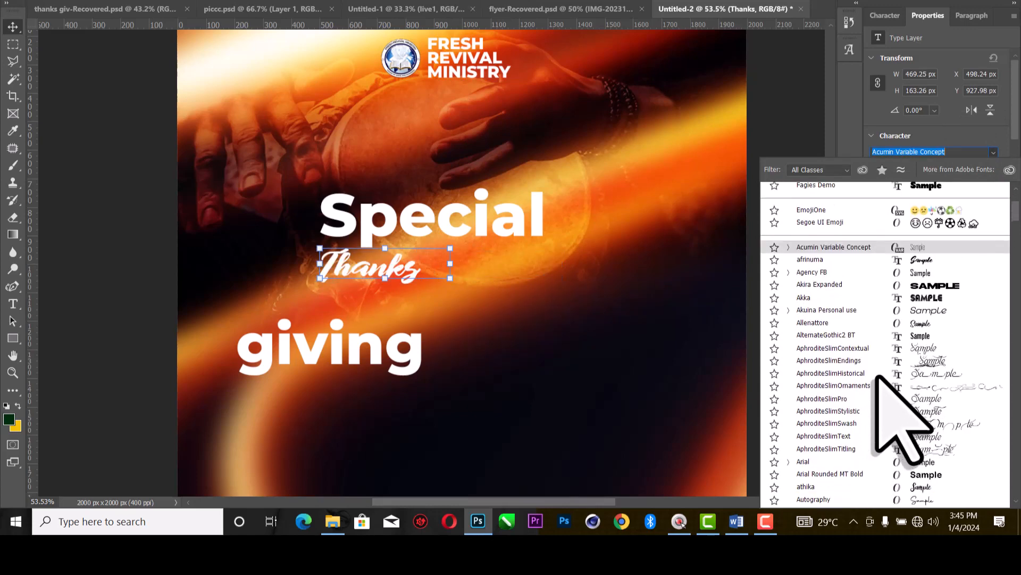
scroll(877, 393, down, 15)
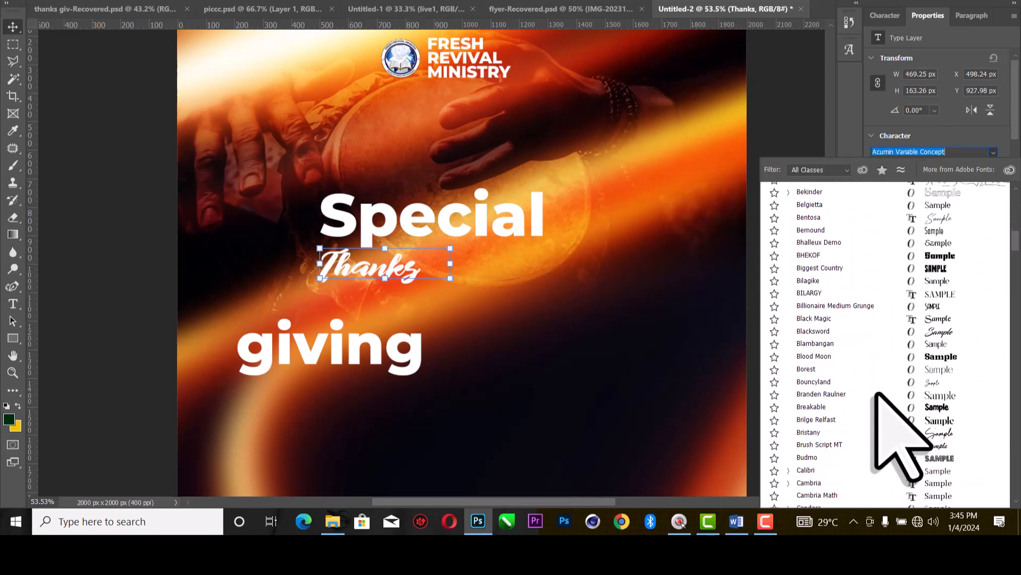
scroll(876, 396, down, 15)
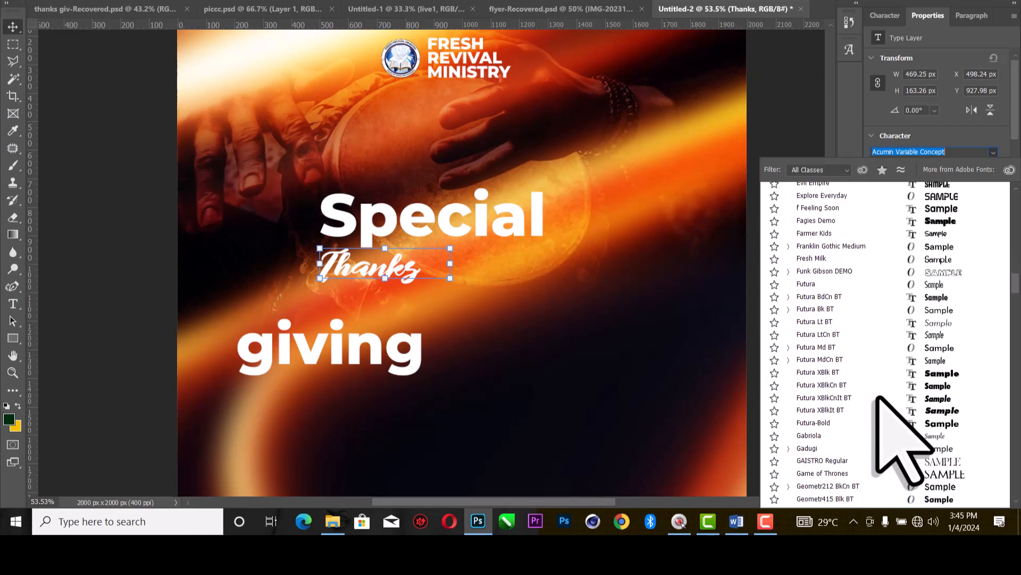
scroll(878, 395, down, 5)
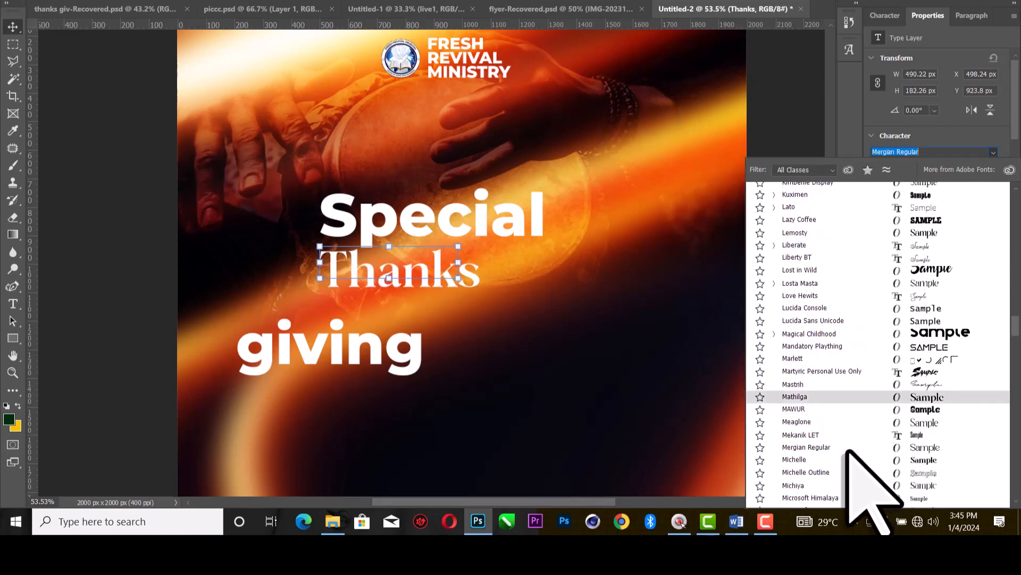
click(850, 448)
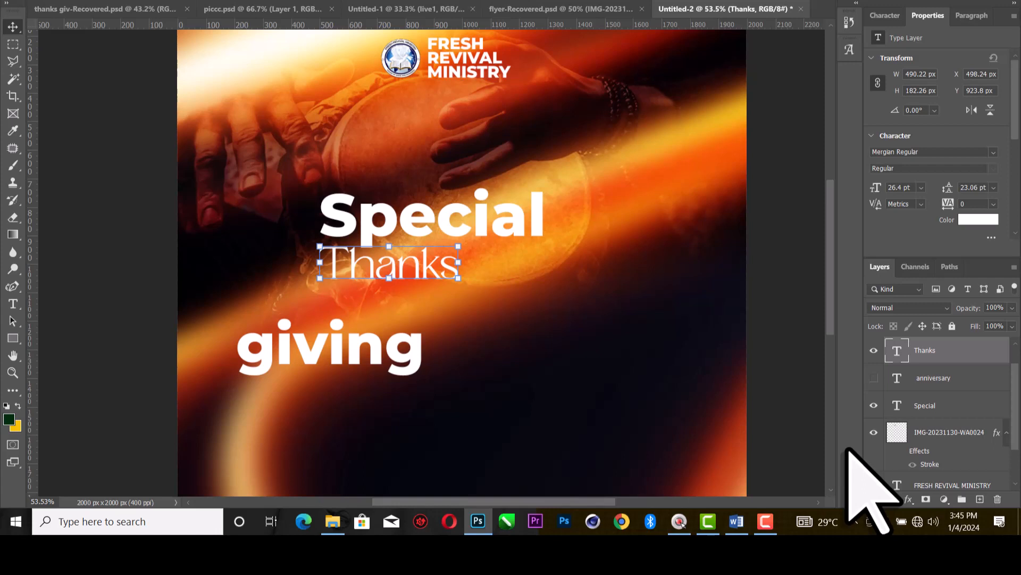
Change the font of the "Special" text to Mergian Regular.
click(542, 223)
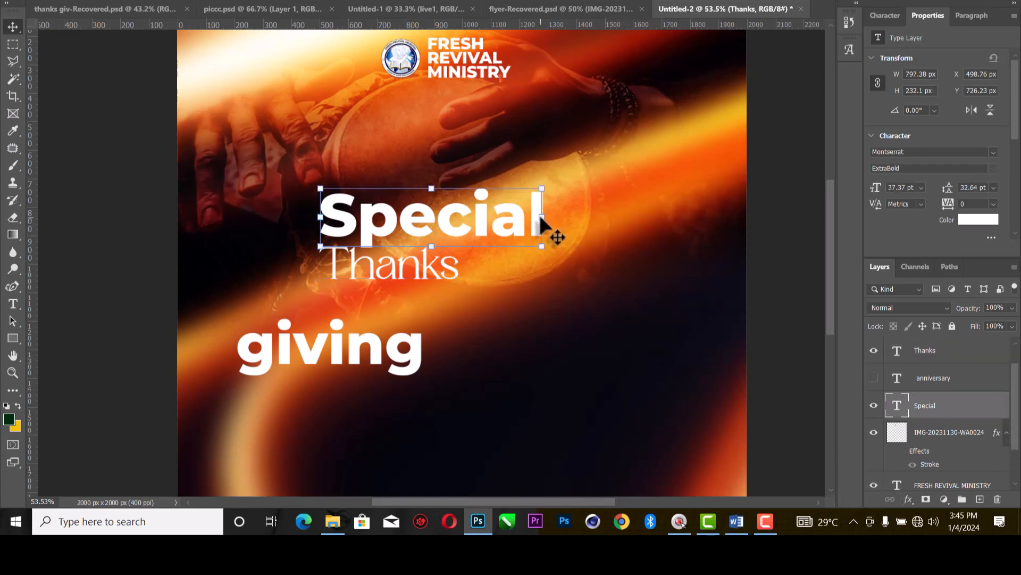
click(993, 155)
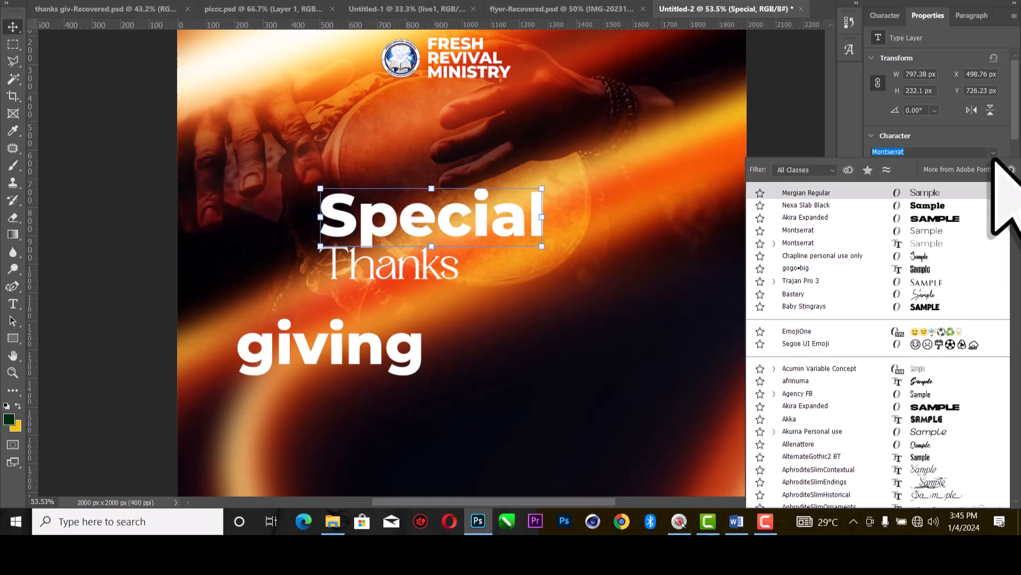
click(934, 193)
Change the font of "giving" to Mergian Regular and move the word directly beneath "Thanks".
click(416, 357)
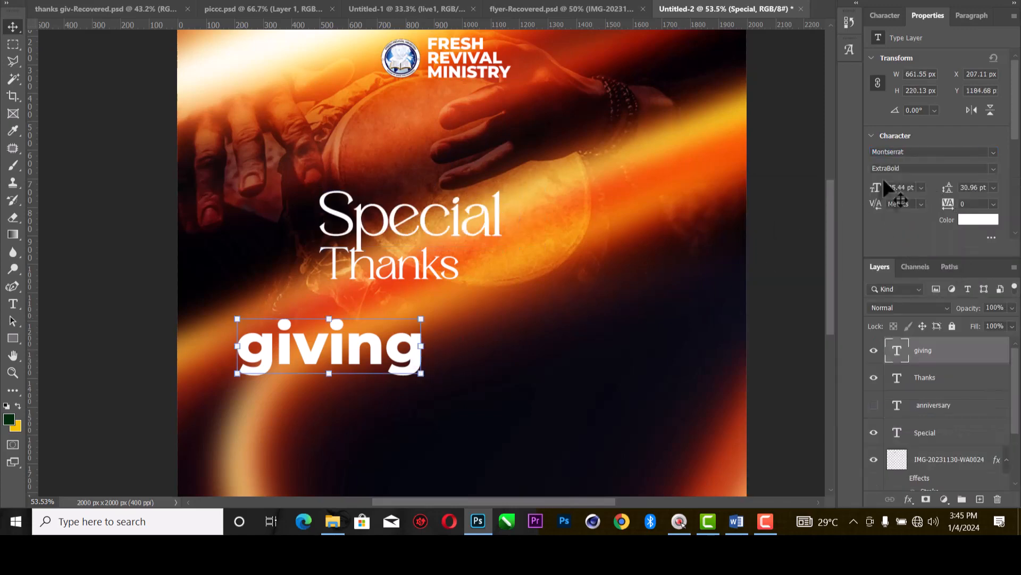
click(993, 153)
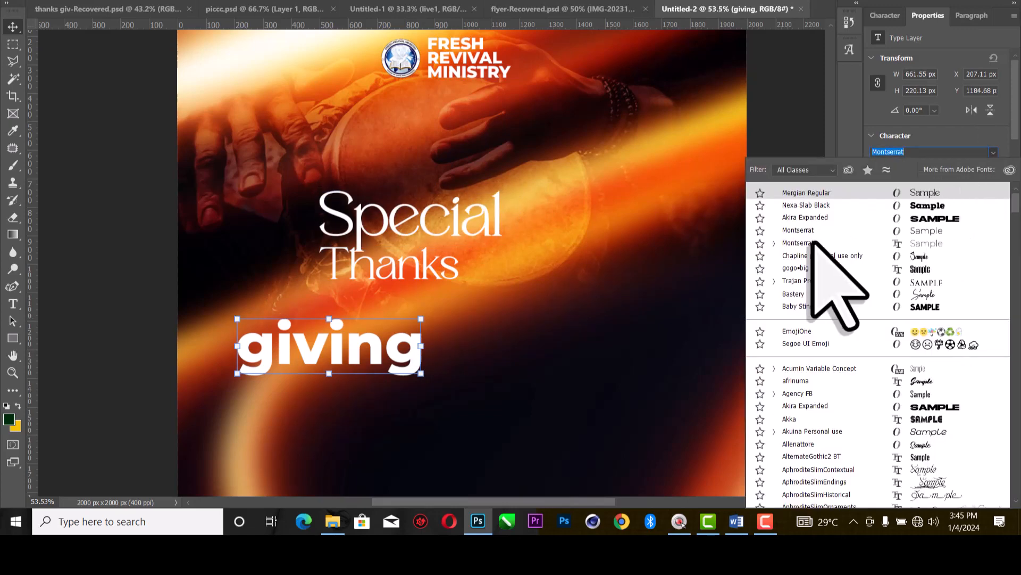
click(851, 192)
drag(366, 363, 447, 315)
Enlarge "Thanks" to about 589 × 219 px (31.72 pt) and position it just above "giving" with their right edges aligned.
alt+scroll(445, 316, up, 5)
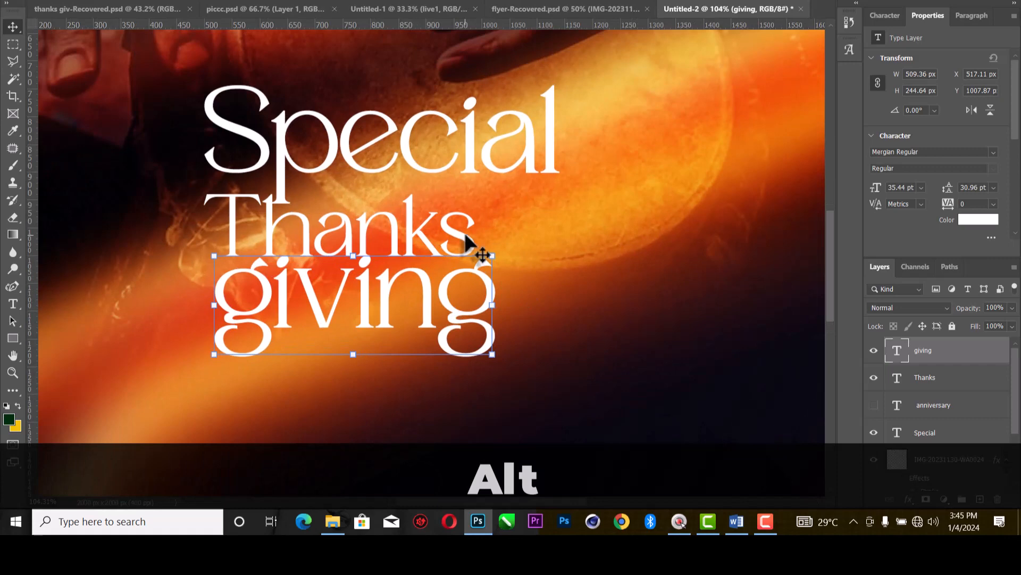
mouse_move(466, 235)
mouse_down()
mouse_move(467, 249)
mouse_move(507, 226)
mouse_move(475, 250)
mouse_up()
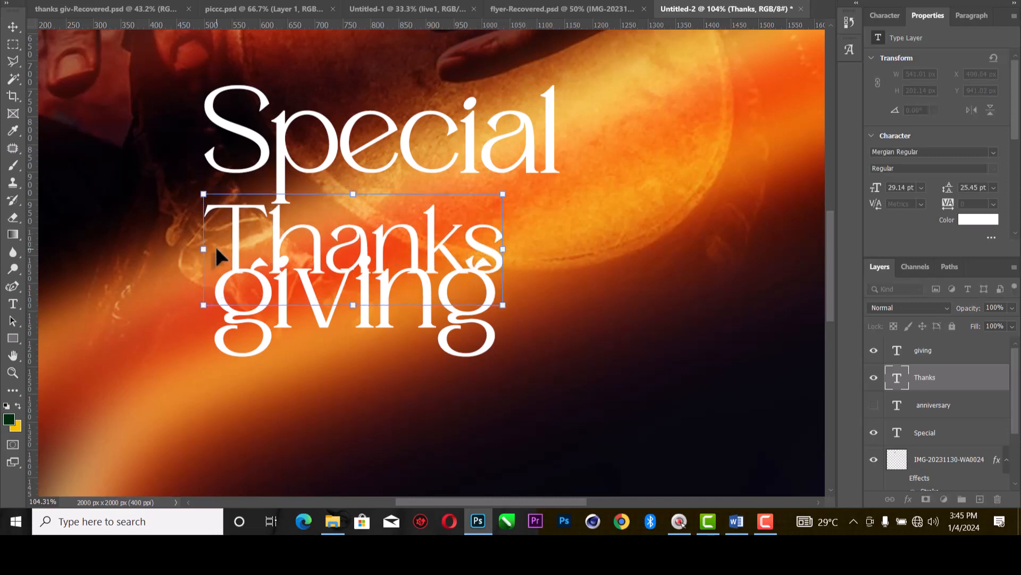
drag(191, 250, 178, 250)
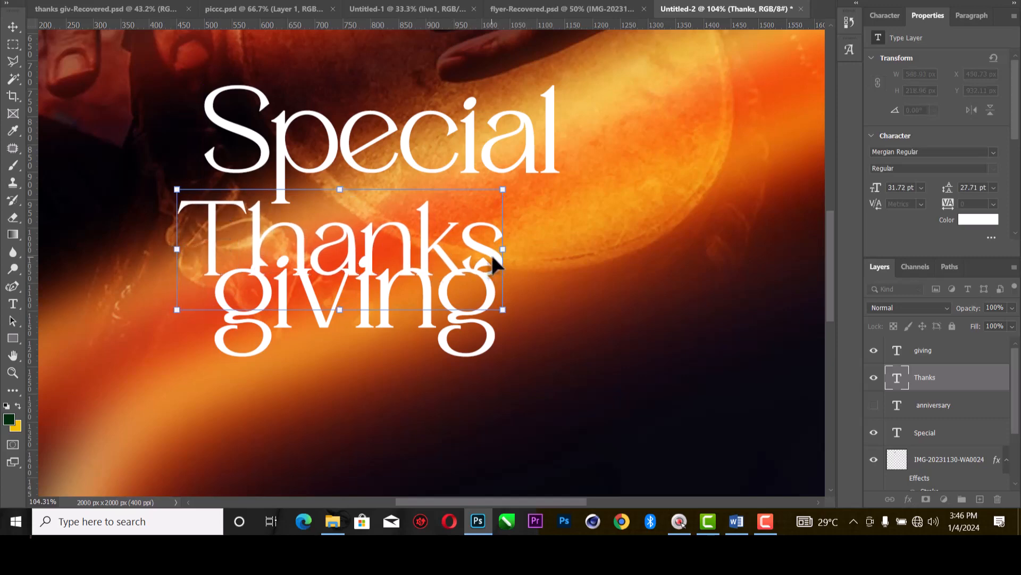
drag(492, 256, 489, 255)
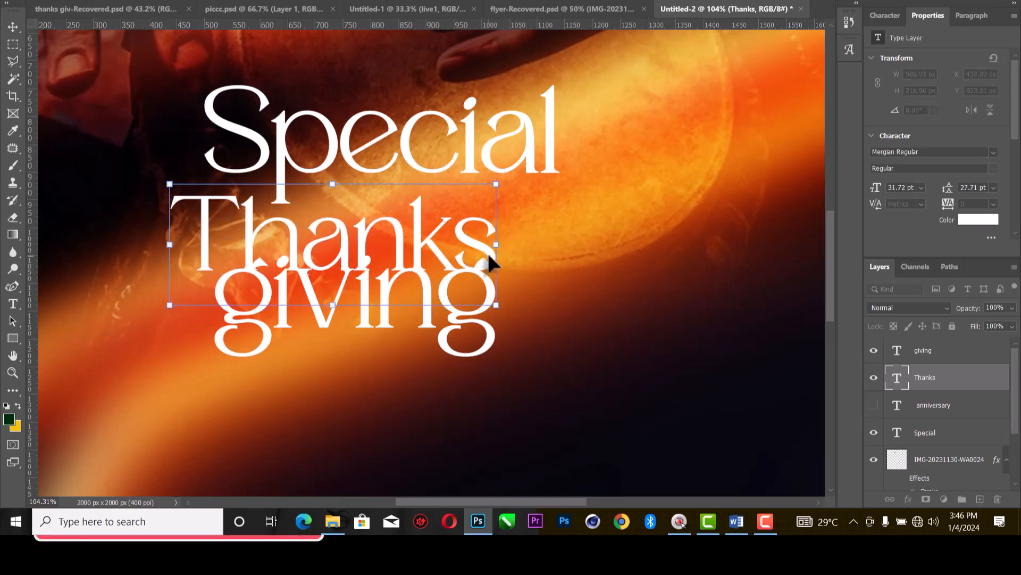
key(Down)
key(Down)
key(Down)
key(Down)
key(Down)
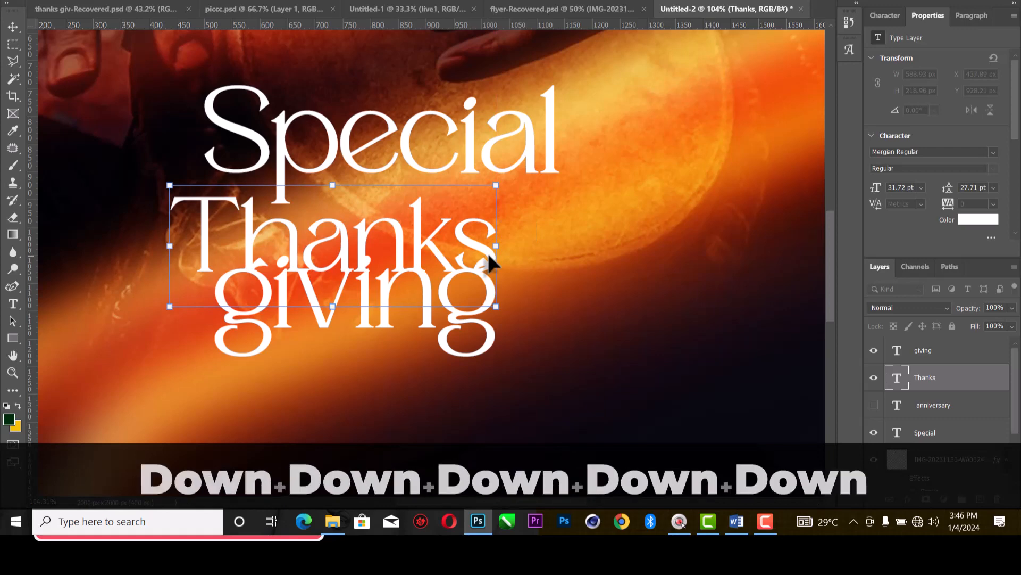
key(Up)
key(Up)
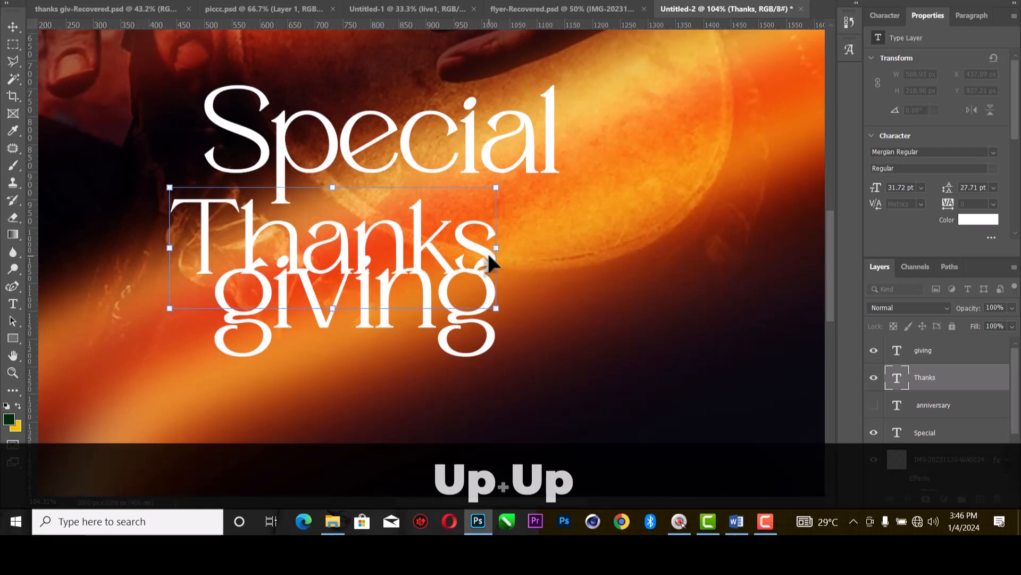
key(Return)
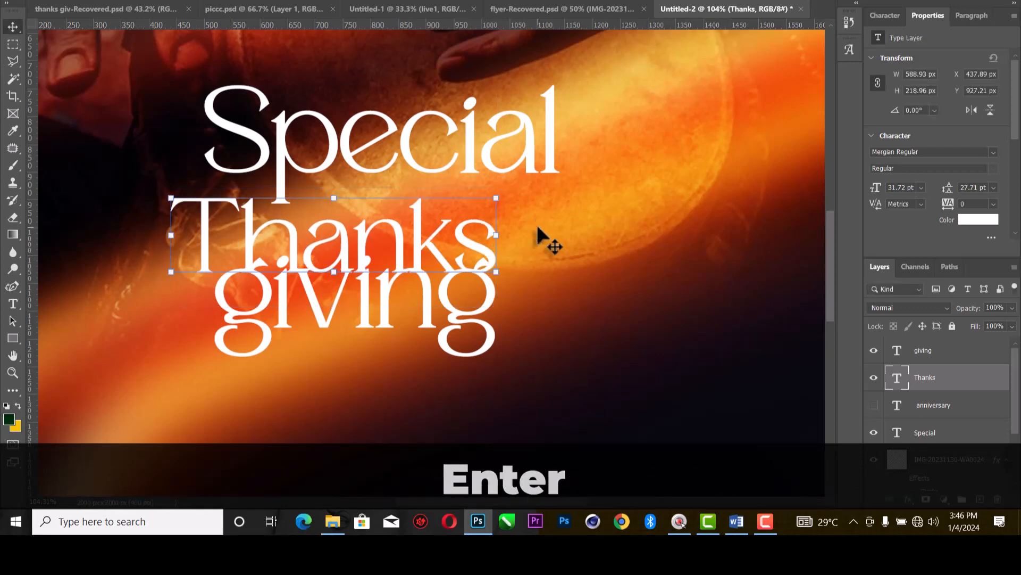
Shrink the "Special" text to about 442 × 177 px (25.68 pt) and position it just above "Thanks", overlapping it slightly.
click(545, 142)
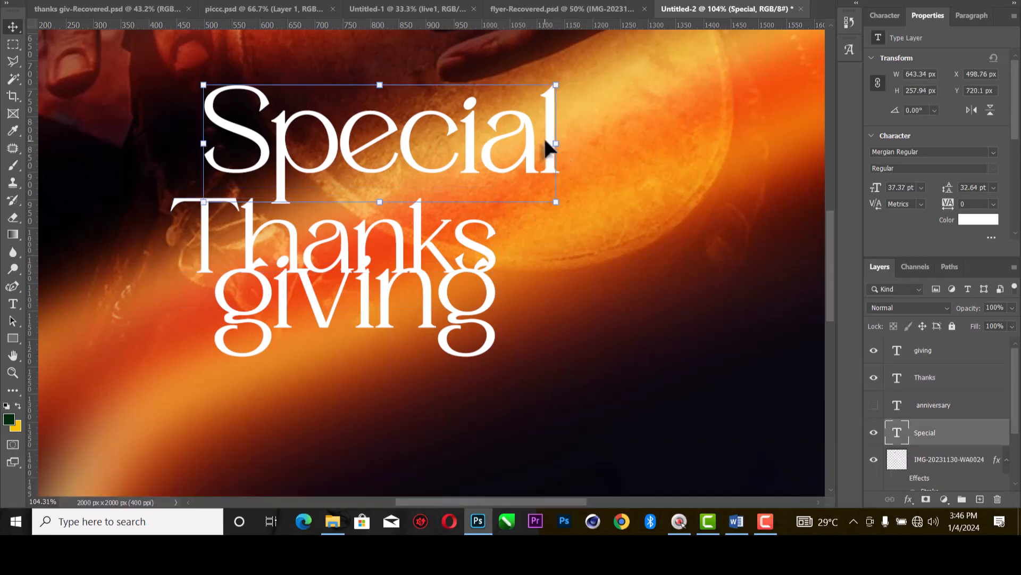
drag(556, 142, 434, 174)
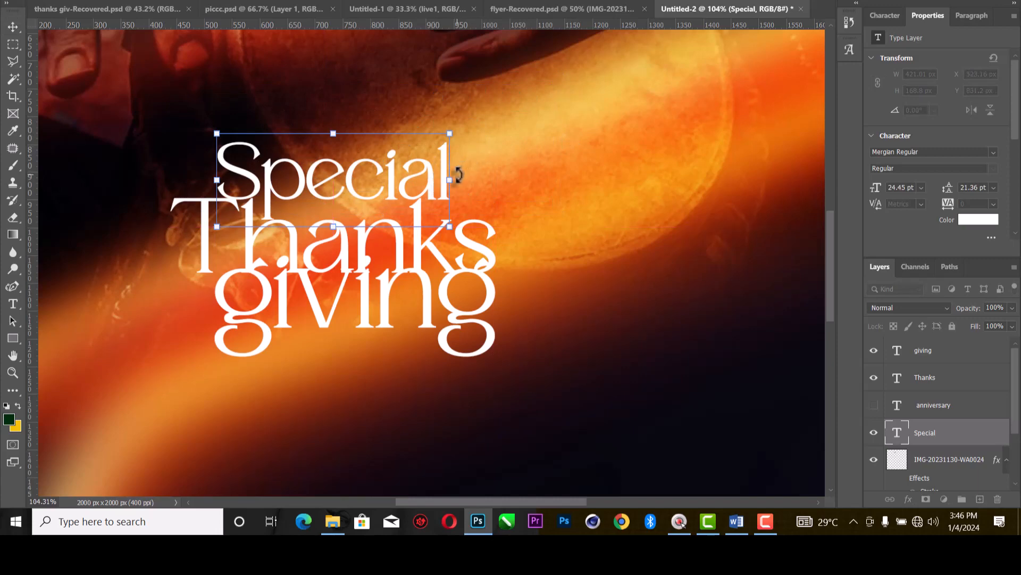
drag(454, 182, 466, 175)
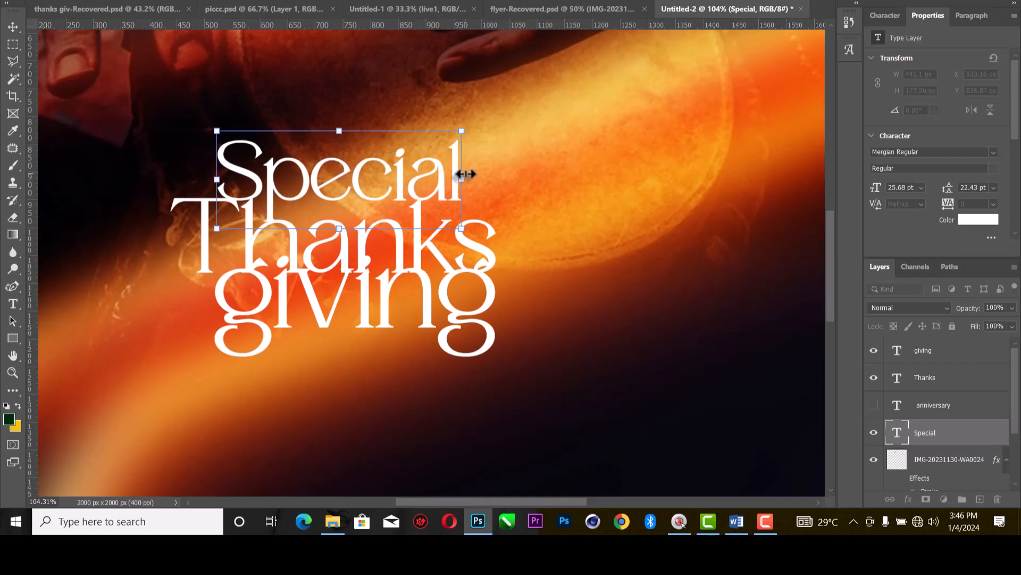
key(Down)
key(Down)
key(Down)
key(Down)
key(Down)
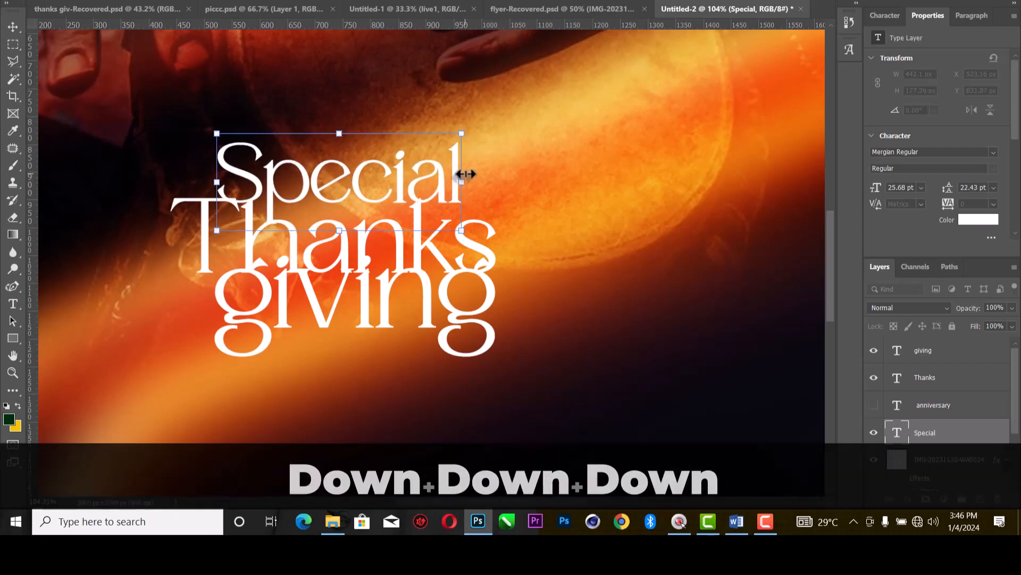
key(Down)
key(Return)
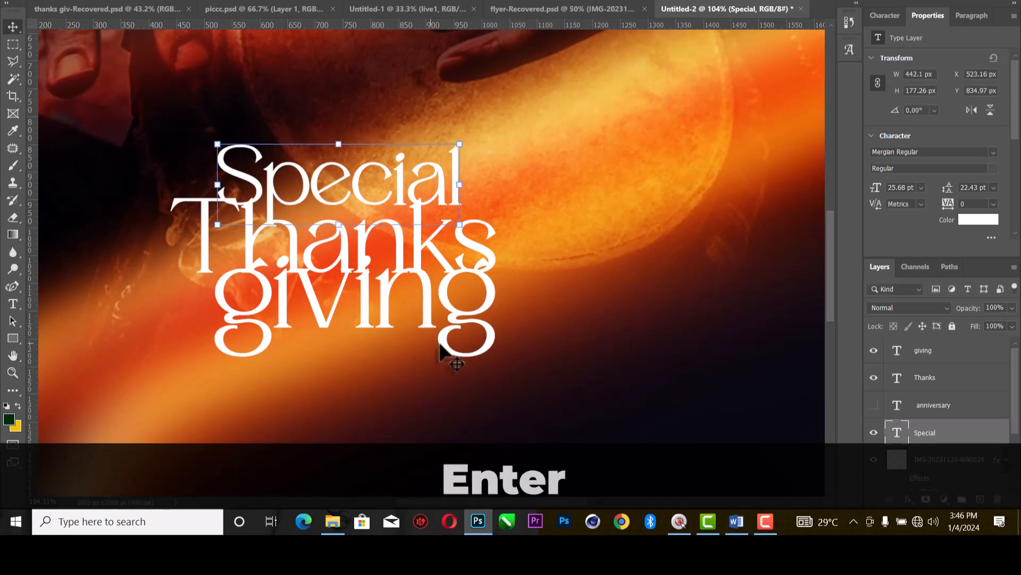
Add a Drop Shadow to the "Special" text with 71% opacity, 20 px distance and 15 px size.
scroll(502, 273, down, 2)
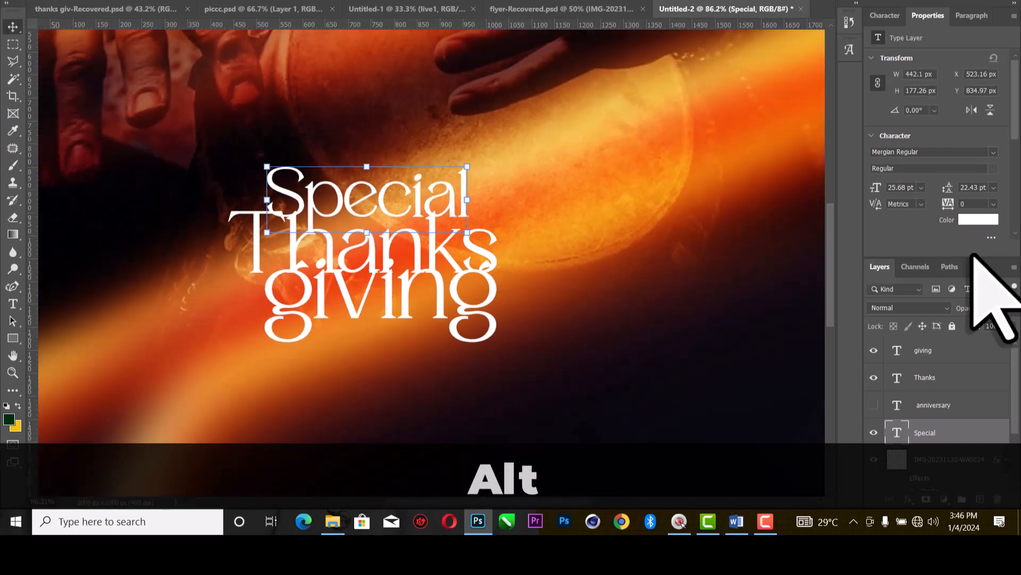
click(958, 407)
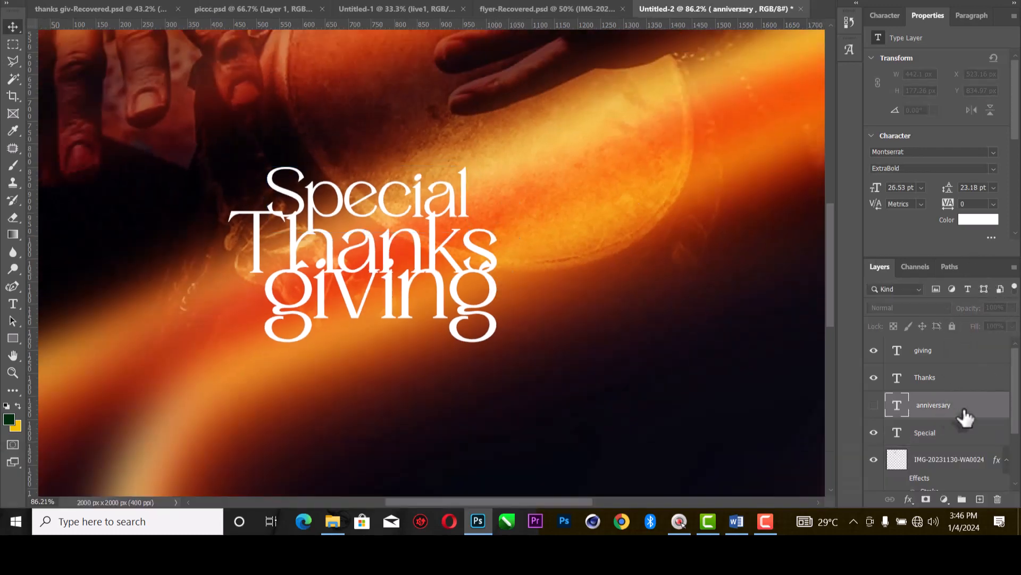
right_click(935, 434)
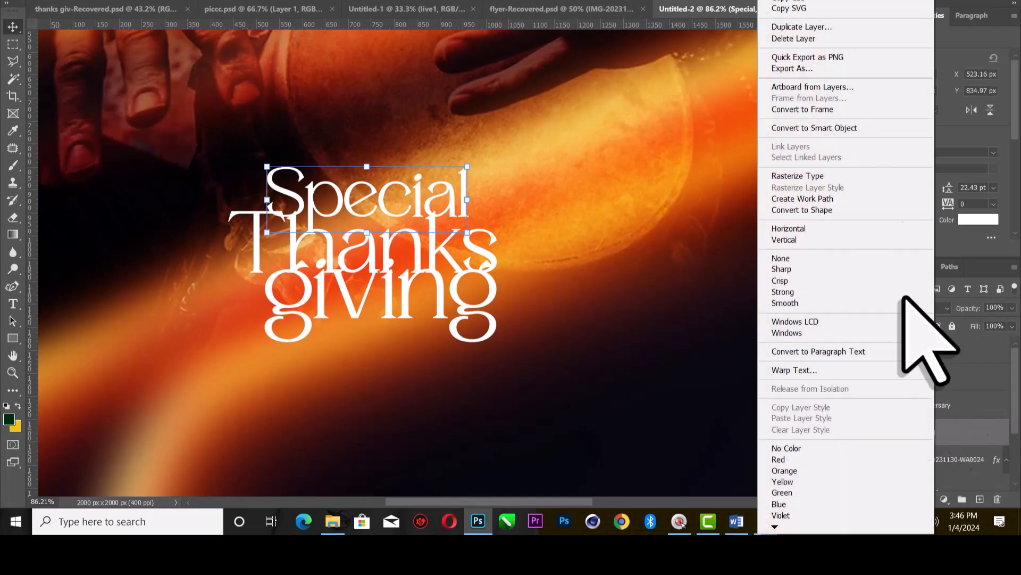
click(830, 0)
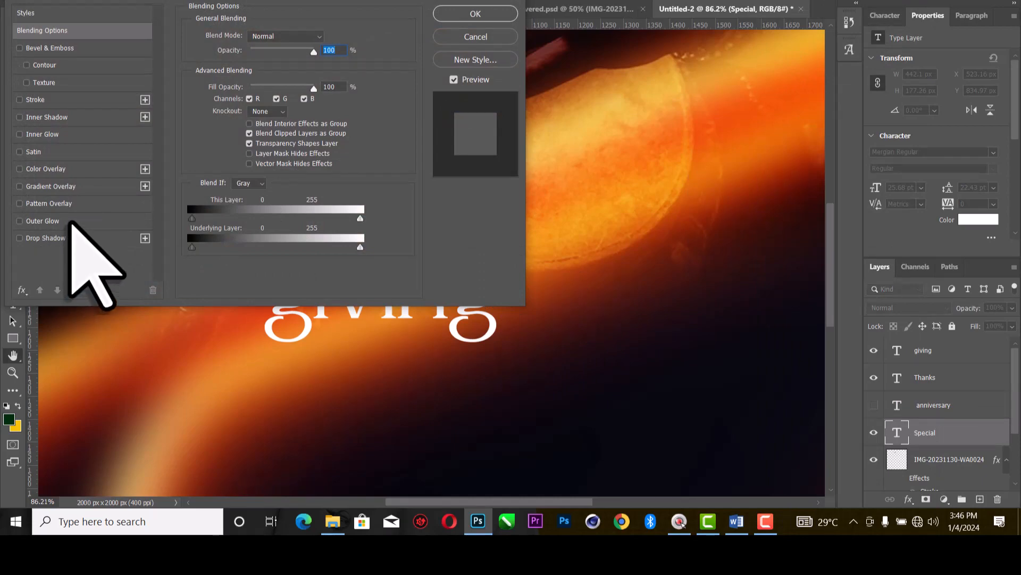
drag(311, 1, 848, 46)
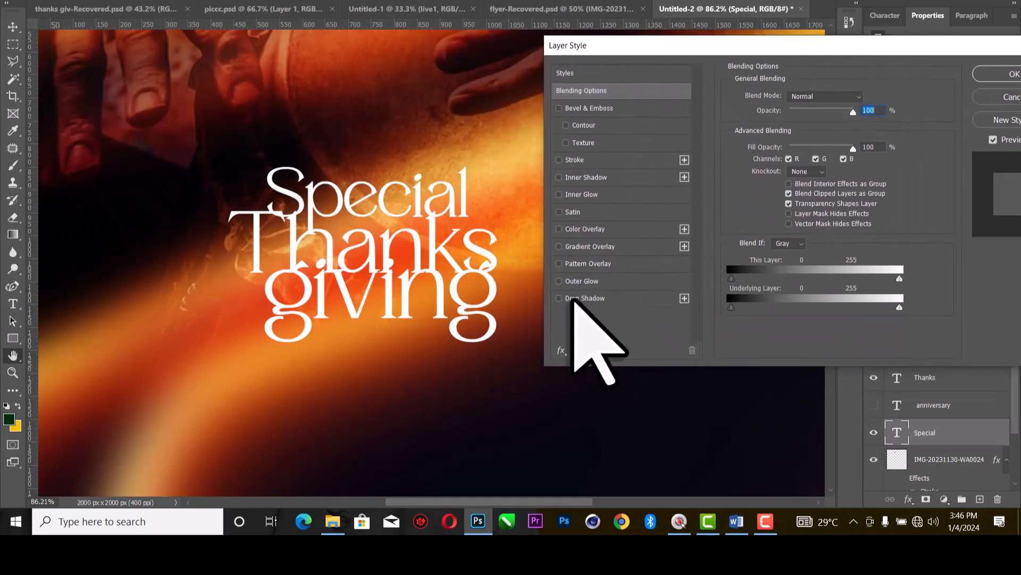
click(579, 298)
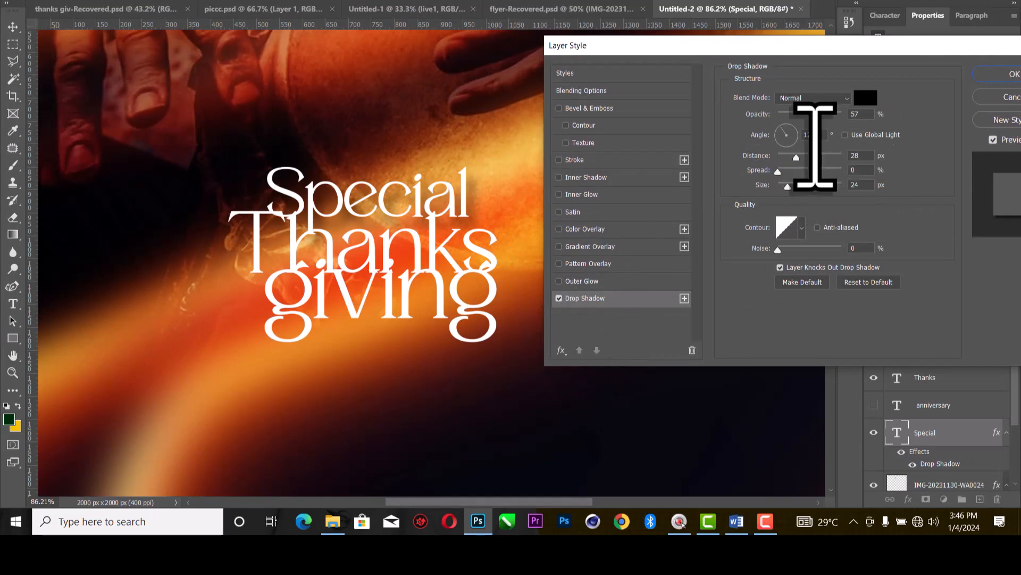
mouse_move(796, 155)
mouse_down()
mouse_move(785, 162)
mouse_move(799, 157)
mouse_up()
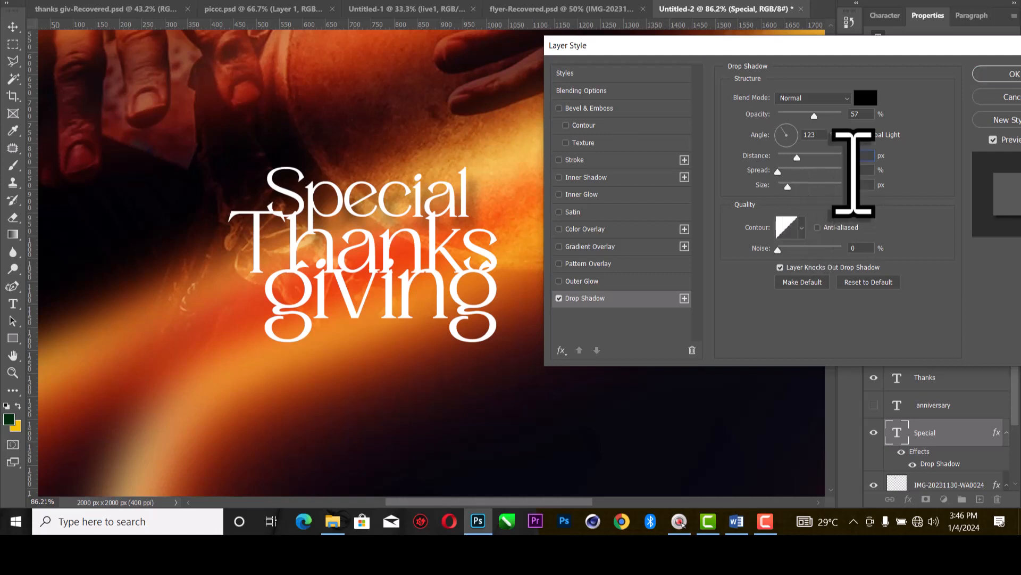
text(30)
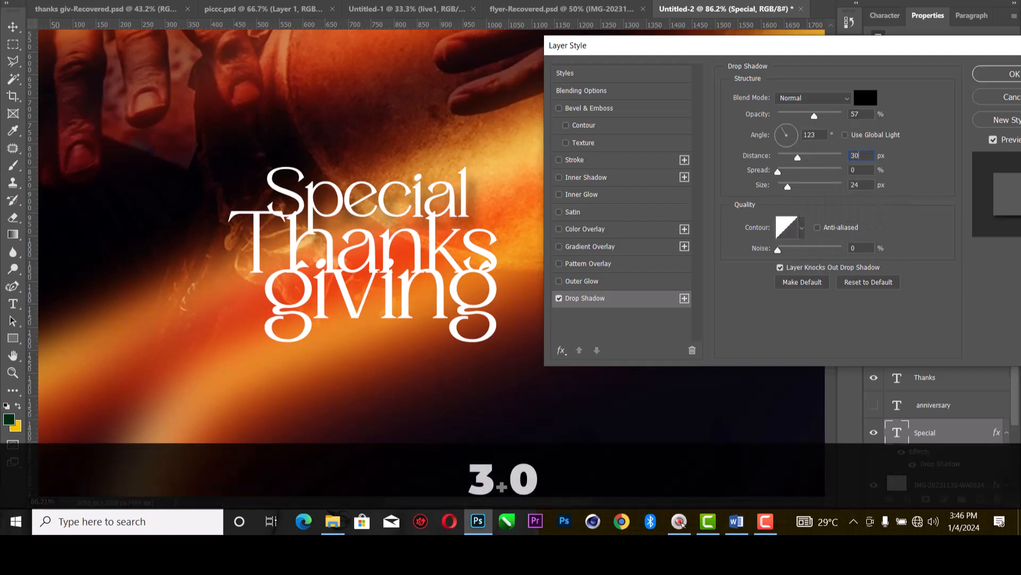
drag(787, 186, 785, 188)
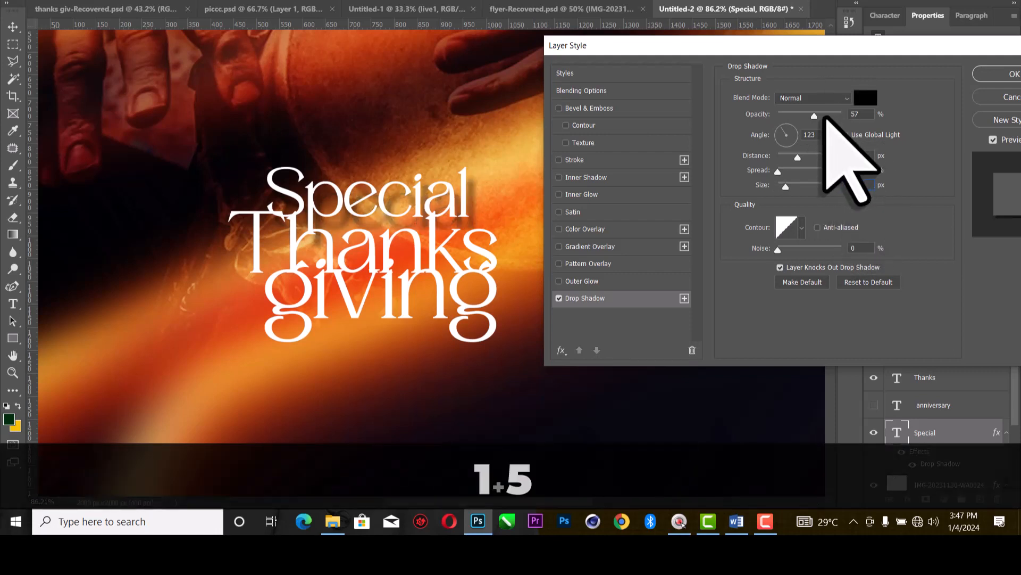
drag(814, 115, 824, 115)
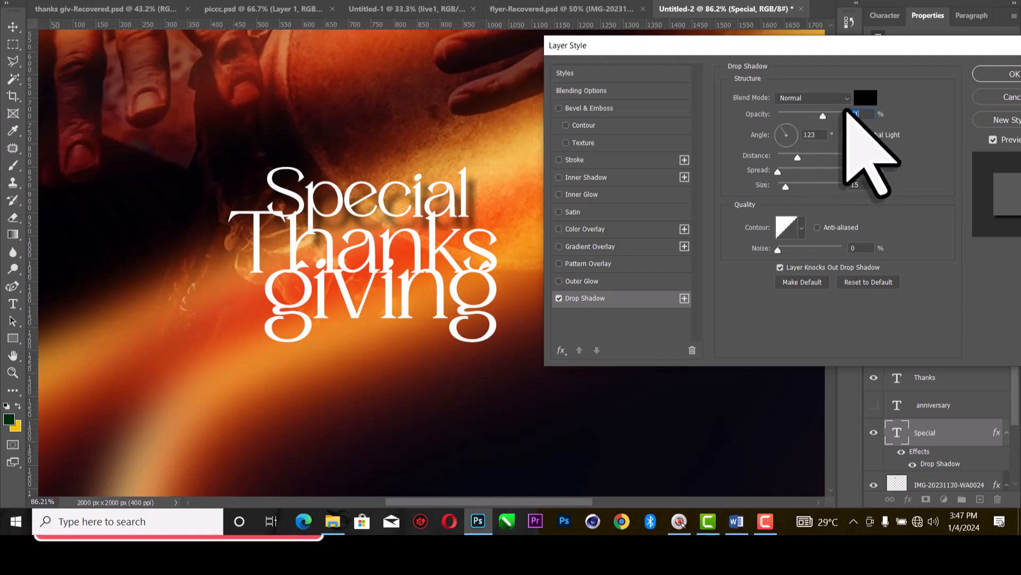
drag(797, 158, 791, 158)
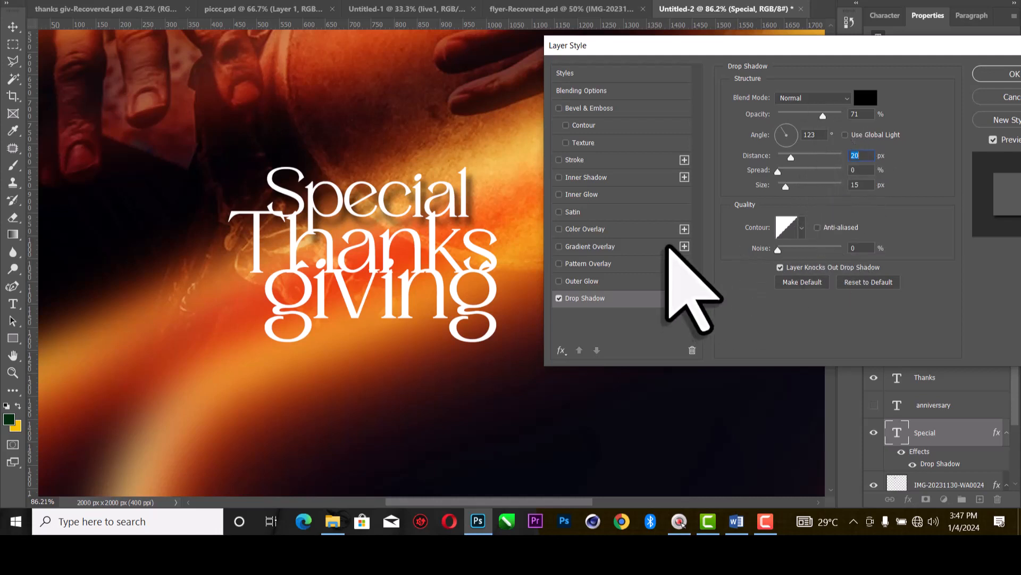
Add an Outer Glow to the "Special" text and try orange glow colours picked from the colour field and the background artwork.
click(558, 281)
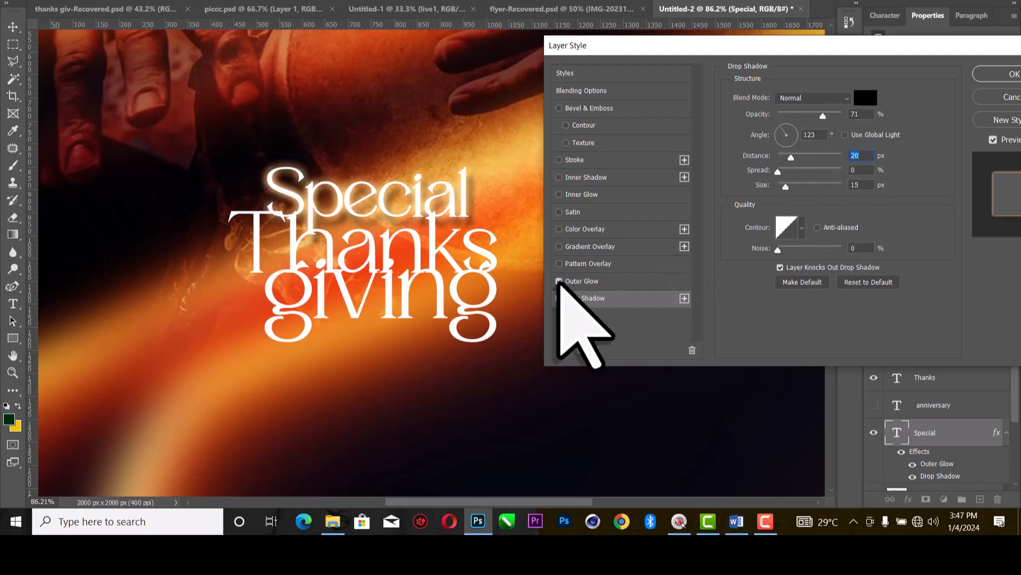
click(594, 280)
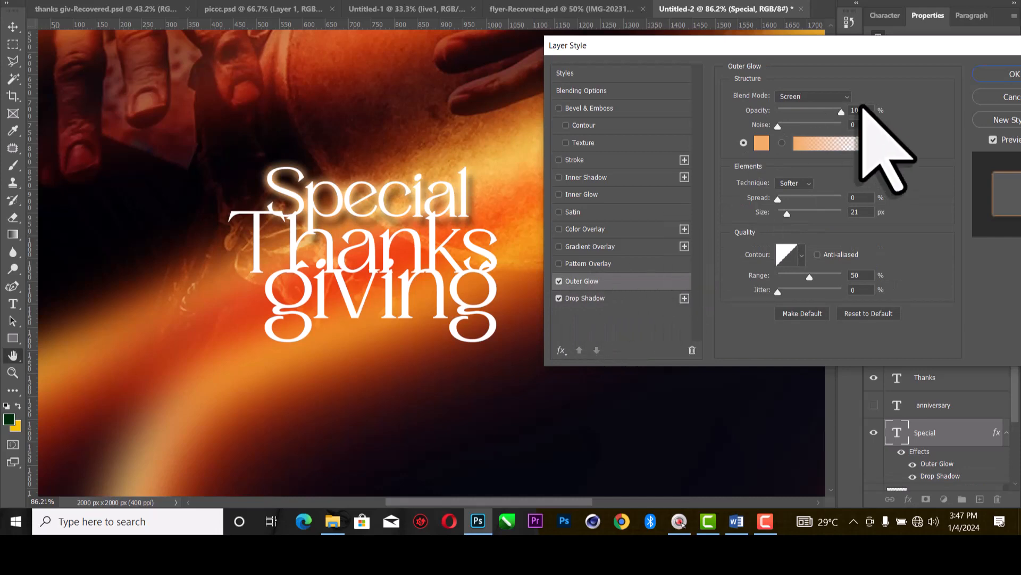
click(762, 143)
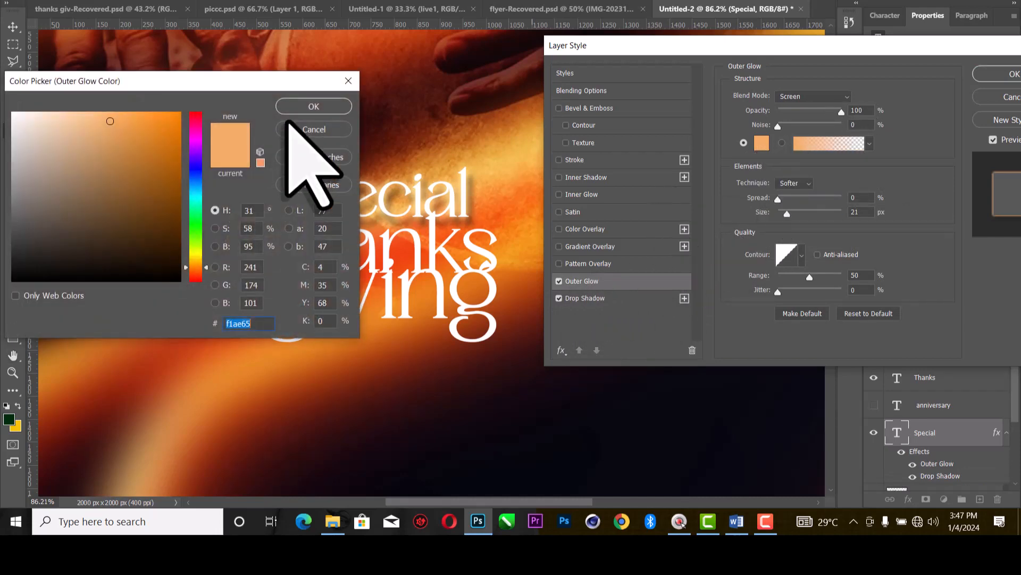
drag(106, 83, 86, 73)
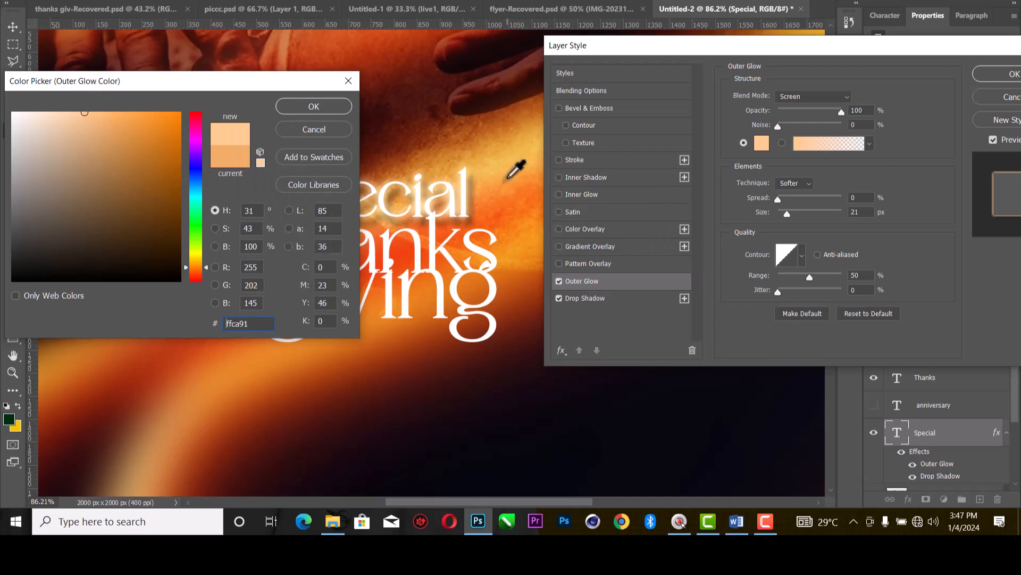
click(508, 177)
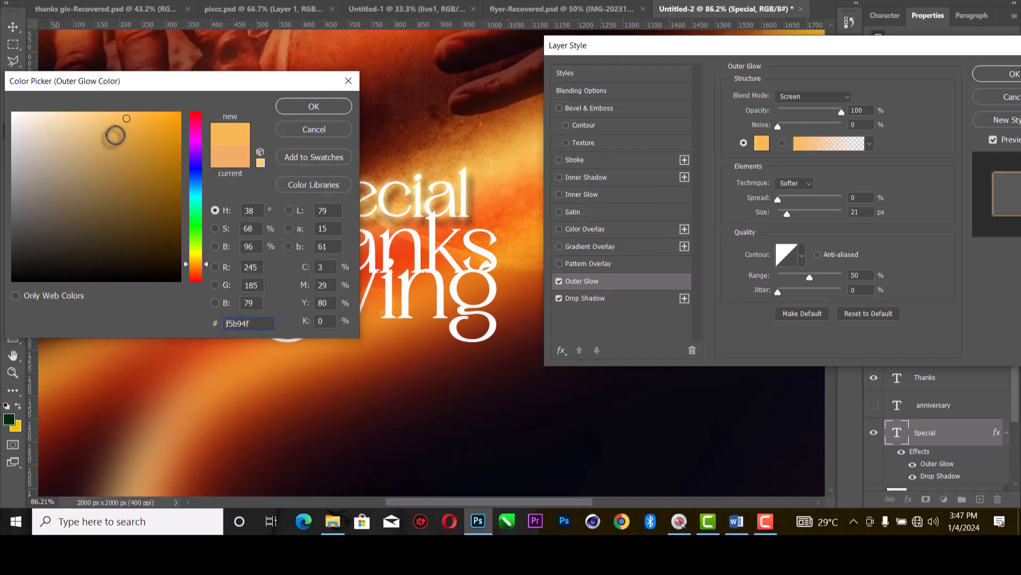
click(396, 343)
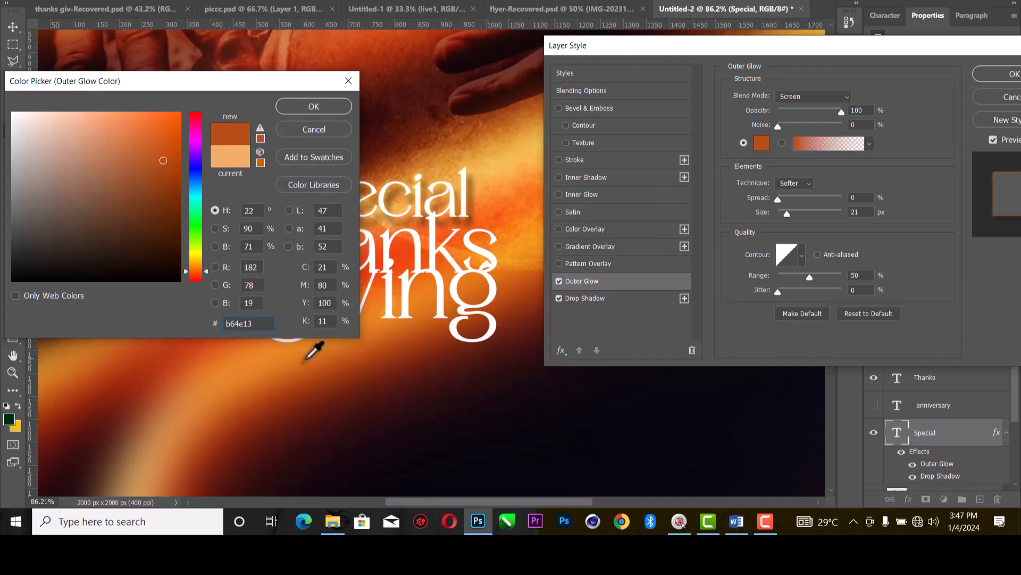
click(241, 160)
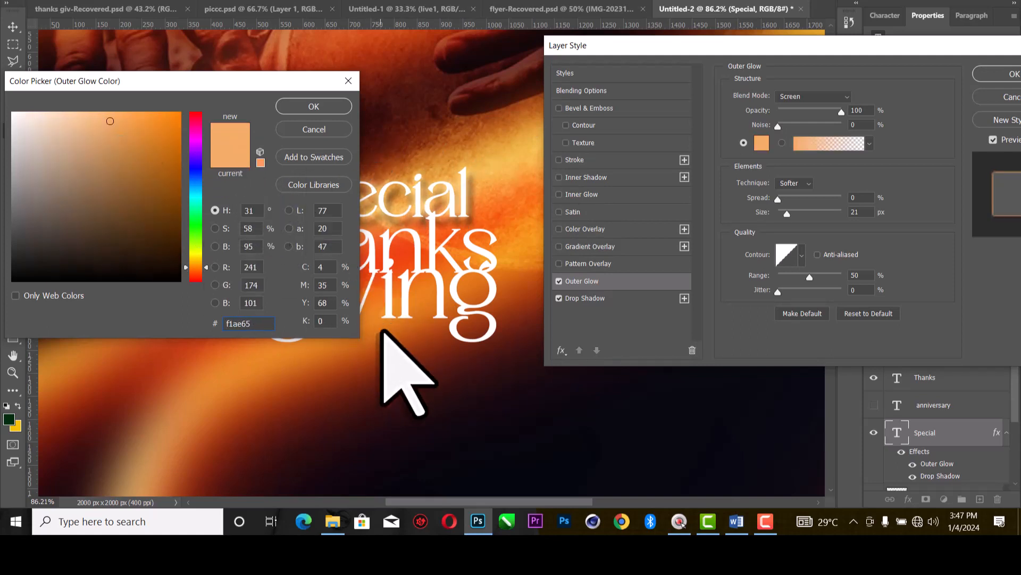
click(170, 448)
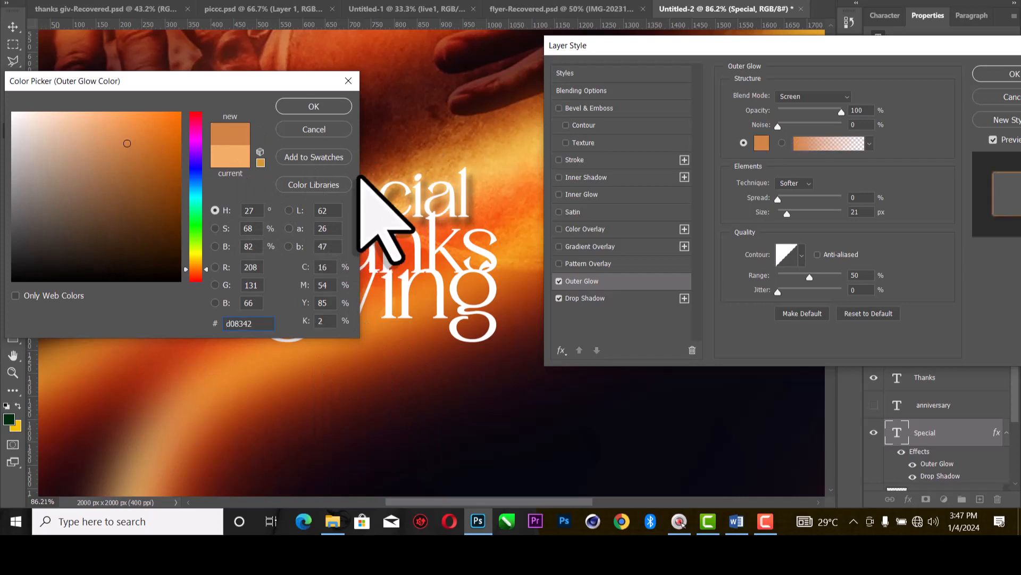
Set the outer glow colour of "Special" to the soft orange #e3ac7e and apply the layer style.
drag(272, 85, 727, 171)
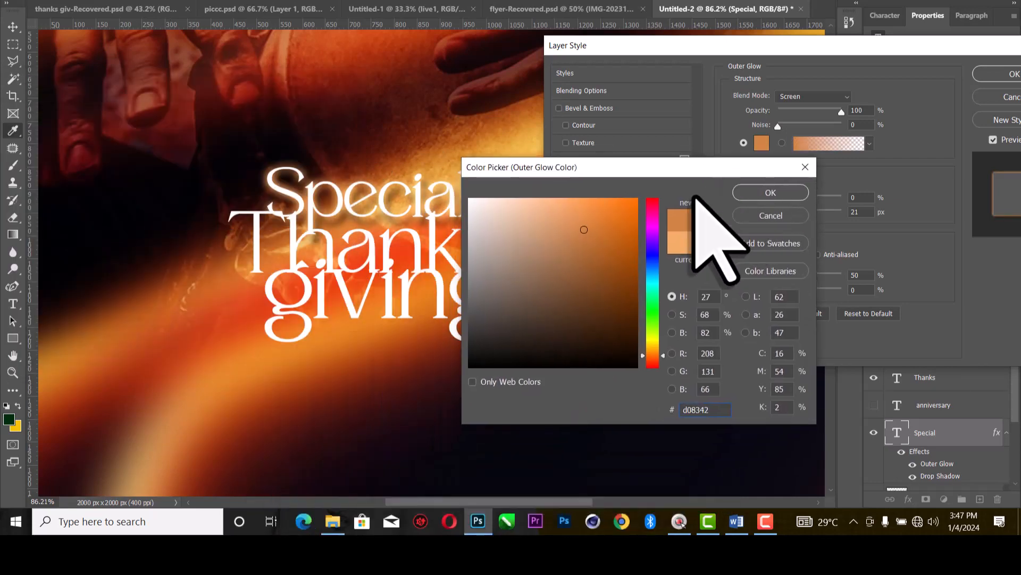
drag(627, 232, 539, 177)
click(539, 214)
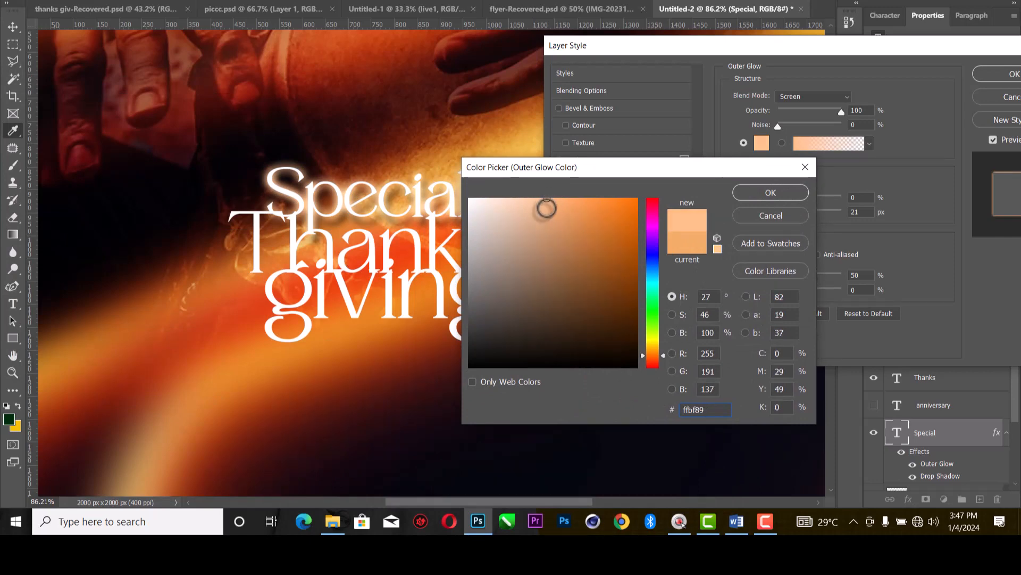
click(544, 217)
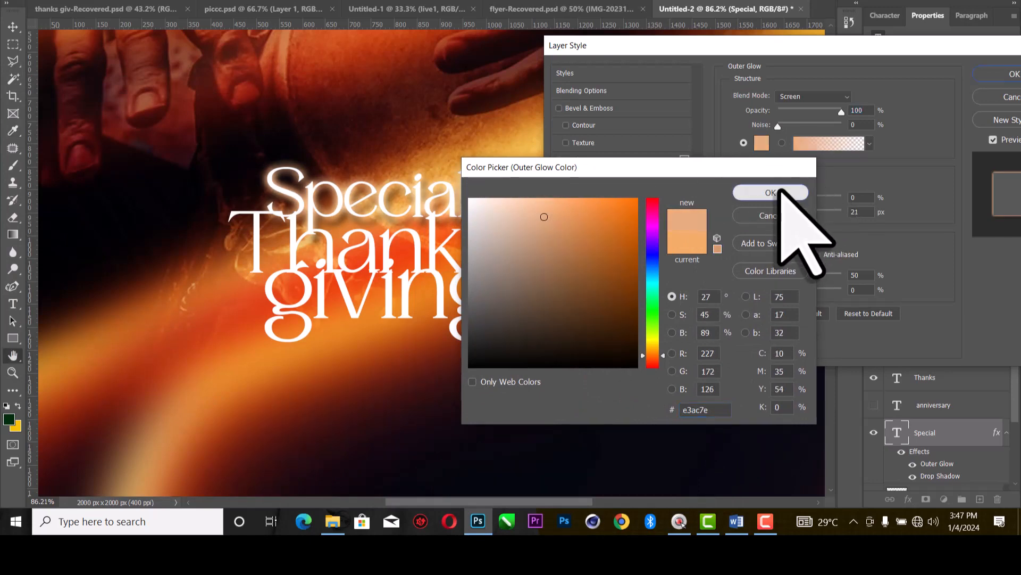
click(779, 192)
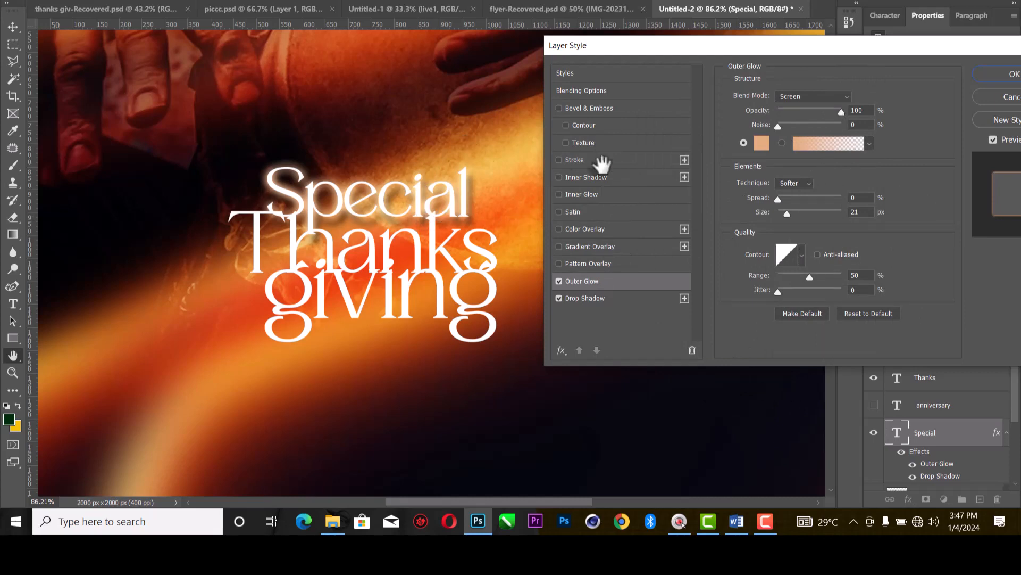
click(991, 72)
Copy the layer style of the "Special" text and paste it onto the "giving" text.
scroll(462, 223, down, 3)
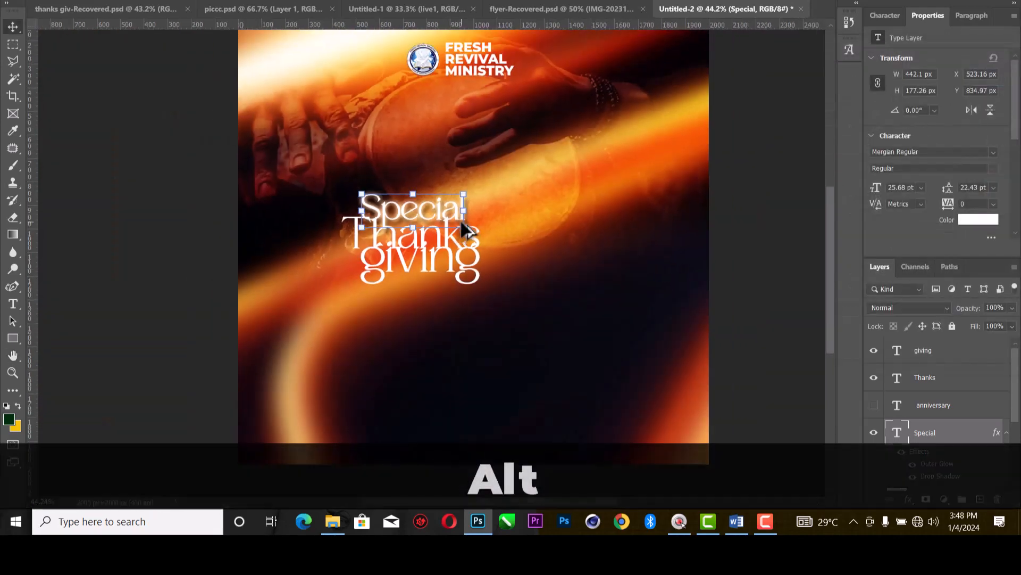
scroll(459, 218, down, 1)
scroll(399, 256, up, 4)
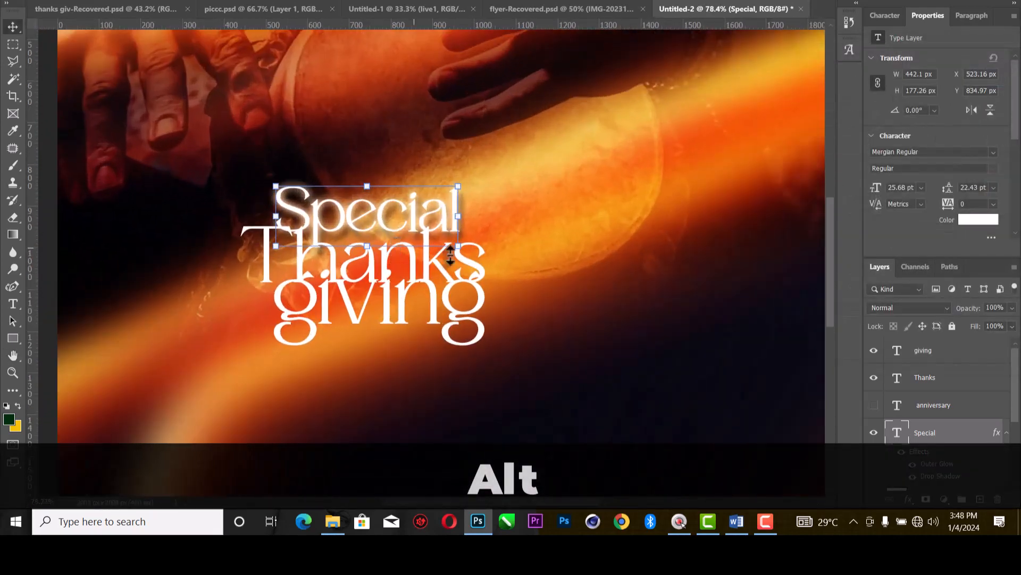
click(1007, 434)
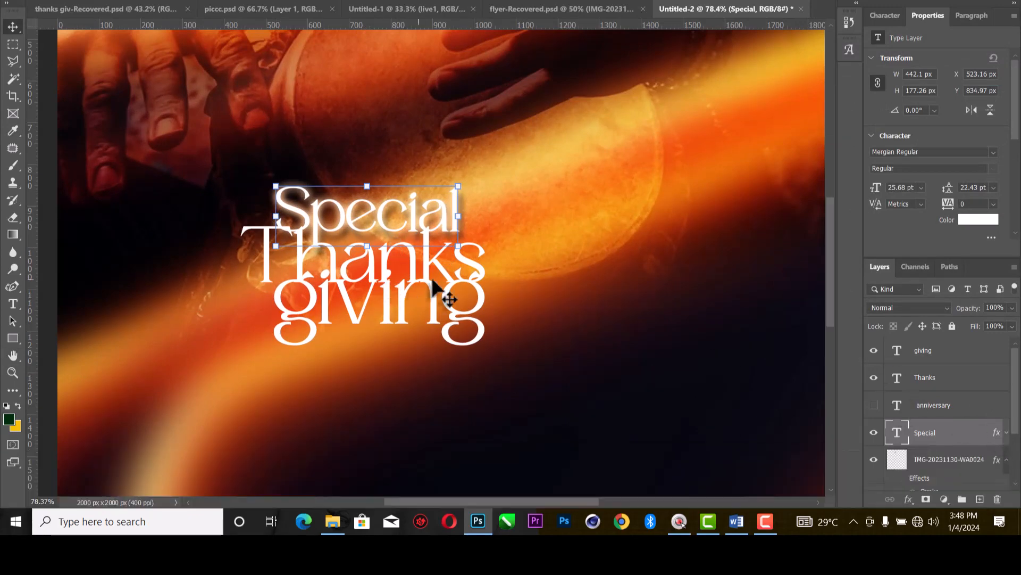
right_click(999, 434)
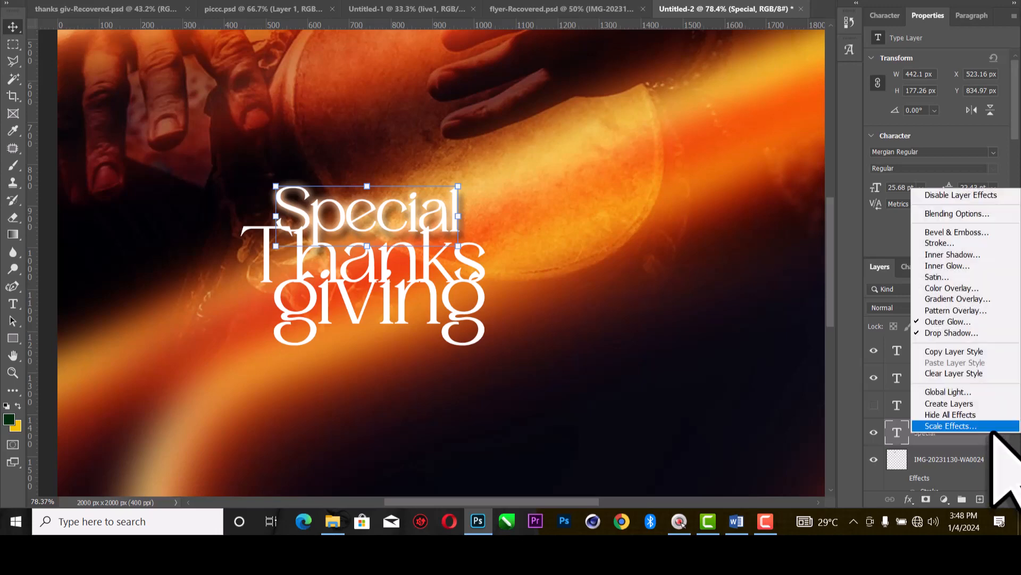
click(959, 351)
click(958, 349)
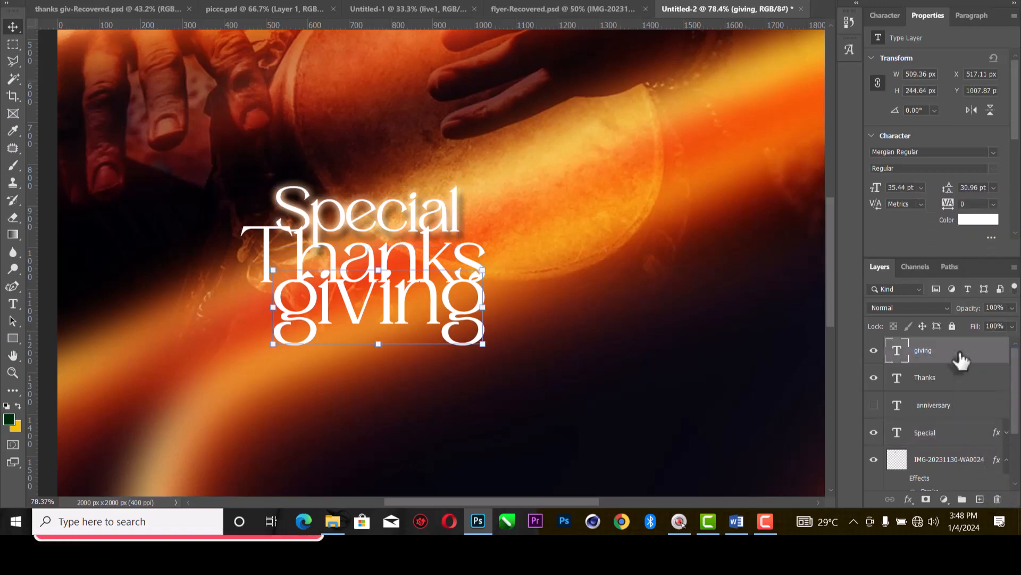
right_click(961, 360)
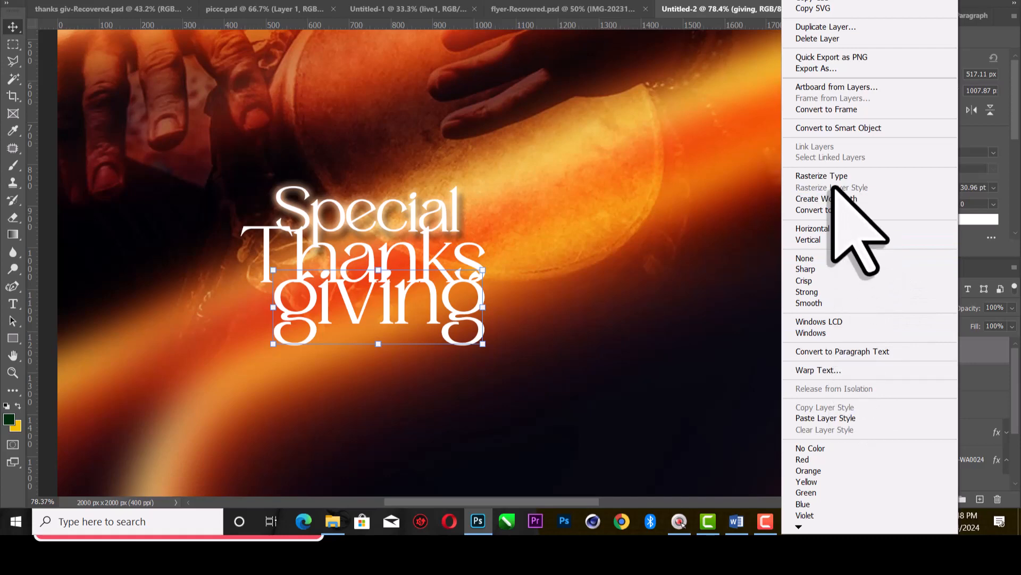
click(826, 417)
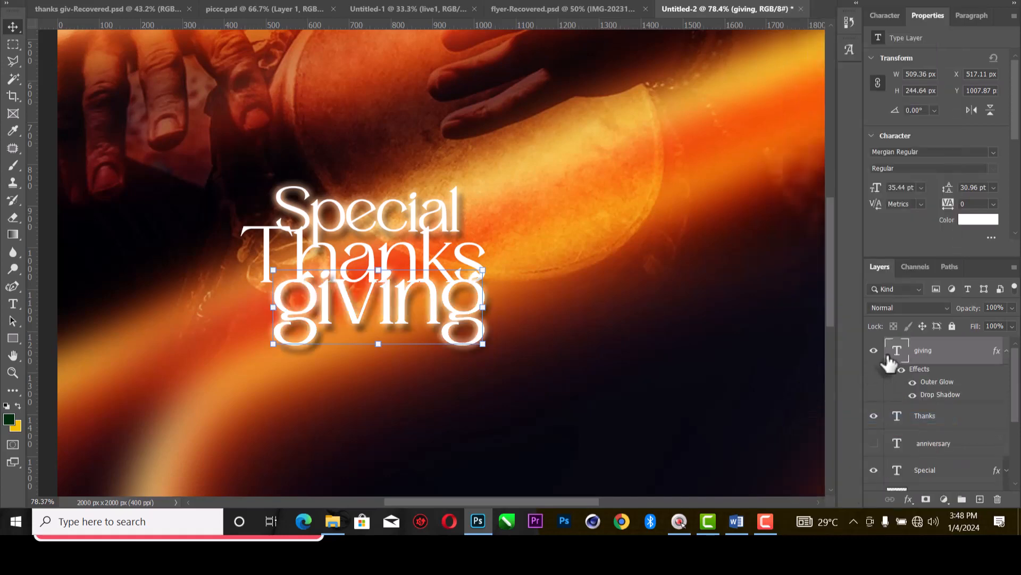
Paste the copied layer style onto the "Thanks" text and collapse the effects lists of the "giving" and "Thanks" layers.
click(1007, 352)
right_click(984, 379)
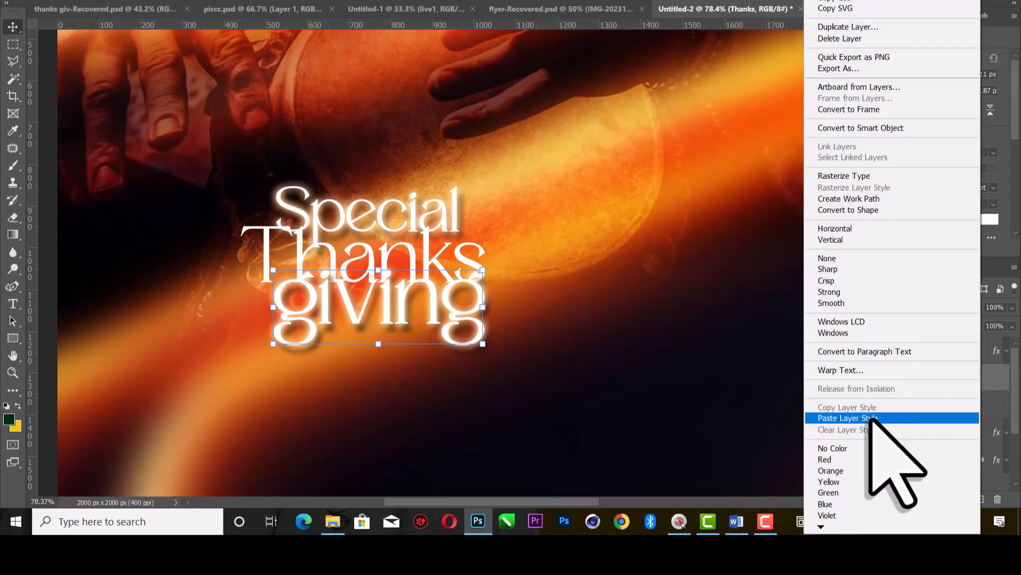
click(871, 418)
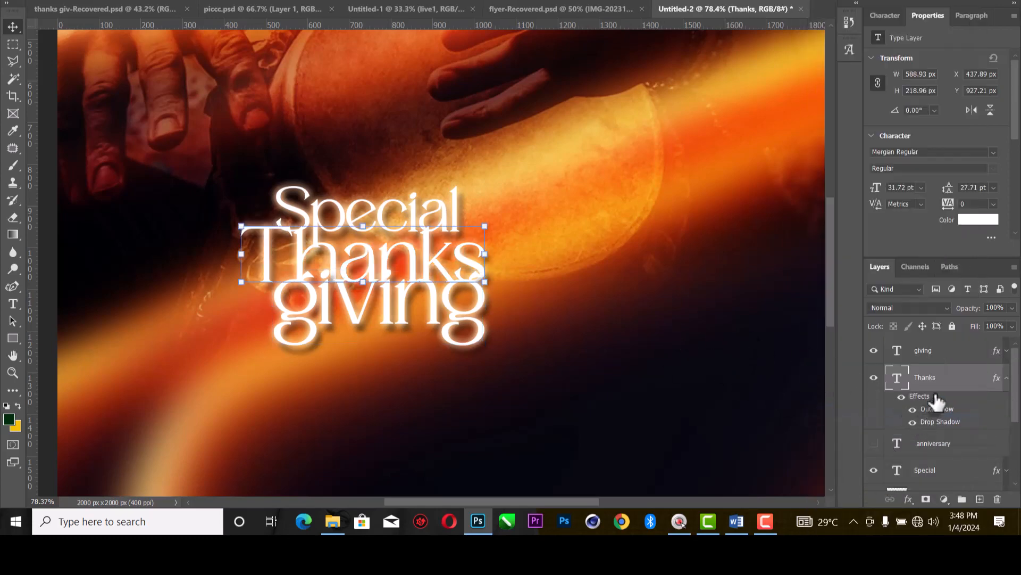
click(1006, 378)
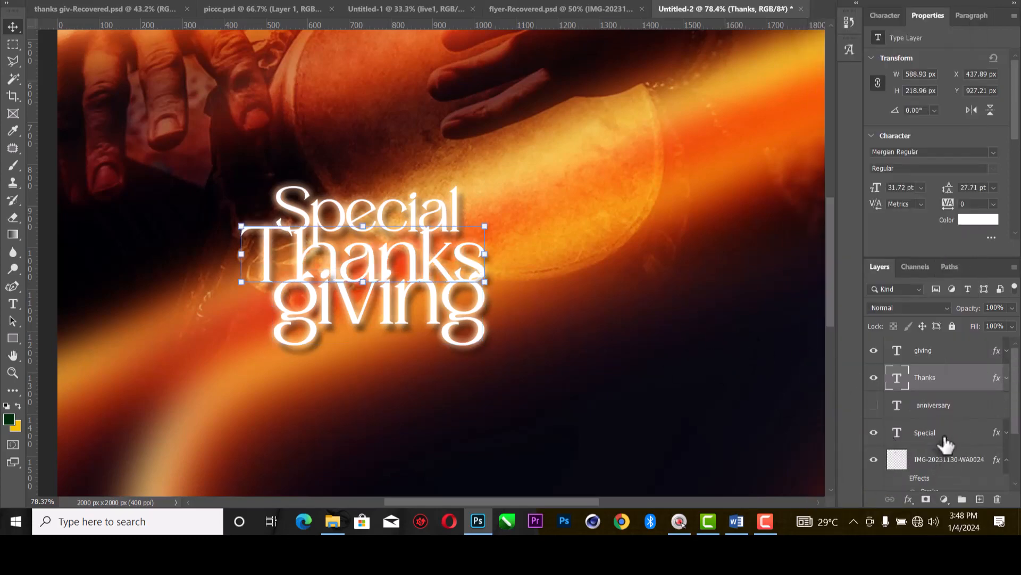
Reorder the title layers so "Special" is on top, followed by "Thanks" and "giving".
drag(942, 429, 940, 346)
drag(937, 412, 932, 365)
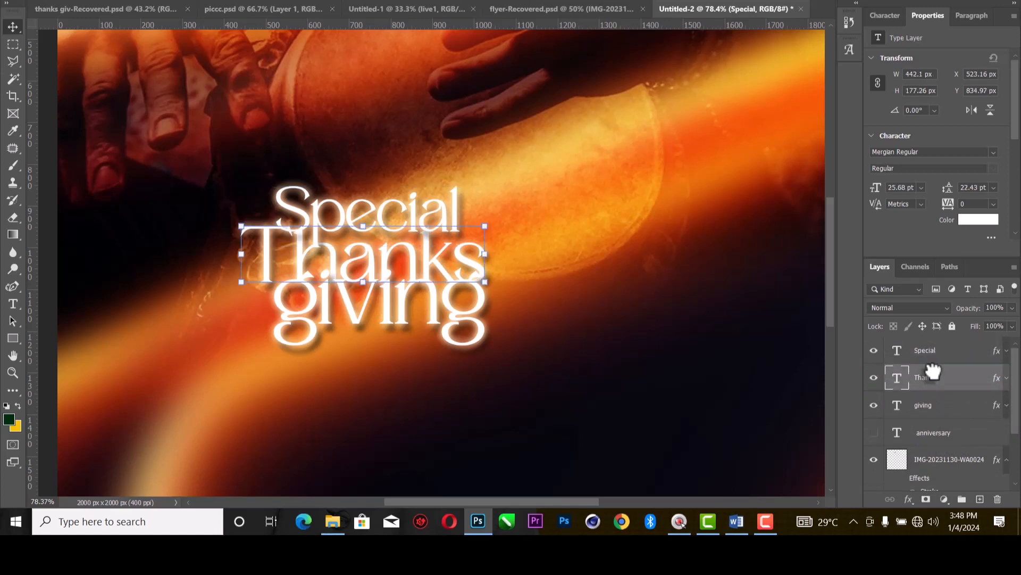
scroll(355, 298, up, 3)
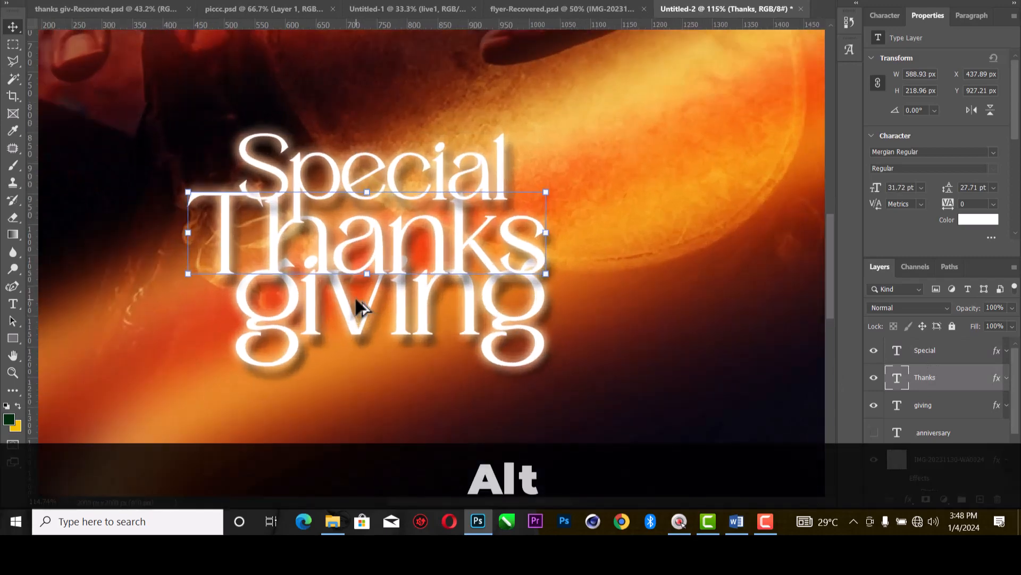
scroll(356, 298, down, 1)
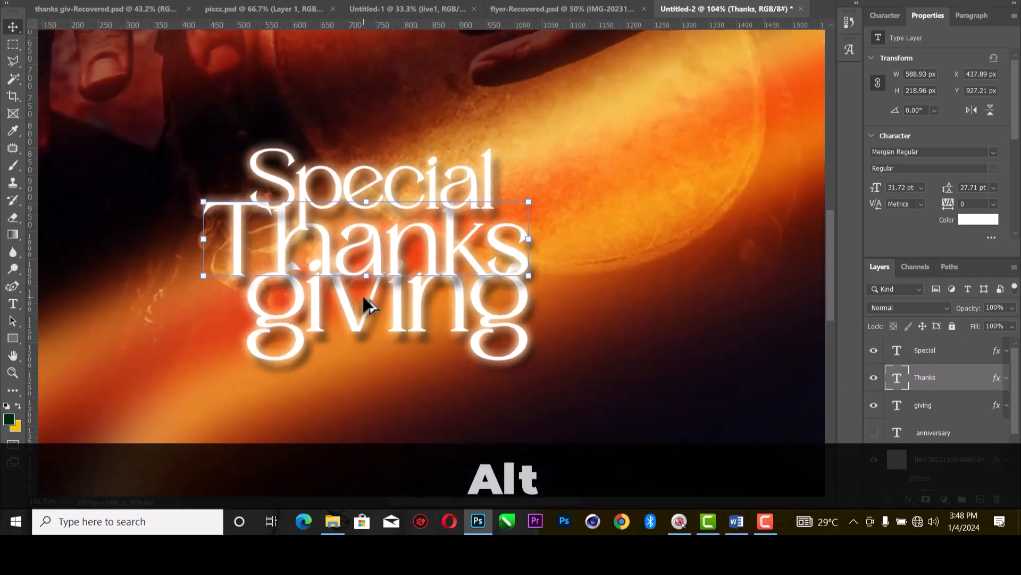
Scale the three title texts up together to about 1055 px wide and centre them horizontally on the flyer.
scroll(363, 297, down, 4)
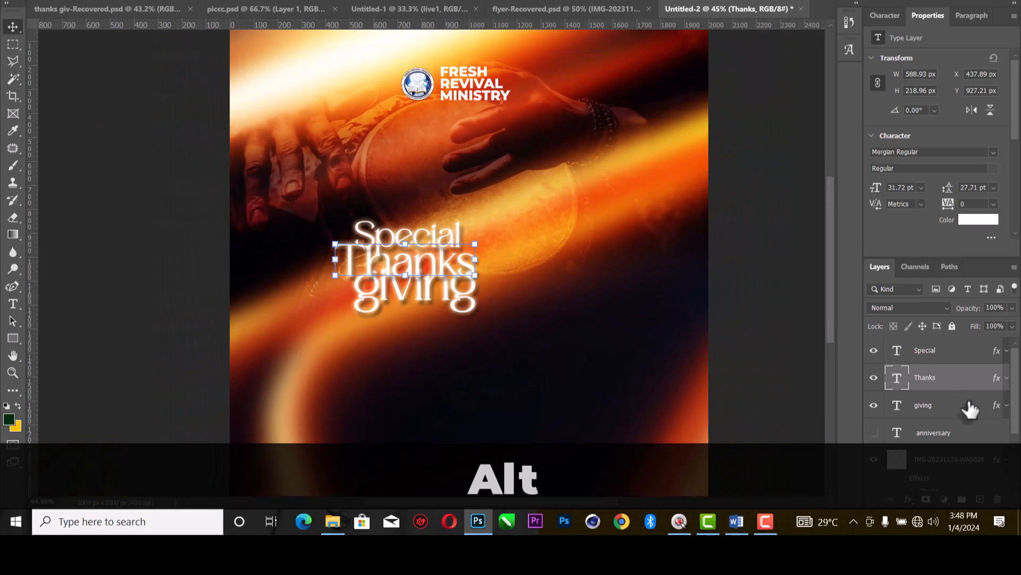
click(966, 398)
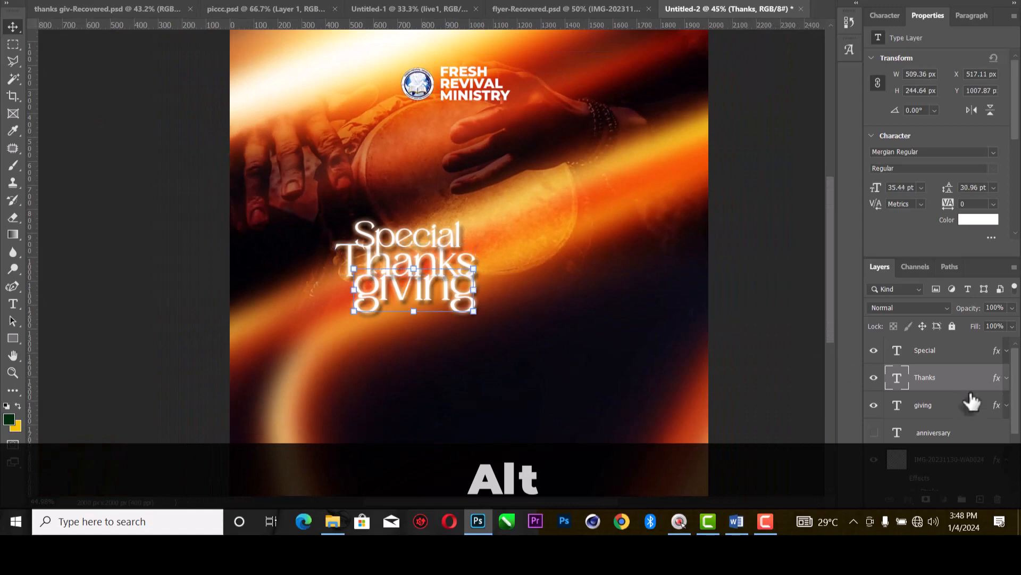
shift+click(955, 348)
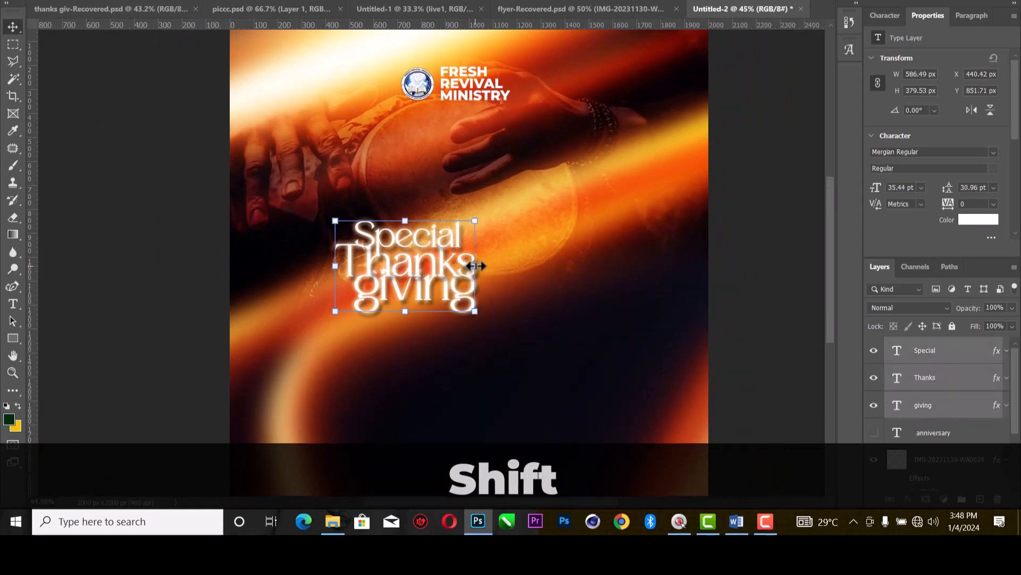
drag(475, 265, 584, 245)
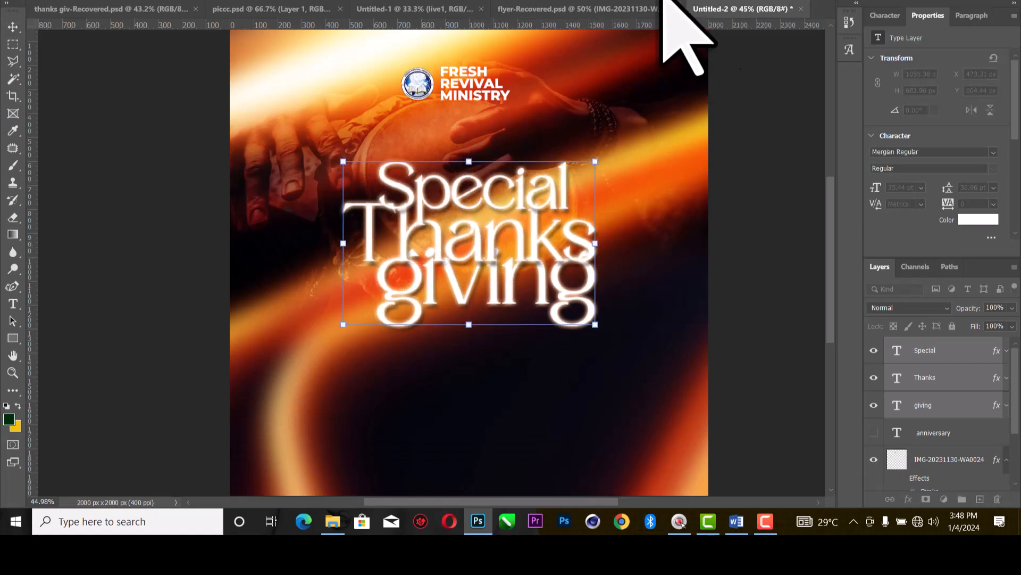
Draw a dark green rectangle about 458 × 74 px beneath "giving", between the tails of its two g's.
scroll(502, 328, up, 3)
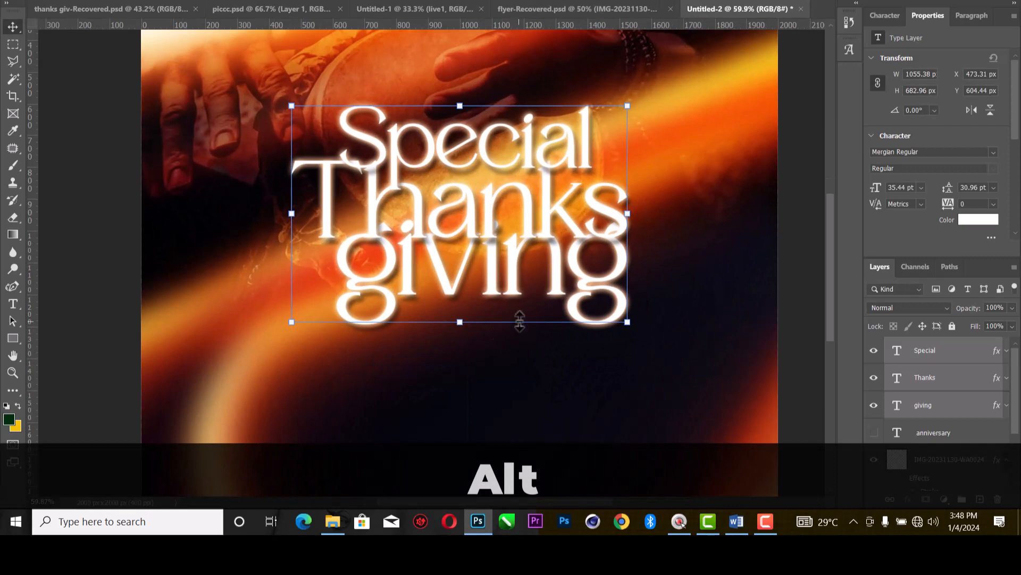
click(13, 338)
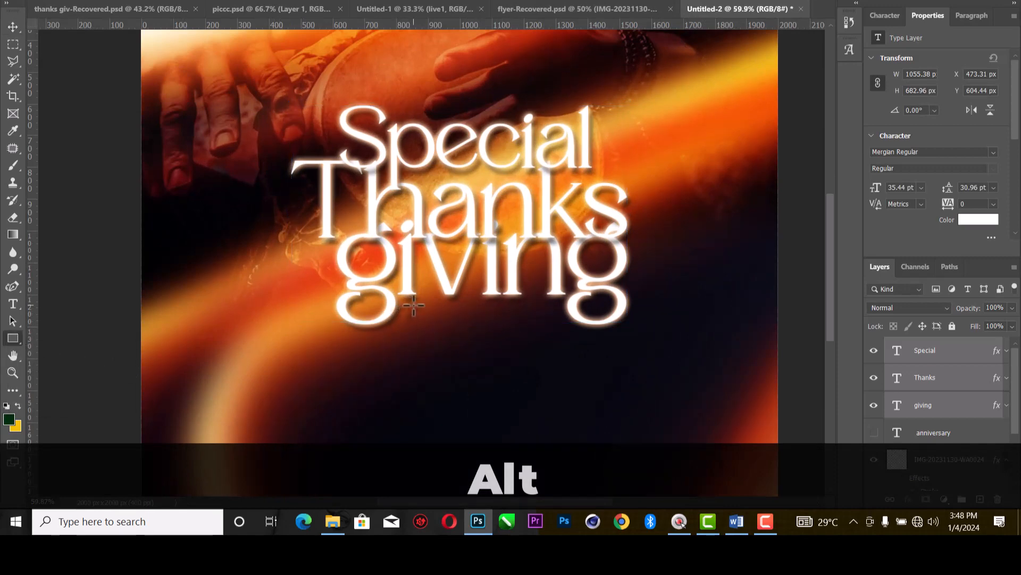
drag(413, 301, 558, 324)
alt+scroll(490, 333, up, 3)
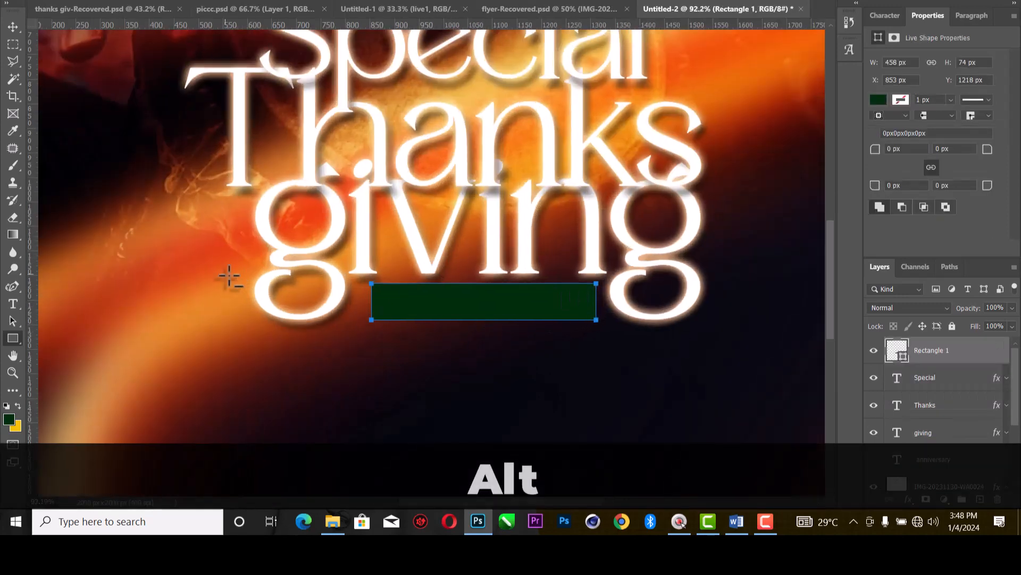
Enlarge the green rectangle to about 480 × 78 px and nudge it up between the two g tails.
click(13, 26)
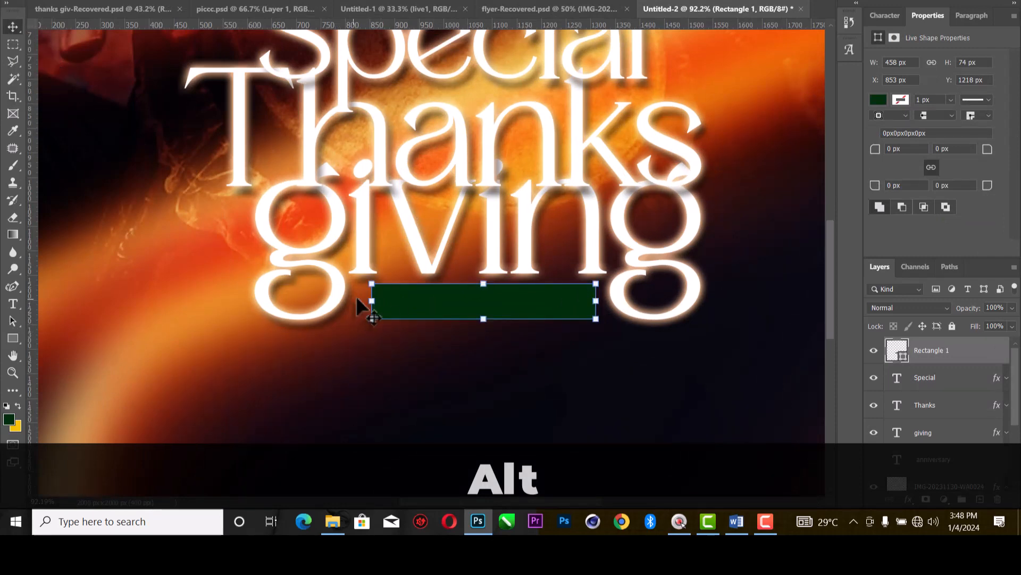
drag(371, 301, 360, 300)
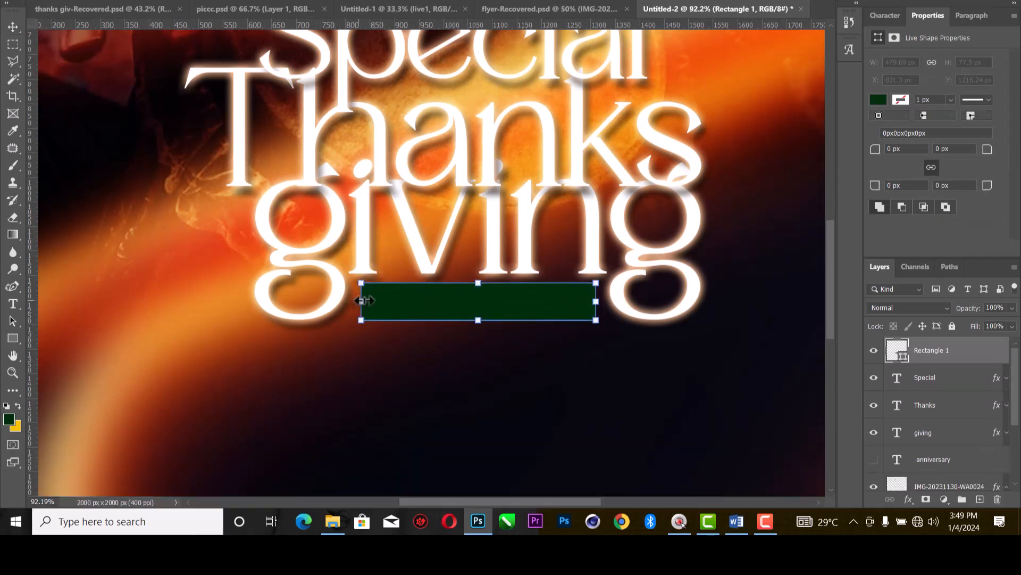
drag(482, 322, 485, 319)
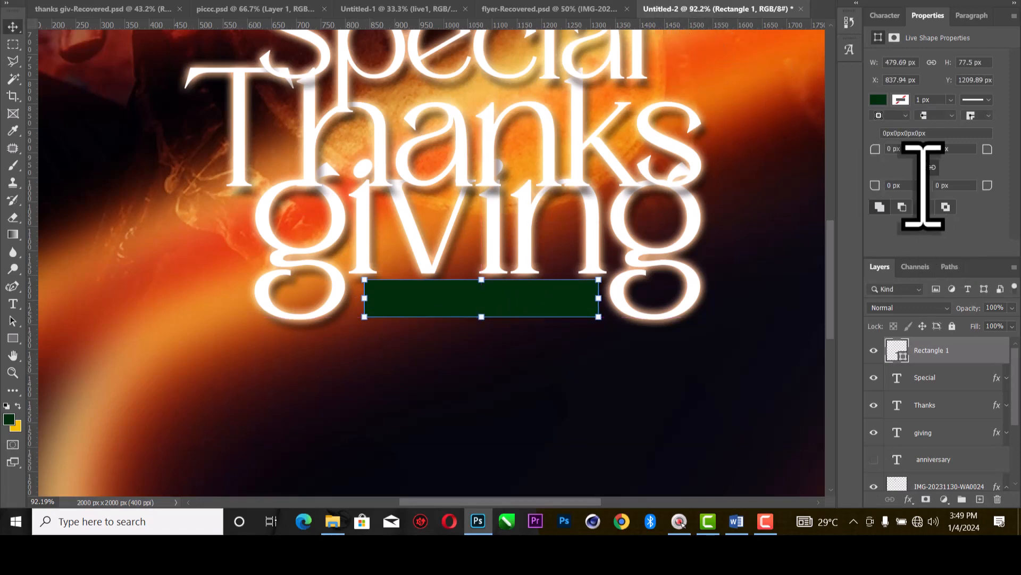
Round all four corners of the green rectangle to 38.75 px.
drag(978, 164, 981, 166)
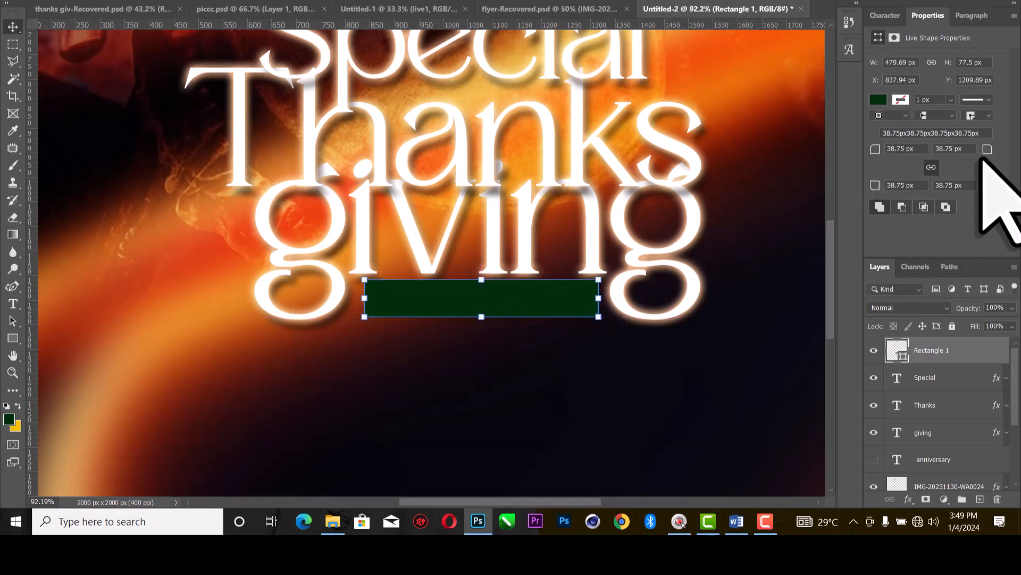
click(752, 398)
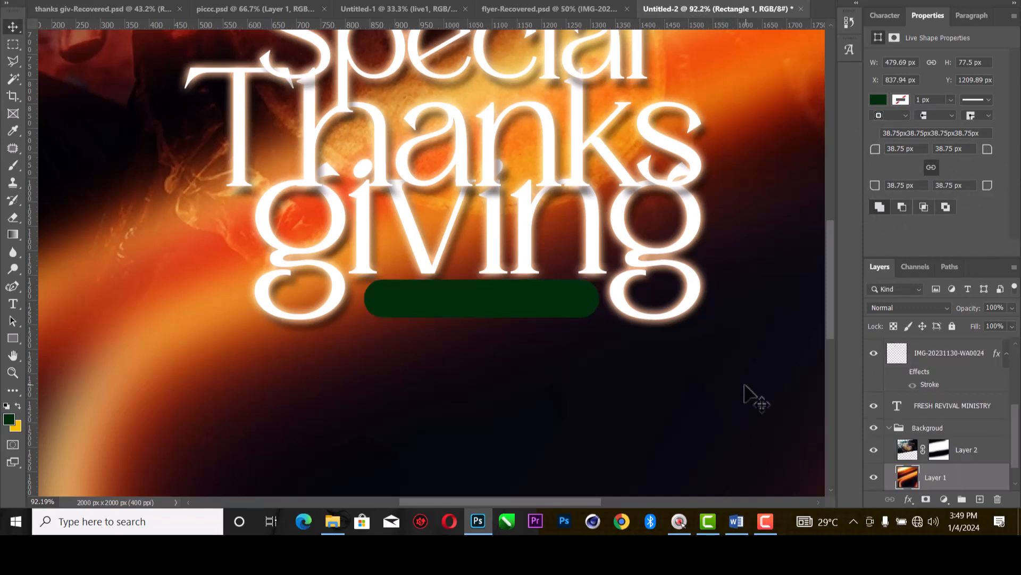
click(577, 310)
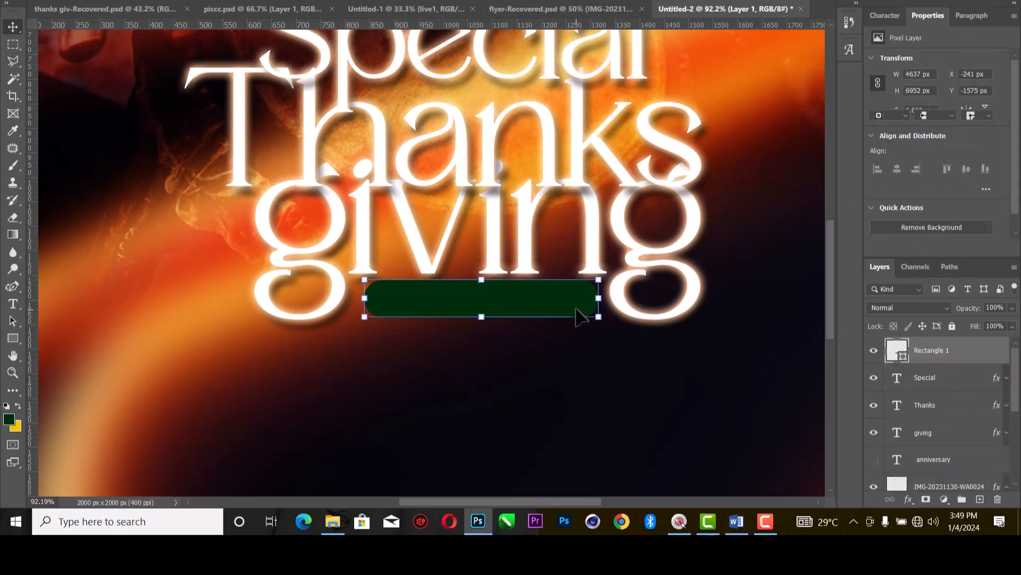
Widen the rounded green bar to 491 px so it fills the gap between the two g tails.
click(367, 299)
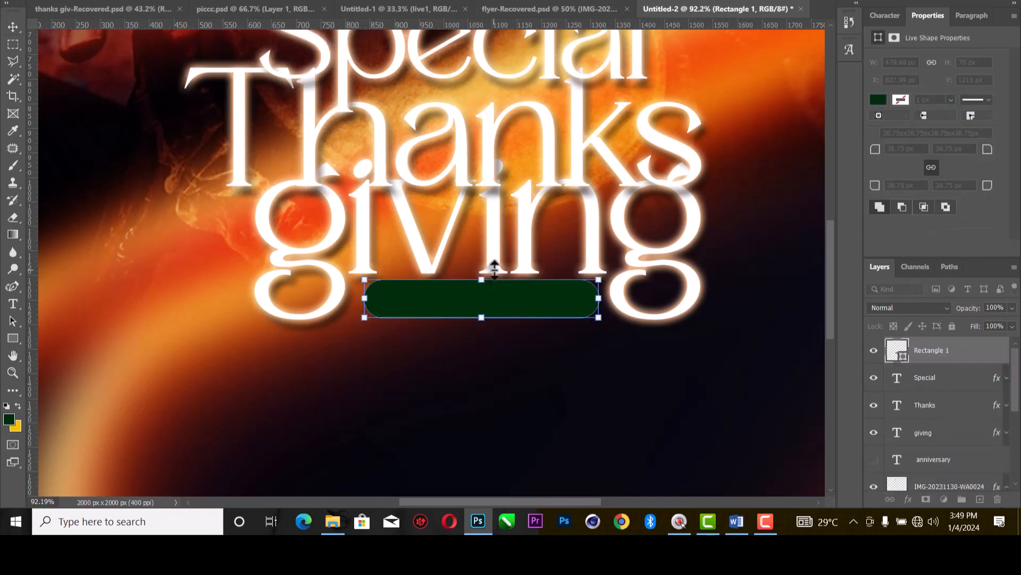
drag(367, 301, 359, 301)
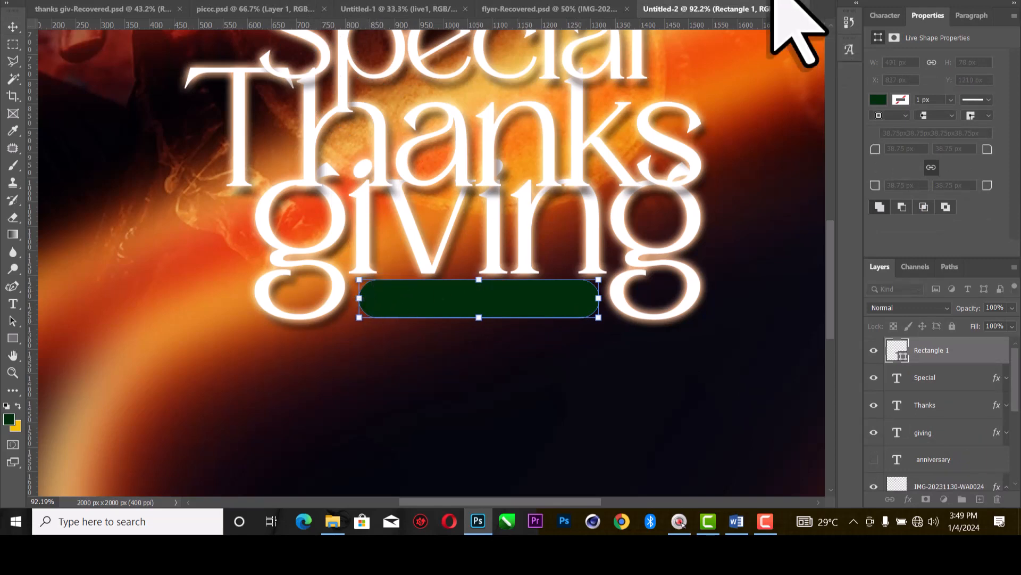
key(Return)
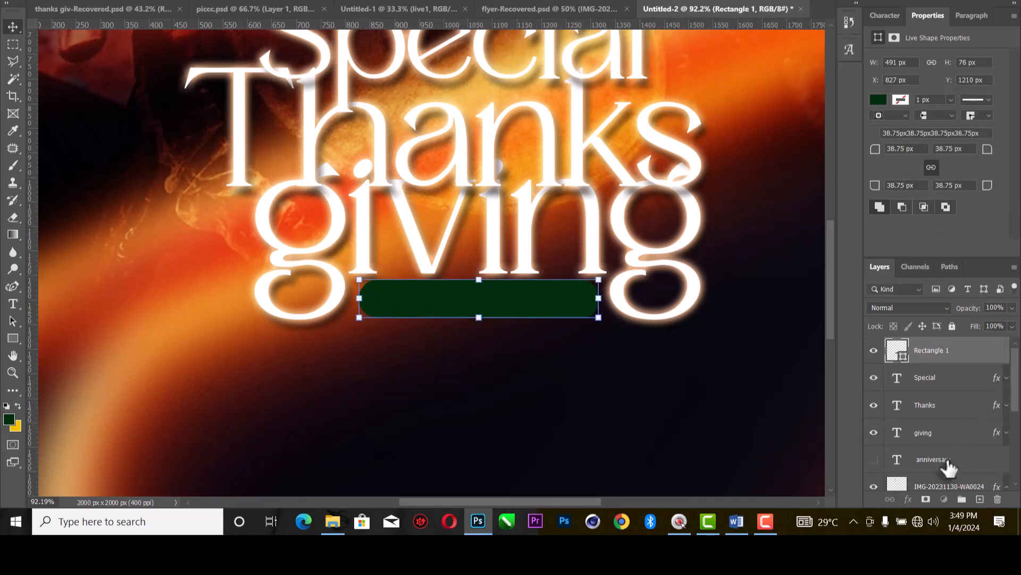
Show the "anniversary" text above all other layers and scale it down to 8.45 pt inside the green bar.
drag(948, 467, 941, 344)
click(874, 351)
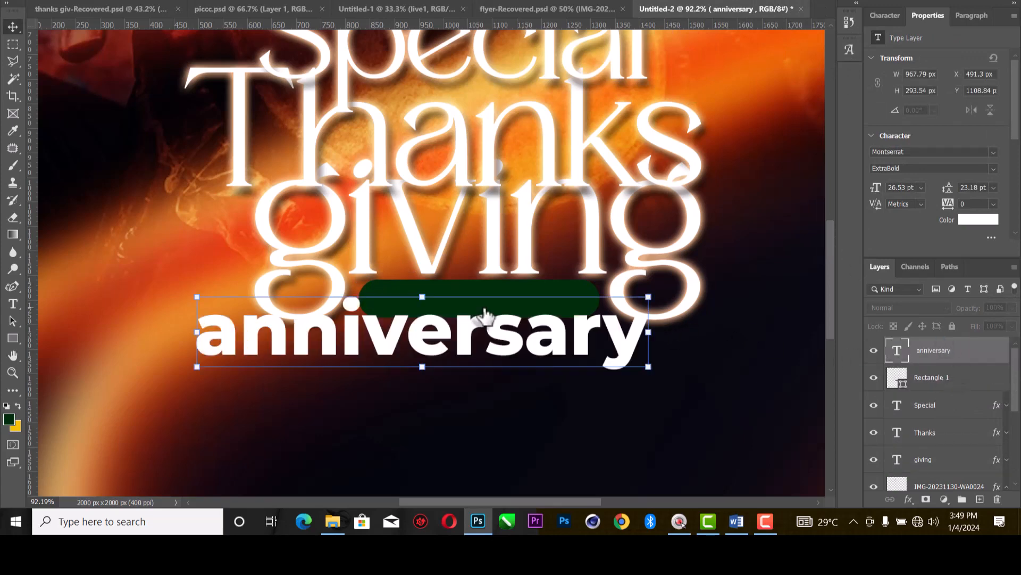
drag(648, 332, 581, 271)
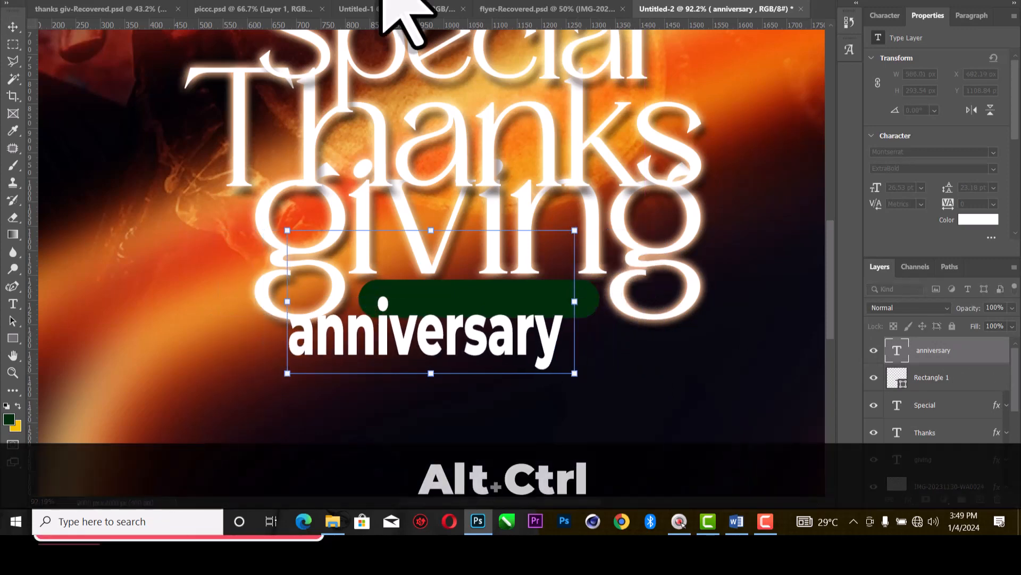
key(ctrl+alt+z)
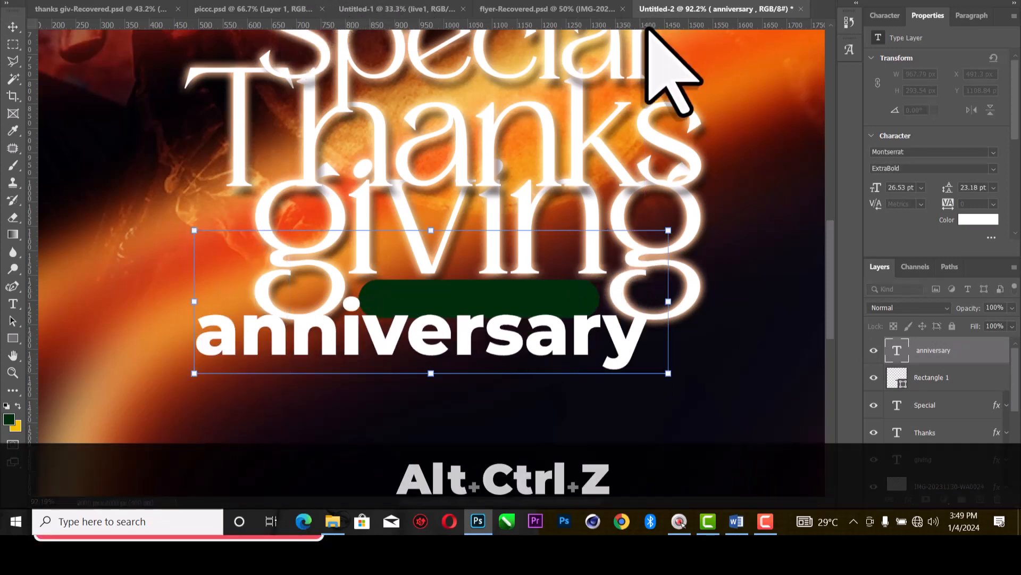
drag(668, 301, 530, 304)
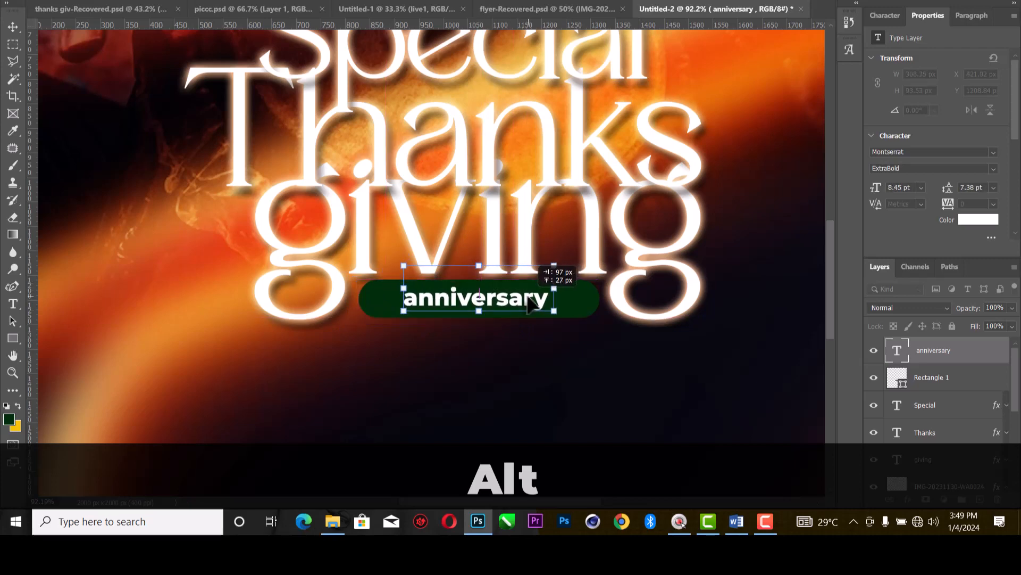
click(666, 1)
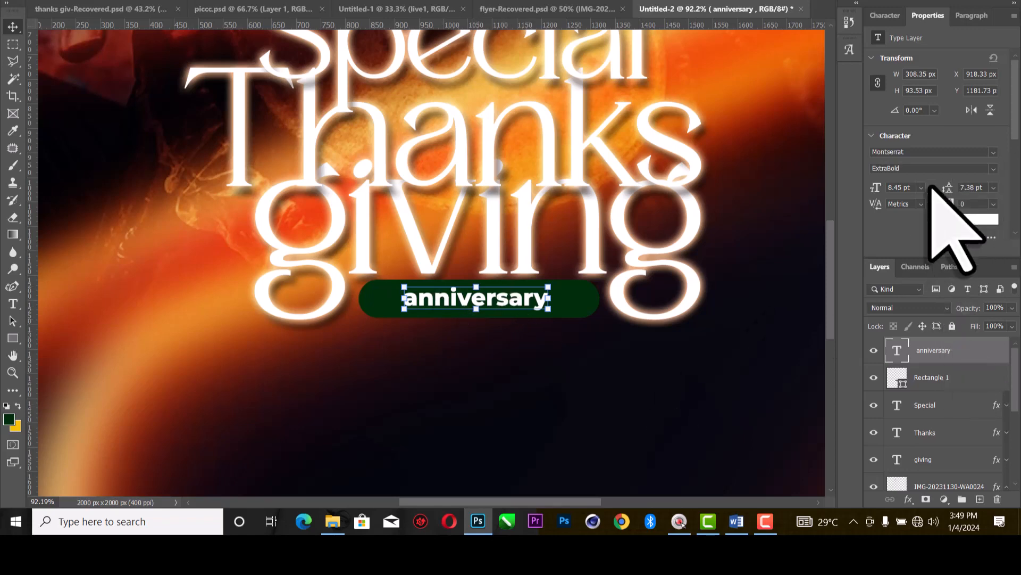
Set the "anniversary" text in all caps and align its centre with the green bar both horizontally and vertically.
scroll(957, 237, down, 3)
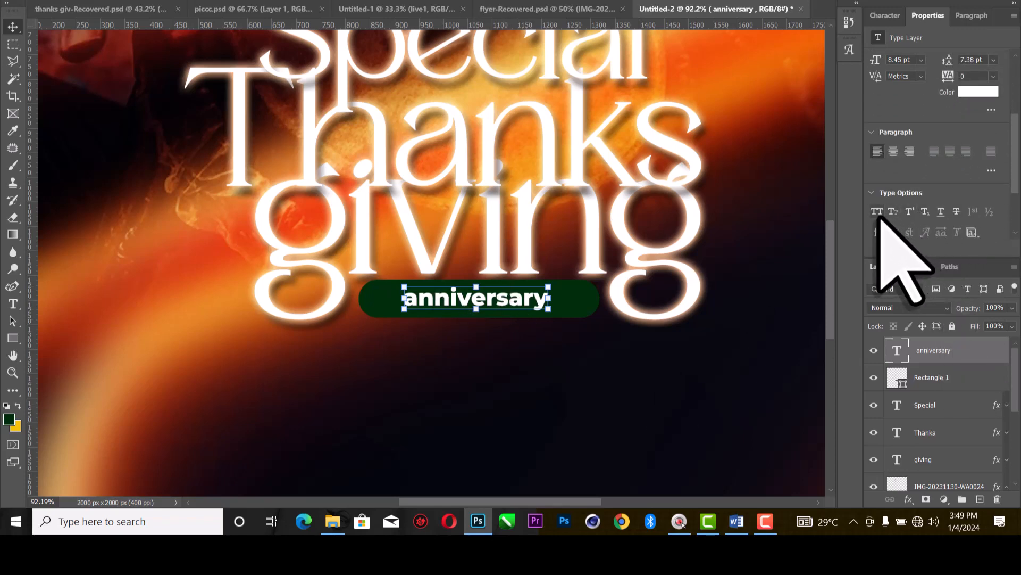
click(877, 213)
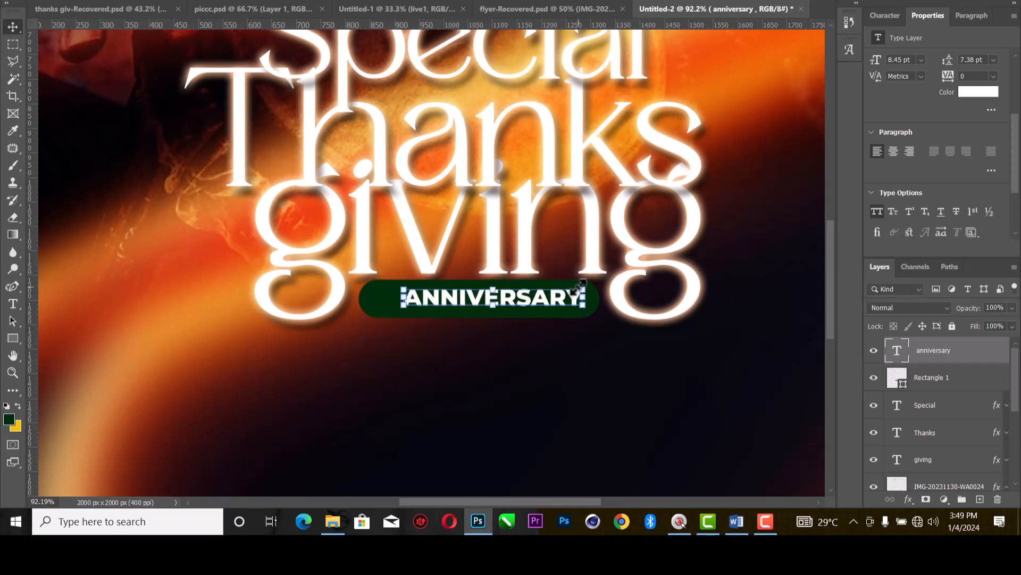
shift+click(392, 311)
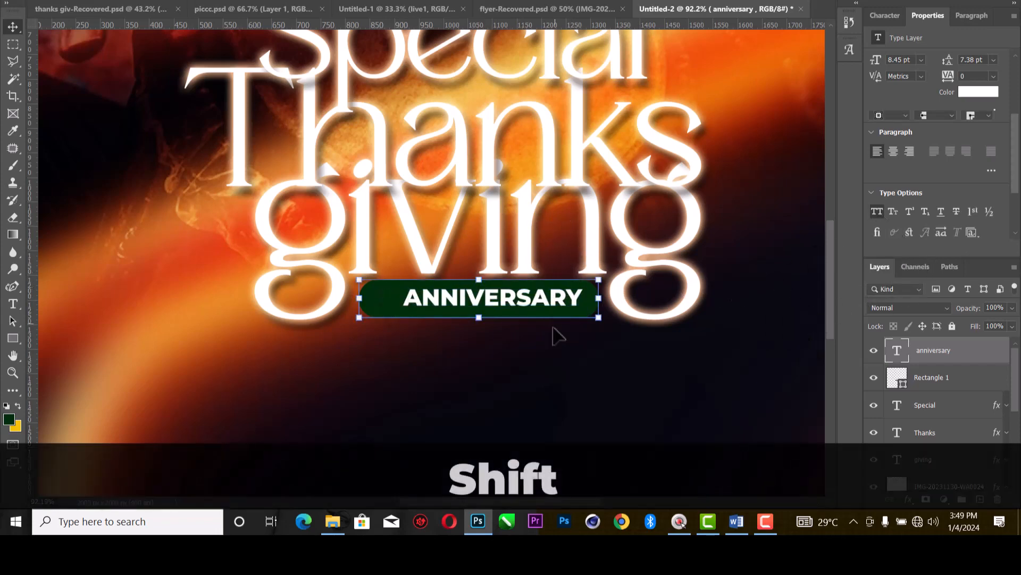
click(388, 0)
click(306, 0)
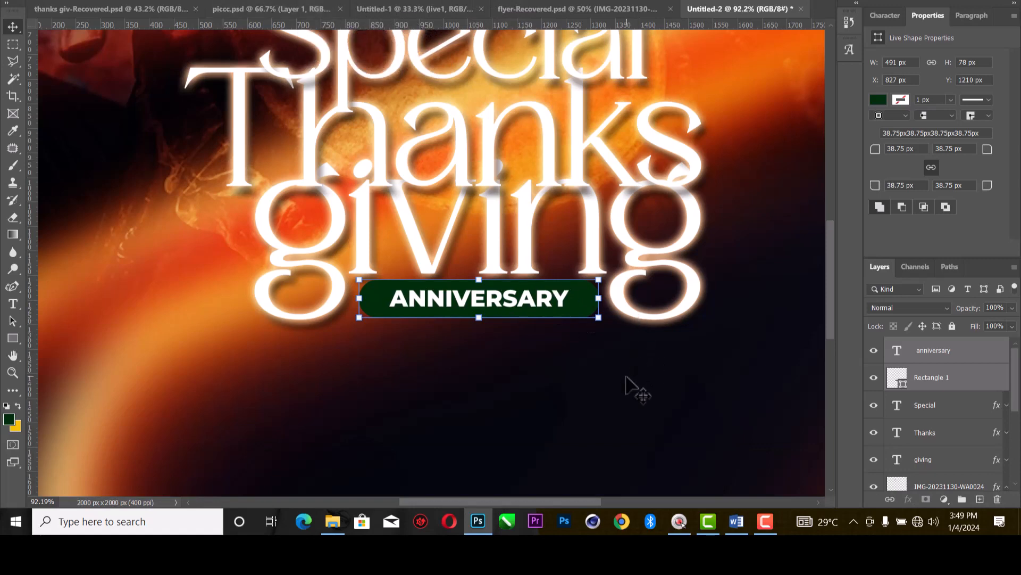
Select only the "anniversary" text and set its tracking to 50.
click(646, 367)
click(562, 307)
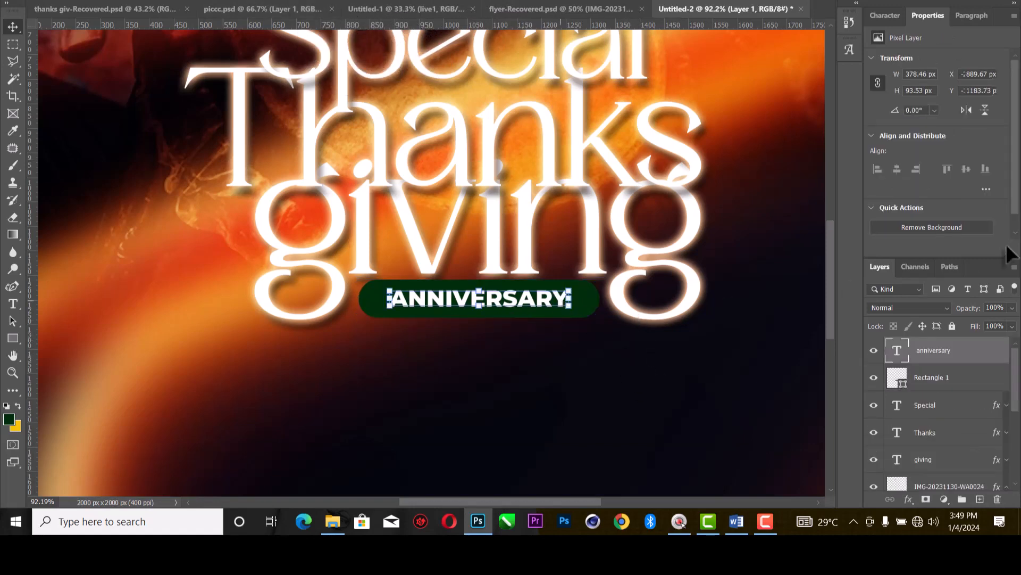
click(994, 204)
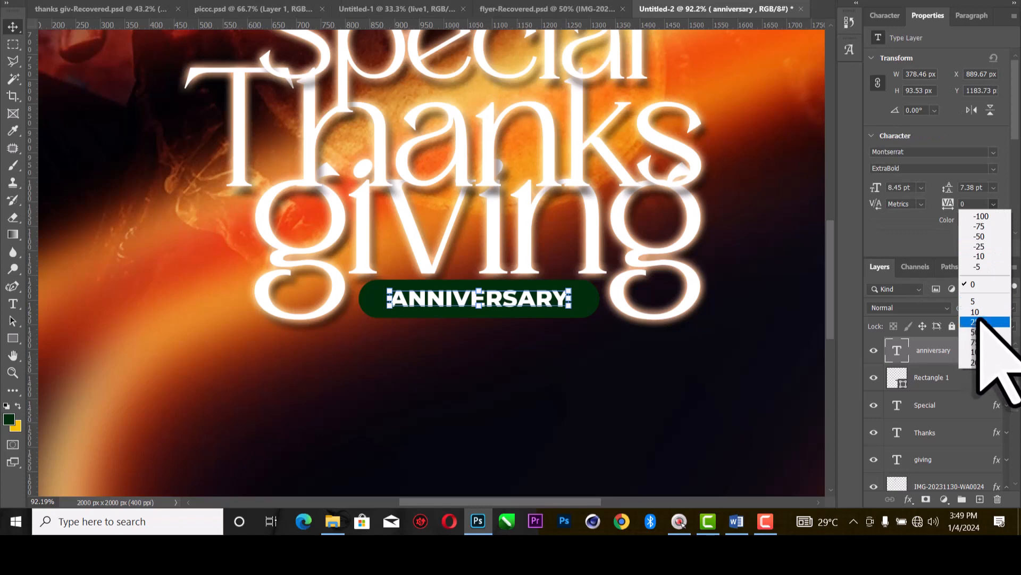
click(979, 321)
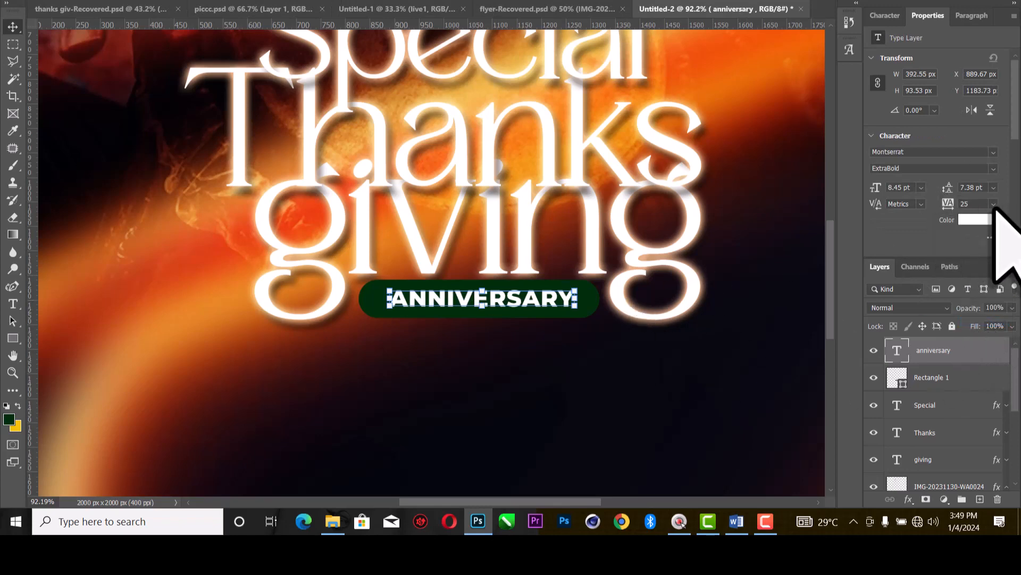
click(993, 204)
click(977, 336)
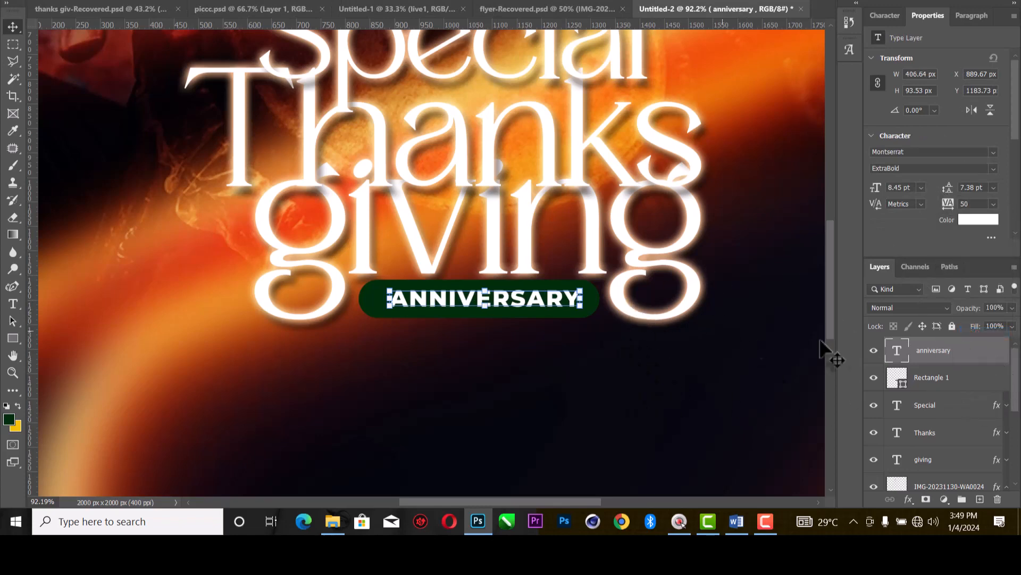
Centre the "anniversary" text horizontally on the green bar, and paste the copied outer glow and drop shadow style onto the bar.
ctrl+click(944, 376)
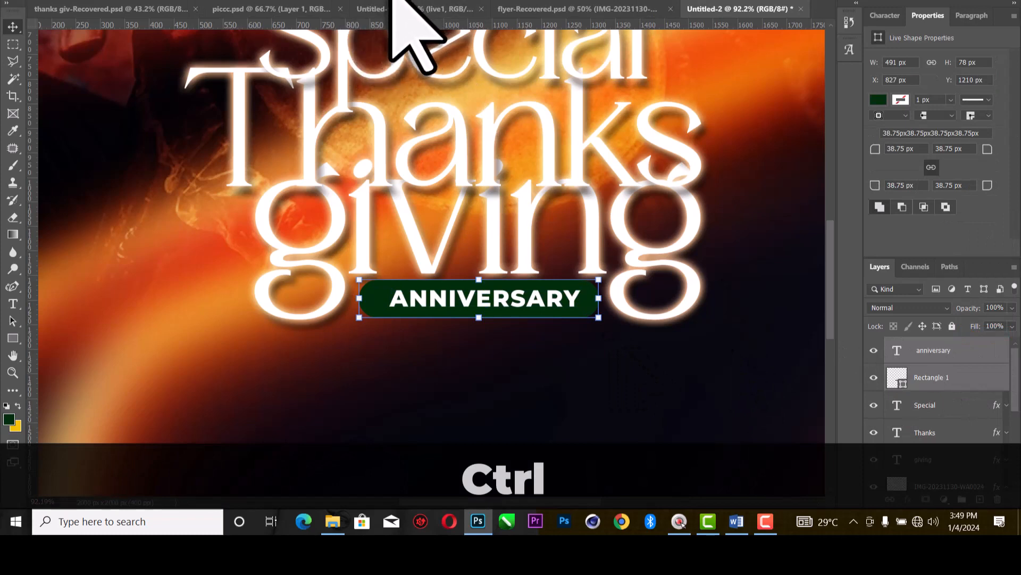
click(299, 0)
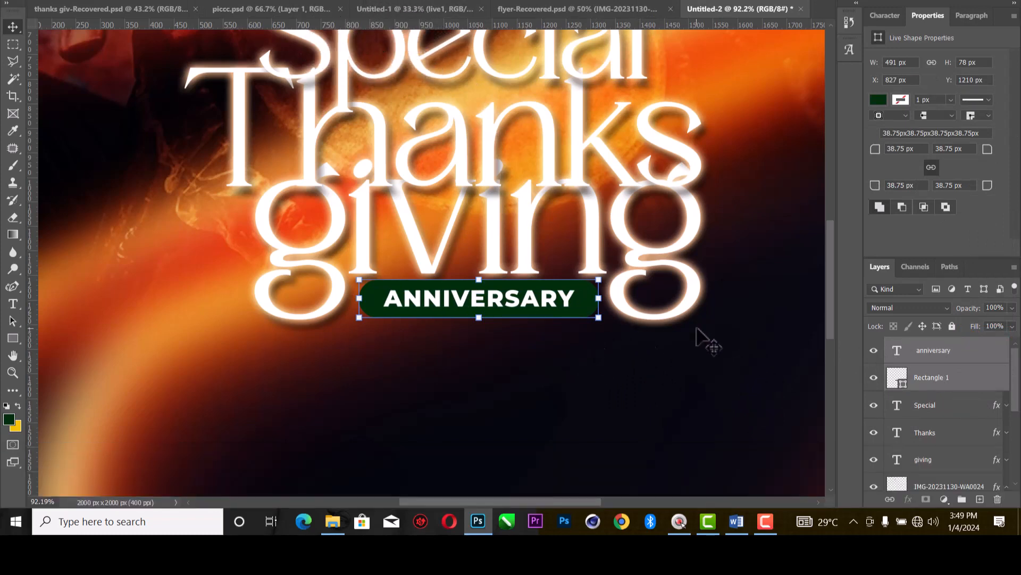
click(991, 391)
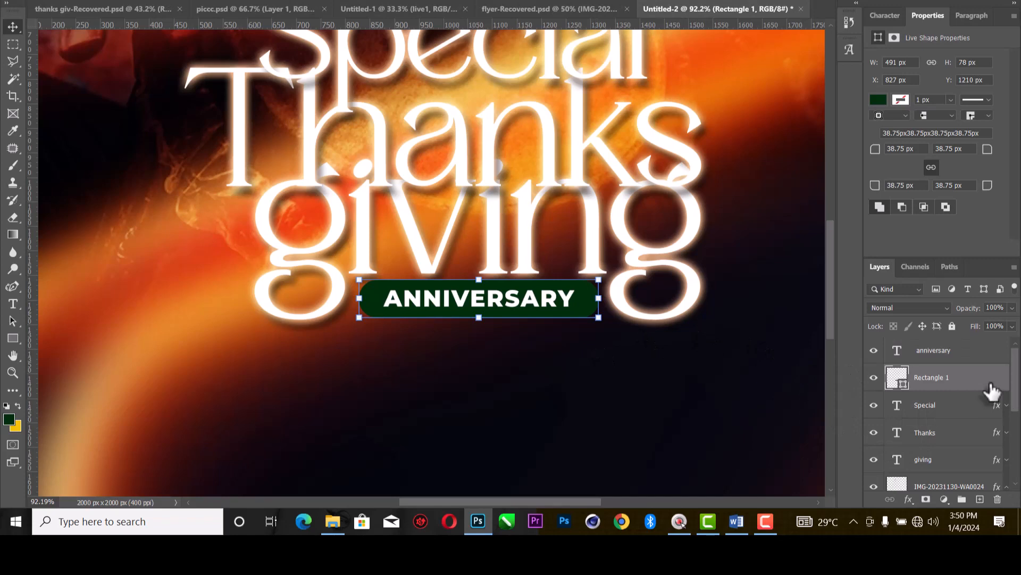
right_click(990, 391)
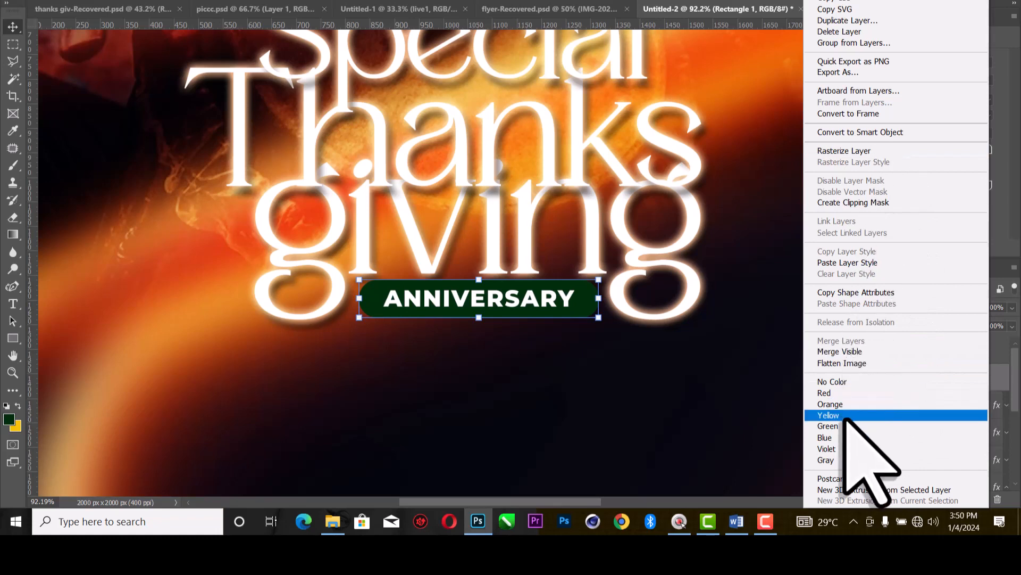
click(1004, 382)
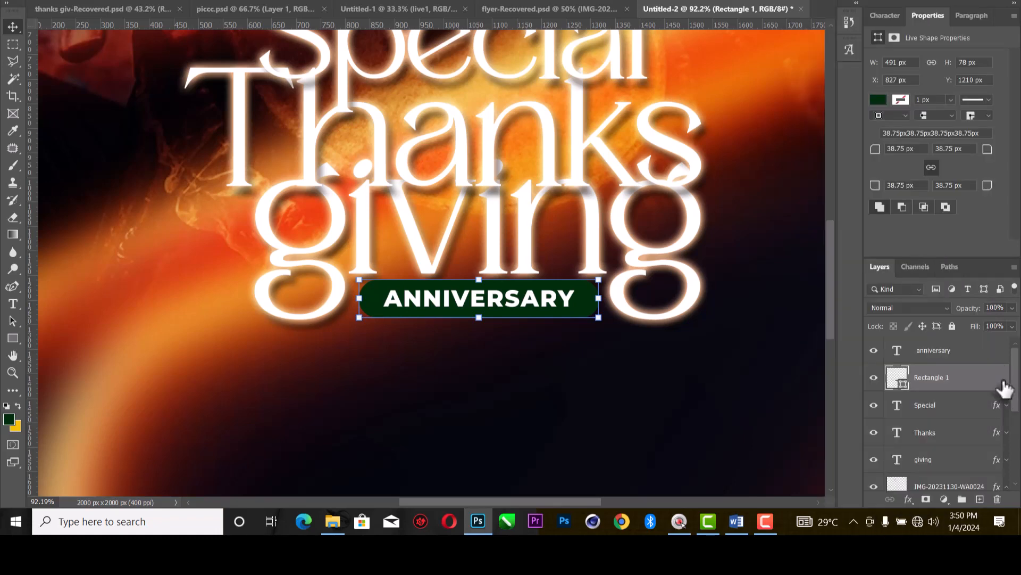
right_click(1003, 384)
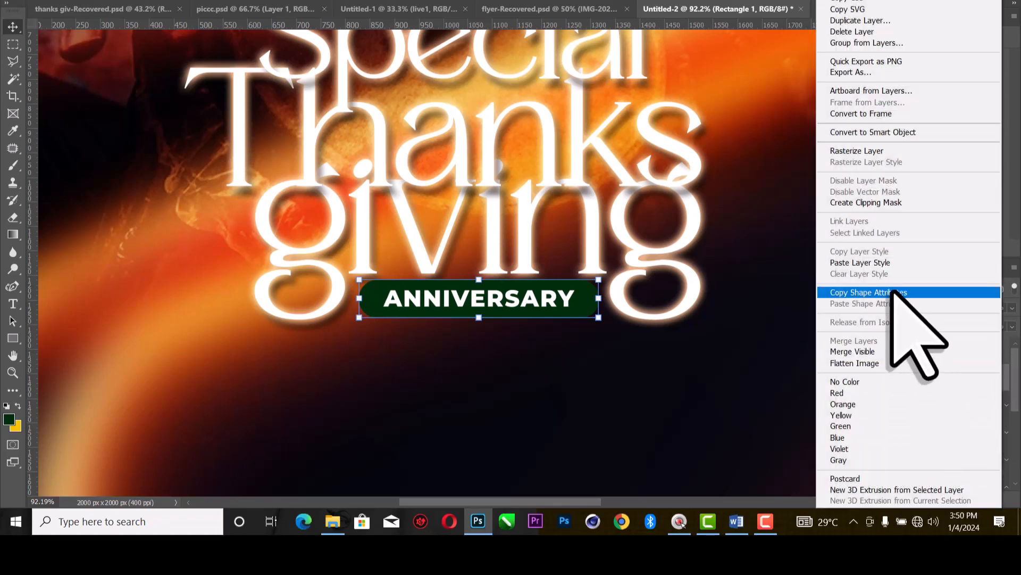
click(881, 263)
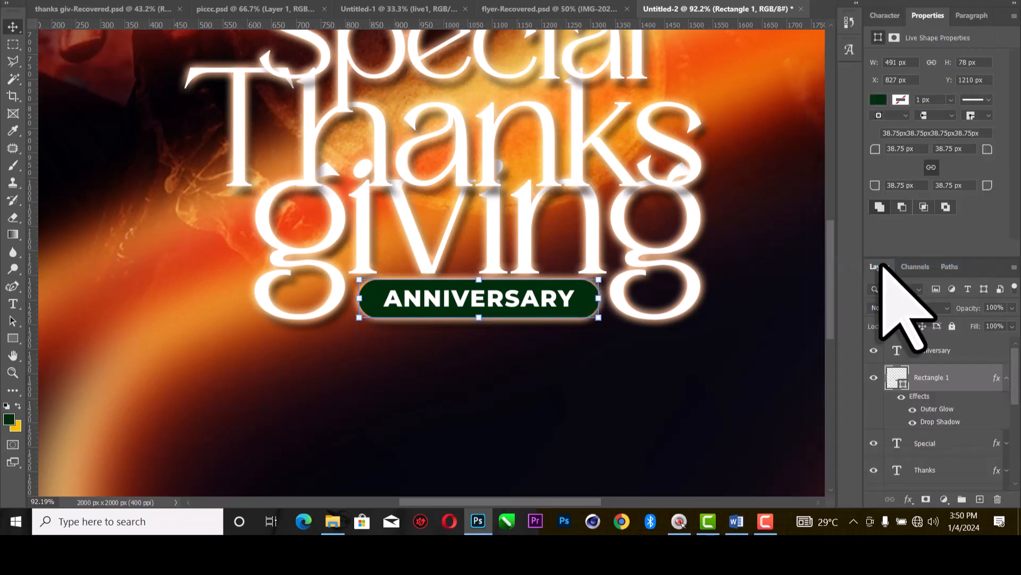
Fill the rounded bar with white and set the "anniversary" text colour to black (000000).
click(879, 100)
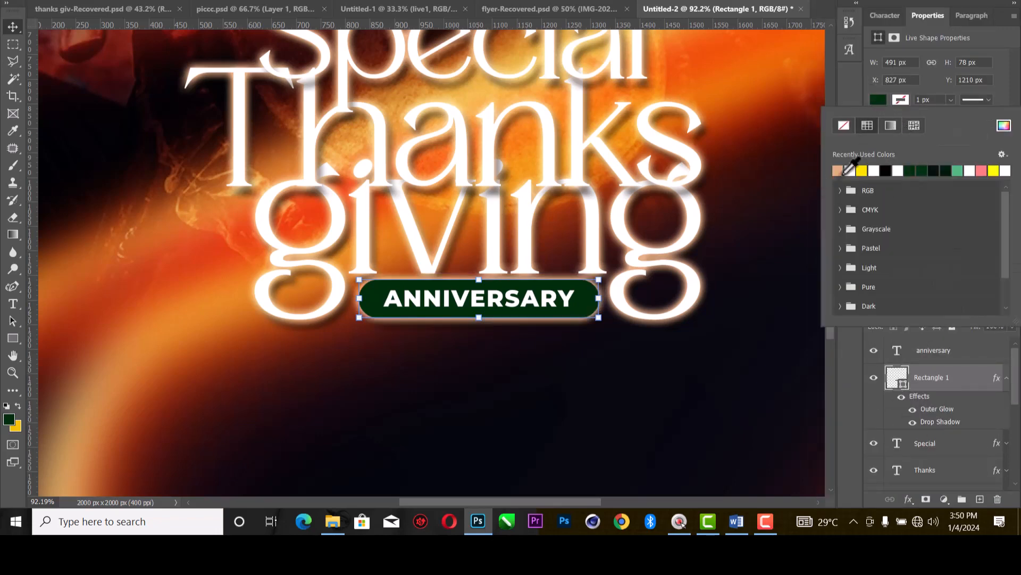
click(851, 171)
click(944, 357)
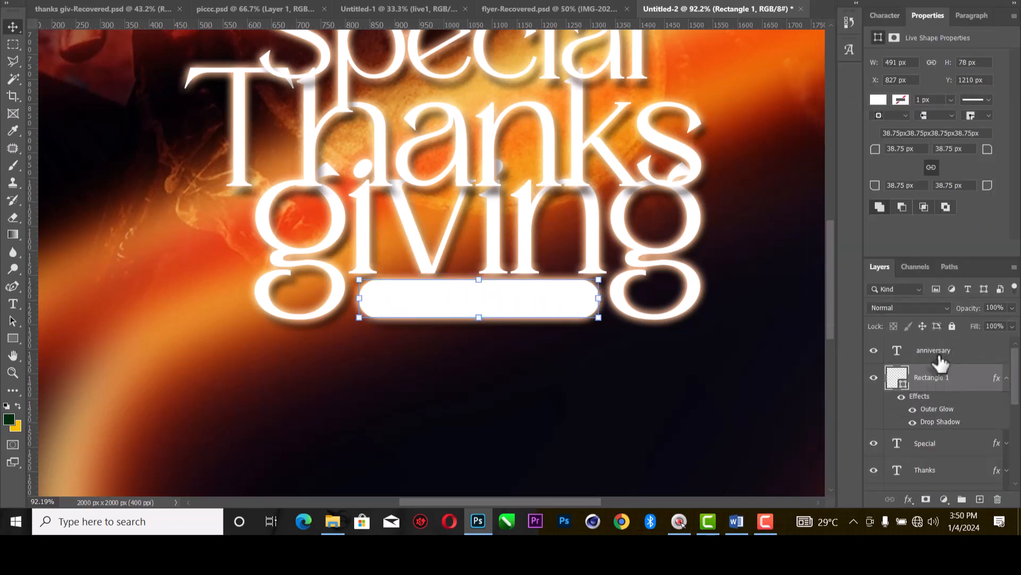
click(938, 356)
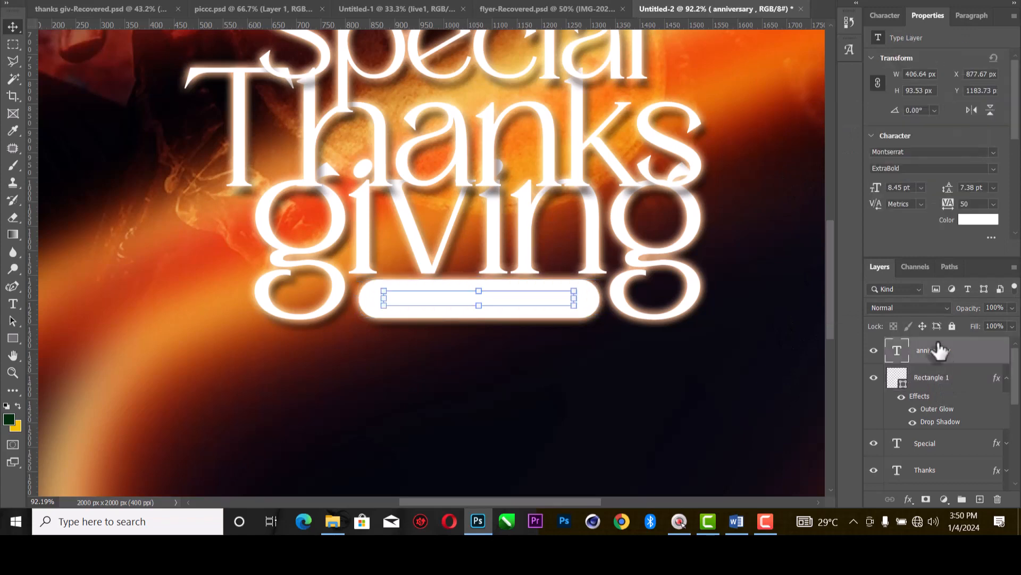
click(981, 221)
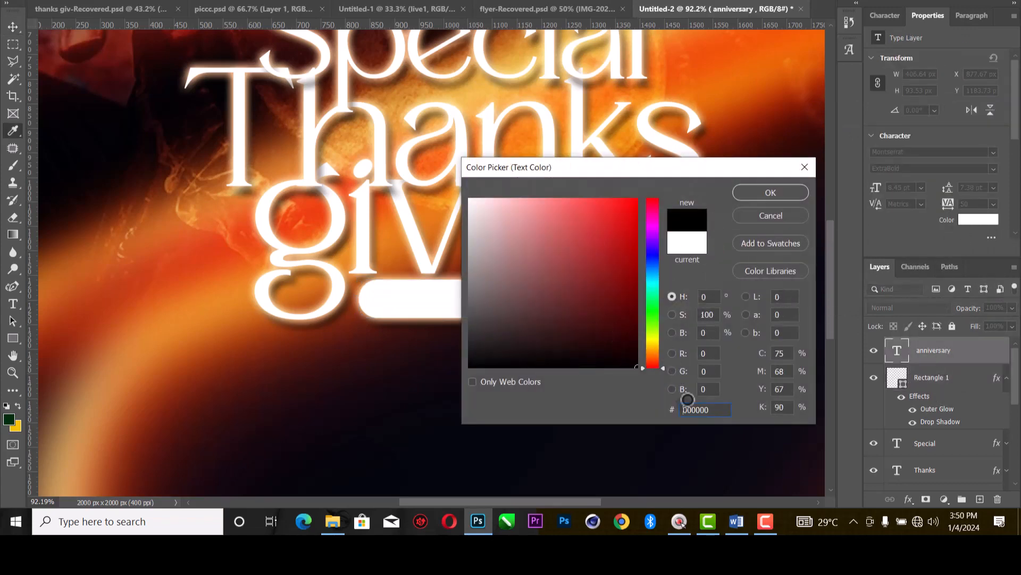
click(781, 192)
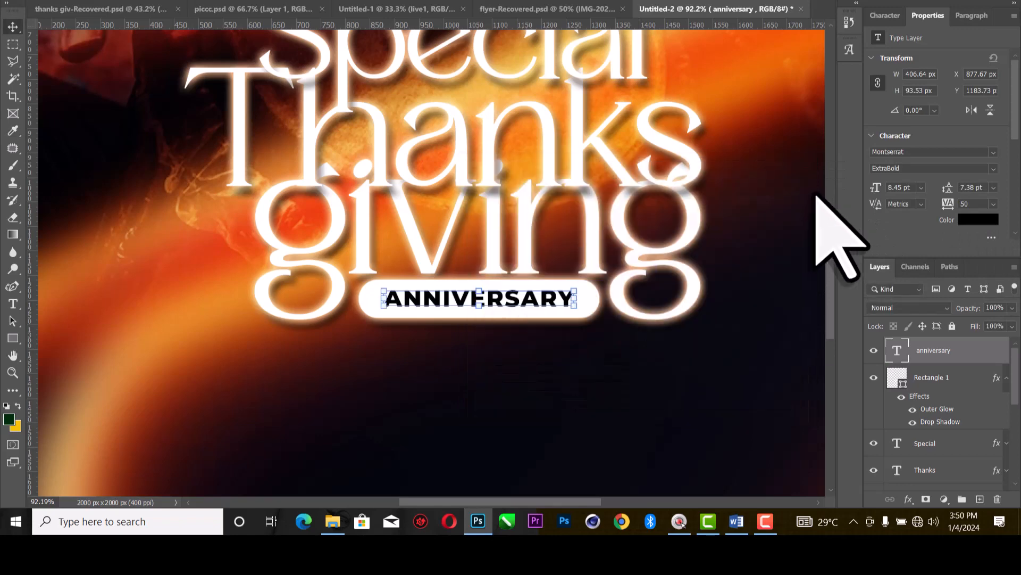
Change the "anniversary" text weight to Bold and set its tracking to 200.
click(992, 168)
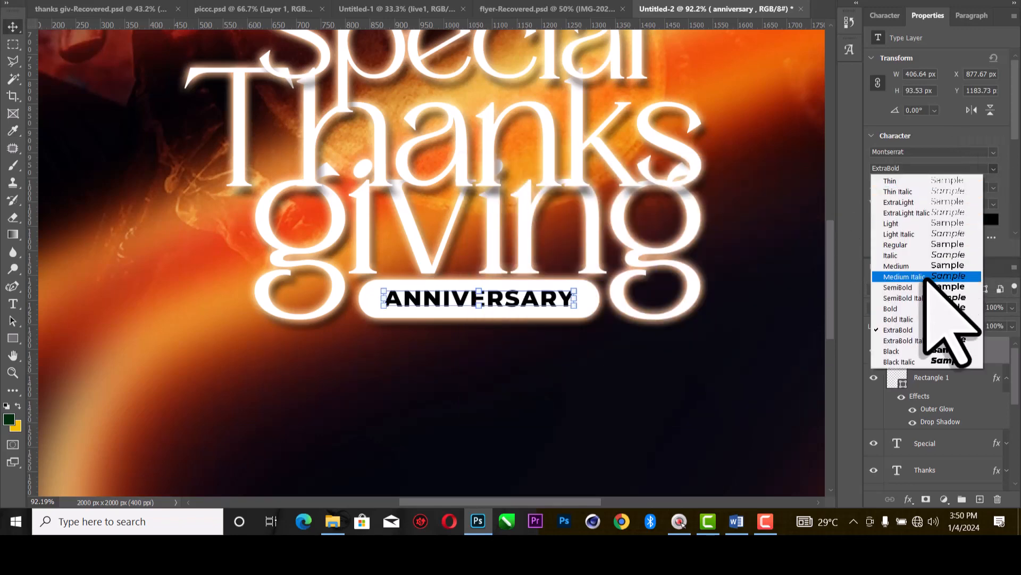
click(925, 308)
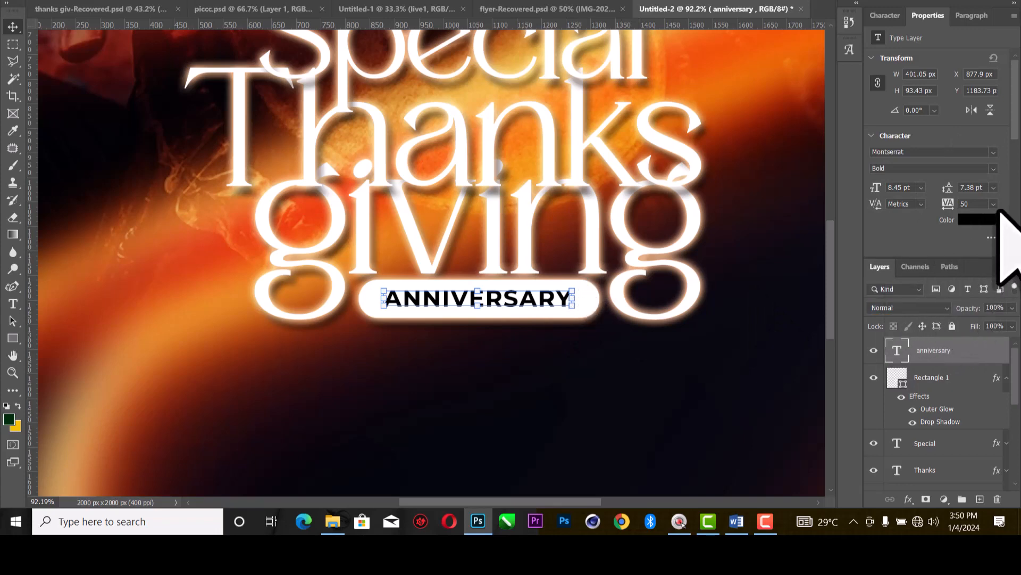
click(994, 206)
click(981, 349)
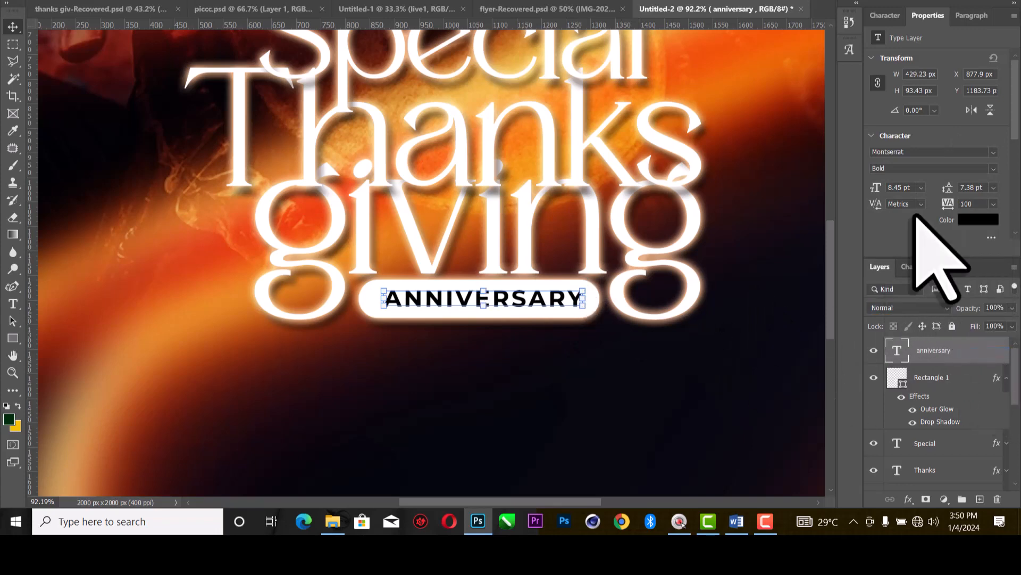
click(995, 204)
click(984, 362)
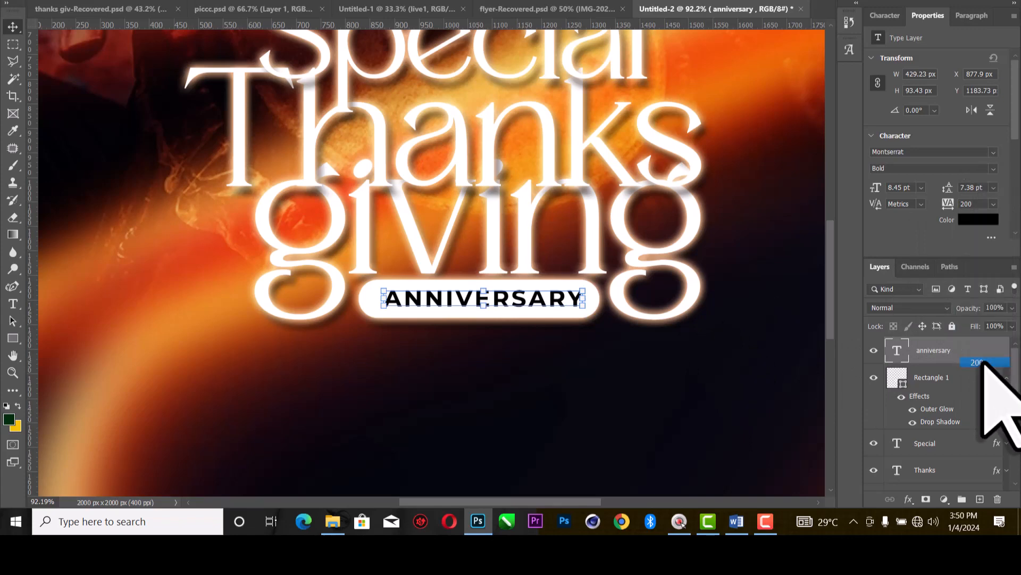
Align the horizontal centres of the "anniversary" text and the white bar, and scale the text down to 7.47 pt about its centre.
ctrl+click(932, 377)
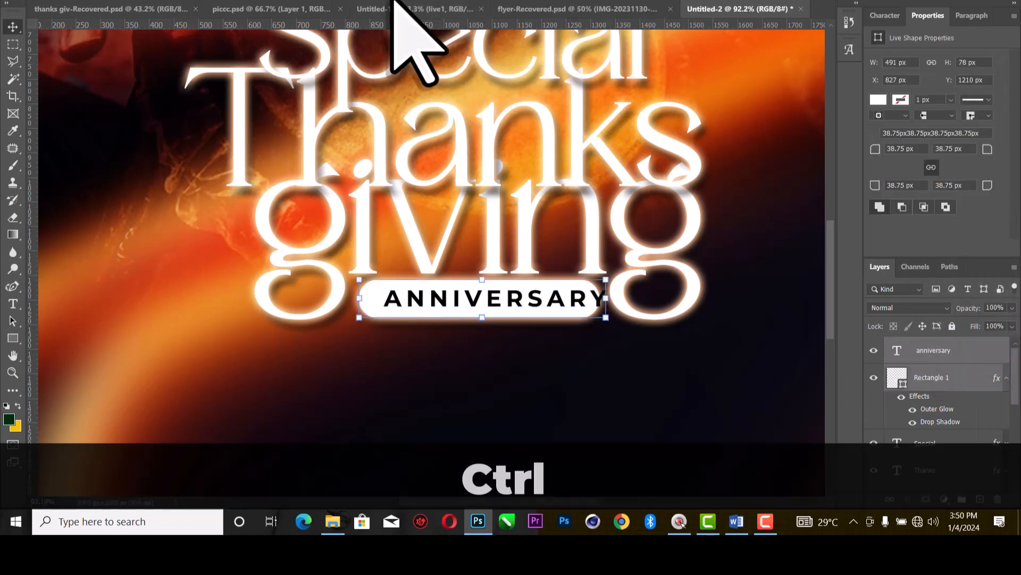
click(295, 0)
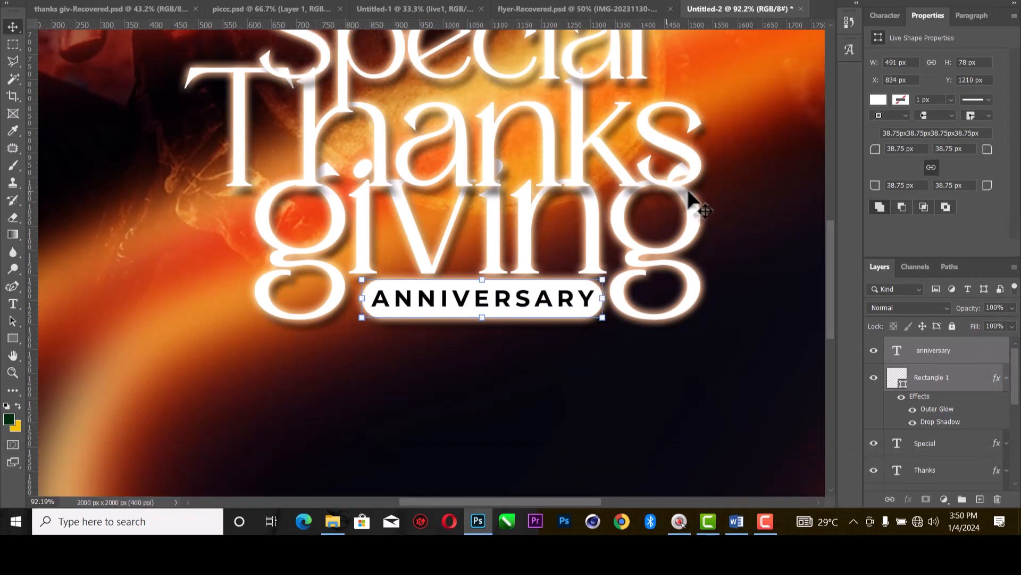
click(599, 300)
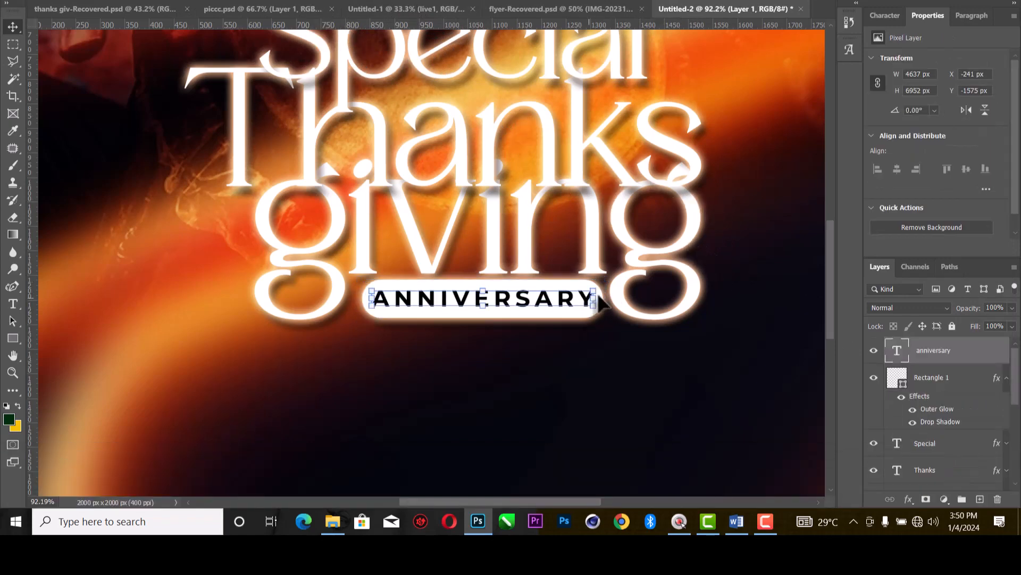
key(alt)
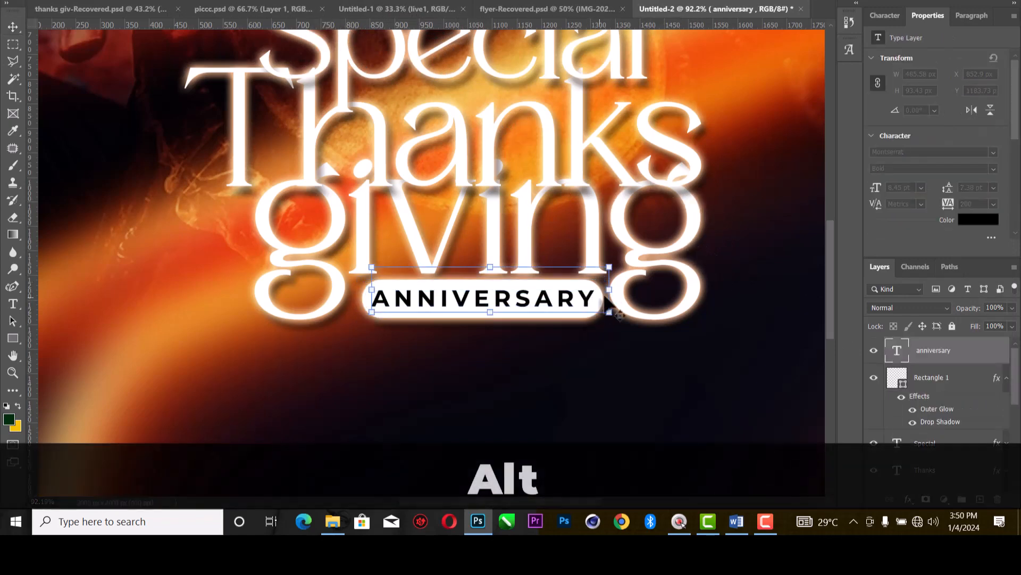
drag(609, 292, 596, 291)
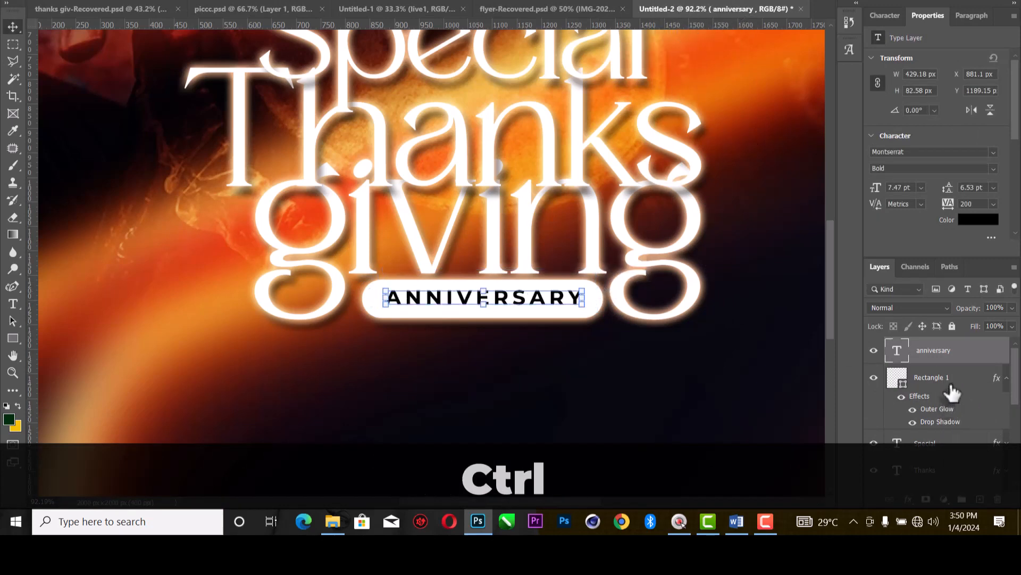
Nudge the ANNIVERSARY text together with its white rounded rectangle left until the rectangle sits at X 820 px.
ctrl+click(898, 384)
key(Left)
key(Left)
key(Left)
key(Left)
key(Left)
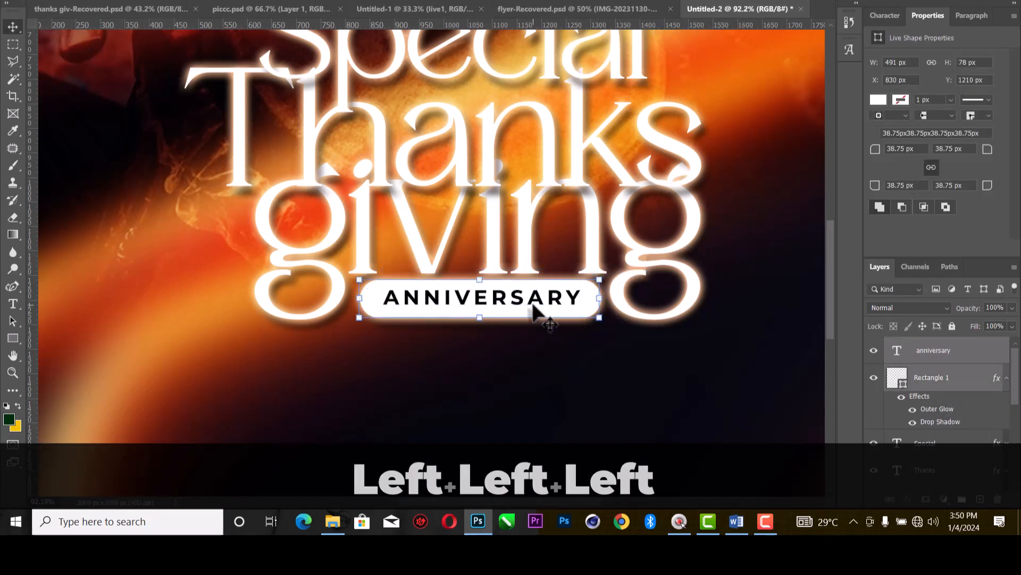
key(Left)
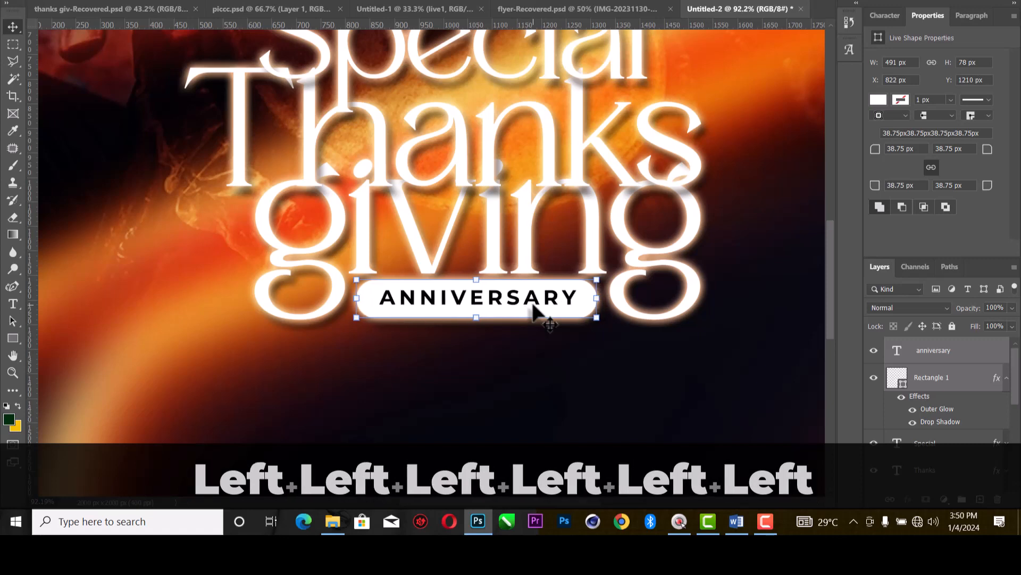
key(Left)
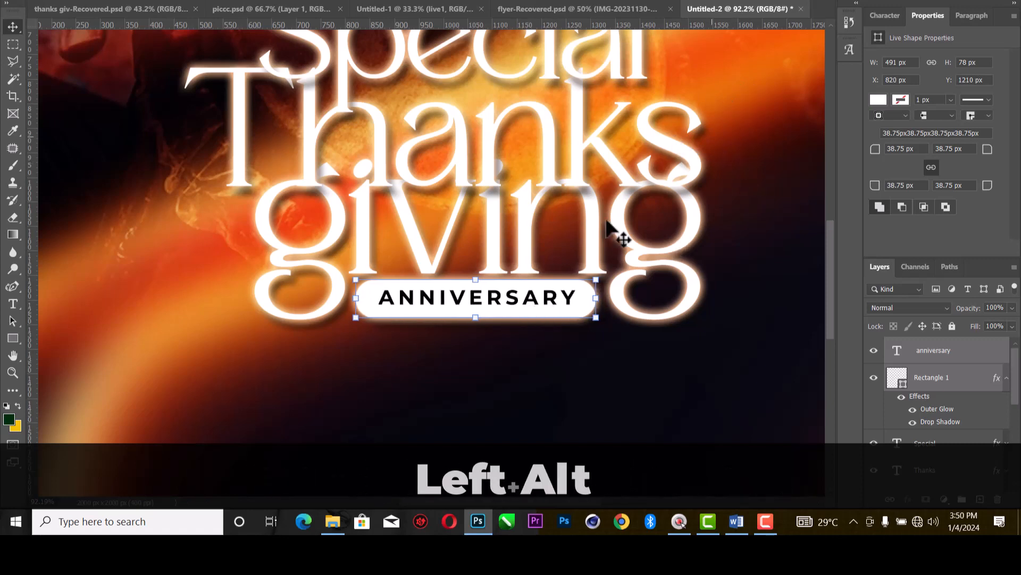
Collapse the rectangle's effects list and group the title layers from anniversary down to giving.
scroll(608, 223, down, 5)
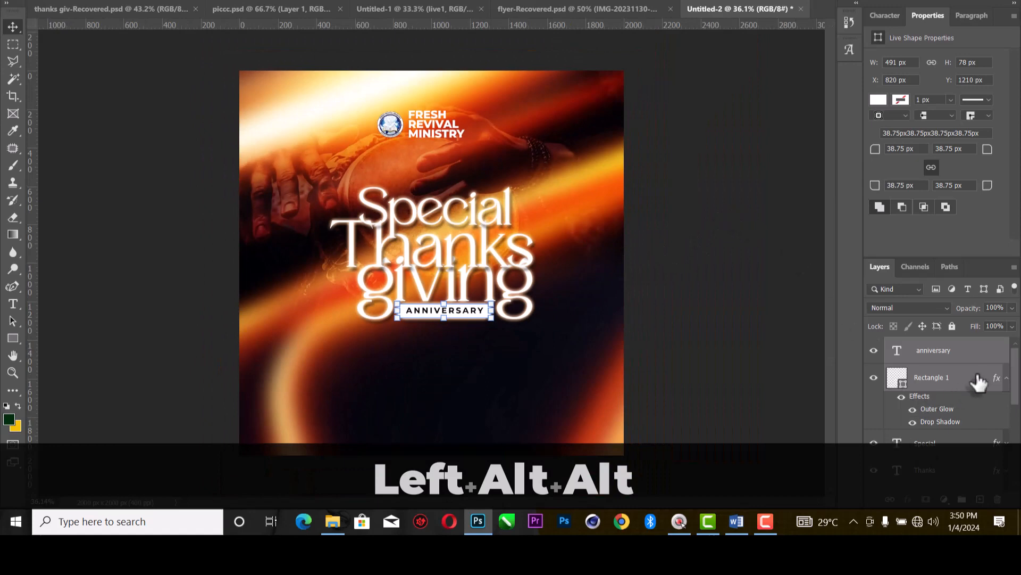
click(1006, 378)
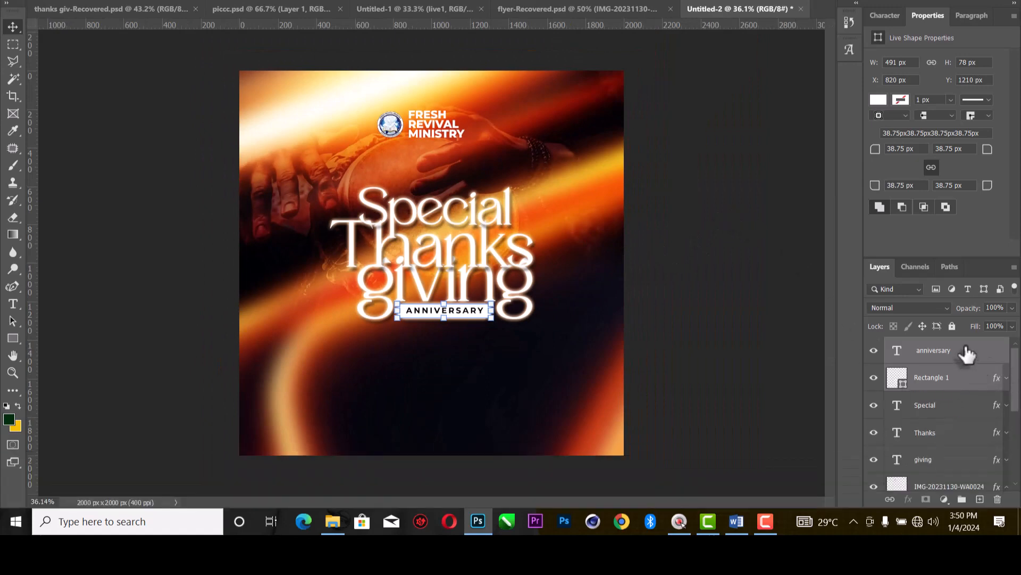
shift+click(943, 459)
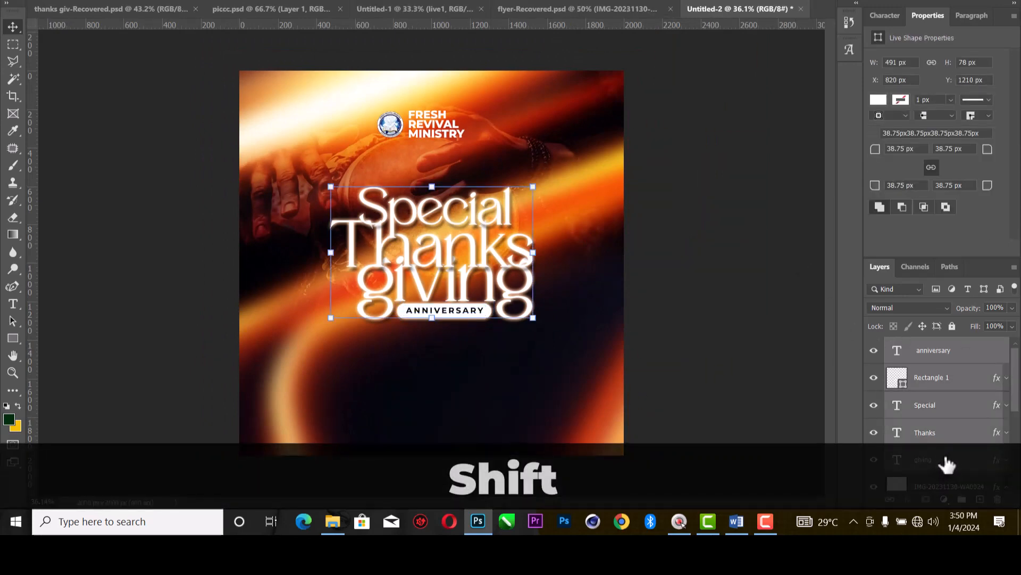
scroll(960, 459, down, 4)
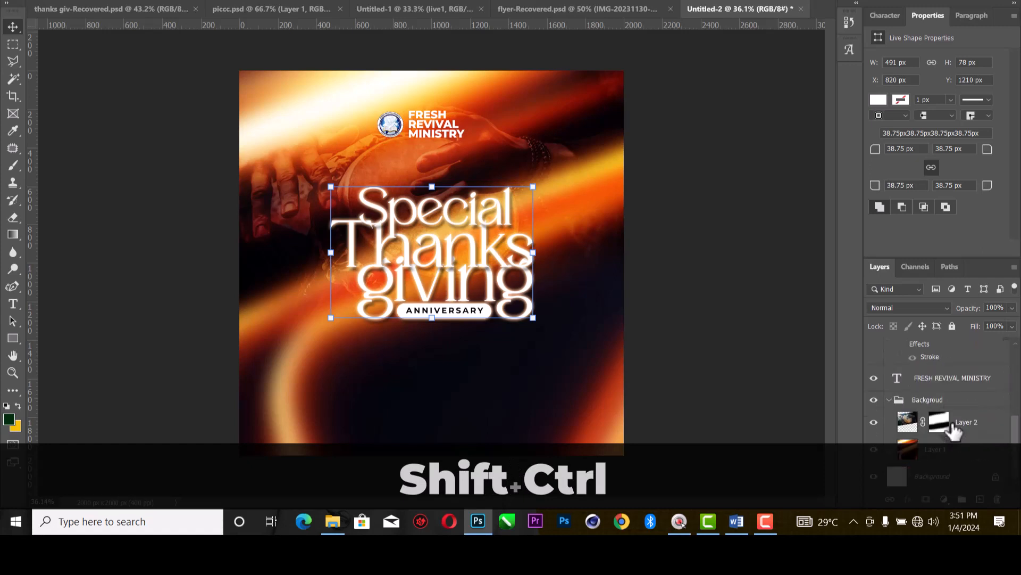
scroll(955, 426, up, 2)
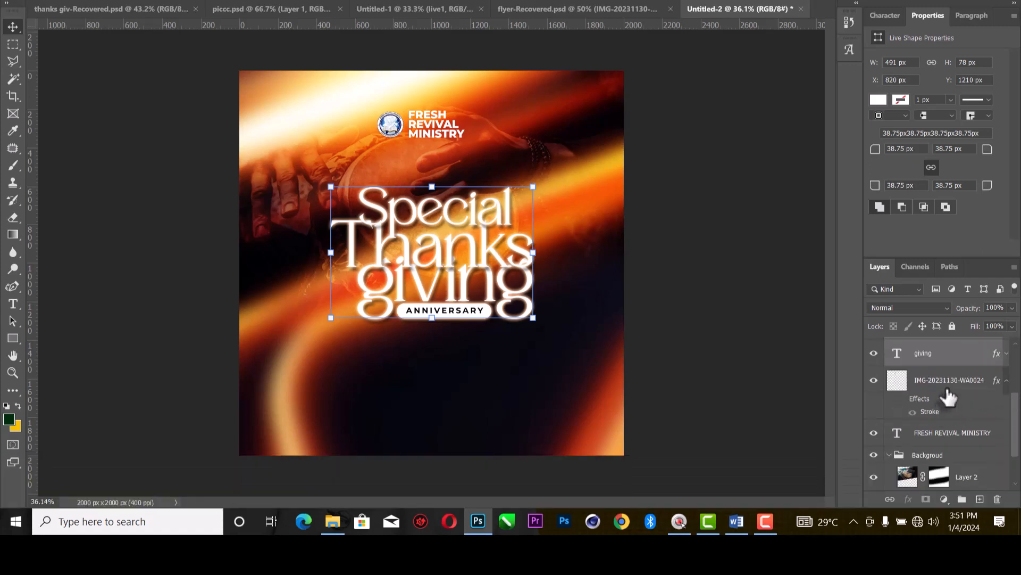
click(947, 372)
scroll(947, 367, up, 2)
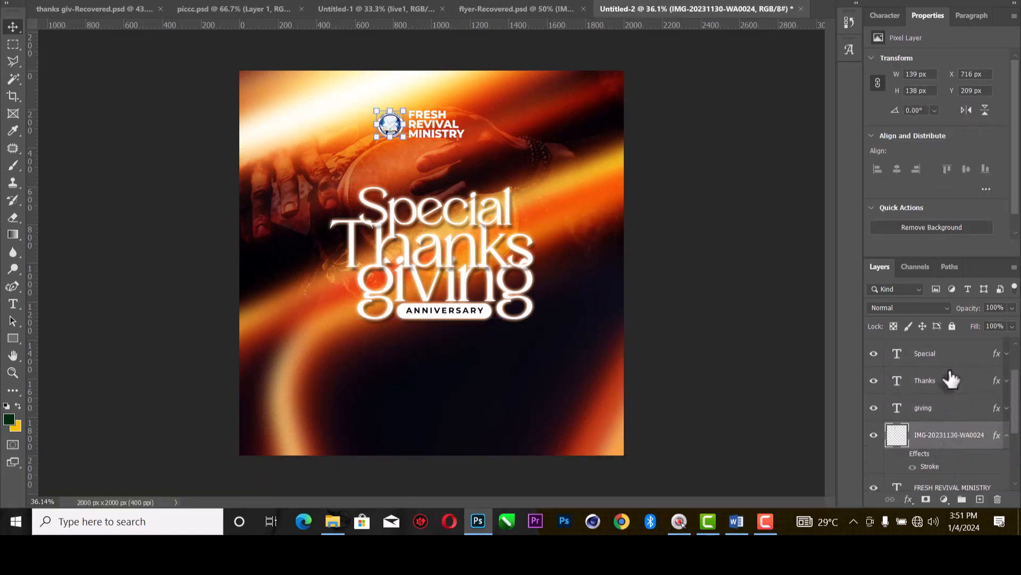
click(941, 408)
scroll(946, 383, up, 2)
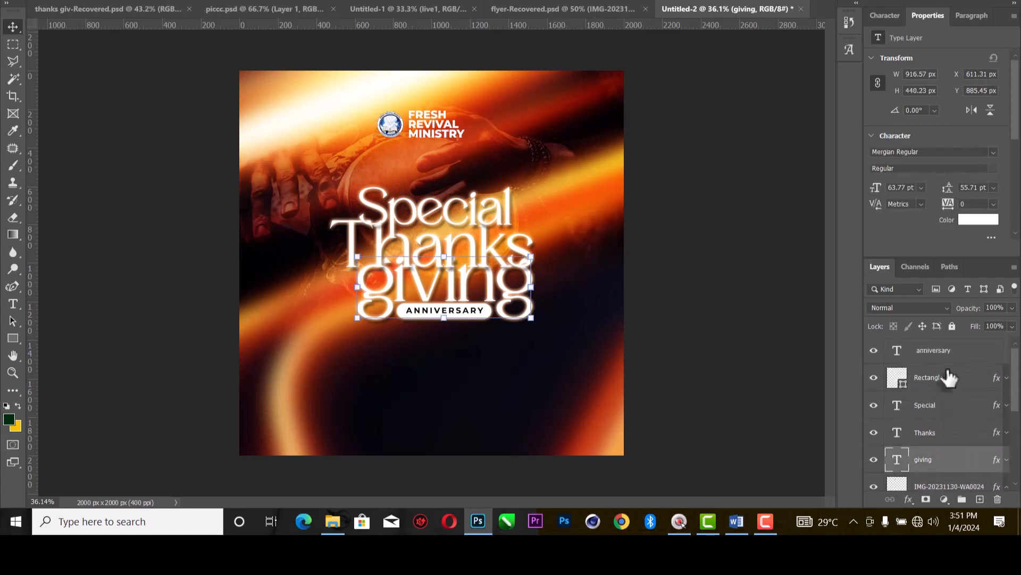
shift+click(946, 355)
key(ctrl+shift+g)
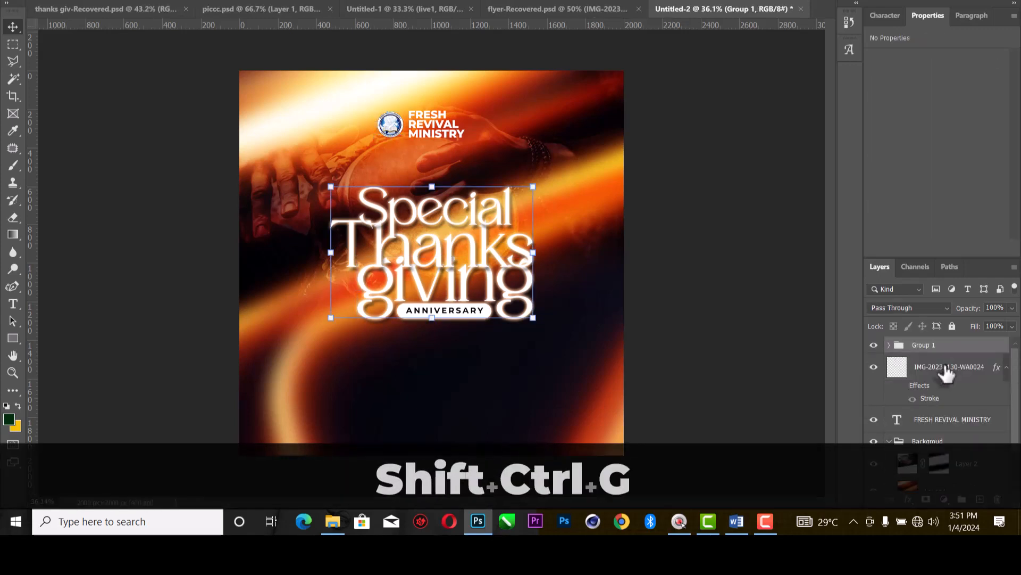
Rename the new title group as Tagged.
double_click(922, 345)
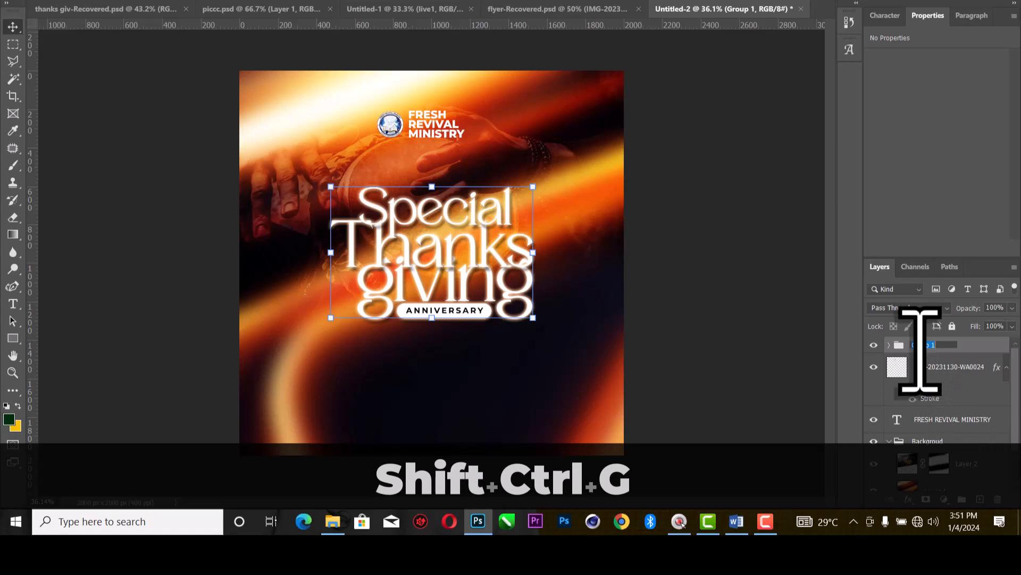
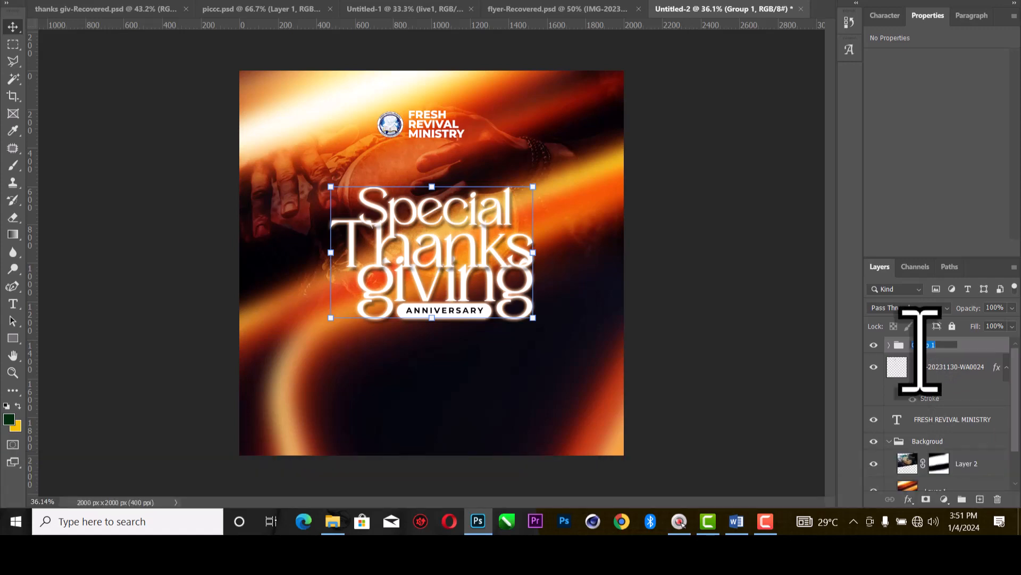
key(shift)
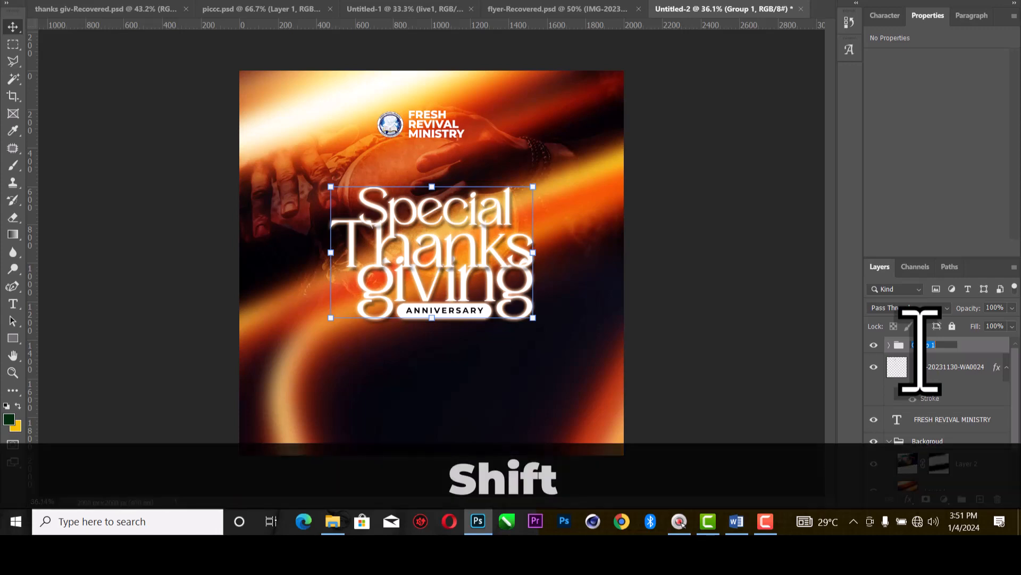
text(TAGG)
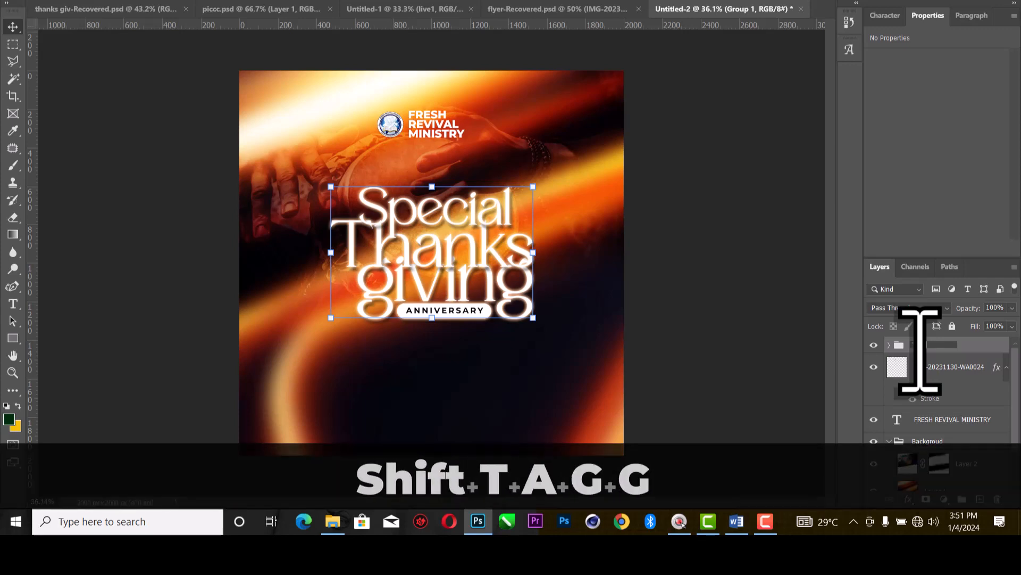
text(ed)
key(Return)
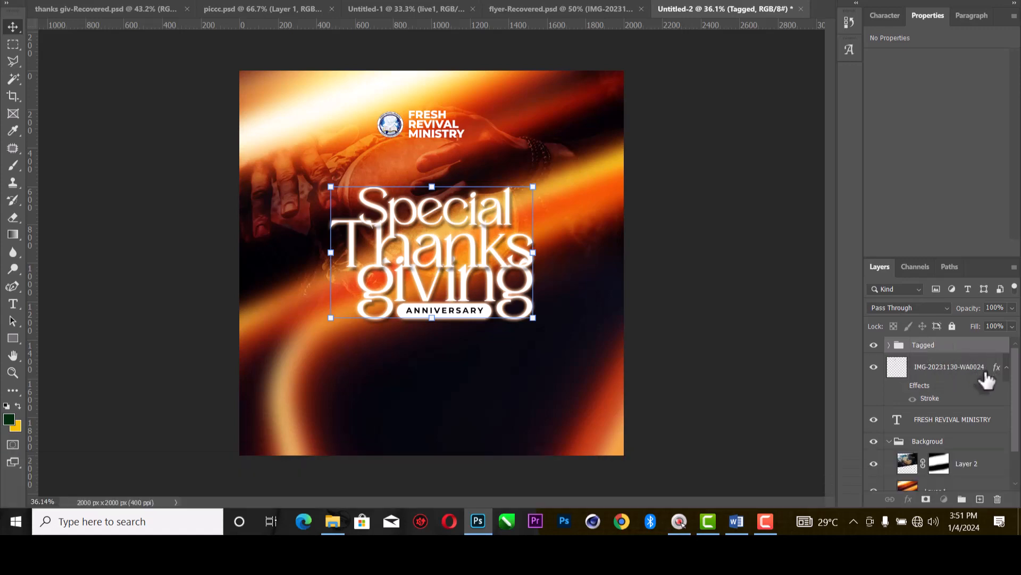
Group the logo image with the FRESH REVIVAL MINISTRY text layer and name the group Logo.
click(984, 369)
shift+click(967, 420)
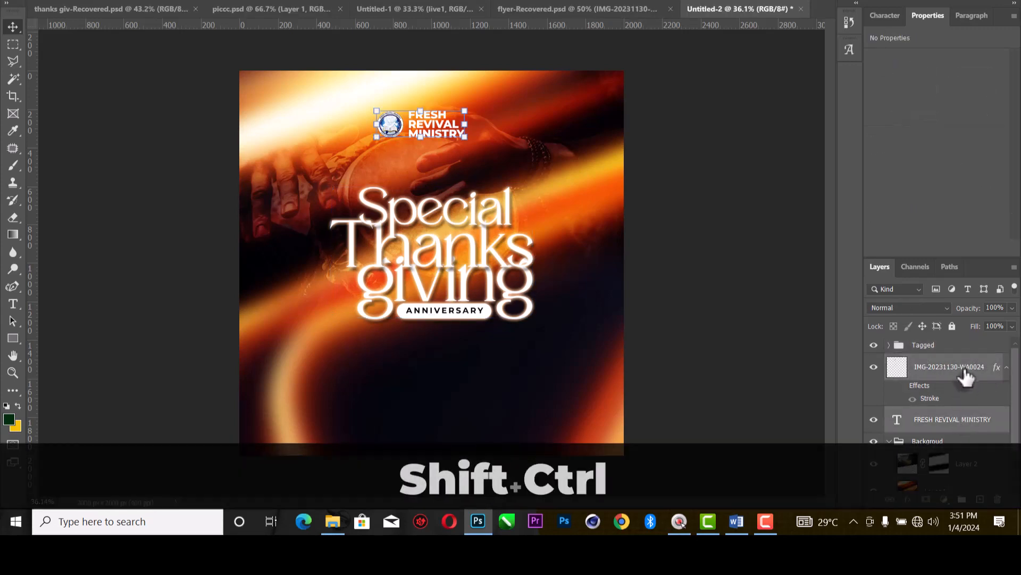
key(ctrl+shift+g)
double_click(924, 362)
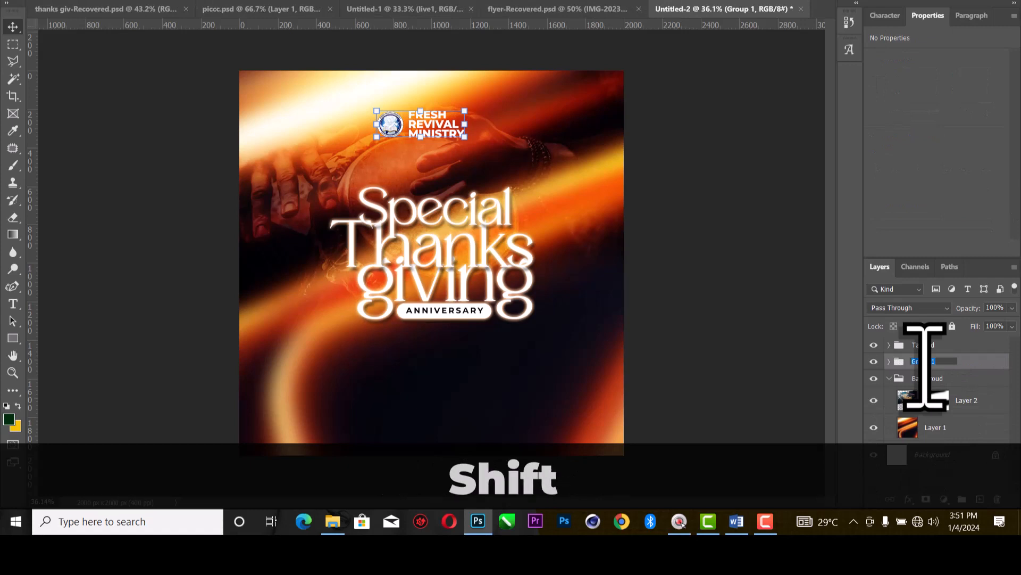
text(Log)
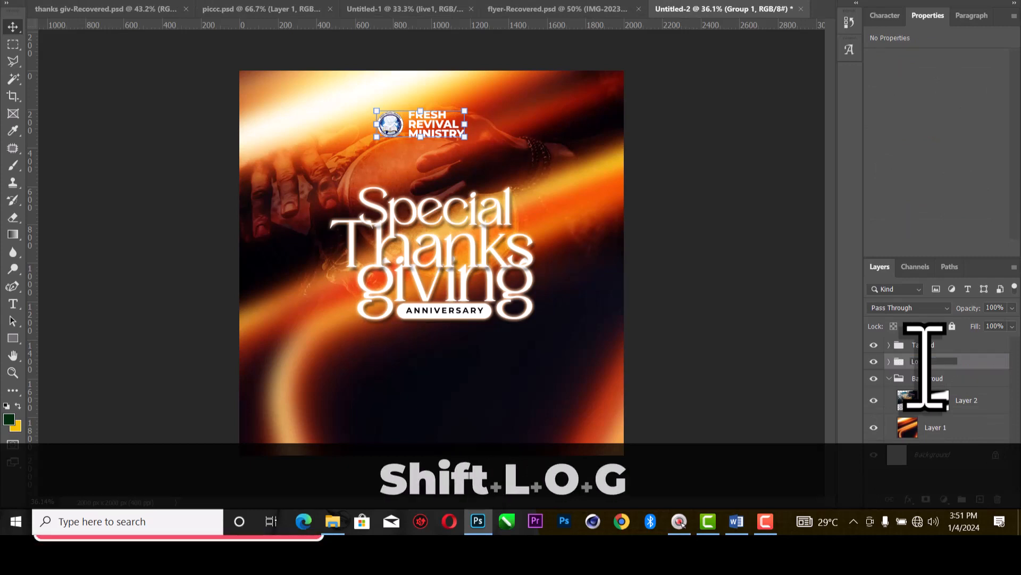
text(o)
key(Return)
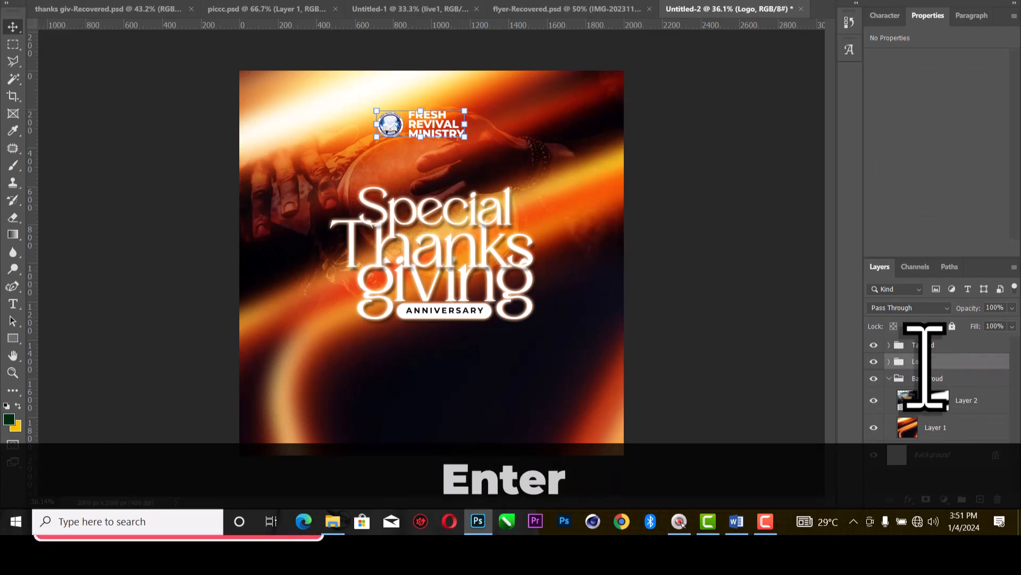
Collapse the Backgroud group and deselect all layers.
click(889, 378)
click(776, 288)
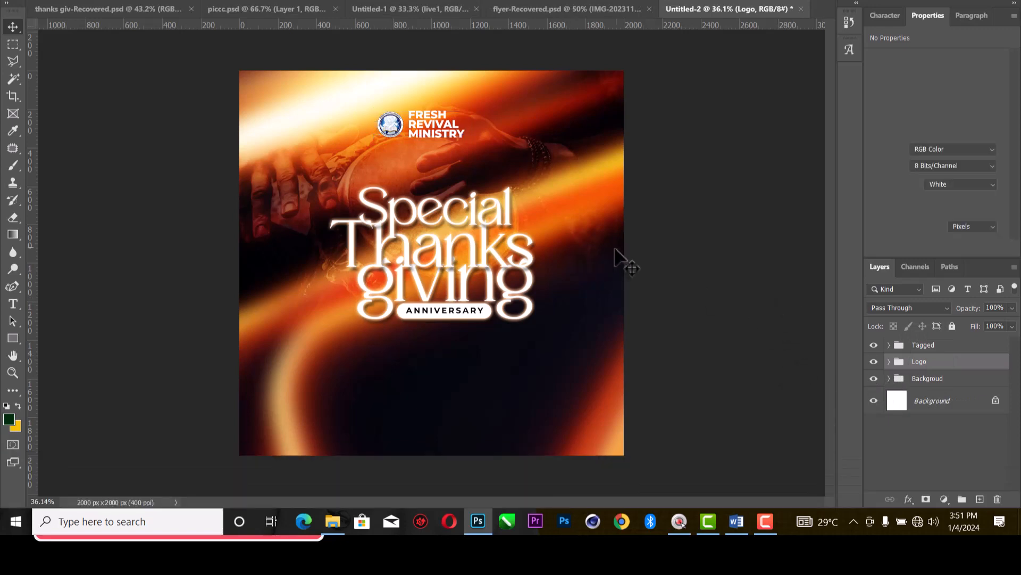
scroll(455, 380, up, 2)
scroll(477, 346, down, 1)
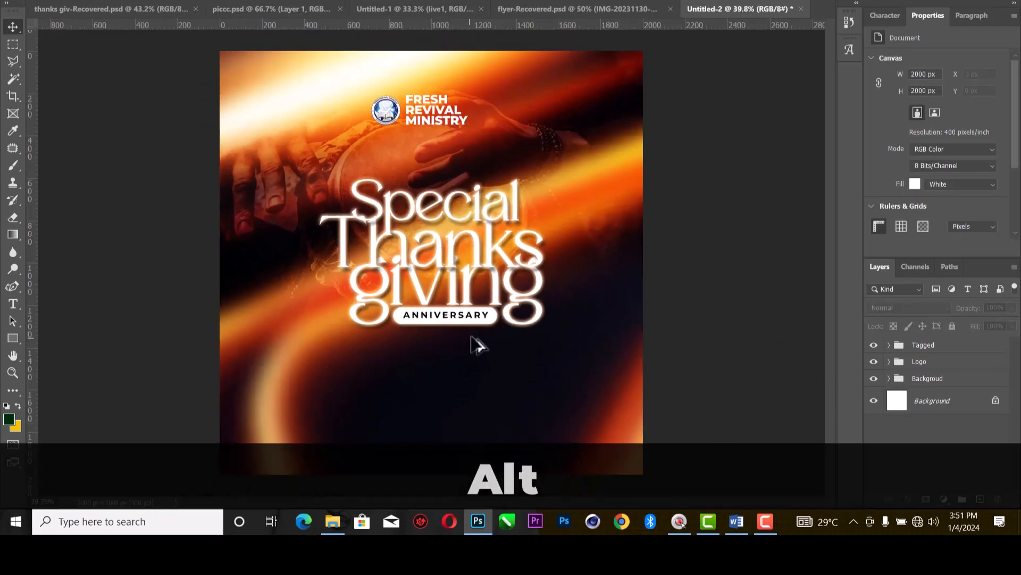
Switch to Word and copy the three lines from "3YEAR OF GOD'S FAITHFULNESS" through "Sunday 21ST JAN. 2024".
click(737, 524)
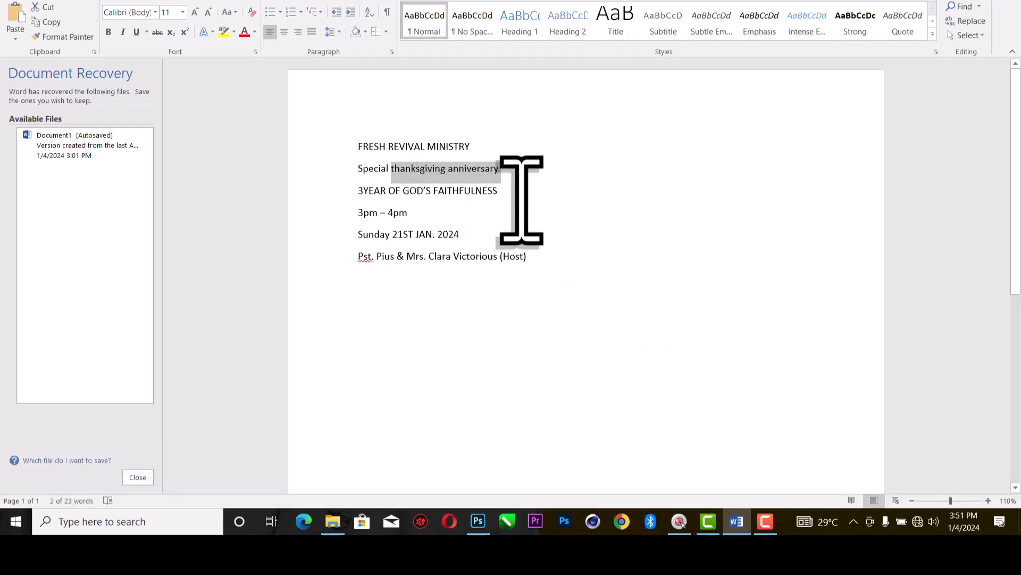
drag(474, 238, 358, 200)
key(ctrl+c)
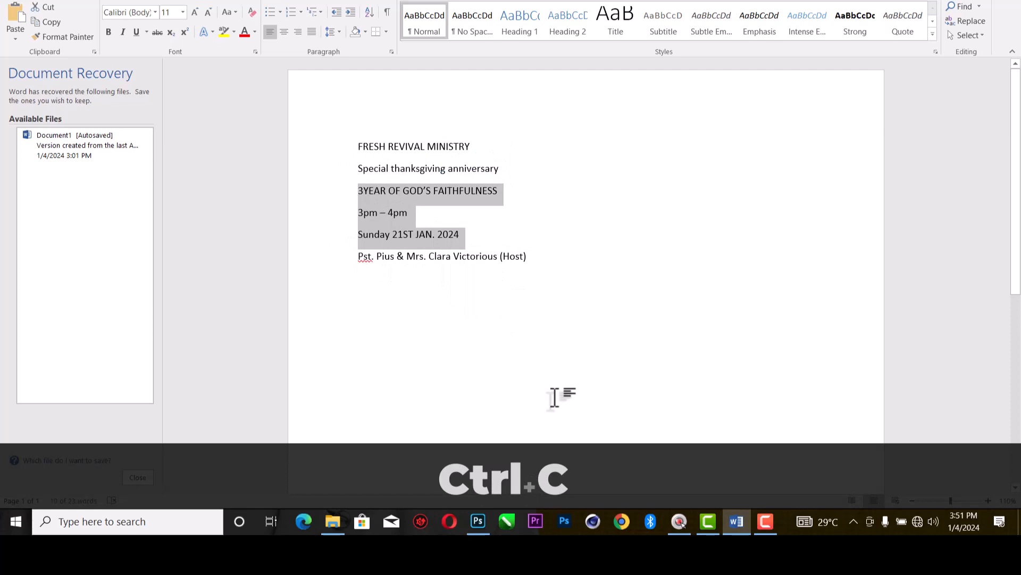
Switch back to Photoshop and paste the copied event lines as a new text layer in the flyer's lower-left area, below the title.
click(479, 521)
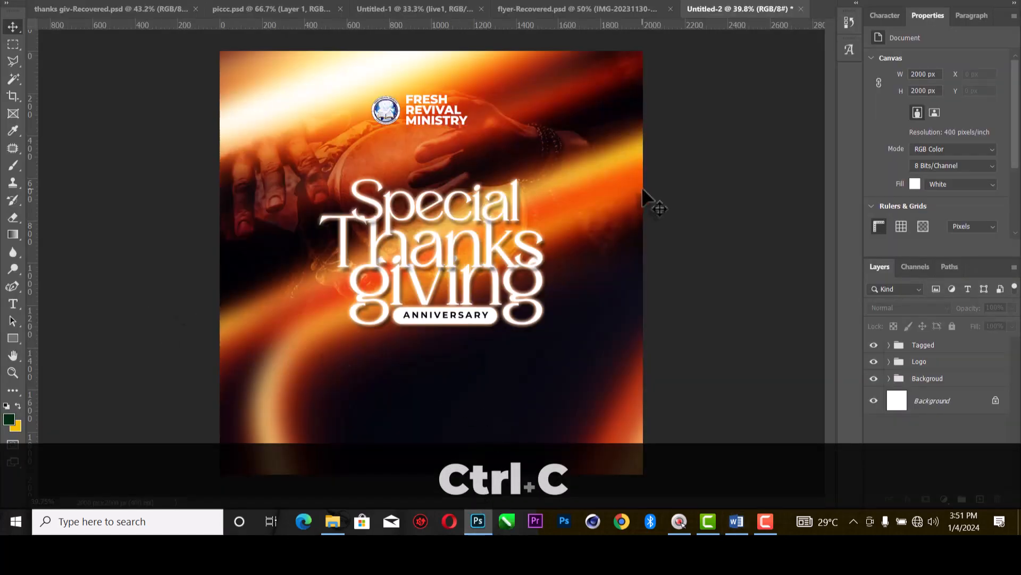
scroll(612, 252, up, 1)
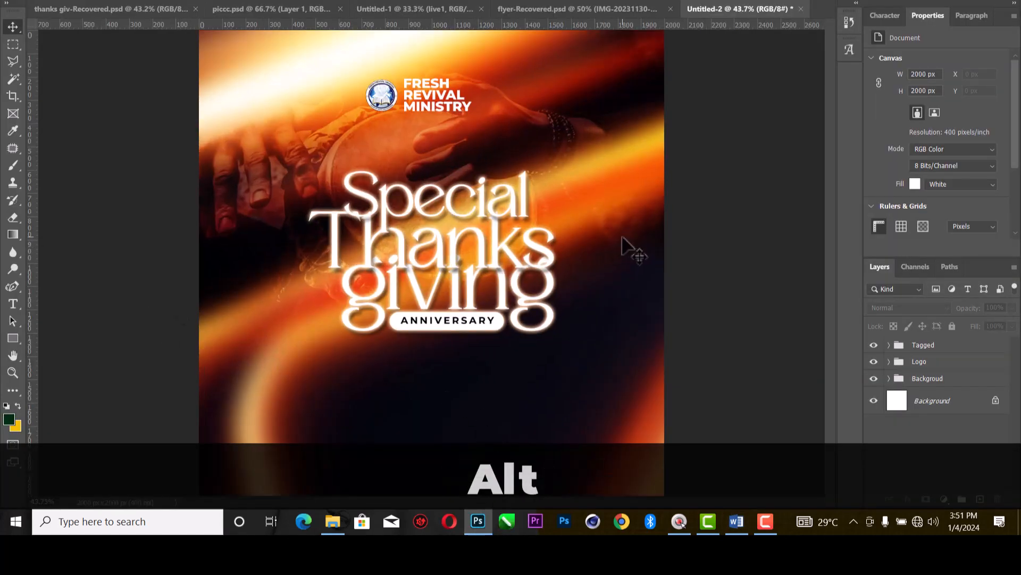
scroll(640, 203, down, 3)
scroll(638, 205, up, 5)
scroll(697, 218, down, 3)
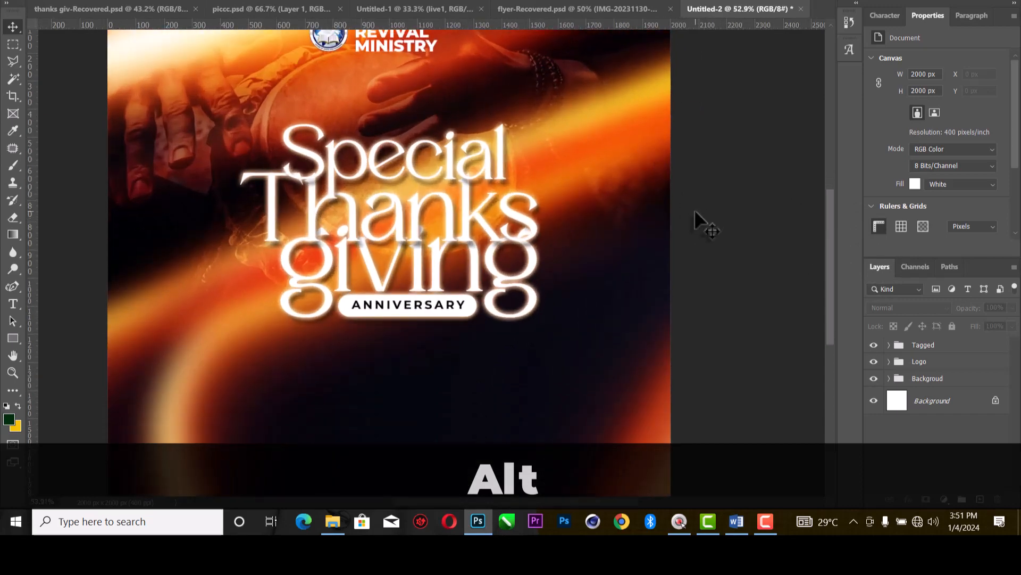
scroll(618, 274, down, 1)
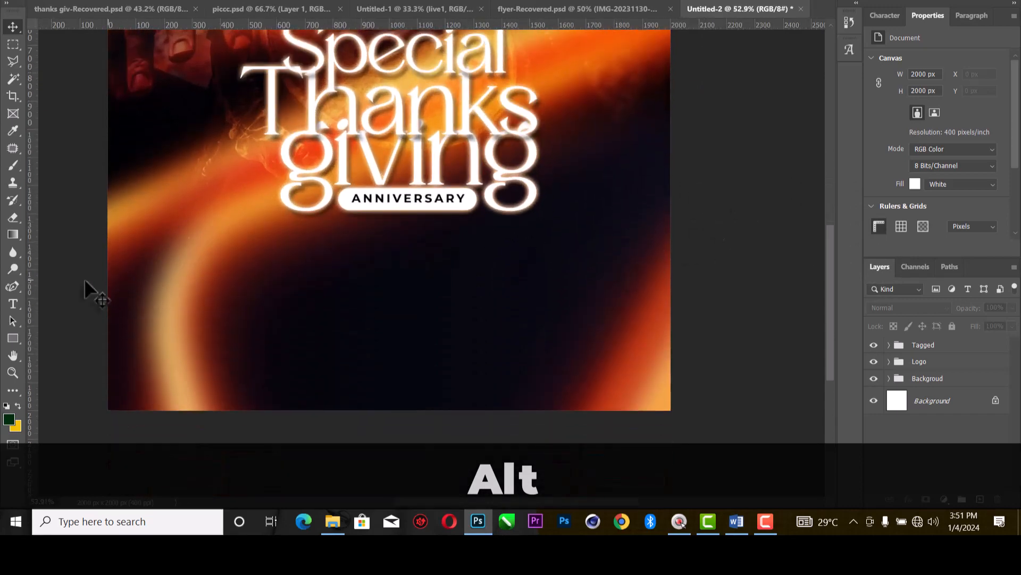
click(12, 303)
click(175, 266)
key(ctrl+v)
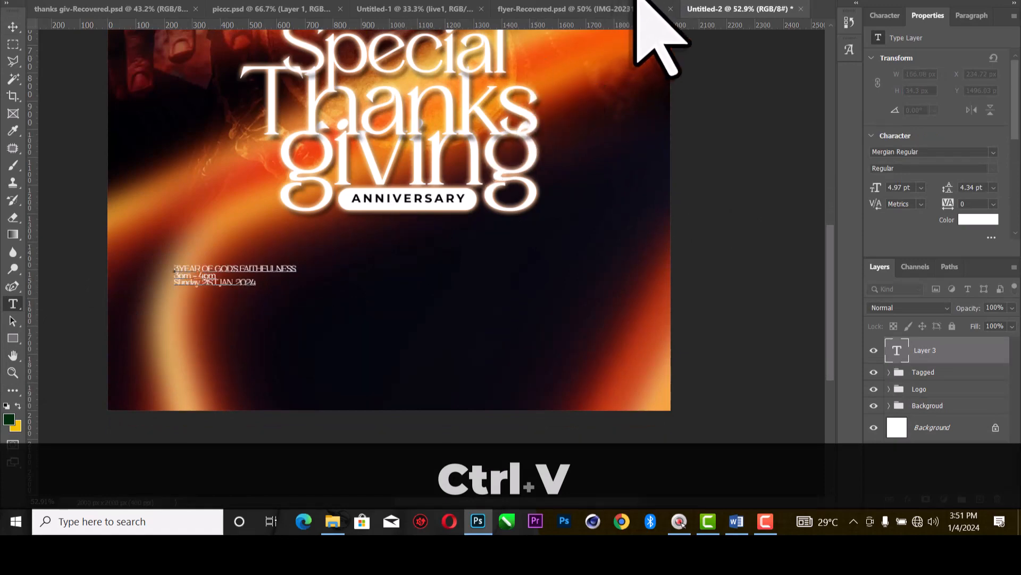
click(566, 243)
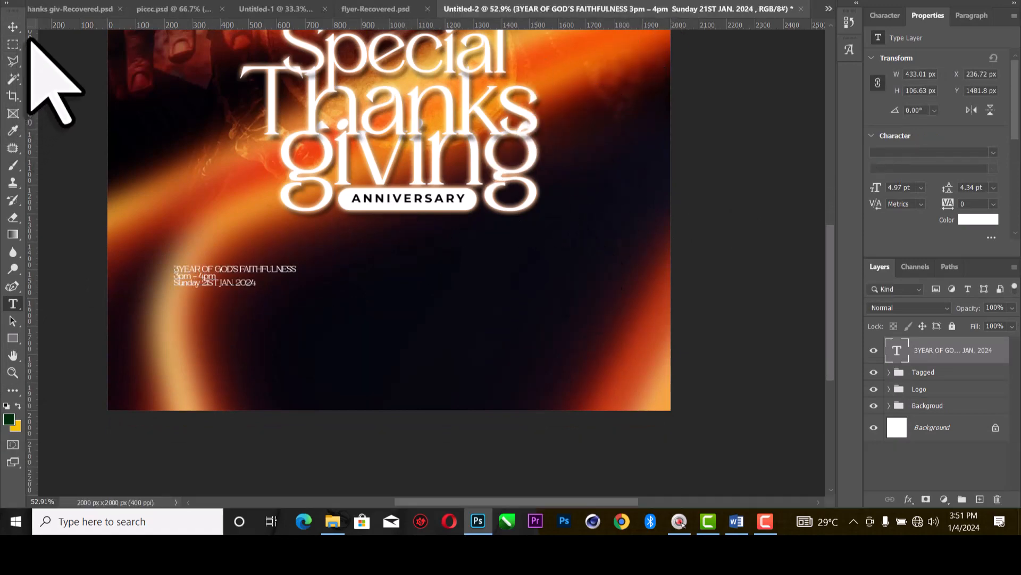
click(13, 26)
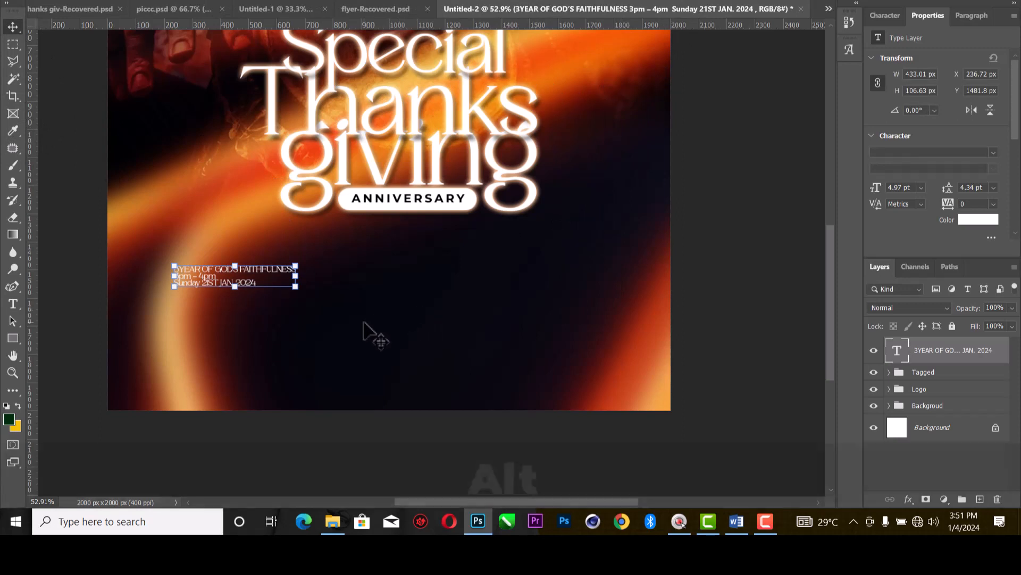
Draw a circle about 259 px wide with the Ellipse tool below the title and move it to about X 611, Y 1506 px.
scroll(364, 321, up, 1)
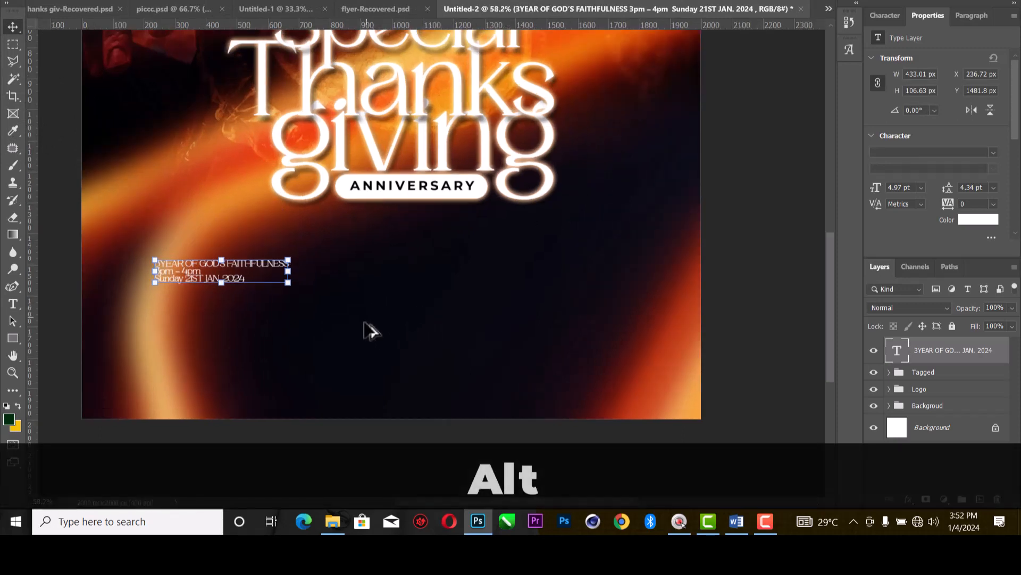
right_click(13, 338)
click(65, 364)
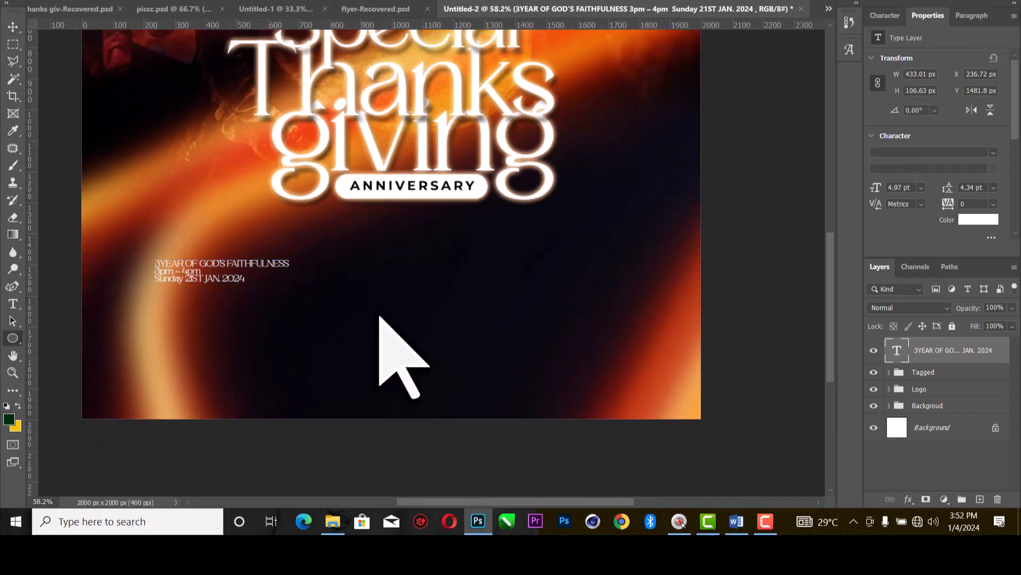
drag(336, 285, 417, 369)
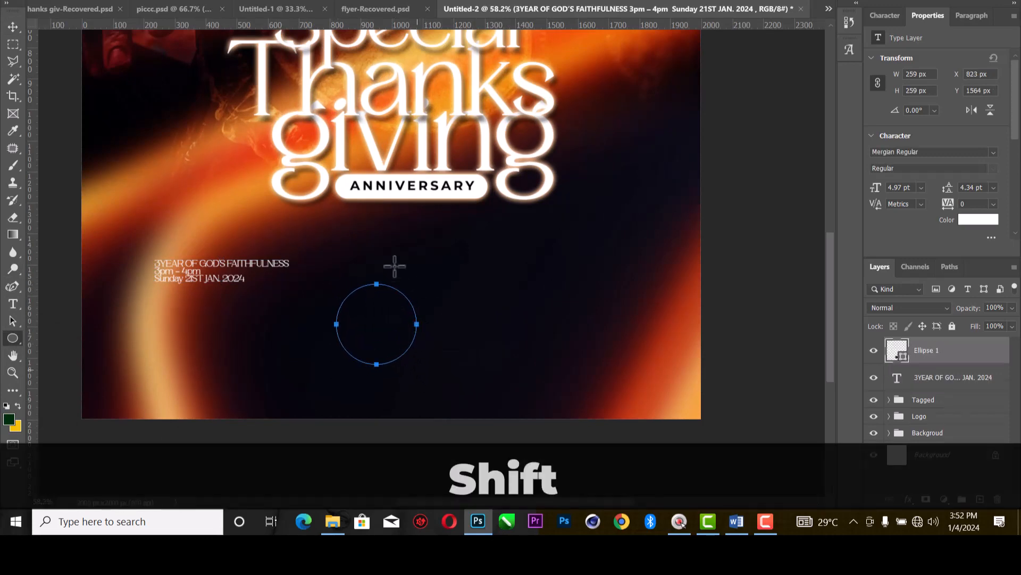
click(14, 27)
drag(375, 341, 311, 318)
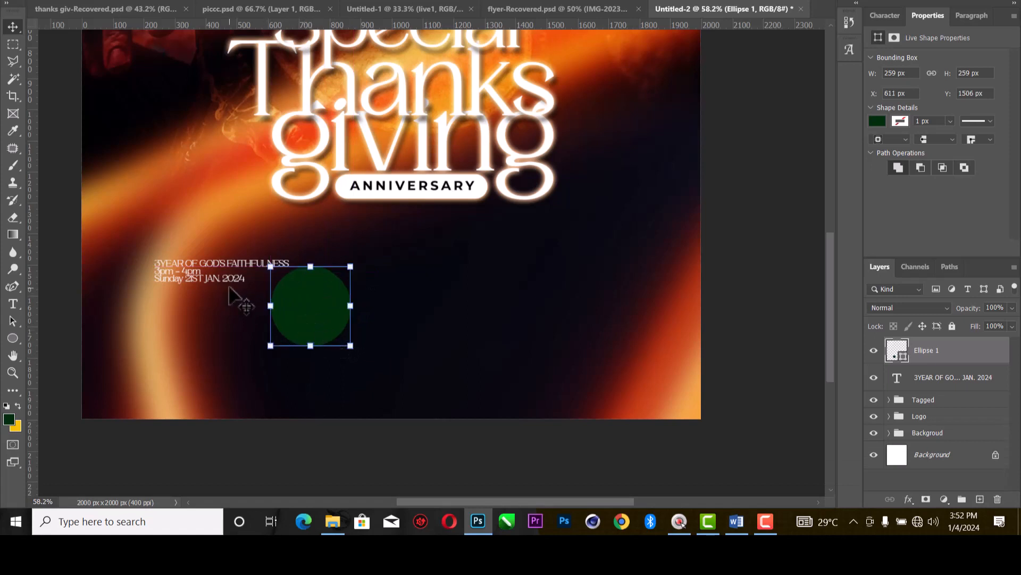
Cut the "3pm – 4pm" line out of the event text and paste it as a separate text layer beyond the green circle.
key(t)
click(195, 266)
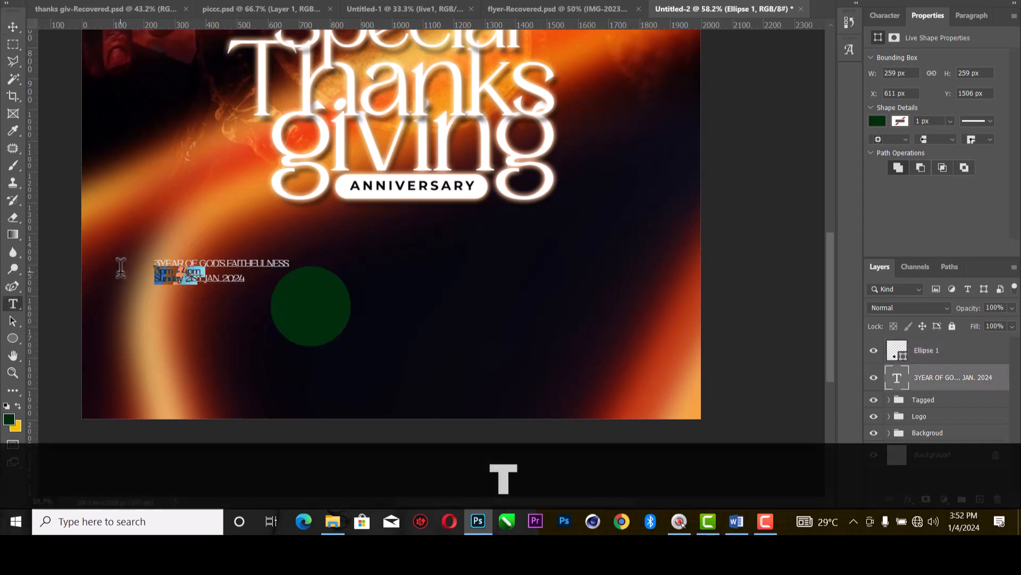
drag(204, 271, 145, 268)
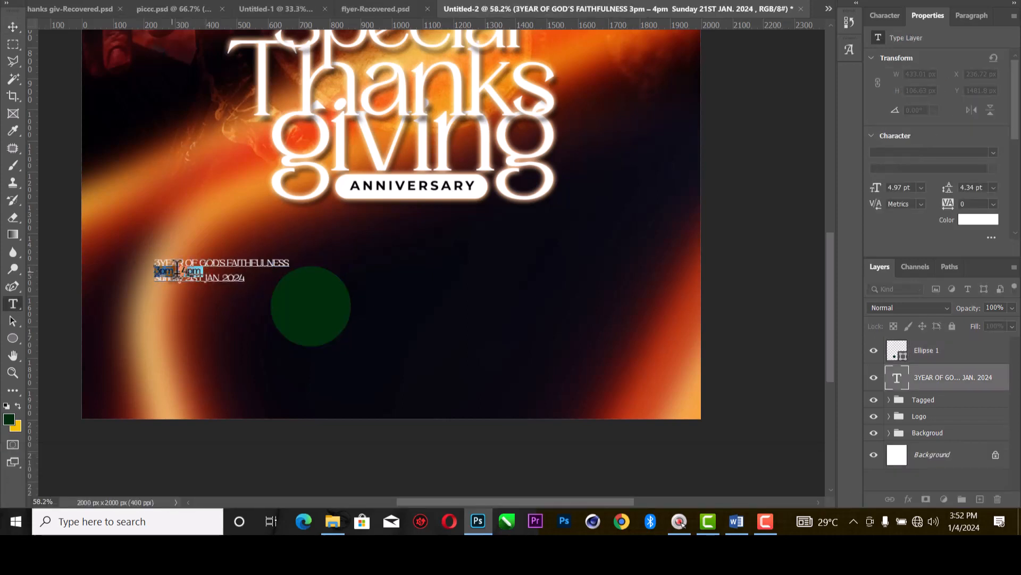
key(ctrl+x)
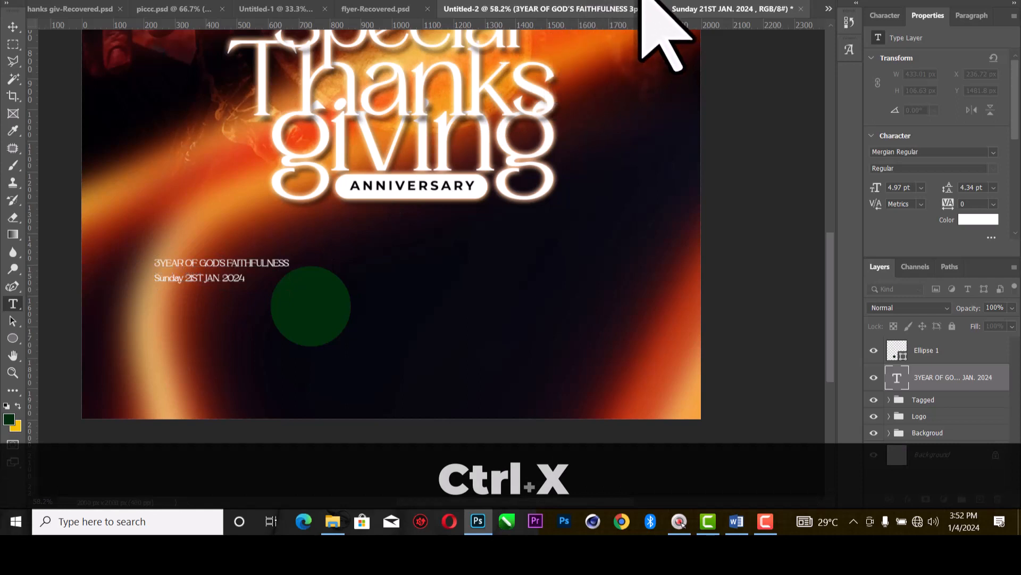
click(426, 287)
key(ctrl+v)
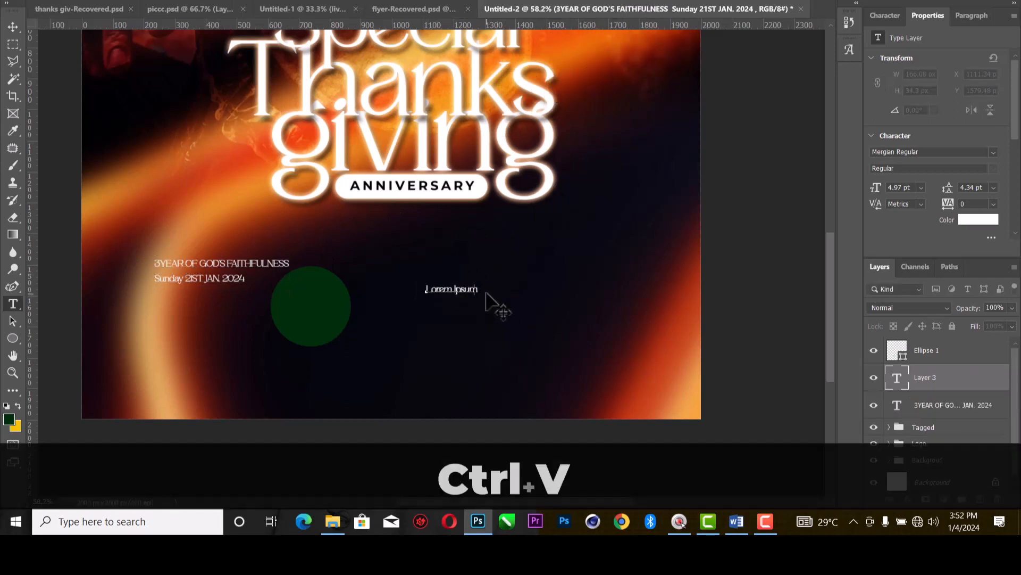
Break the "3pm – 4pm" text into three stacked lines and centre-align them.
scroll(450, 293, up, 3)
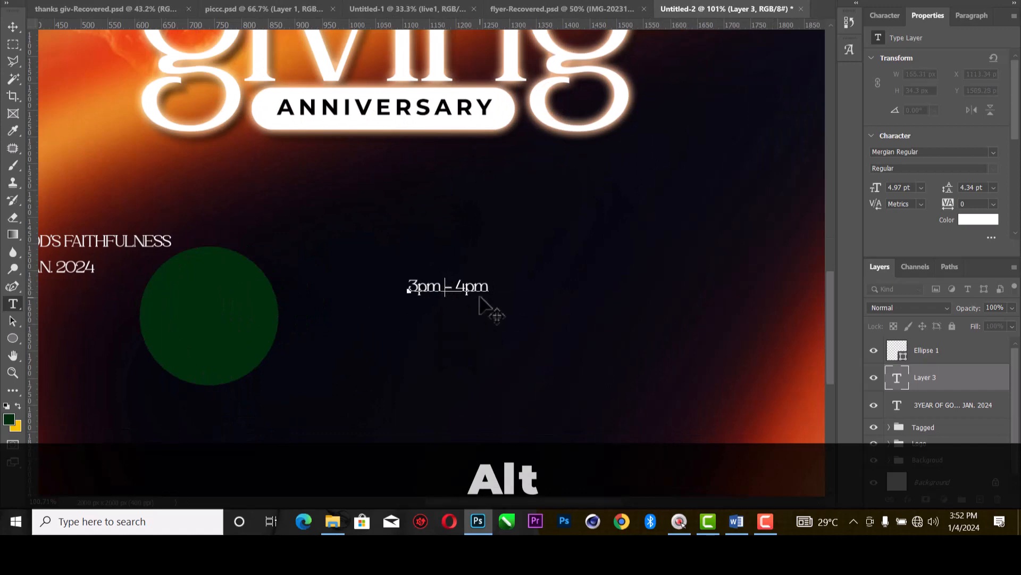
key(Return)
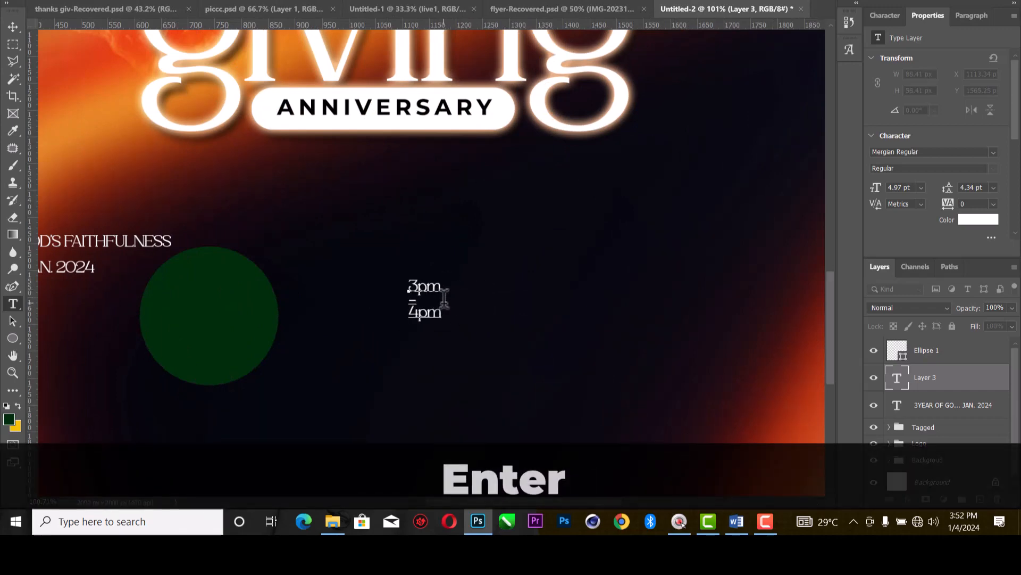
key(ctrl+a)
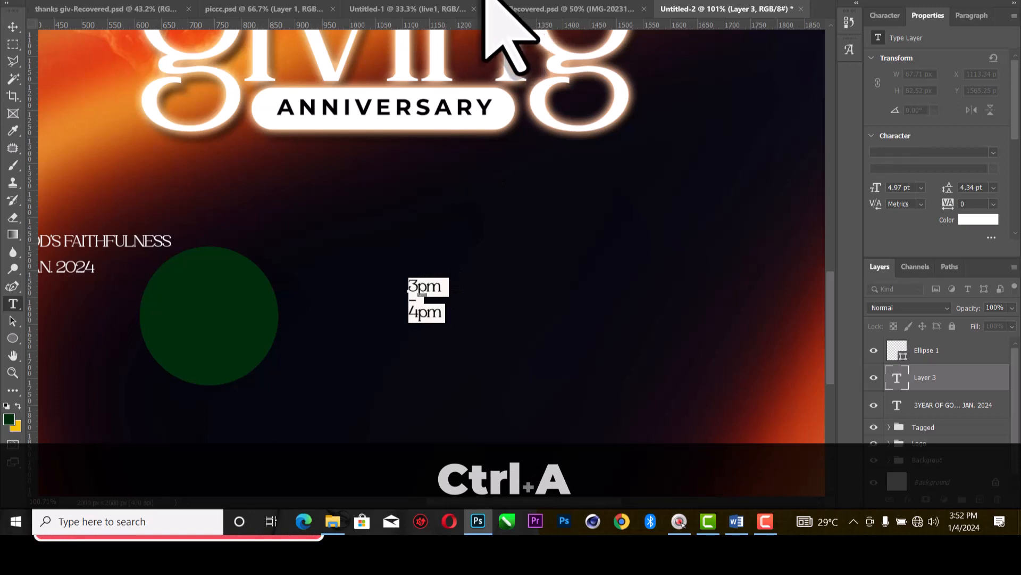
click(635, 0)
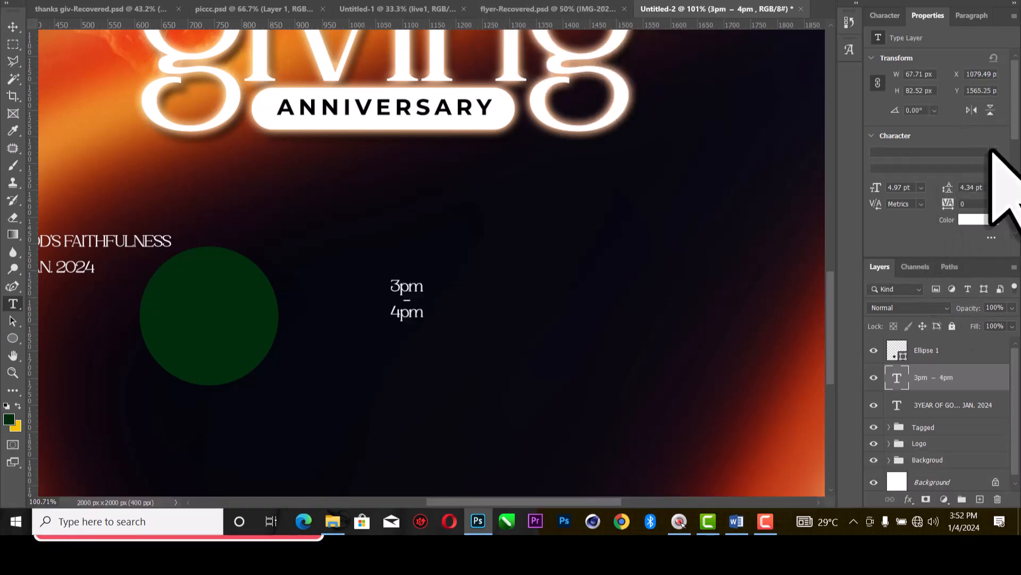
Set the stacked time text in Montserrat Black with all caps.
click(992, 153)
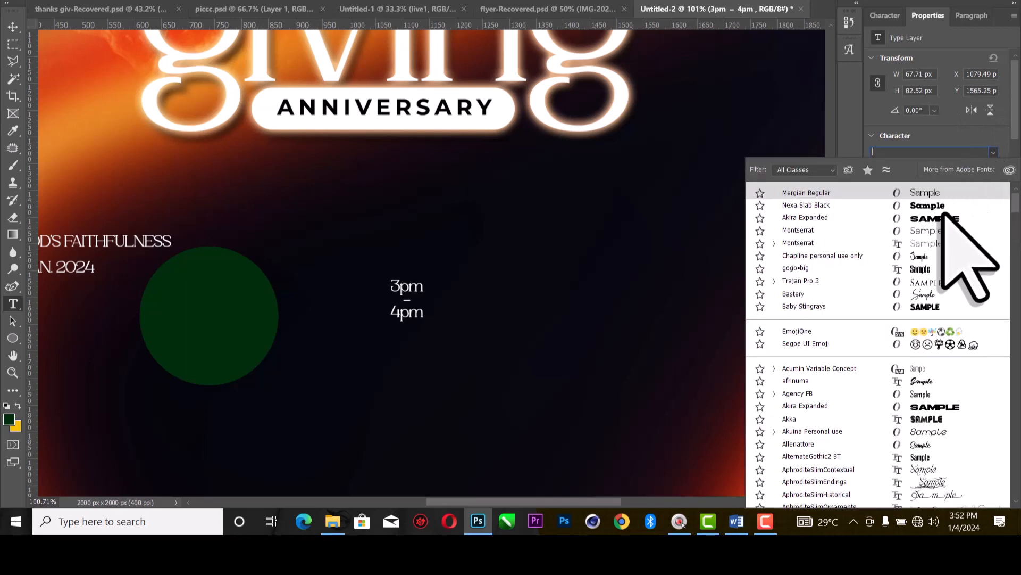
click(839, 230)
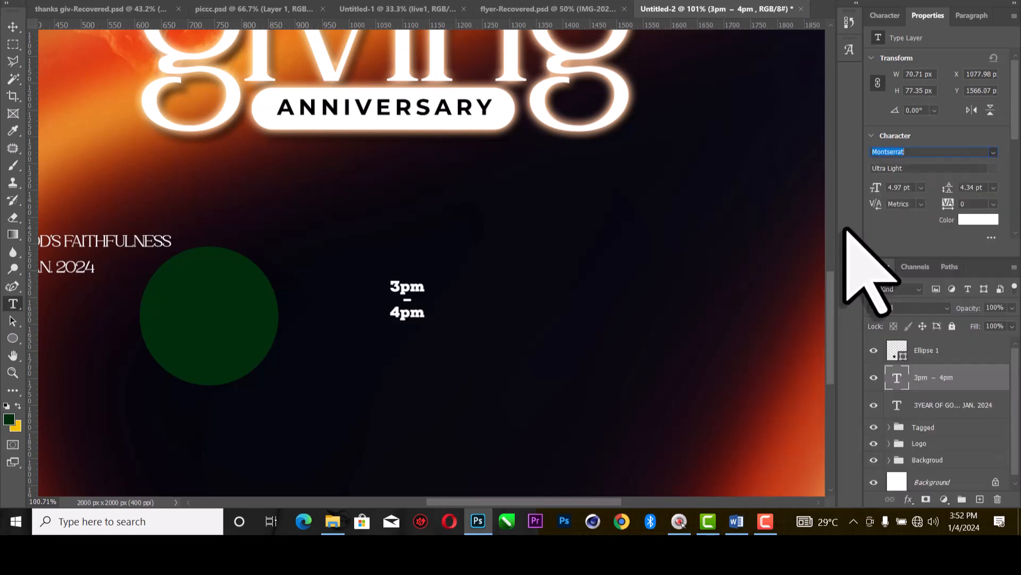
click(993, 154)
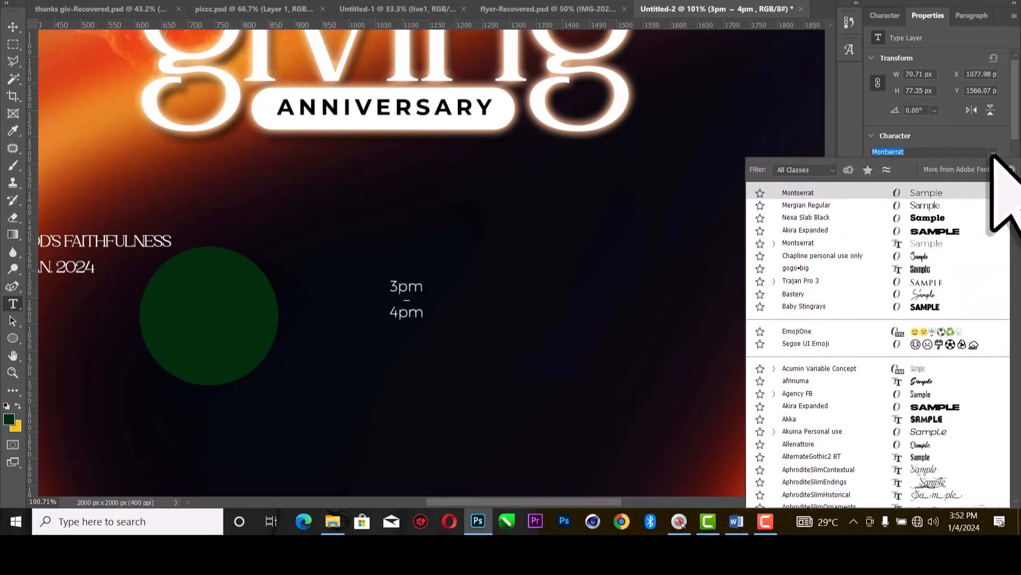
click(935, 232)
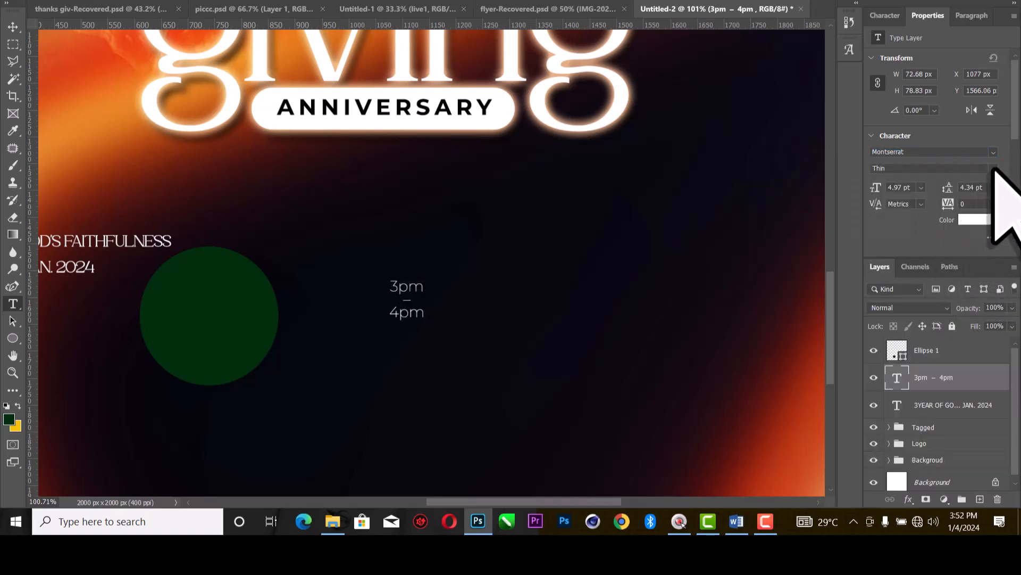
click(984, 168)
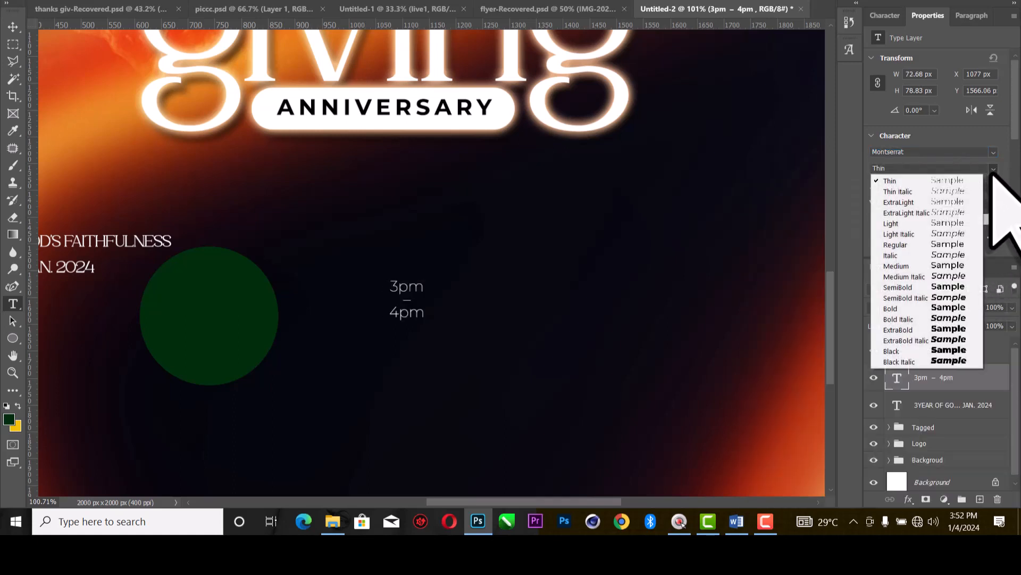
click(920, 351)
click(13, 27)
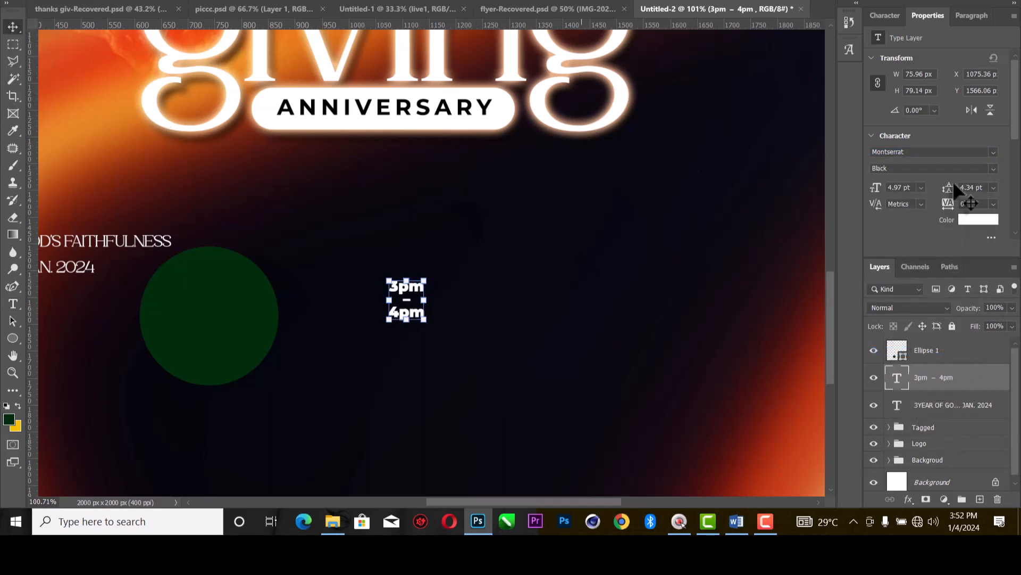
scroll(925, 202, down, 5)
click(879, 168)
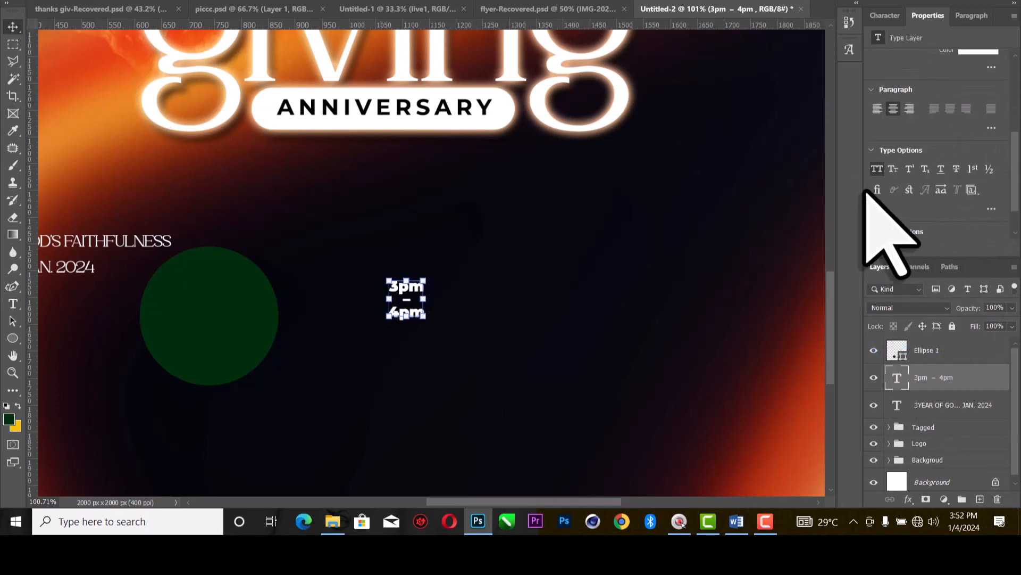
Place the time text centred on the green circle, layered above Ellipse 1, at about 8.71 pt with 5.61 pt leading.
drag(416, 292, 221, 325)
drag(972, 376, 951, 348)
drag(204, 290, 213, 282)
click(666, 0)
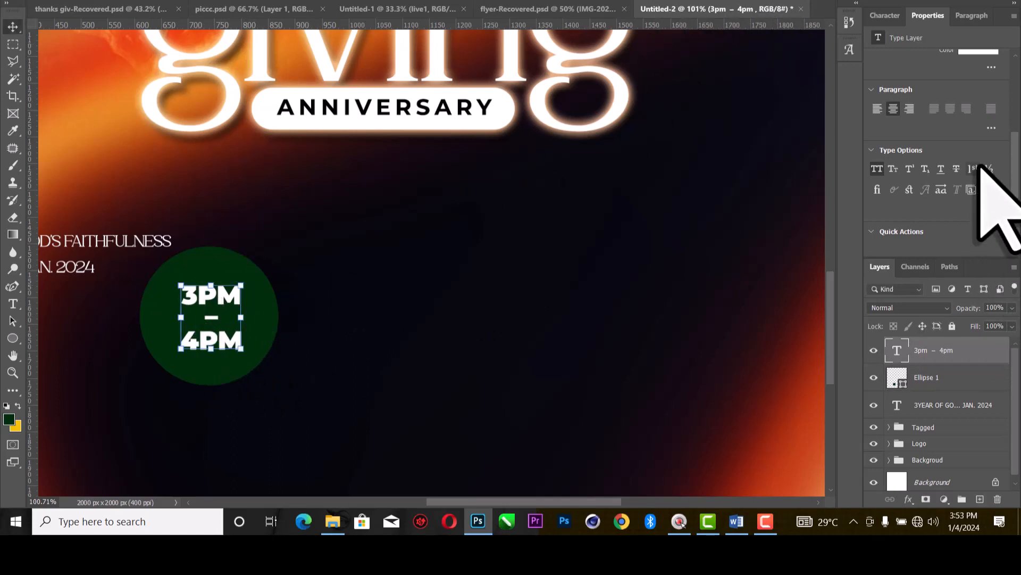
scroll(994, 215, up, 3)
drag(951, 103, 947, 104)
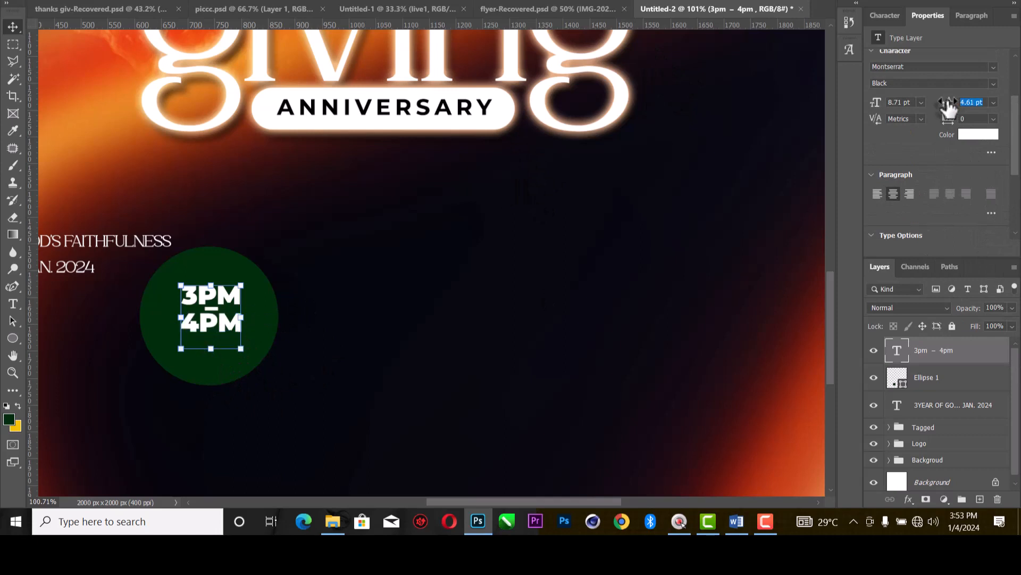
shift+click(232, 272)
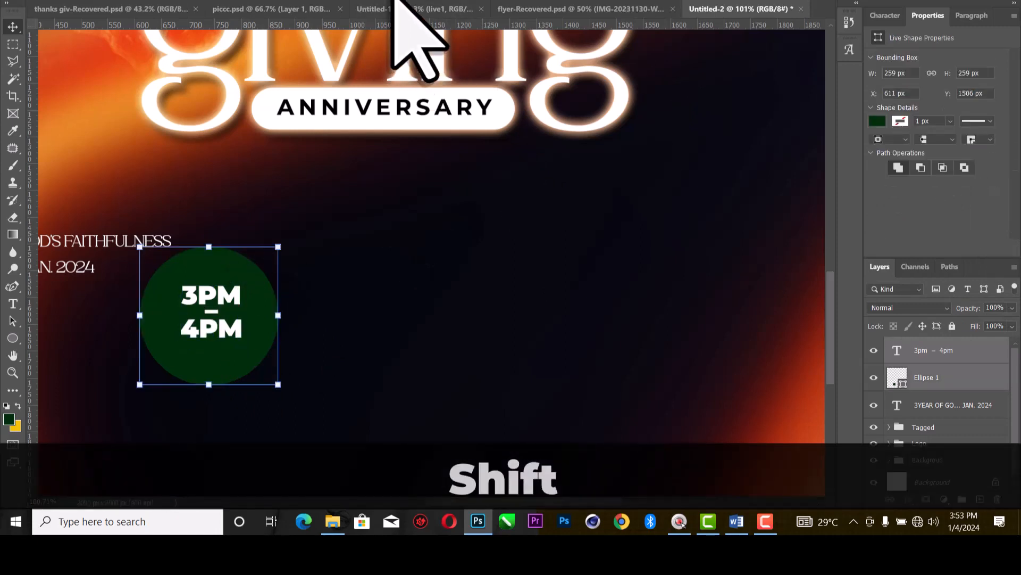
scroll(484, 260, down, 2)
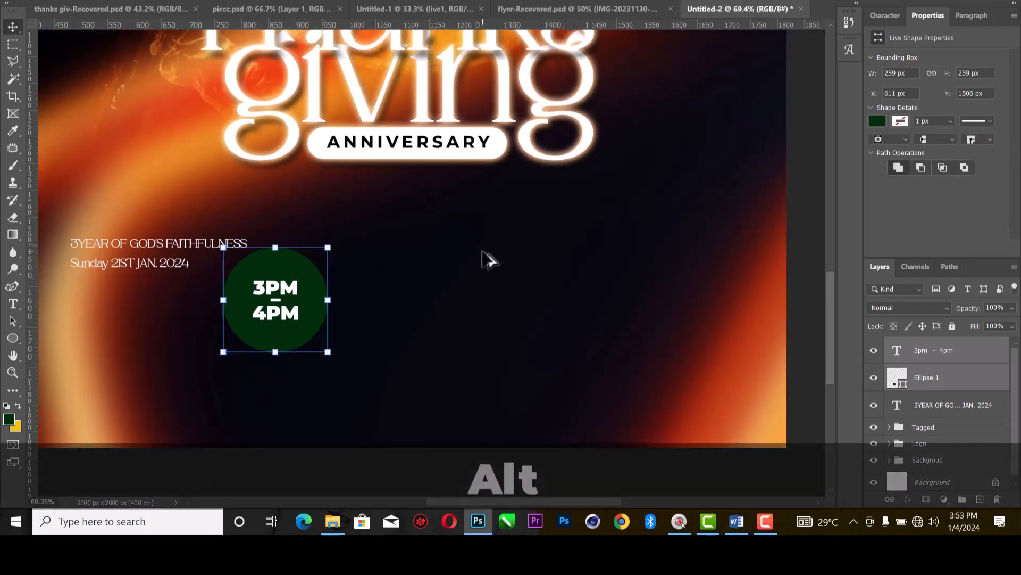
scroll(484, 260, down, 1)
scroll(256, 307, up, 2)
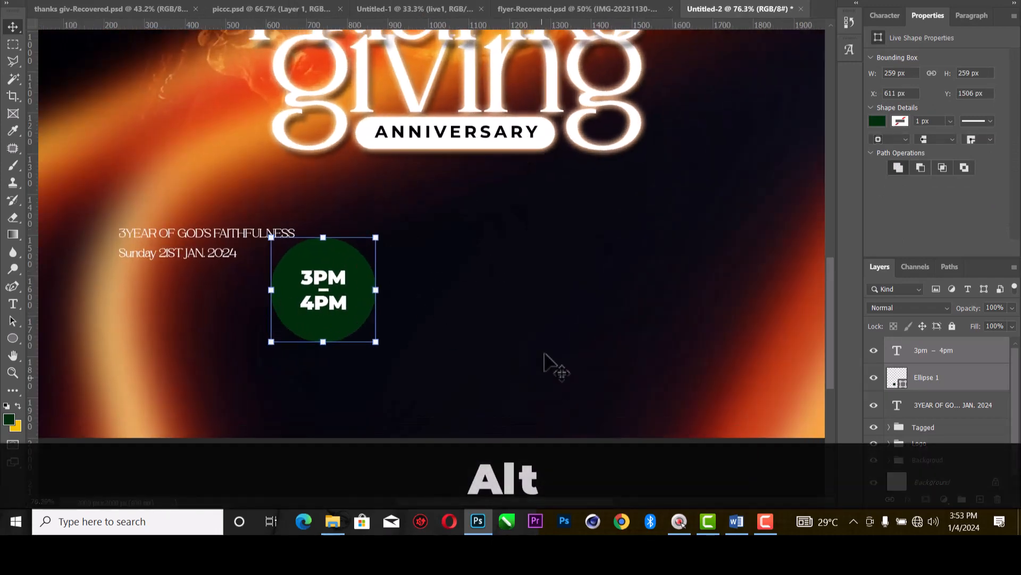
click(434, 266)
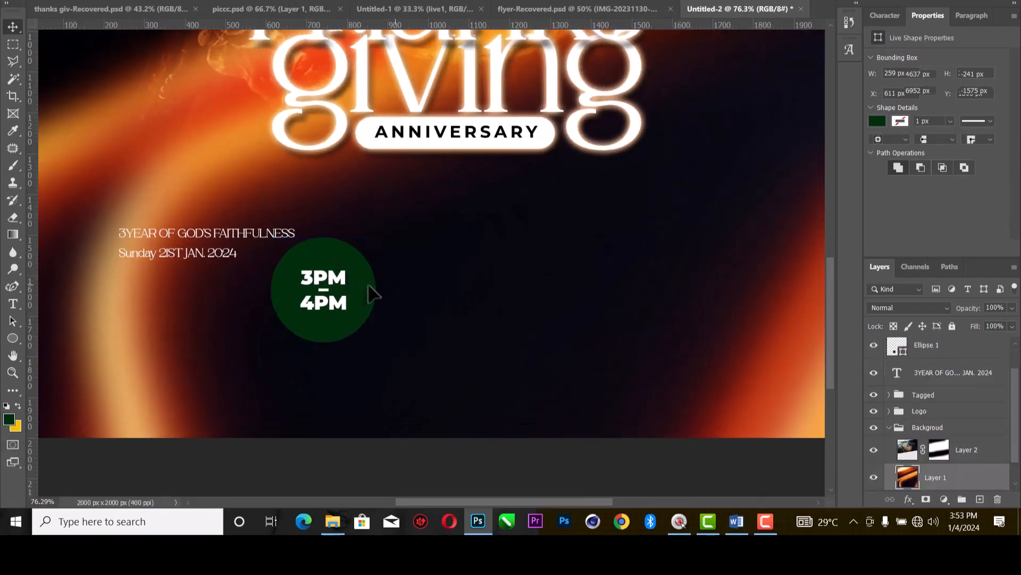
click(328, 281)
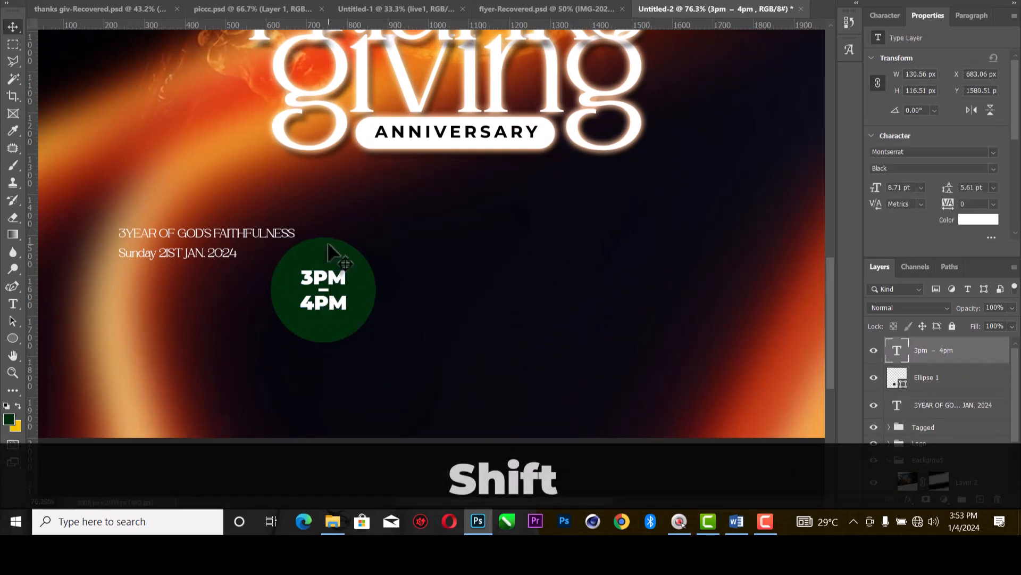
shift+click(331, 256)
drag(331, 281, 417, 281)
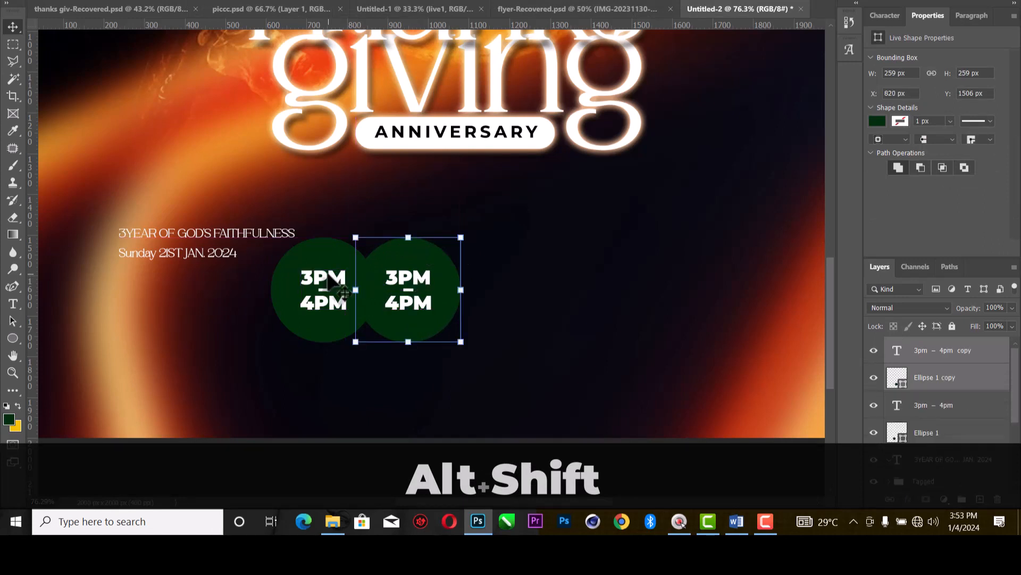
key(ctrl+z)
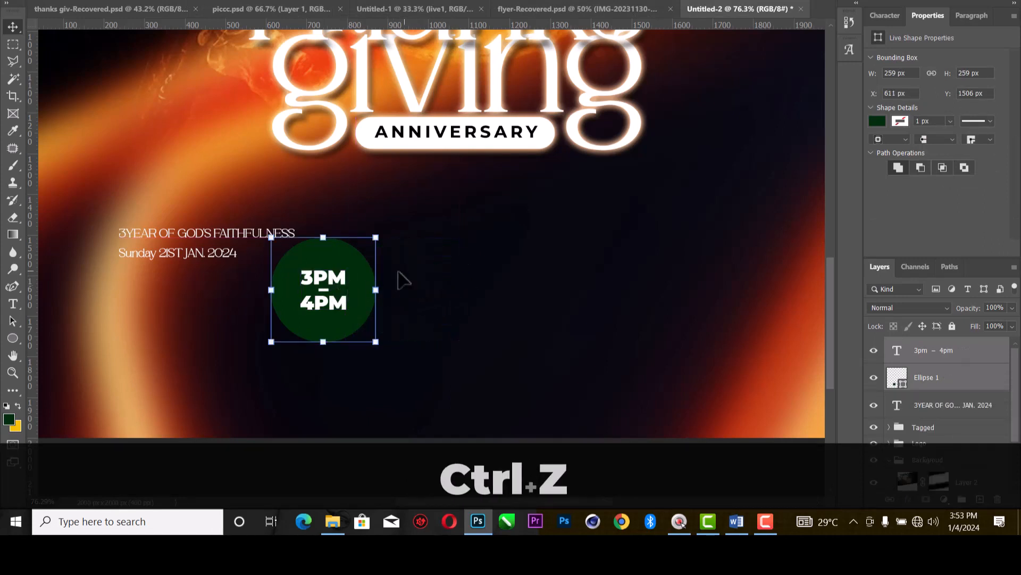
Duplicate the green circle and its time text horizontally, placing the copied circle at about X 820, Y 1506 px.
click(446, 251)
click(348, 273)
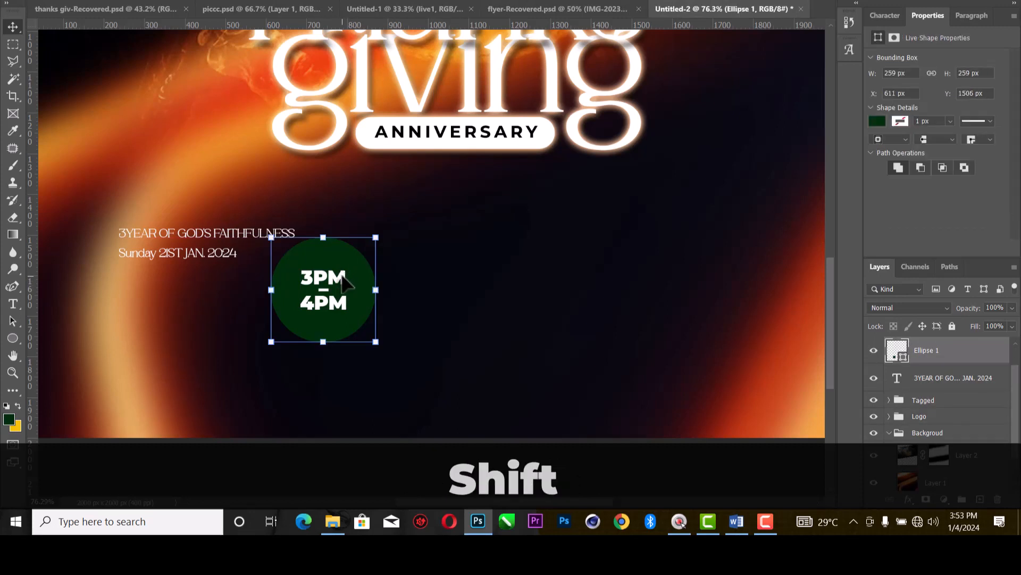
shift+click(343, 285)
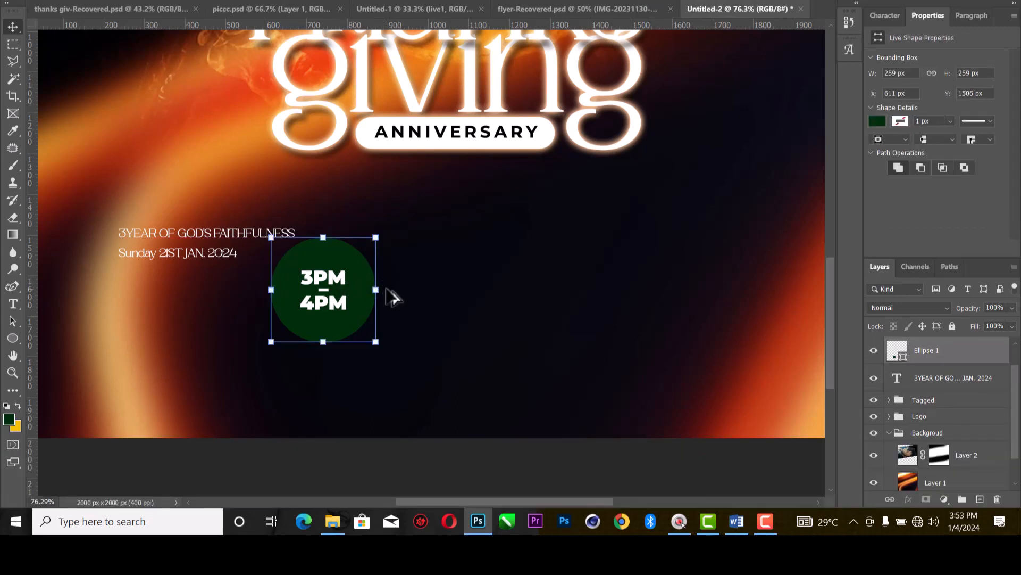
drag(341, 294, 417, 299)
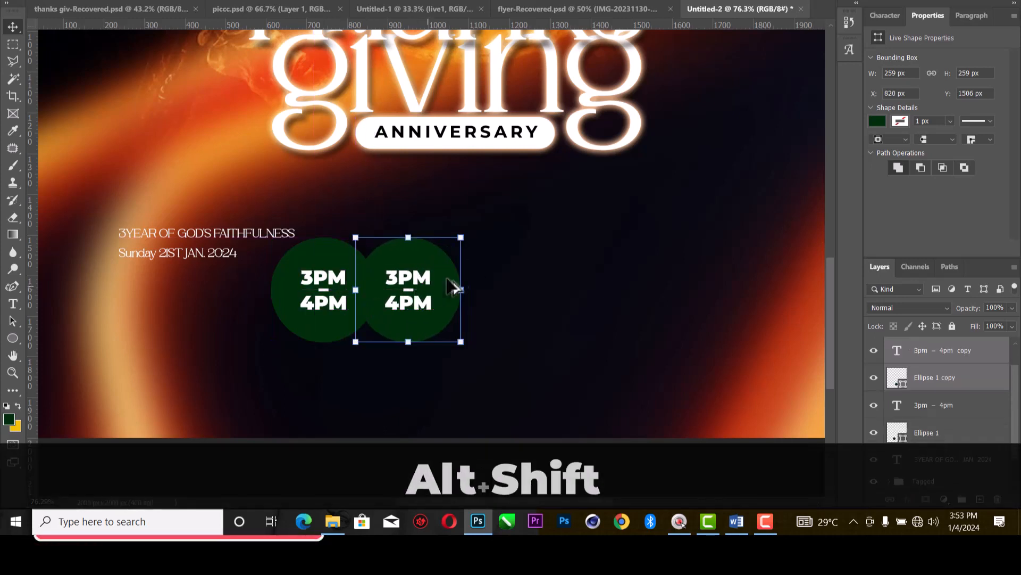
Give the duplicated circle no fill and a 5 px stroke in the recently used peach colour.
click(548, 213)
click(431, 272)
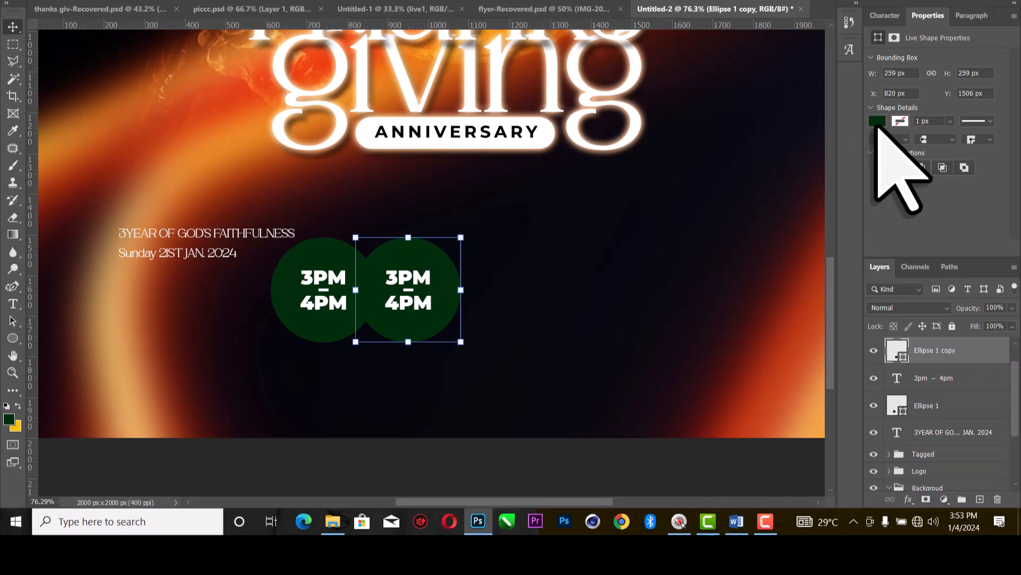
click(878, 121)
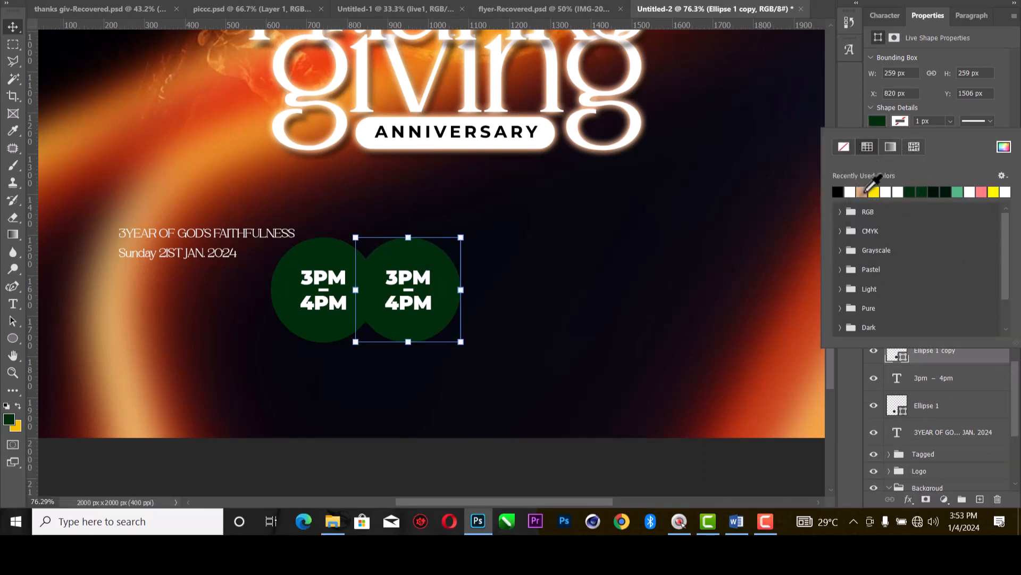
click(863, 192)
click(845, 148)
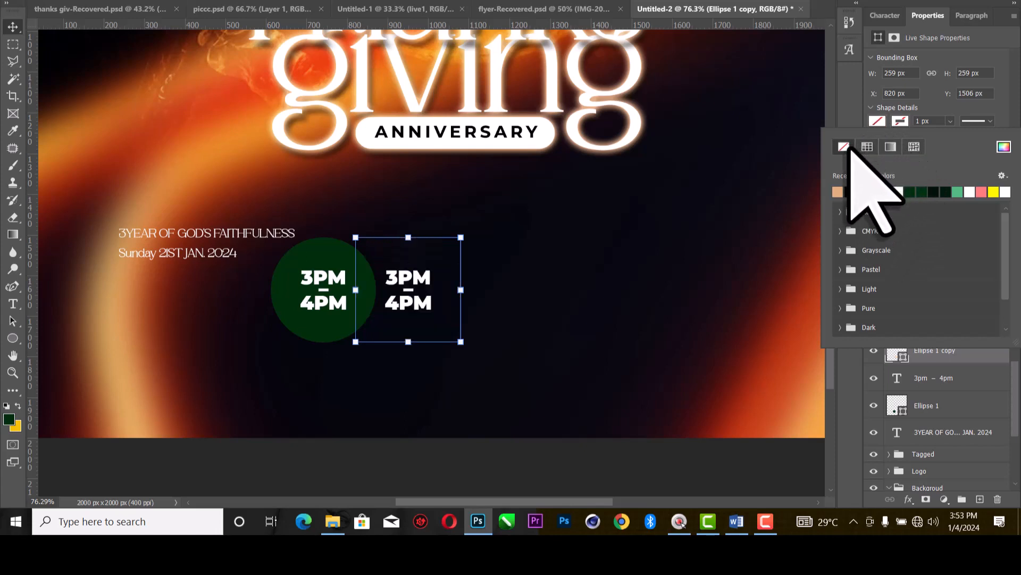
click(901, 121)
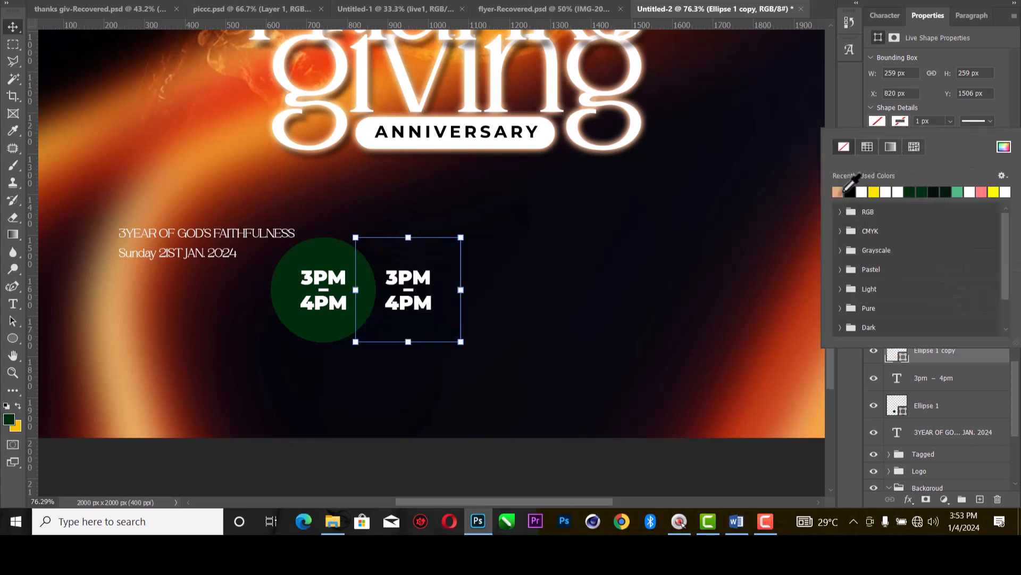
click(841, 191)
click(928, 122)
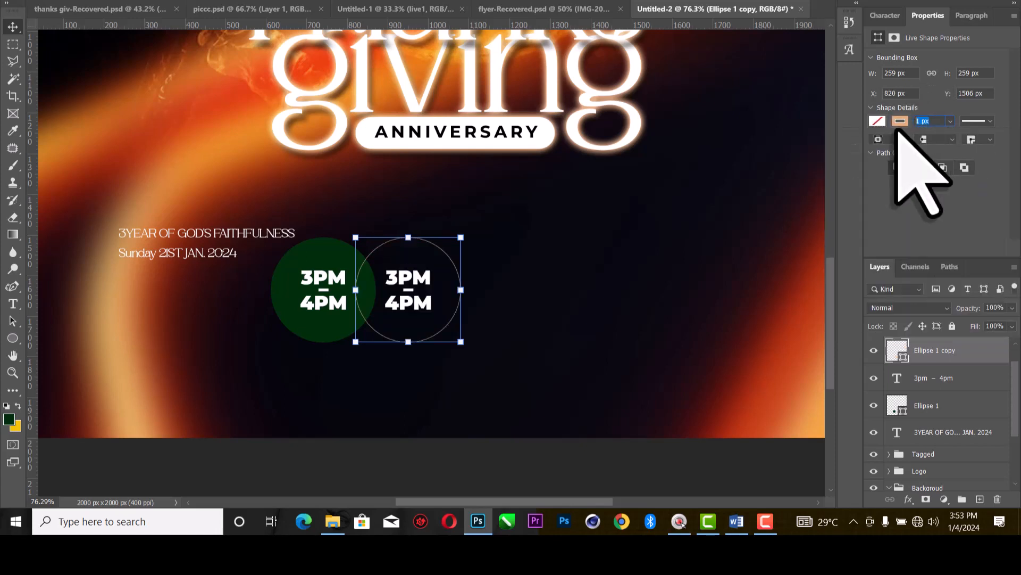
text(5)
key(Return)
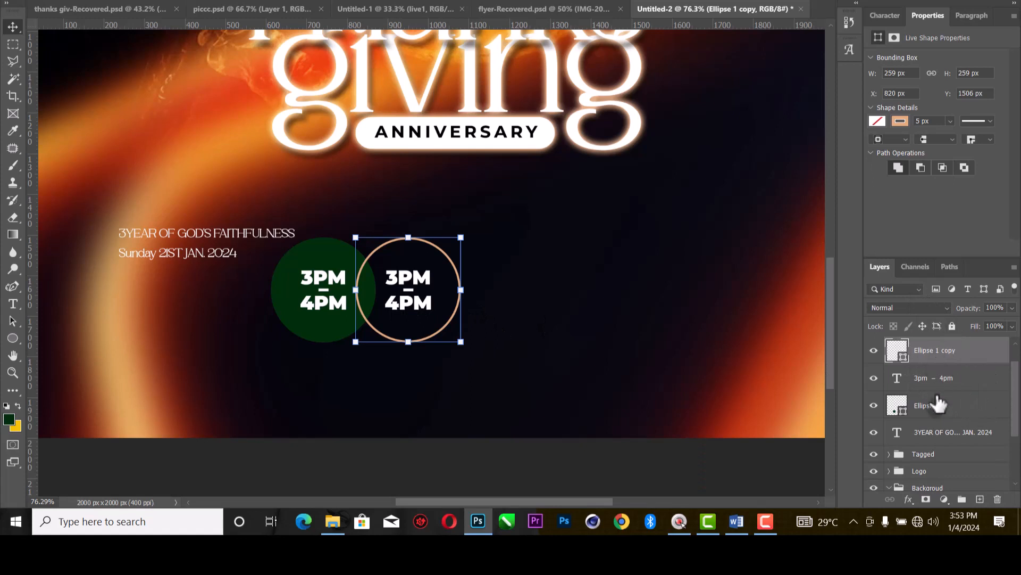
Move the green circle and its time text layers above the copied time text and peach-outlined circle layers.
click(941, 407)
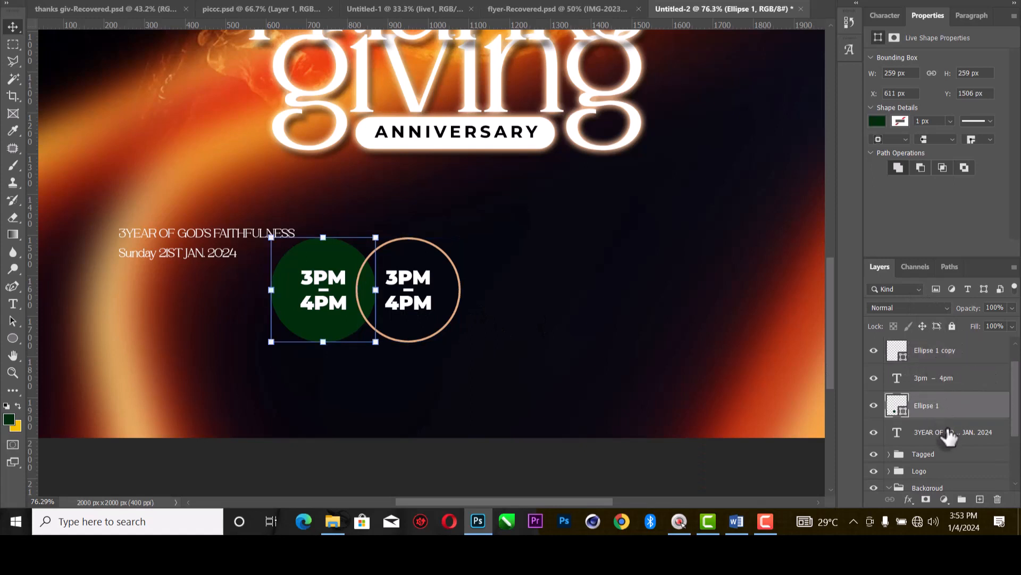
ctrl+click(950, 384)
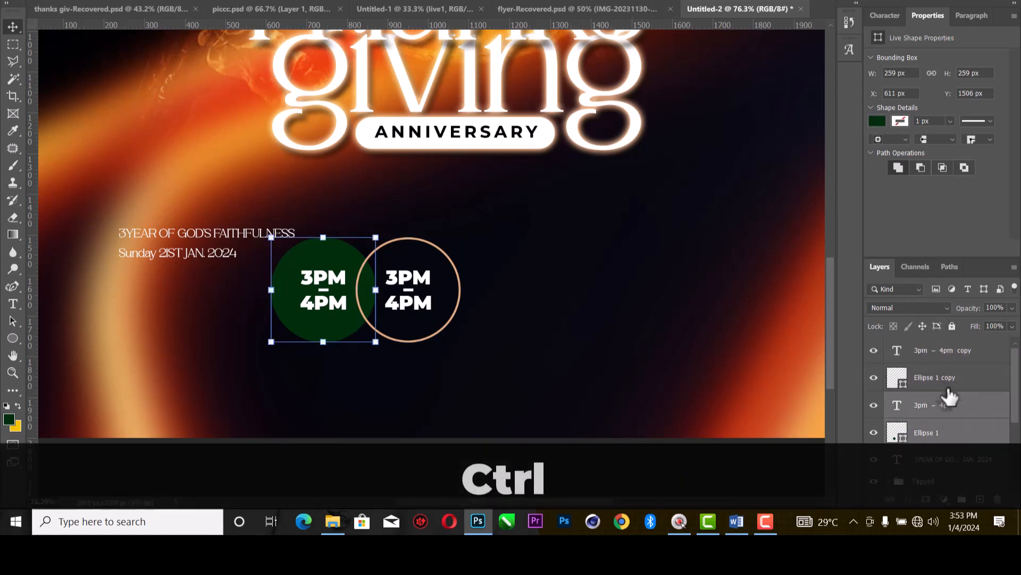
drag(949, 404, 940, 343)
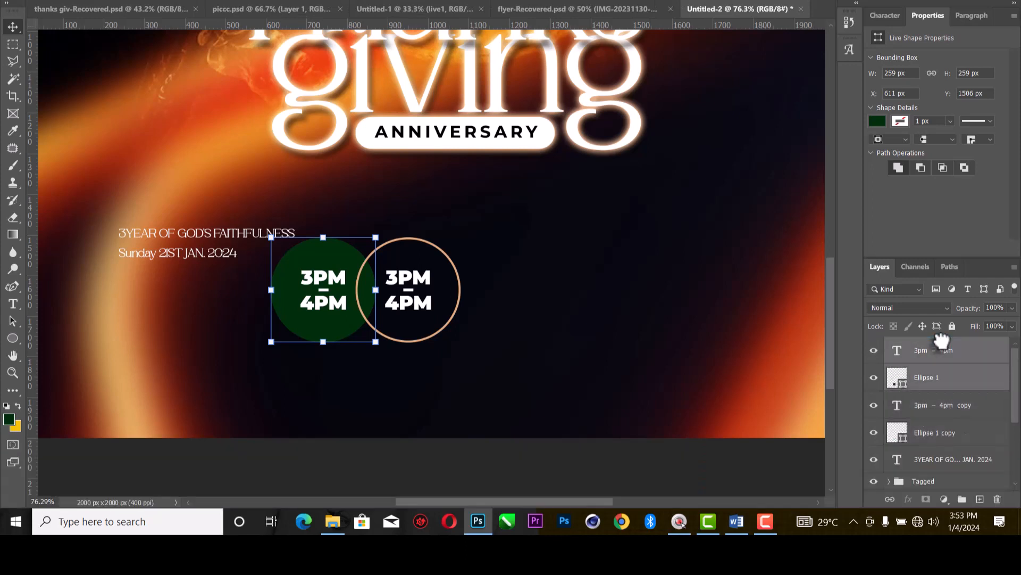
Replace the copied time text in the outlined circle with three lines reading "SUNDAY", "21ST JAN." and "2024".
click(426, 288)
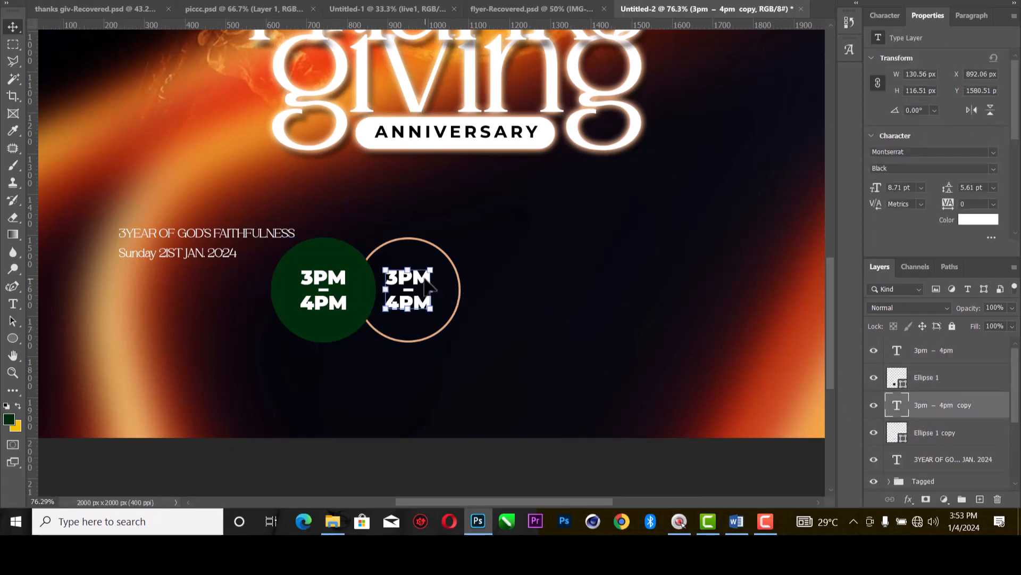
key(t)
click(424, 275)
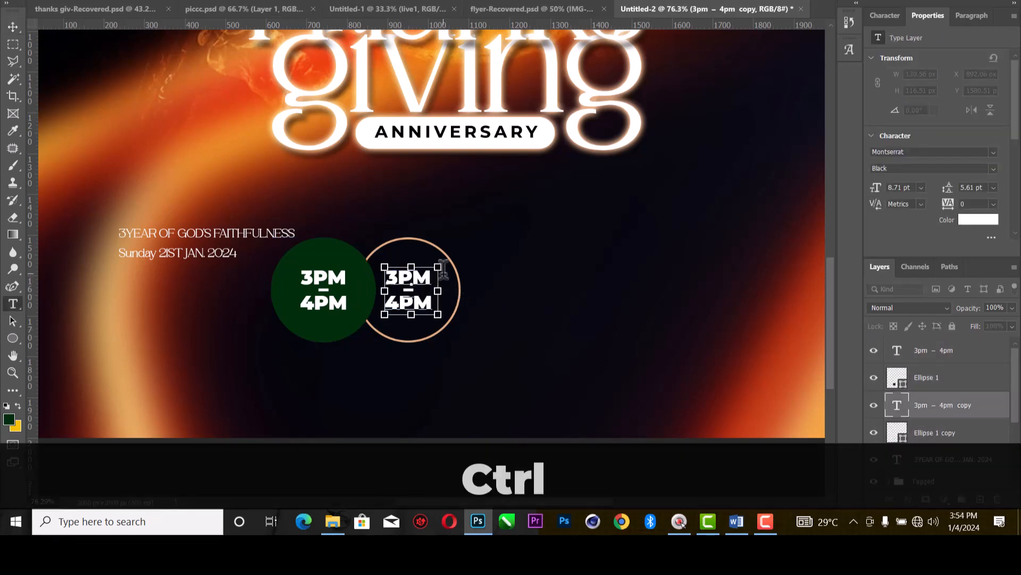
key(ctrl+a)
text(s)
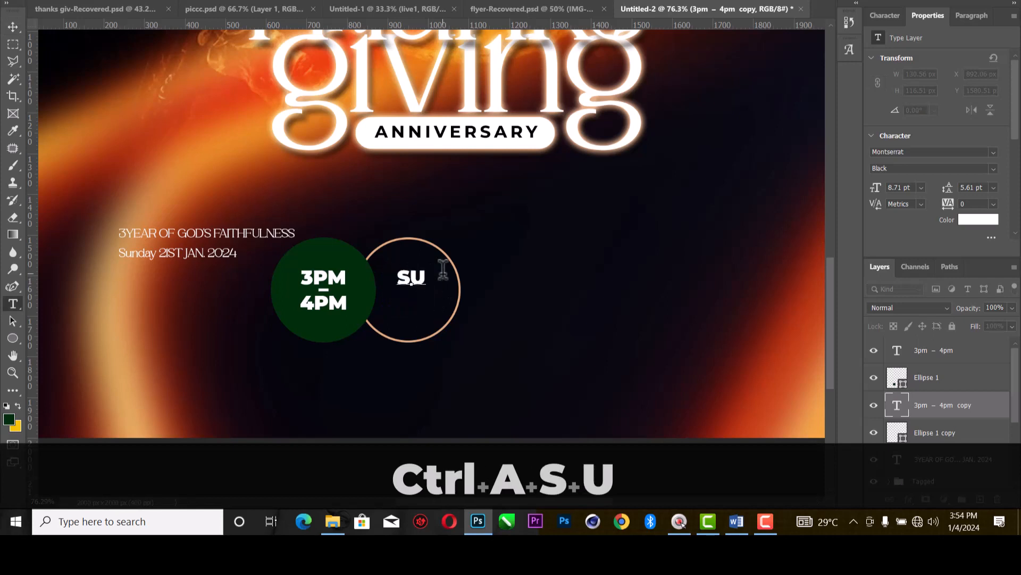
text(unday)
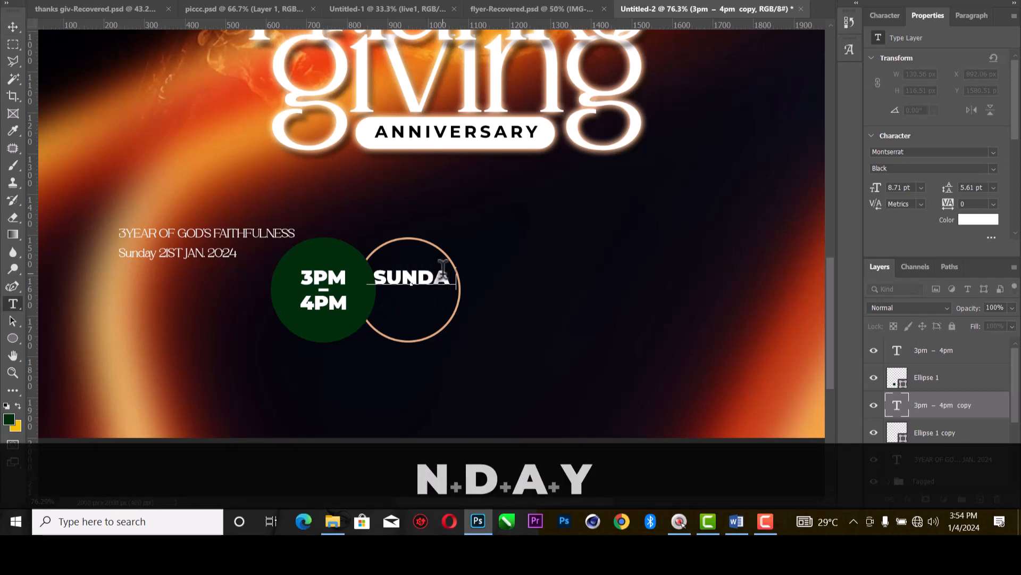
key(Return)
text(2)
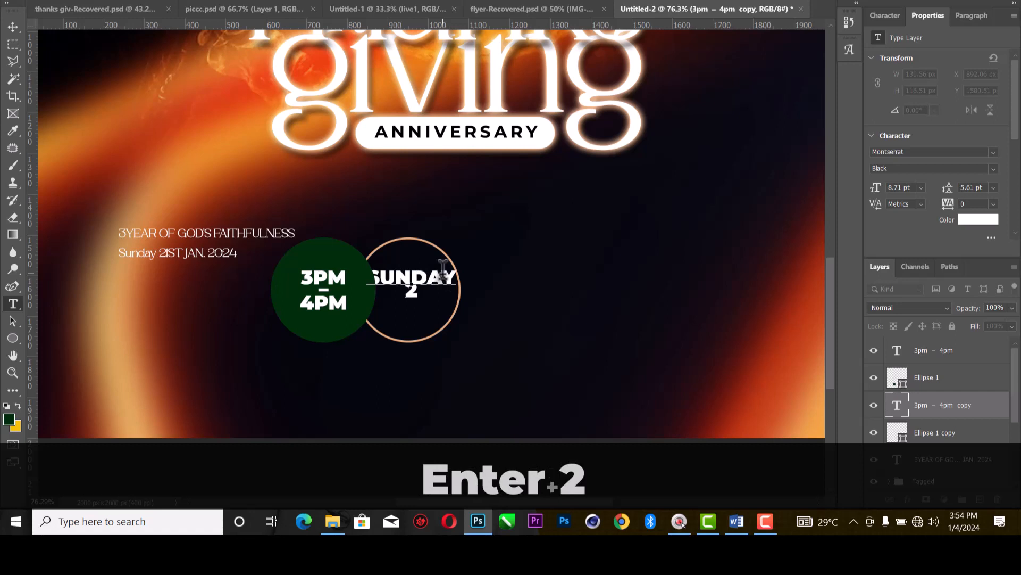
text(1)
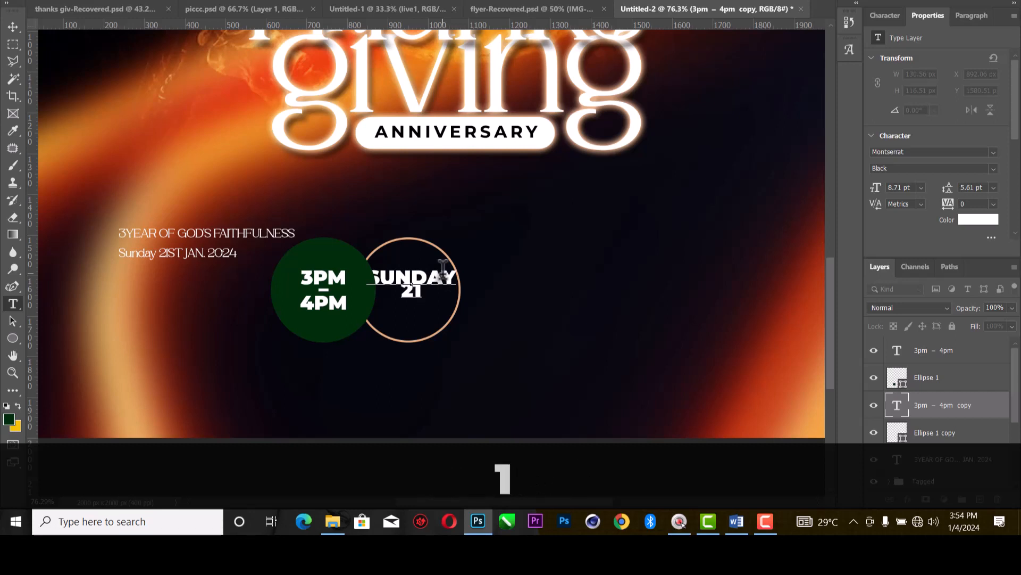
text(ST J)
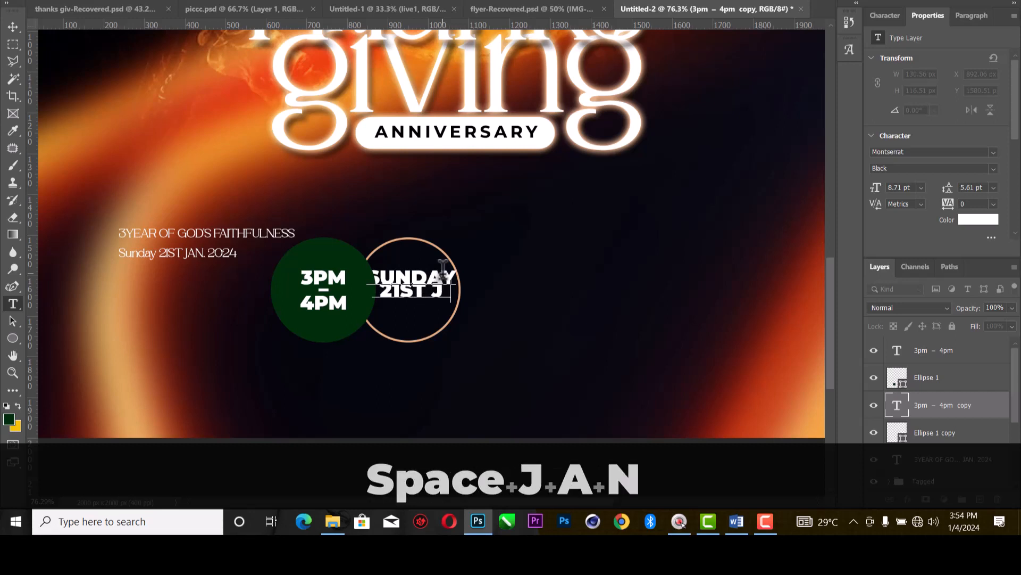
text(AN.)
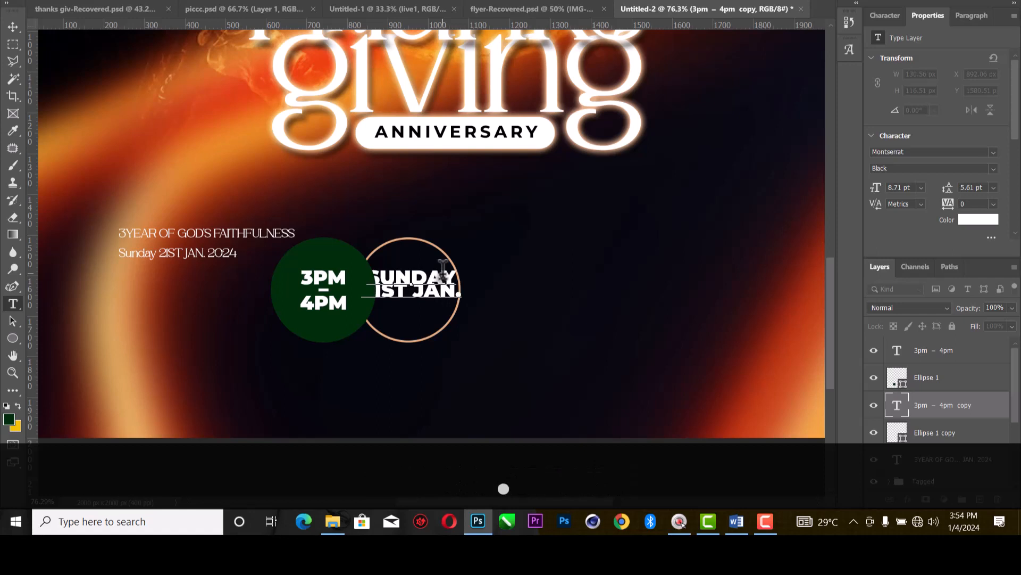
key(Return)
text(2023)
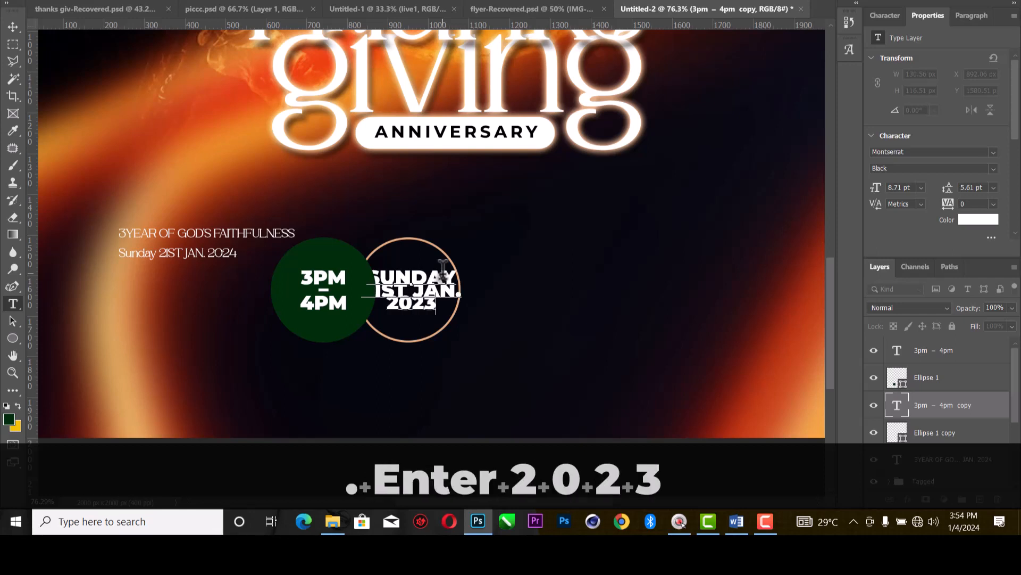
key(BackSpace)
text(4)
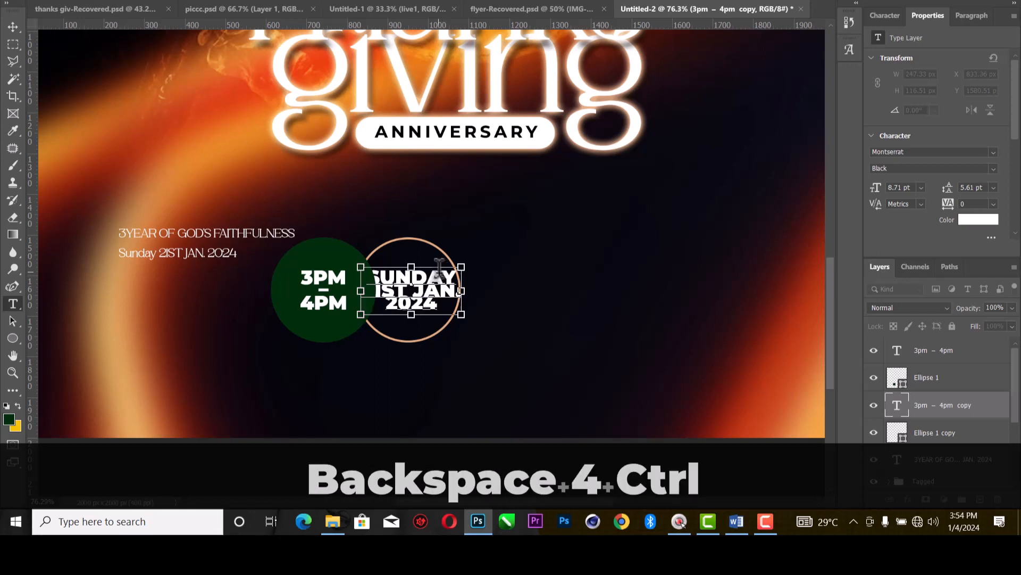
Left-align all three lines of the date text and commit the edit.
key(ctrl+a)
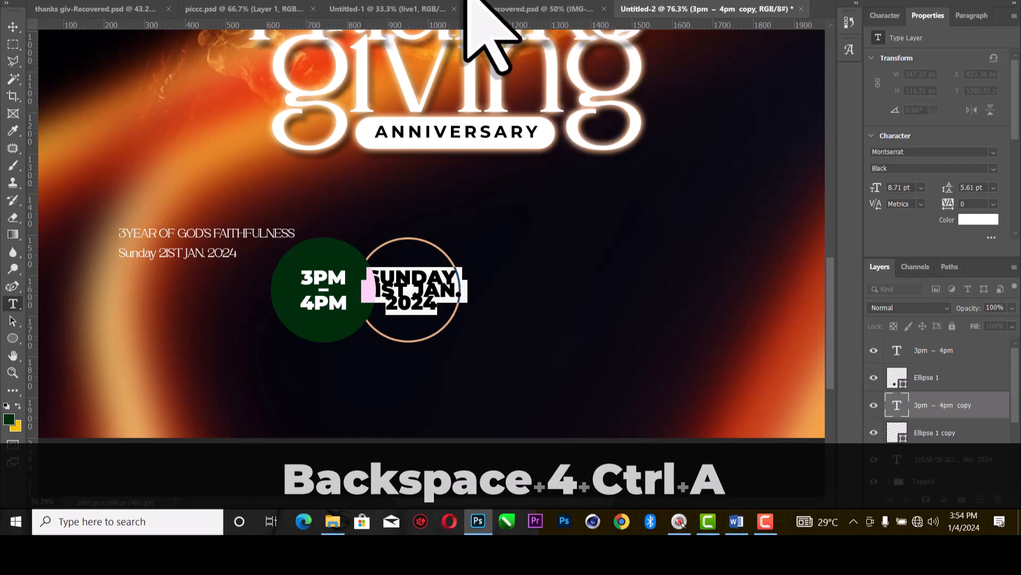
click(463, 2)
click(638, 1)
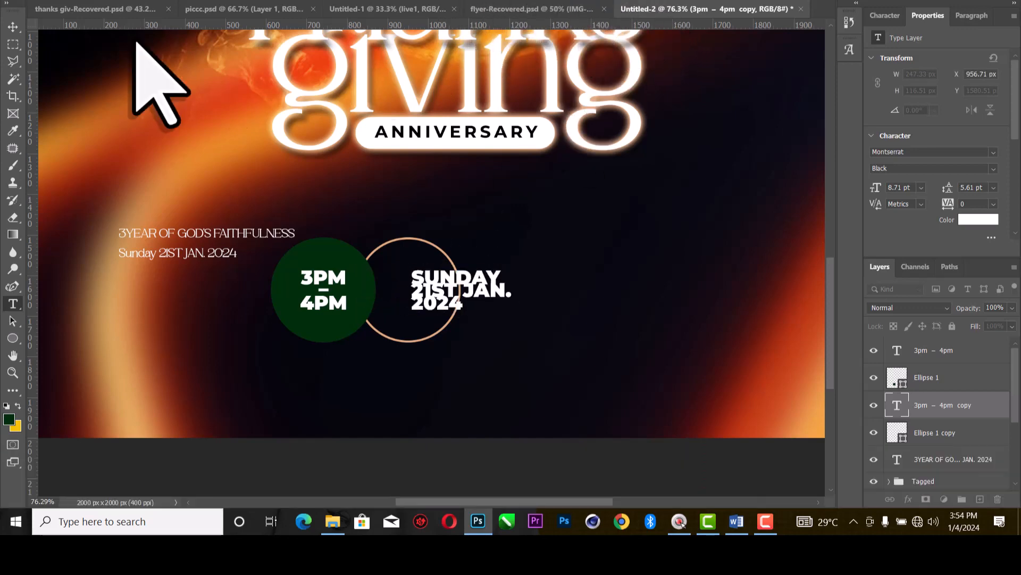
click(13, 27)
Adjust the date text's leading and scale it to fit inside the outlined circle, at about 6.17 pt with 5.47 pt leading.
scroll(387, 307, up, 3)
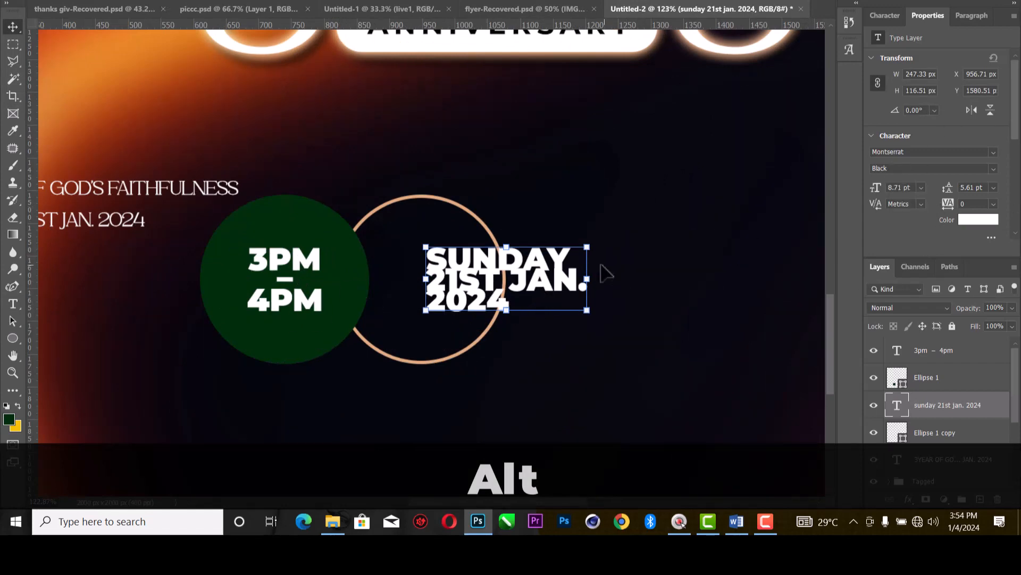
click(993, 187)
click(986, 201)
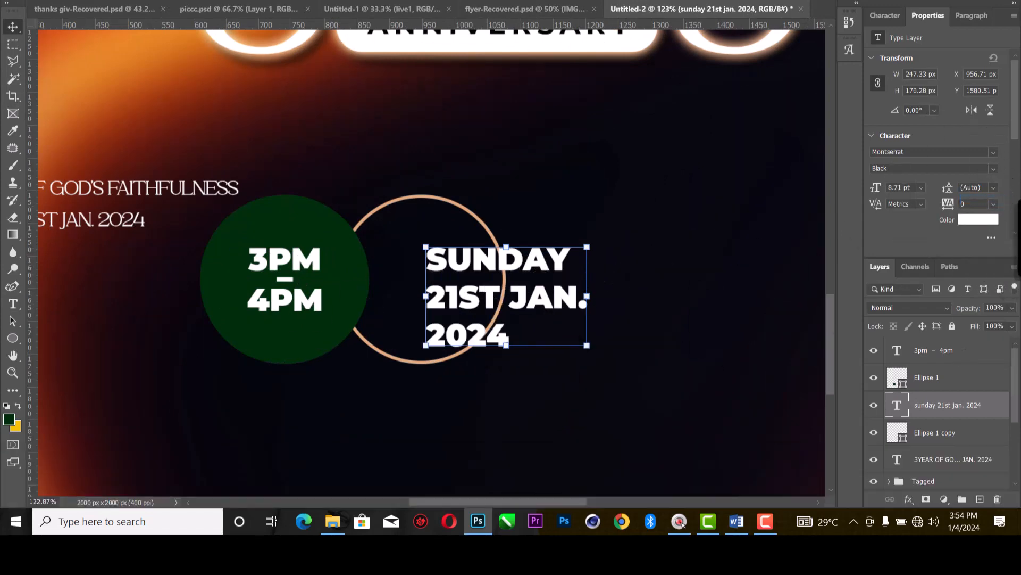
drag(951, 190, 949, 191)
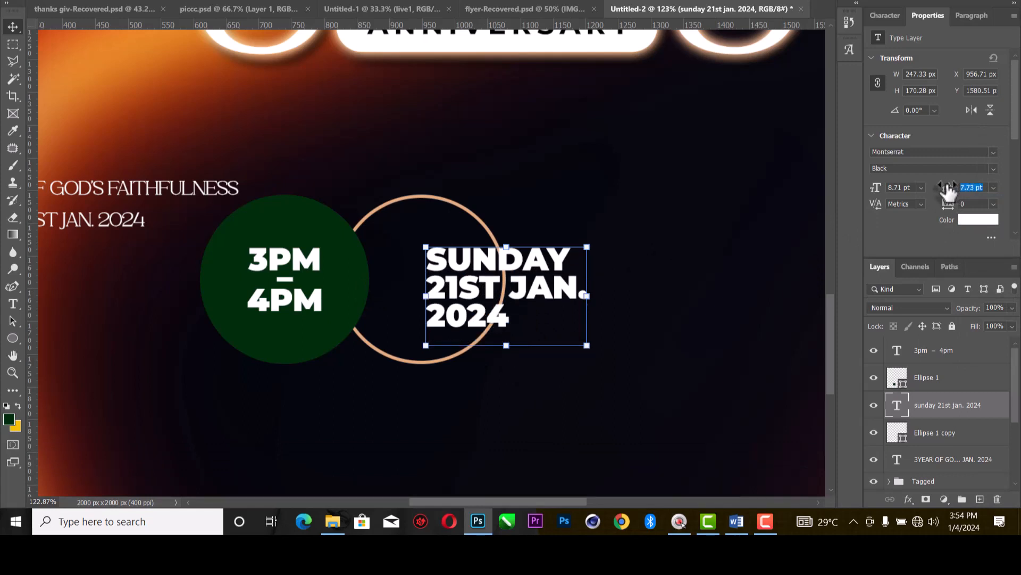
drag(589, 283, 491, 248)
drag(374, 285, 379, 281)
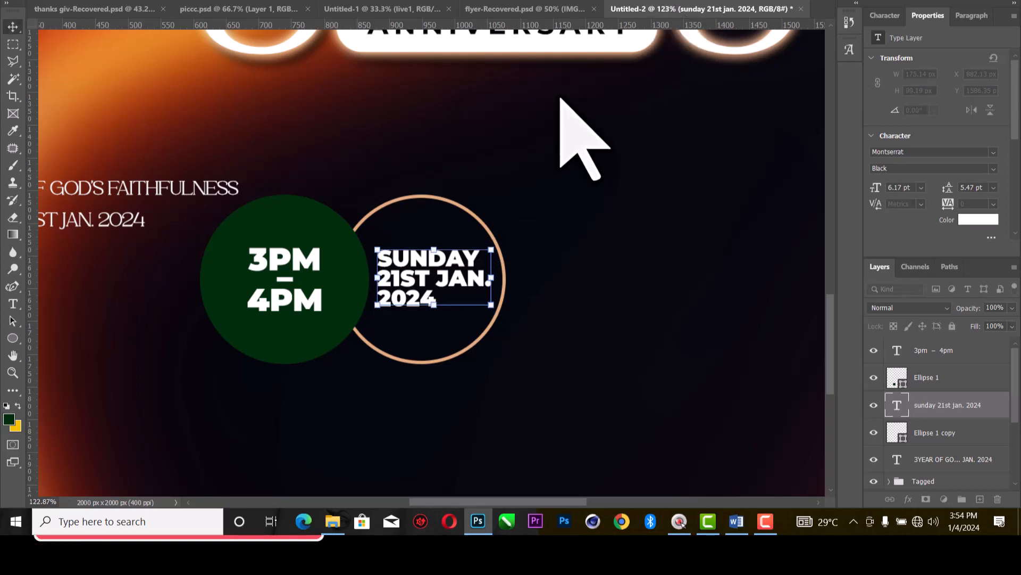
Delete the "Sunday 21ST JAN. 2024" line from the two-line event text, keeping only "3YEAR OF GOD'S FAITHFULNESS".
scroll(484, 239, down, 3)
scroll(432, 312, up, 2)
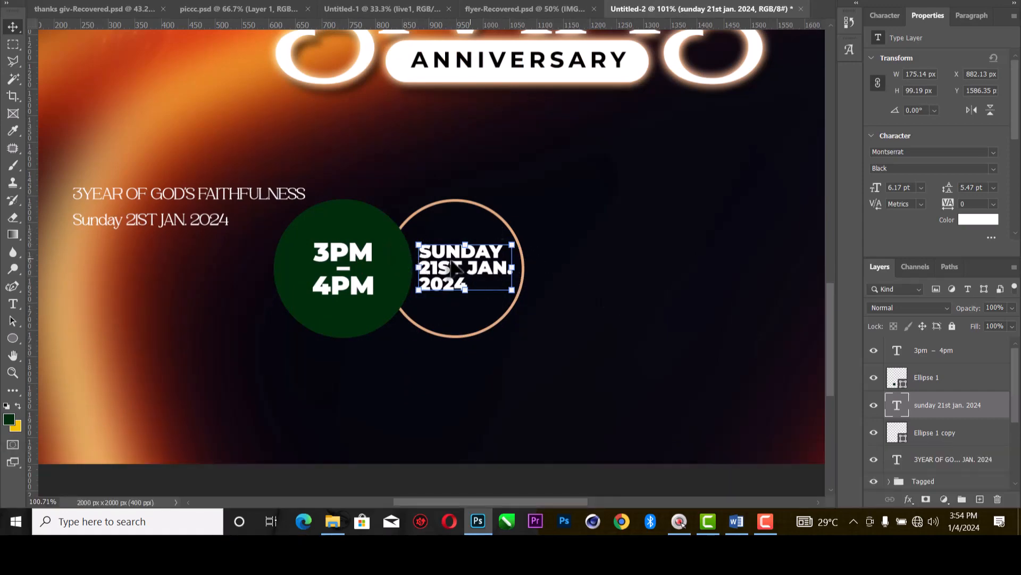
click(234, 199)
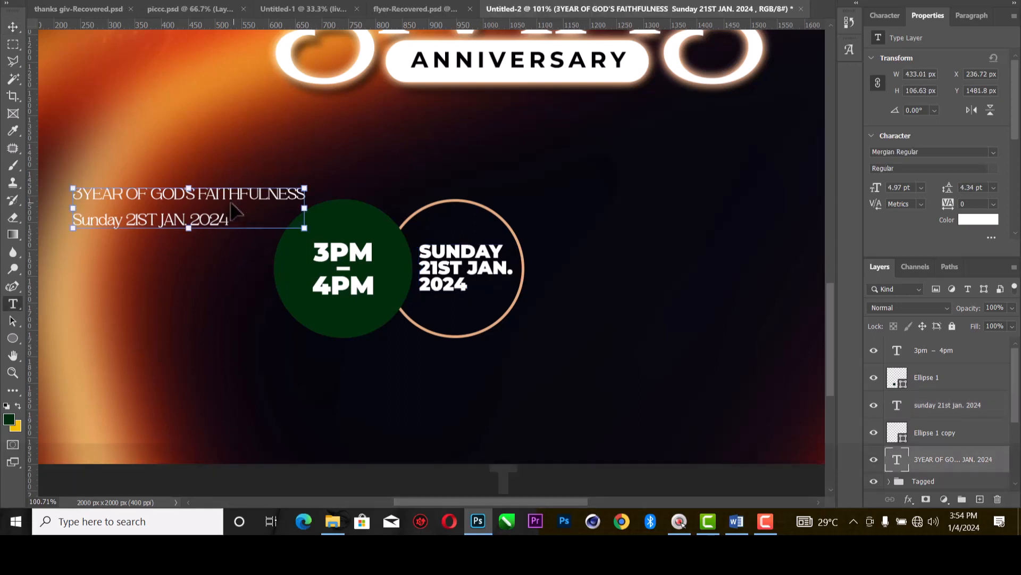
key(t)
drag(76, 219, 289, 215)
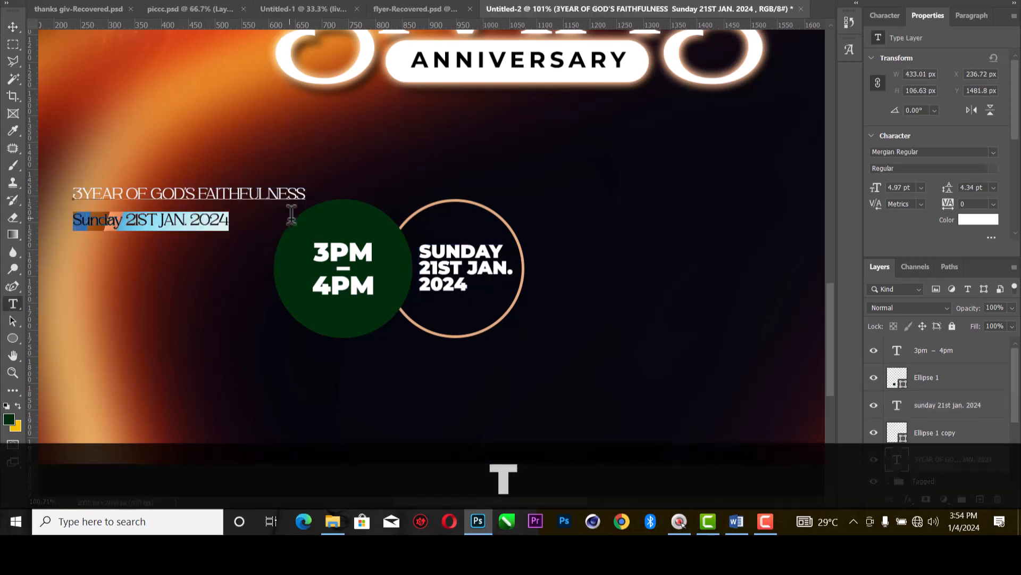
key(BackSpace)
key(BackSpace)
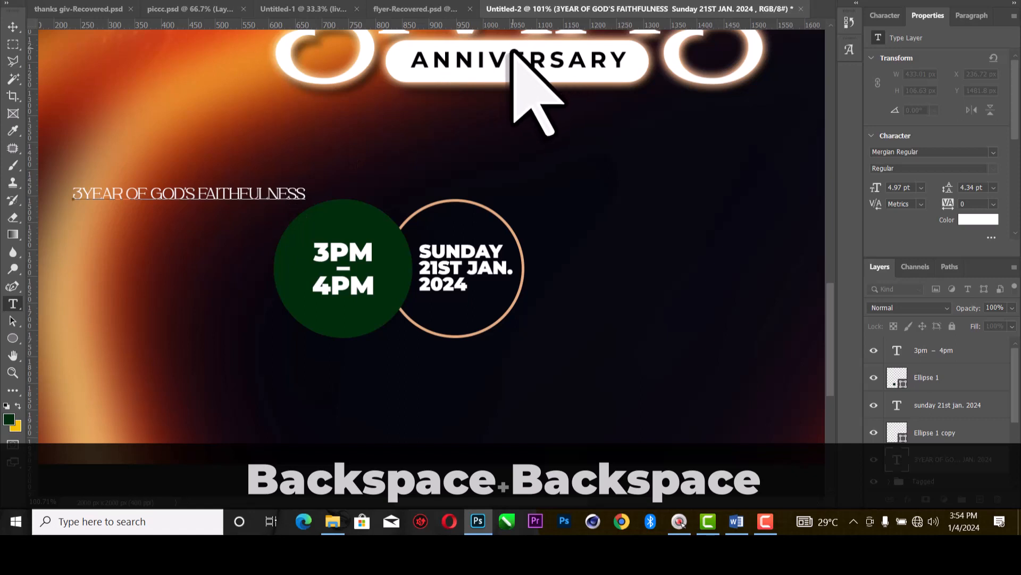
click(628, 0)
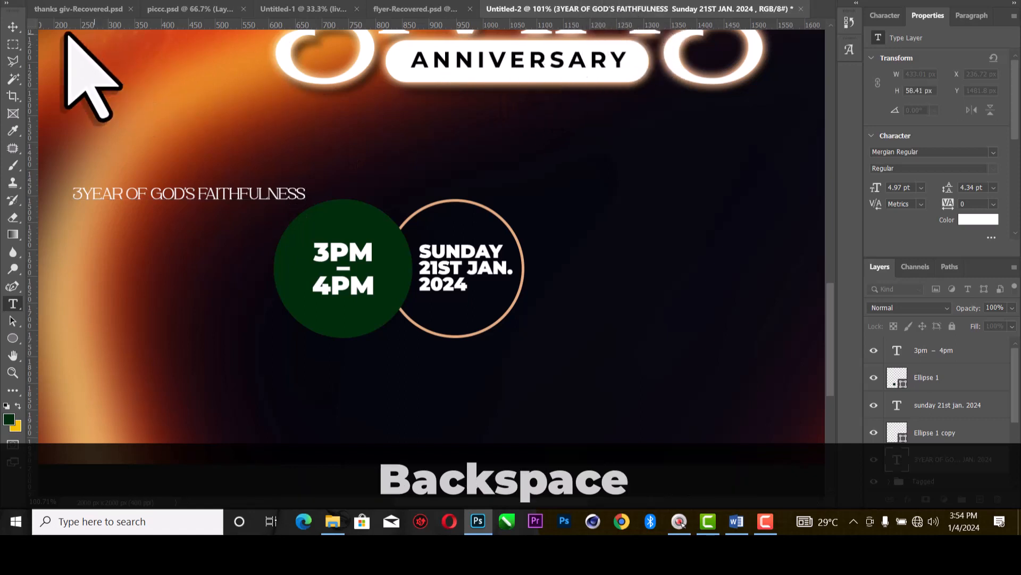
click(13, 26)
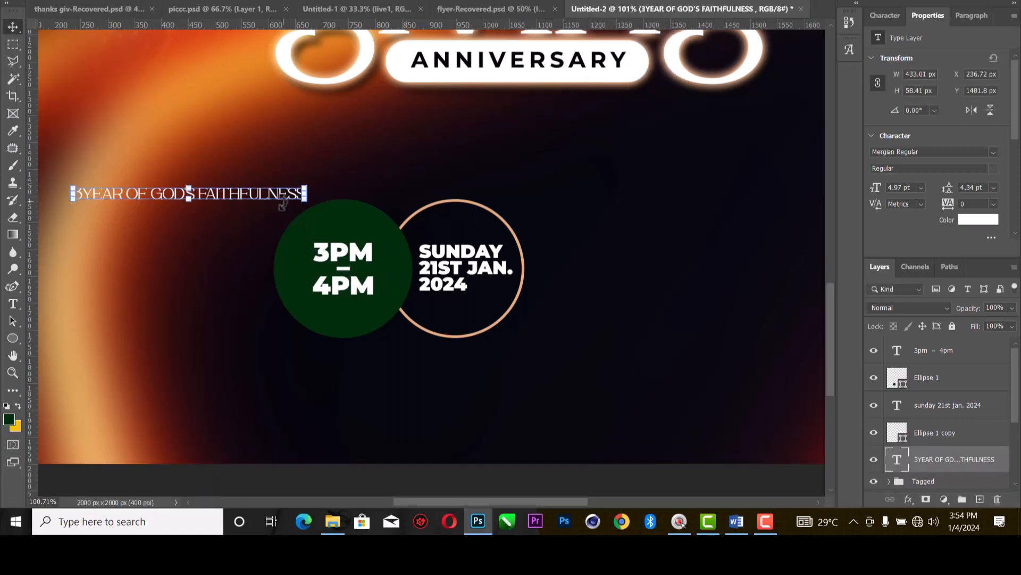
Move the faithfulness text to the right of the outlined circle and break it into two lines before "FAITHFULNESS".
drag(270, 196, 734, 257)
key(t)
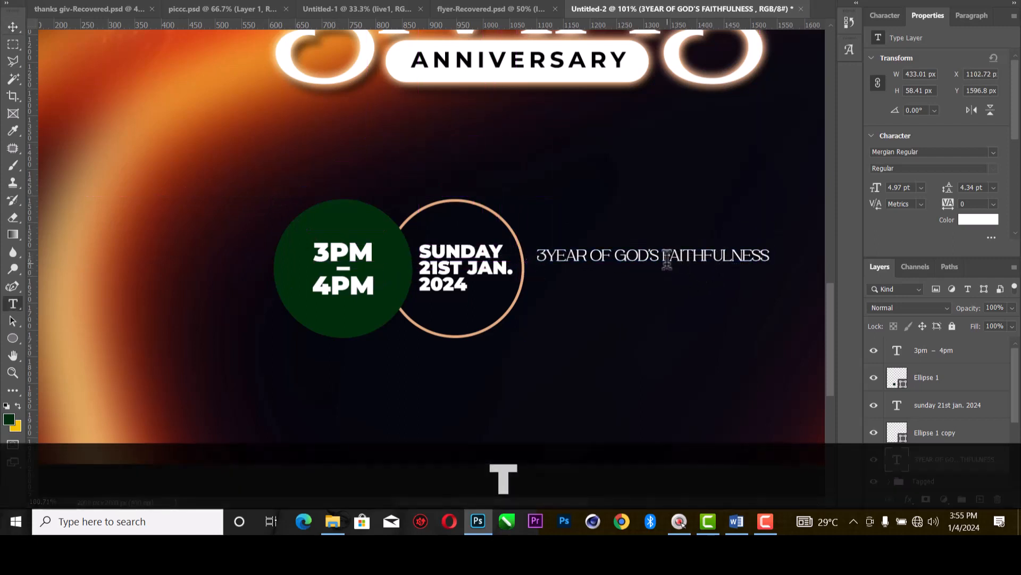
click(663, 255)
key(BackSpace)
key(Return)
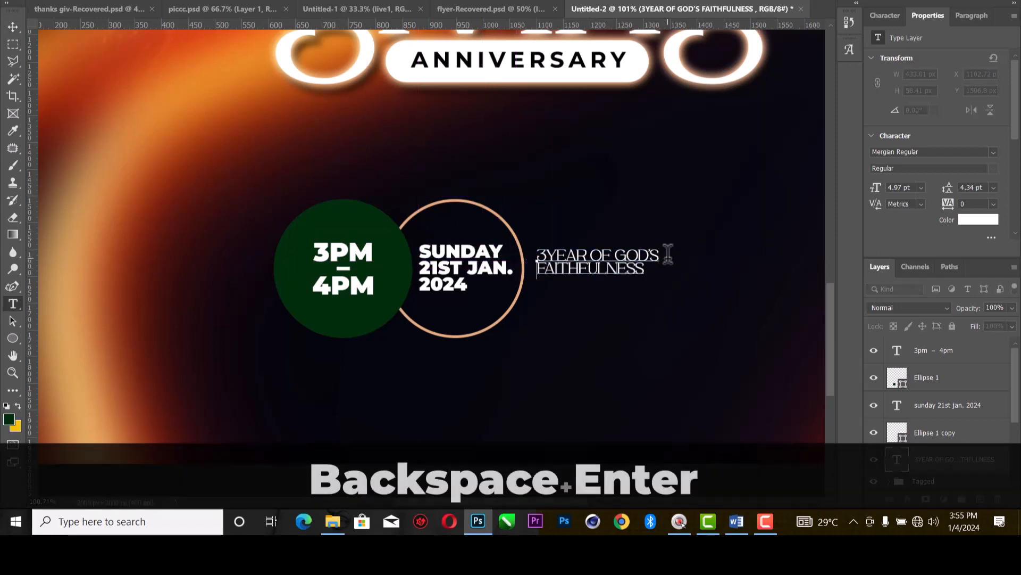
click(628, 2)
key(v)
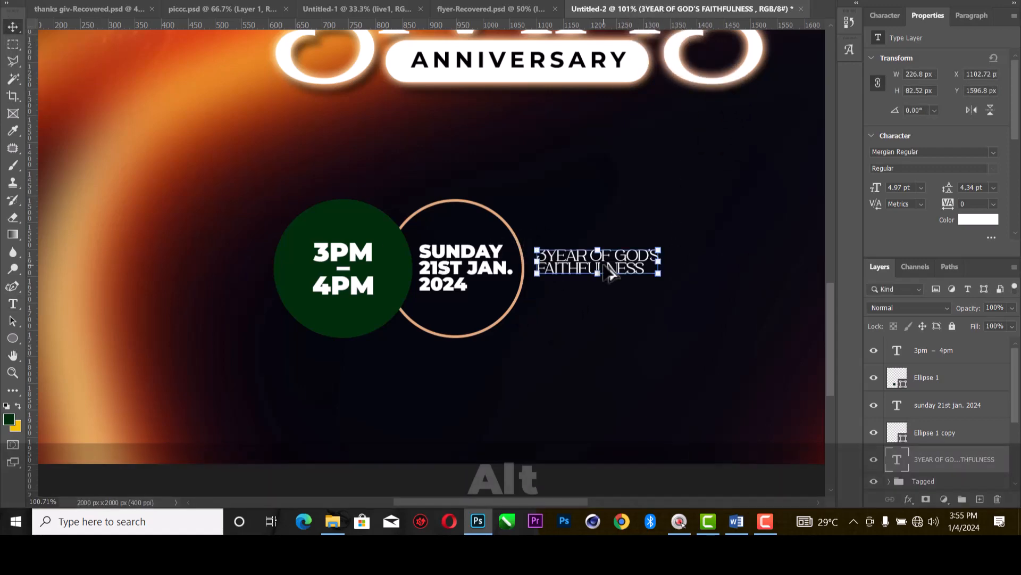
Set the faithfulness text in Montserrat and enlarge it to about 12.18 pt with 10.64 pt leading.
scroll(599, 261, down, 2)
click(992, 153)
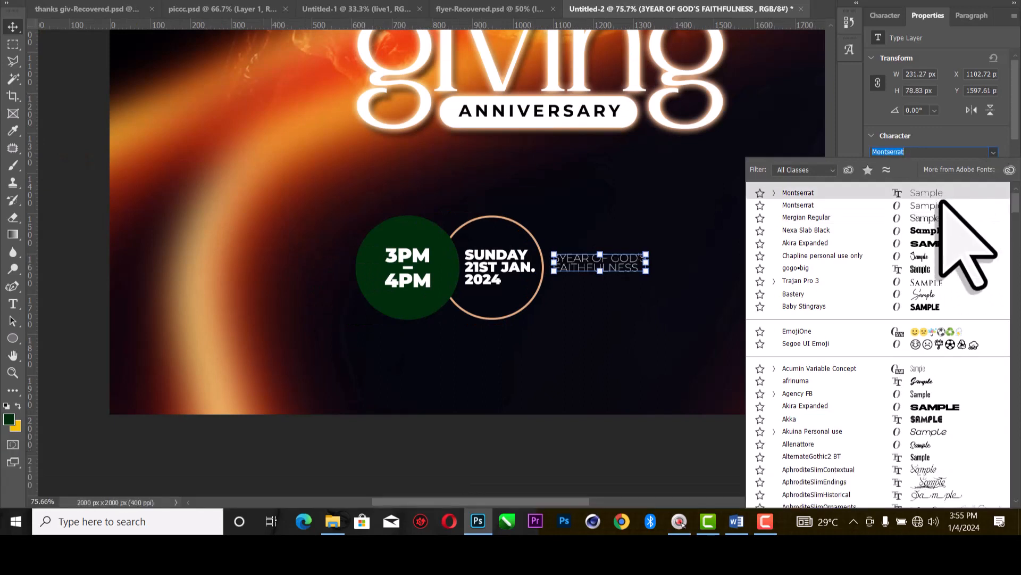
click(708, 293)
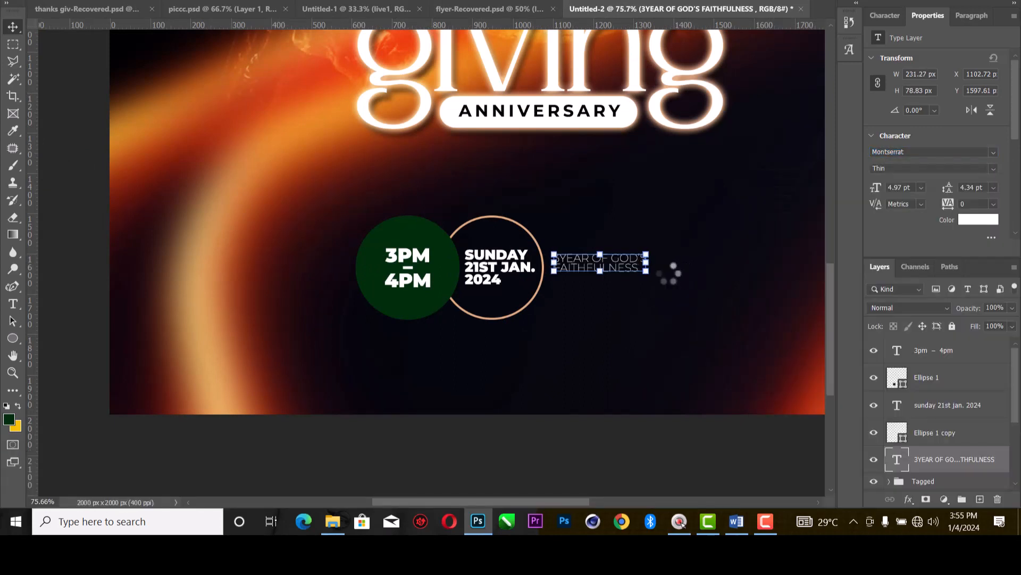
drag(646, 261, 761, 256)
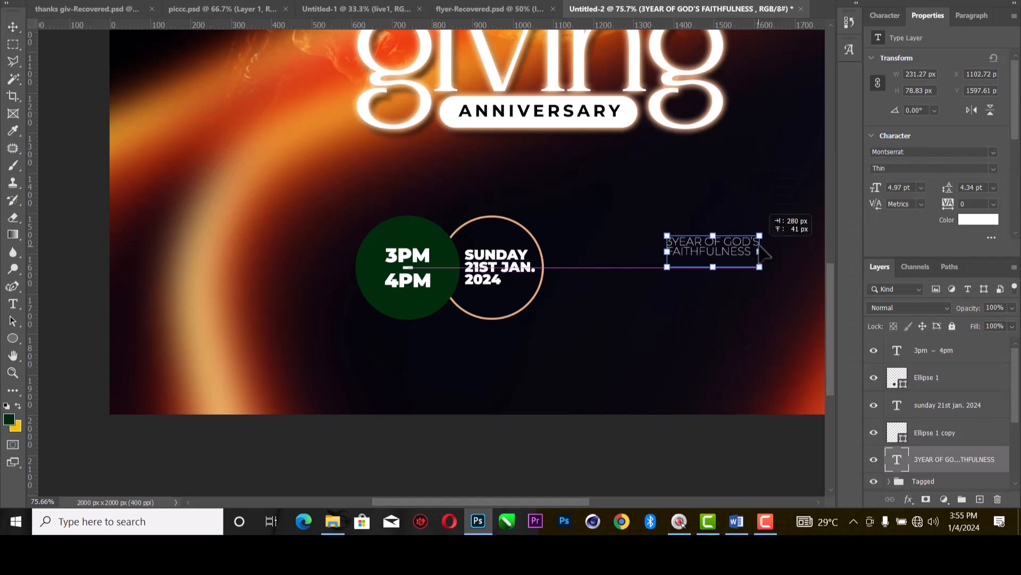
key(ctrl+z)
drag(652, 269, 782, 268)
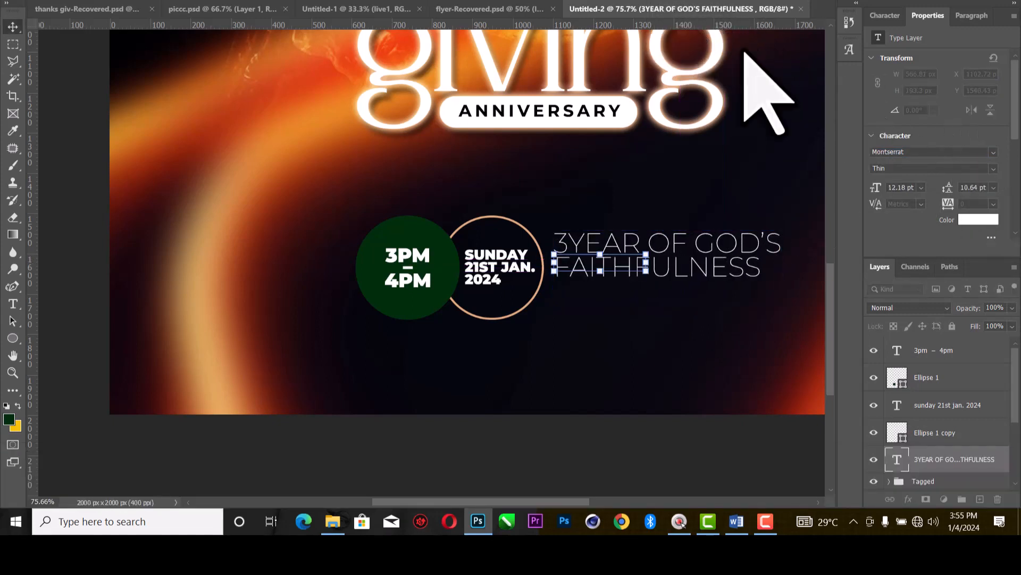
Give the faithfulness text the Black weight and lower it beside the outlined circle, at about X 1104, Y 1588 px.
click(991, 169)
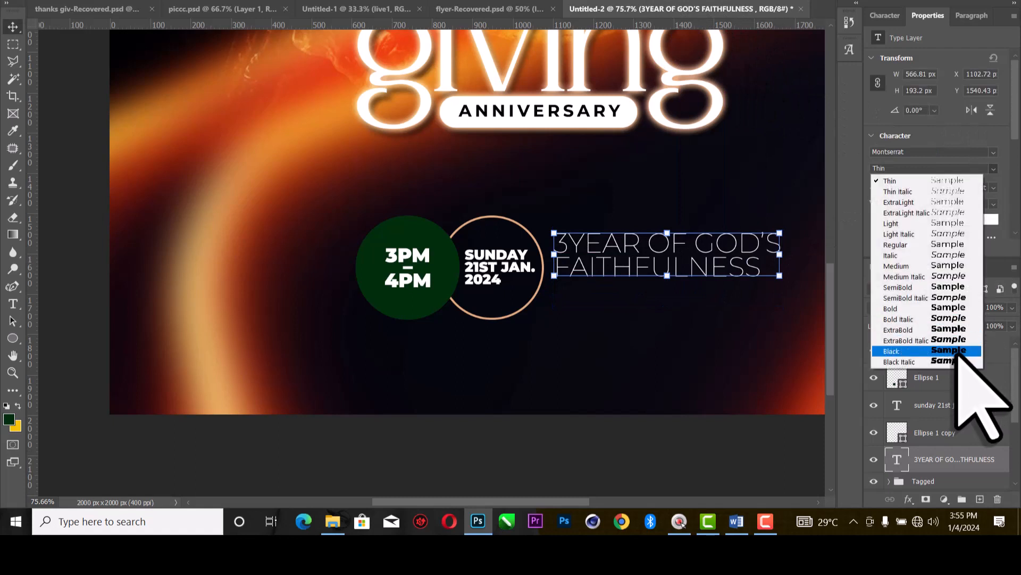
click(904, 352)
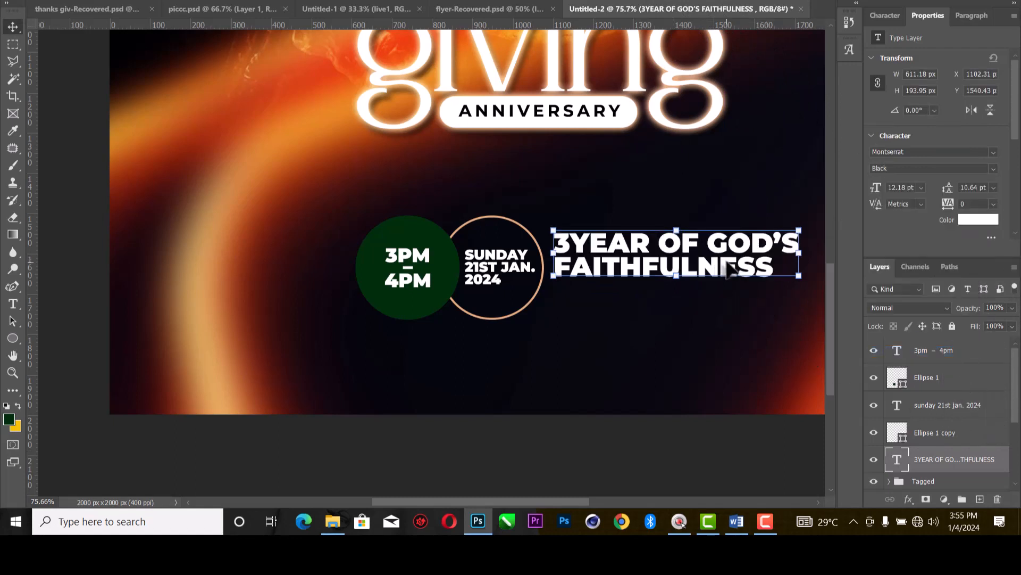
drag(717, 265, 721, 287)
scroll(697, 269, down, 5)
scroll(444, 404, up, 3)
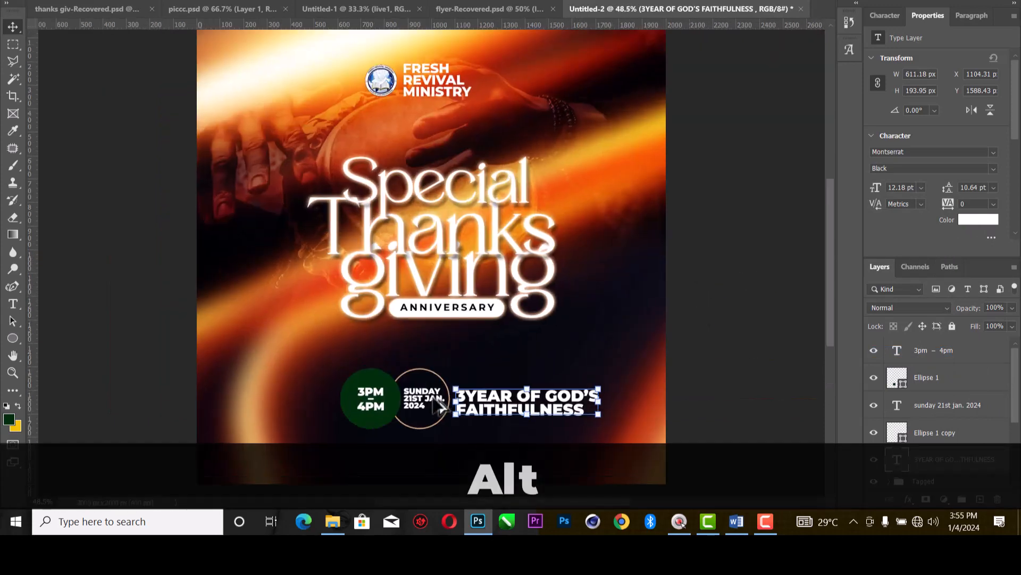
Enlarge the faithfulness text beside the outlined circle to about 12.81 pt with 11.19 pt leading.
click(639, 400)
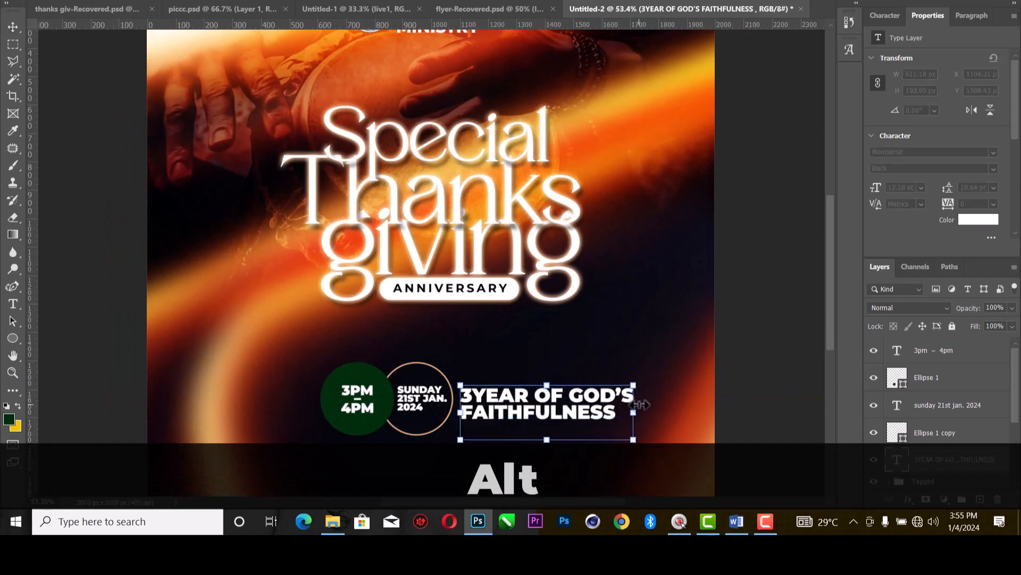
drag(640, 405, 668, 384)
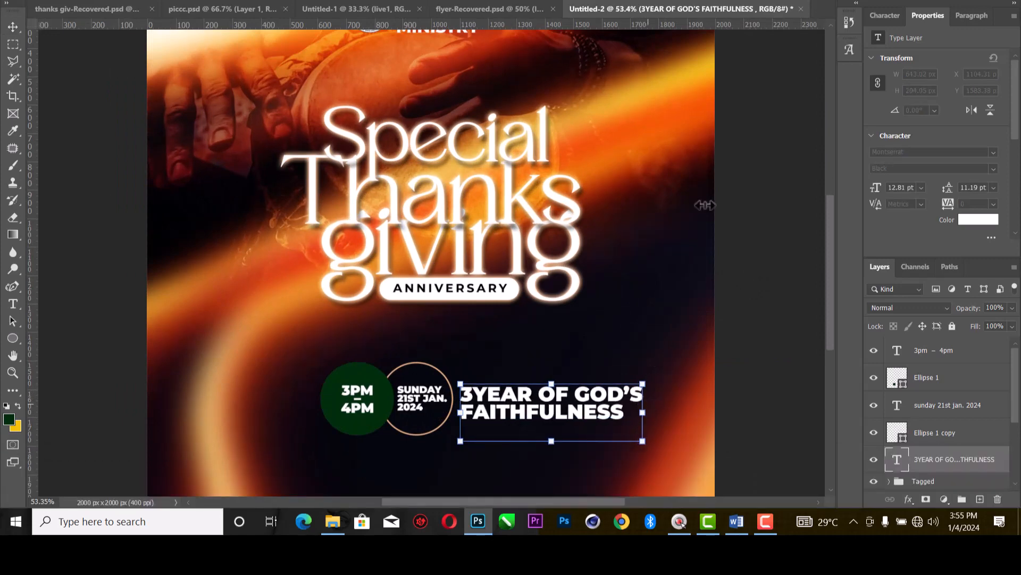
key(Return)
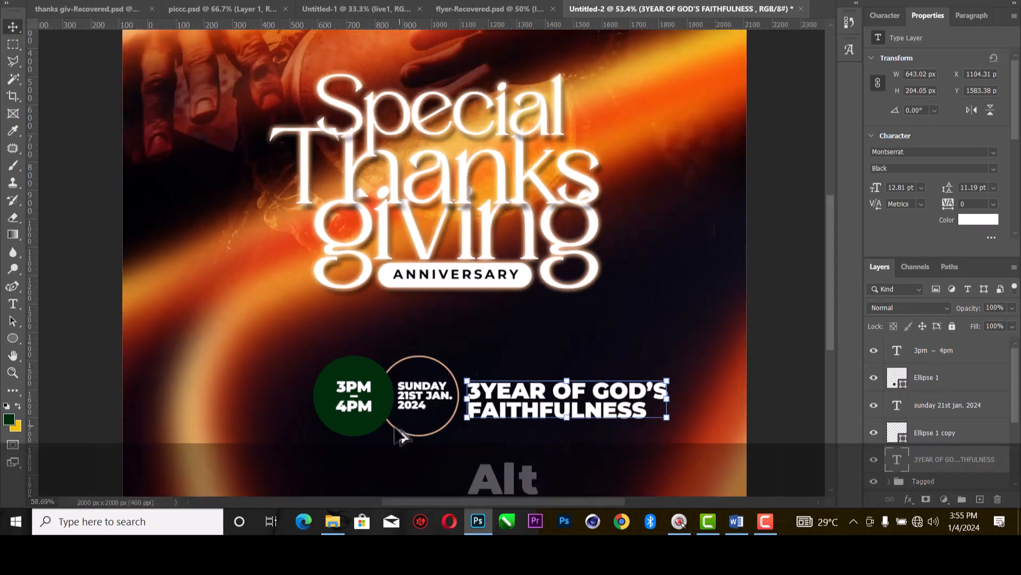
Fill the green time circle with the recently used peach colour that matches the neighbouring circle's outline.
scroll(399, 434, up, 3)
click(367, 346)
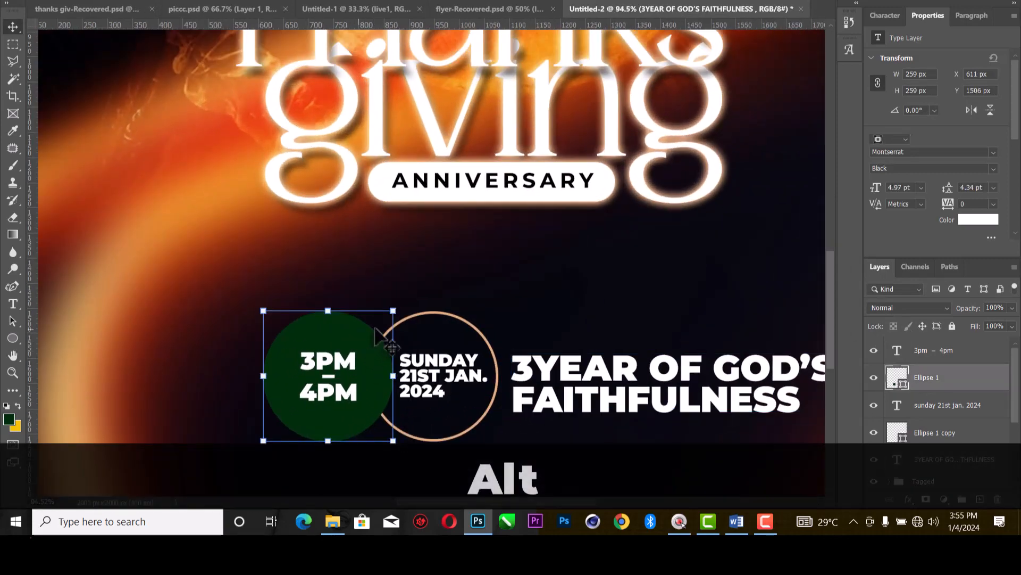
click(877, 121)
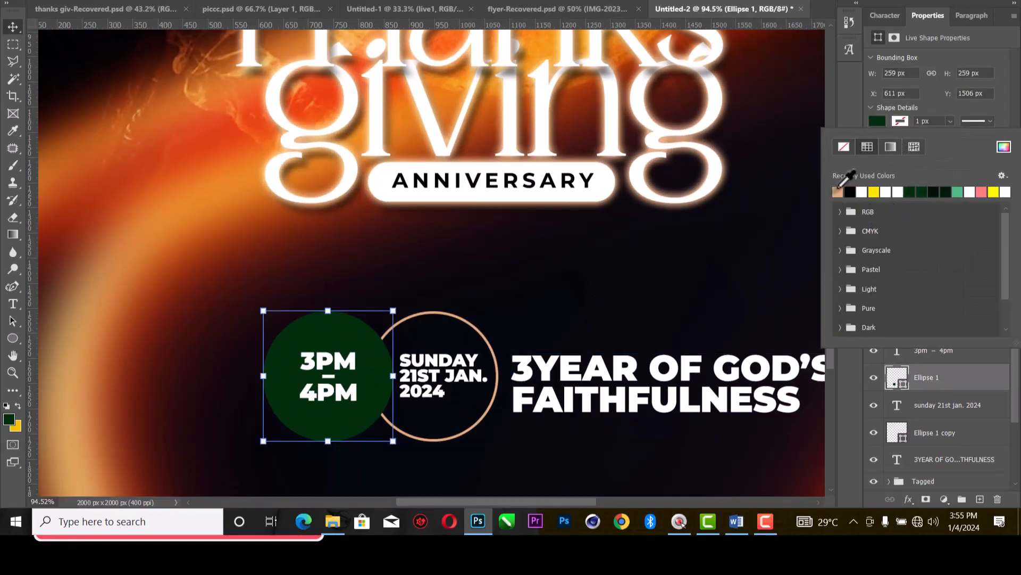
click(837, 191)
click(625, 95)
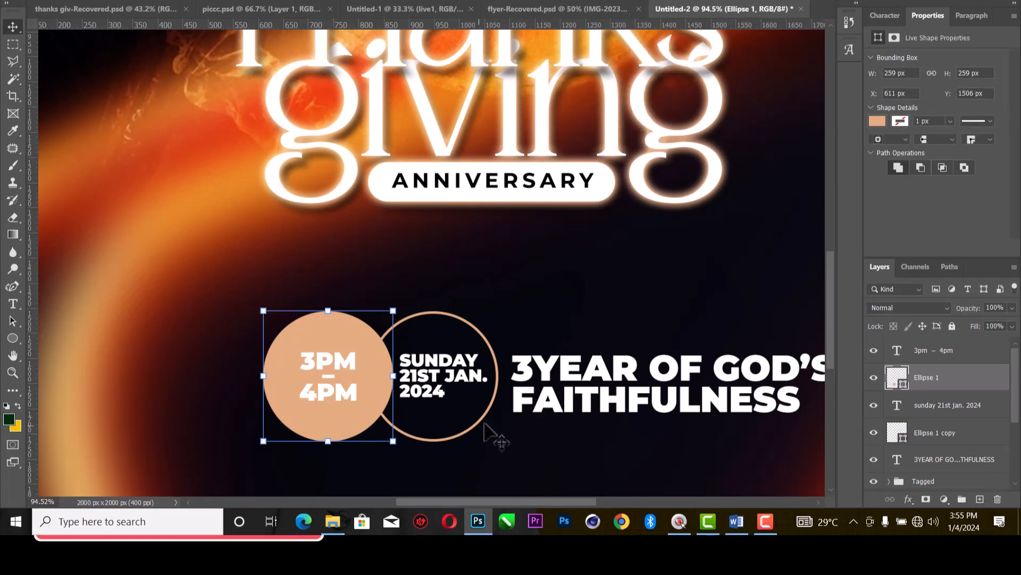
Change the colour of the "3PM – 4PM" text to black (000000).
click(354, 395)
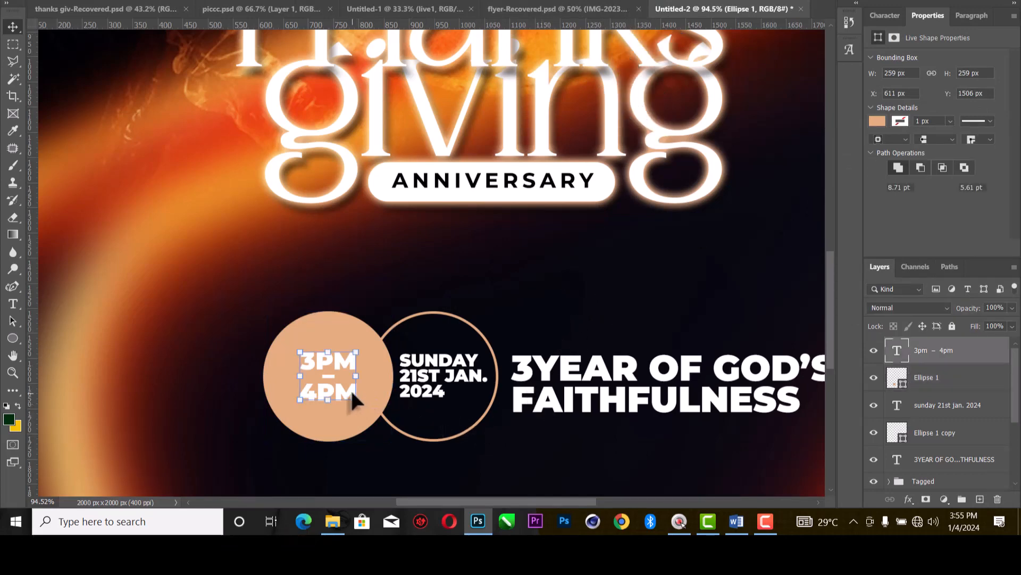
click(977, 223)
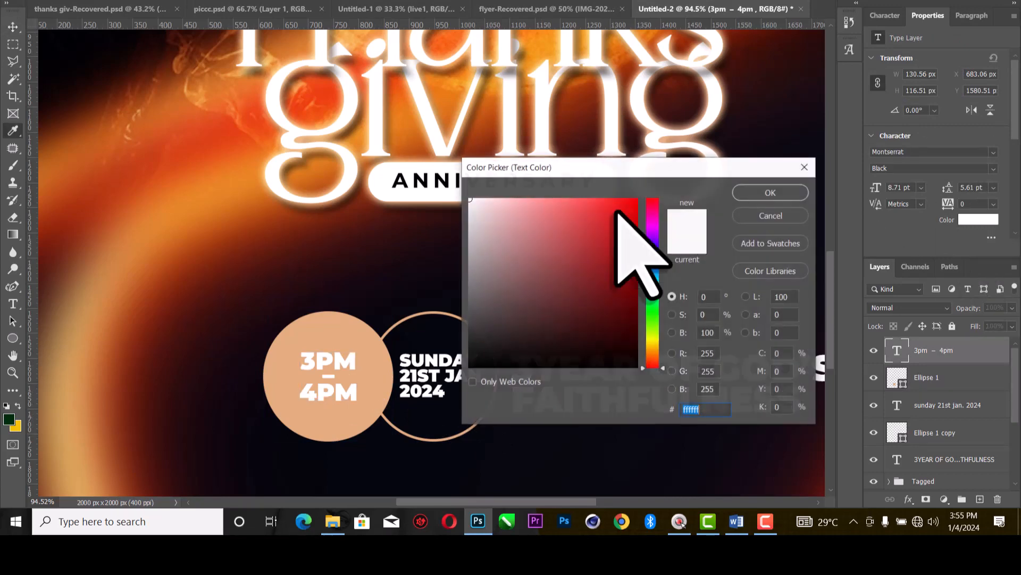
drag(572, 289, 775, 433)
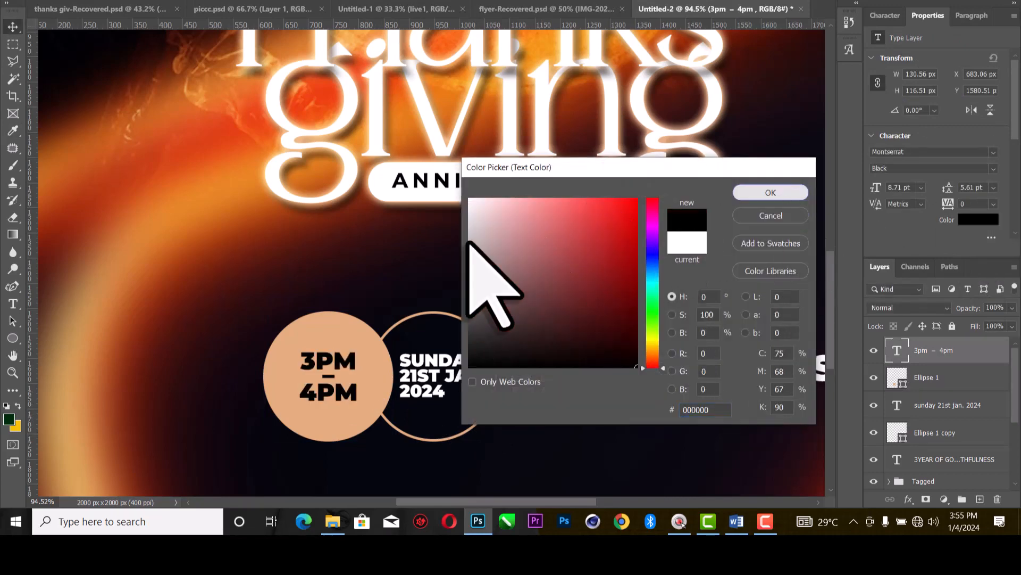
key(Return)
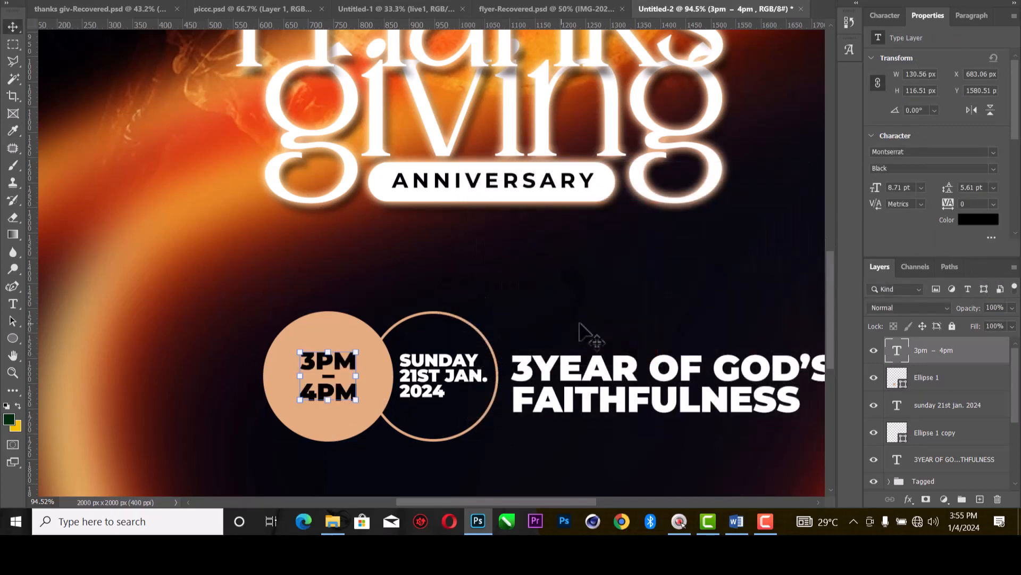
Paste the copied layer style, with Outer Glow and Drop Shadow, onto the filled time circle.
scroll(963, 402, down, 1)
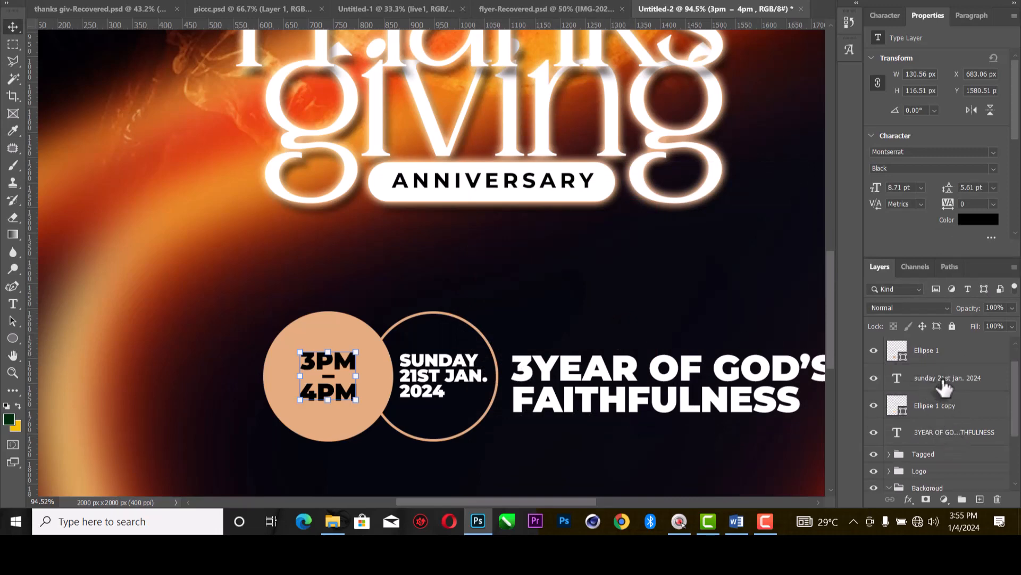
scroll(951, 441, down, 3)
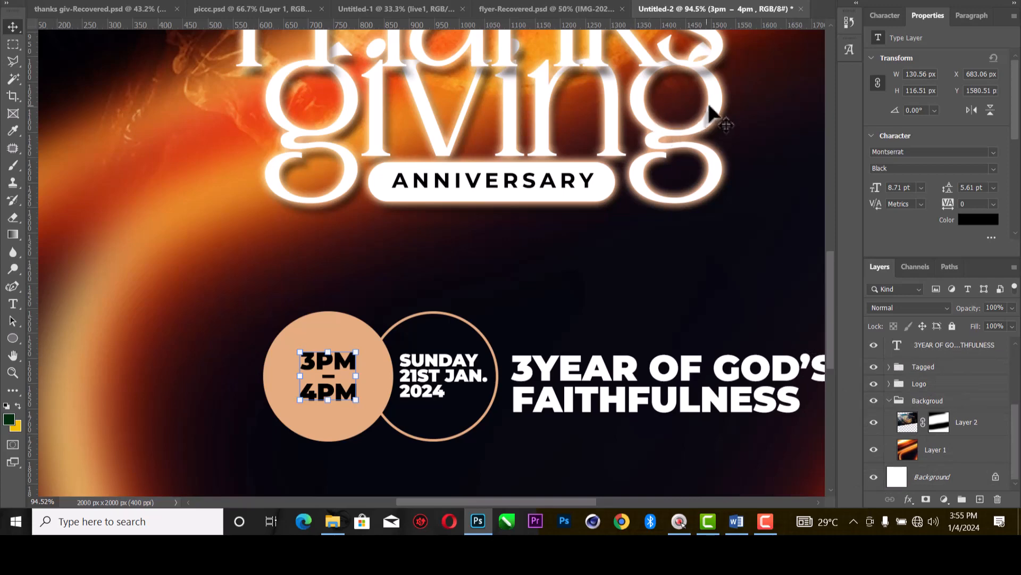
click(311, 332)
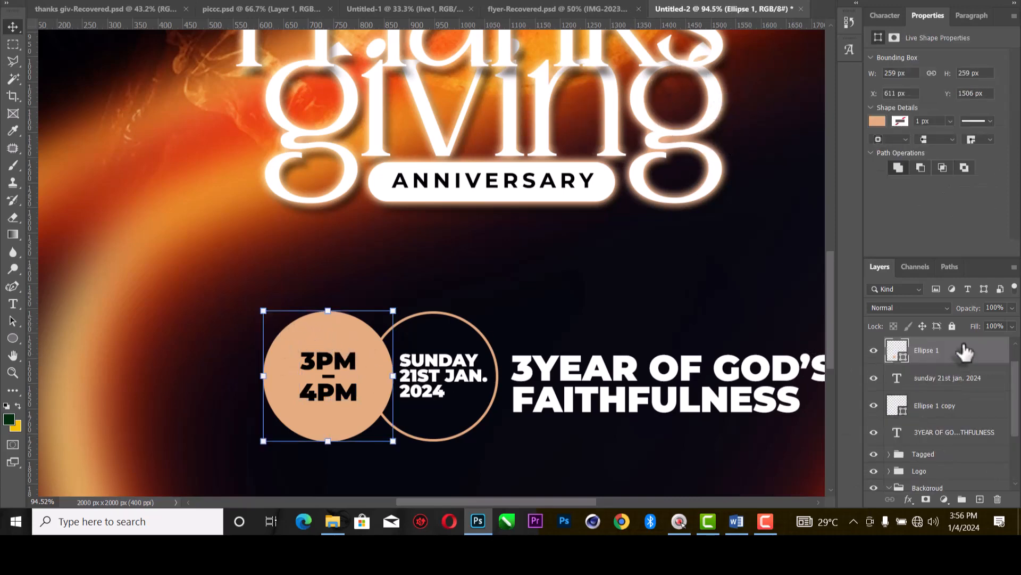
right_click(964, 351)
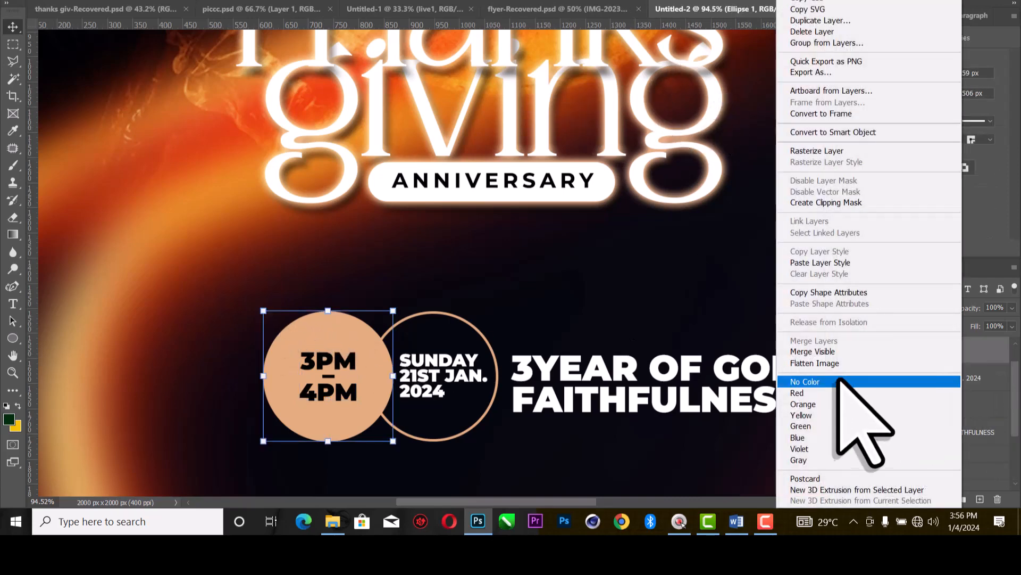
click(847, 262)
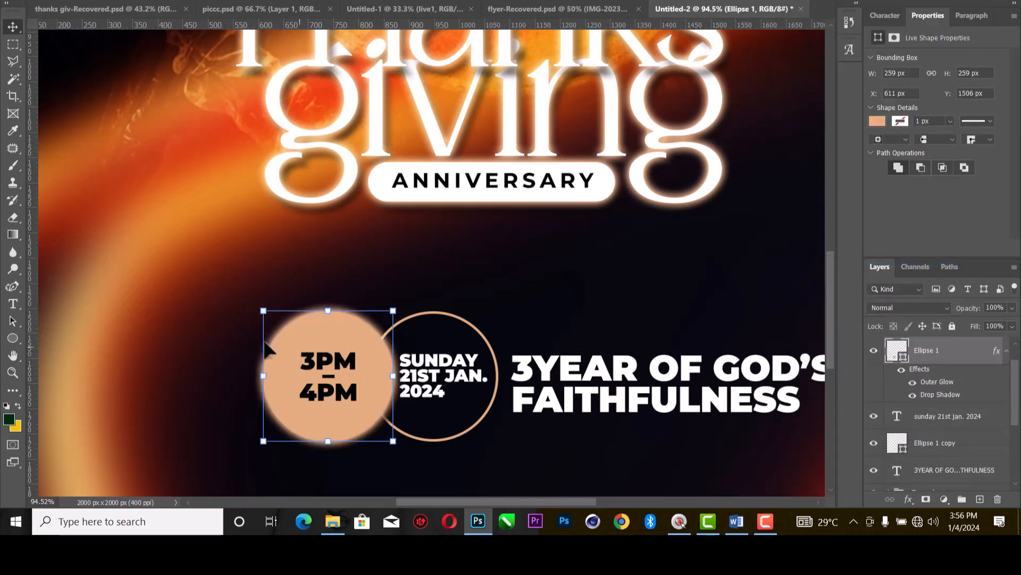
Paste the same layer style onto the outlined date circle and collapse both circles' effects lists.
click(468, 322)
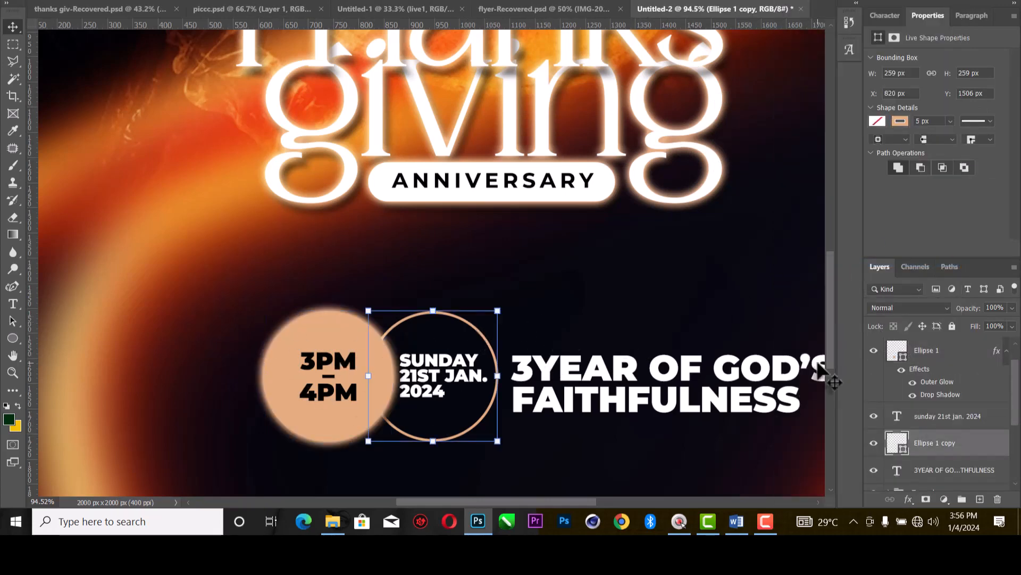
right_click(931, 444)
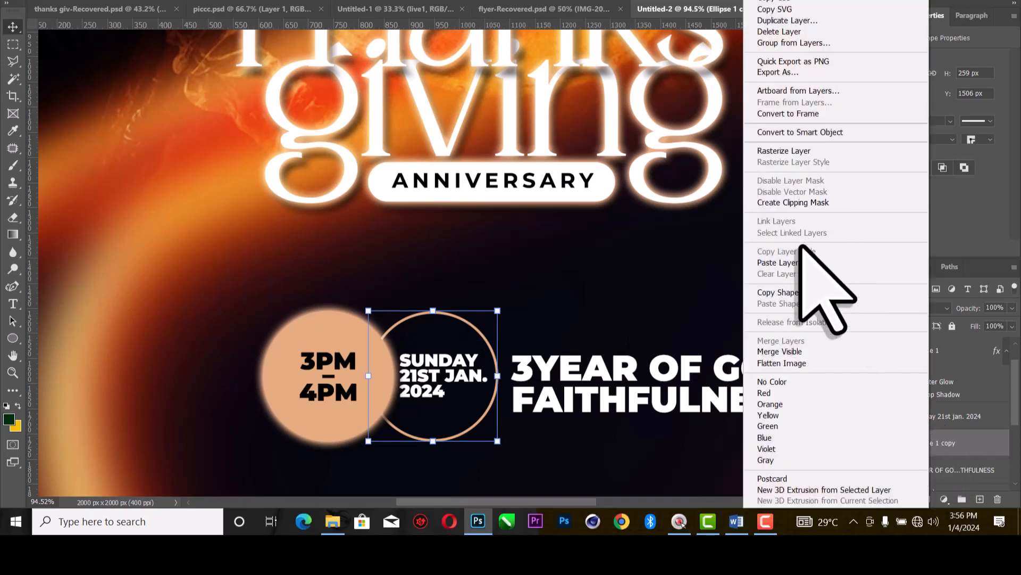
click(803, 263)
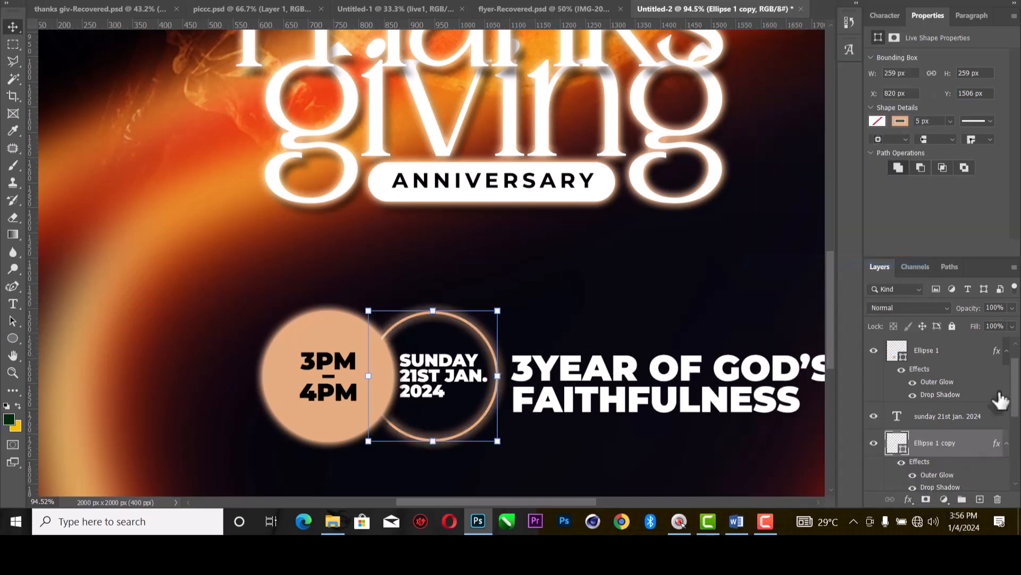
click(1007, 351)
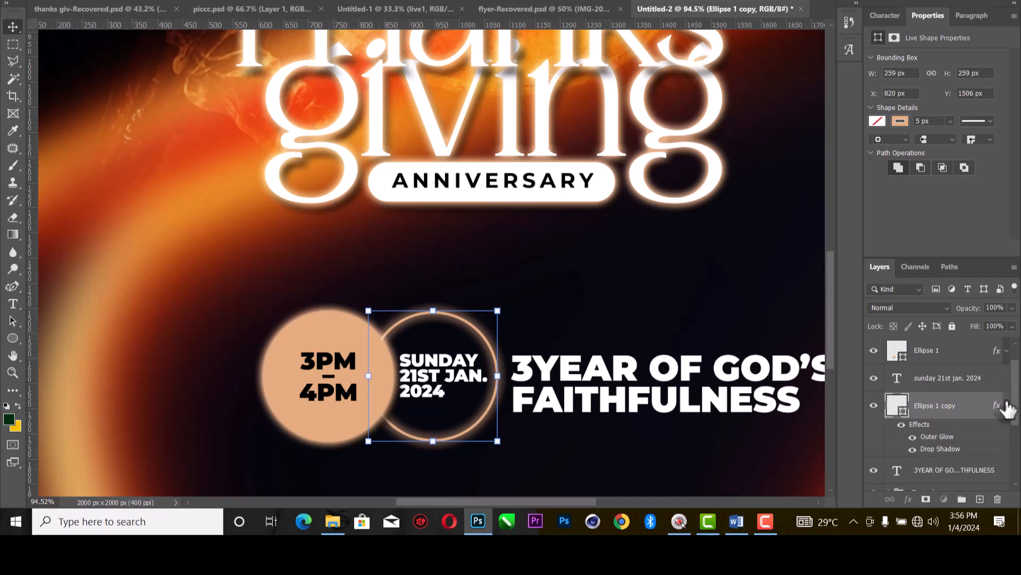
click(1006, 405)
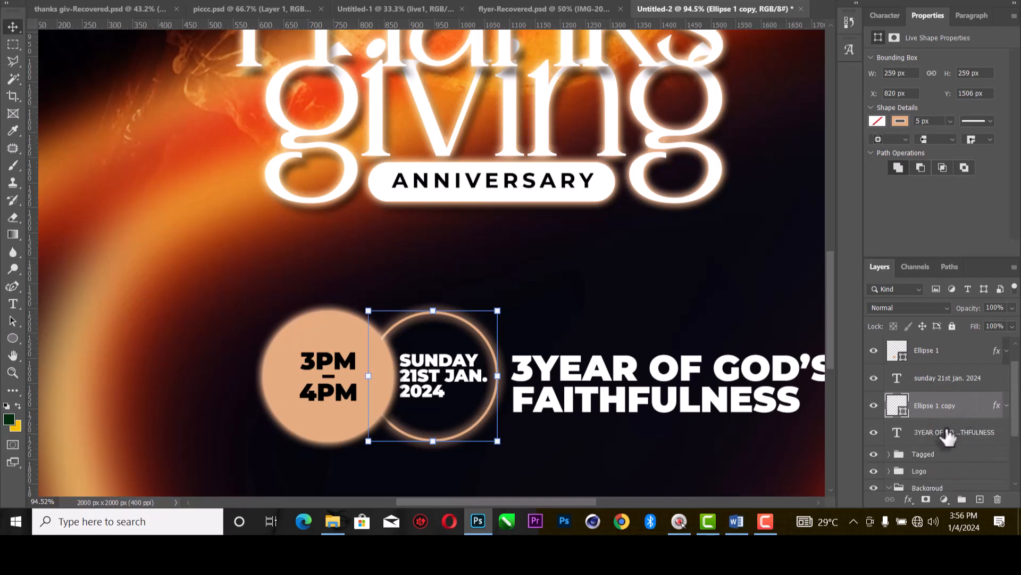
Group the time, date and faithfulness texts with both circles and name the group "Time n Date".
click(948, 441)
scroll(959, 410, up, 1)
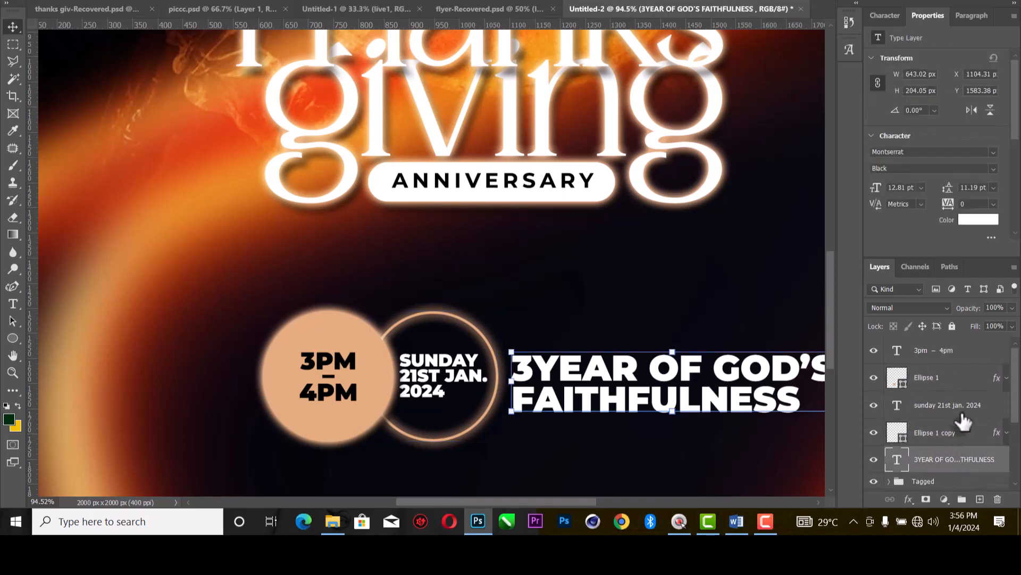
shift+click(955, 349)
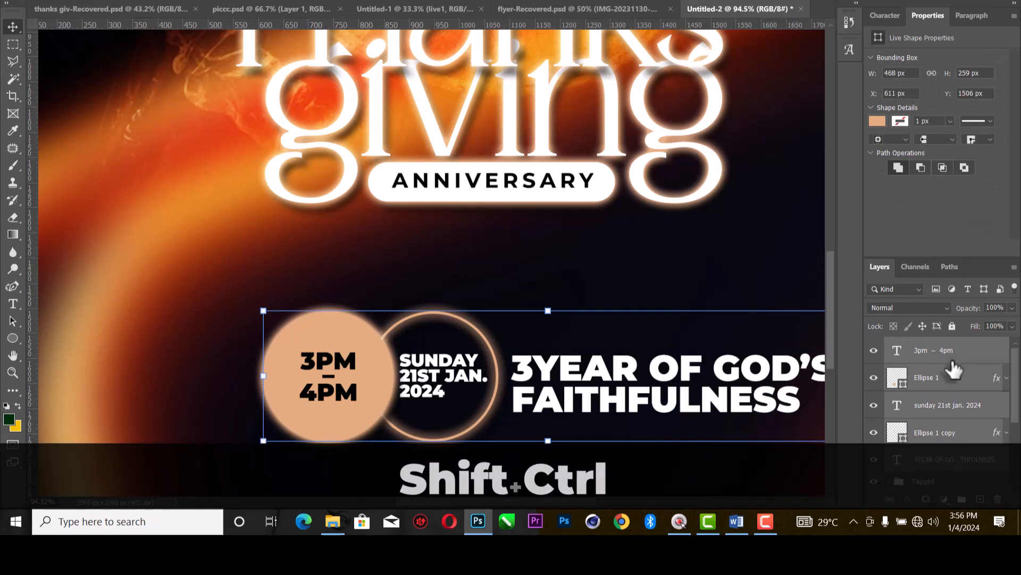
key(shift+ctrl+g)
double_click(923, 346)
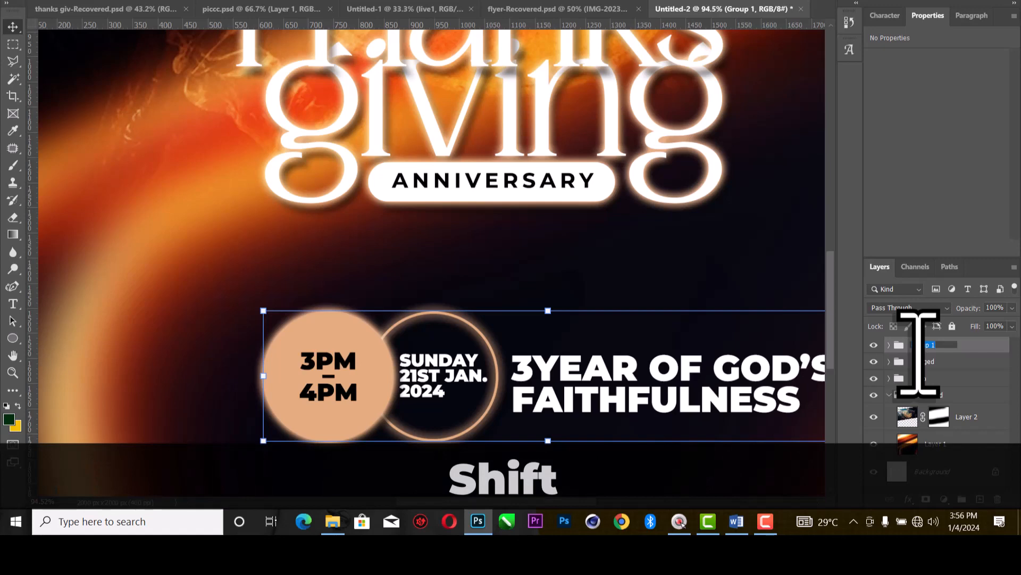
text(TIME)
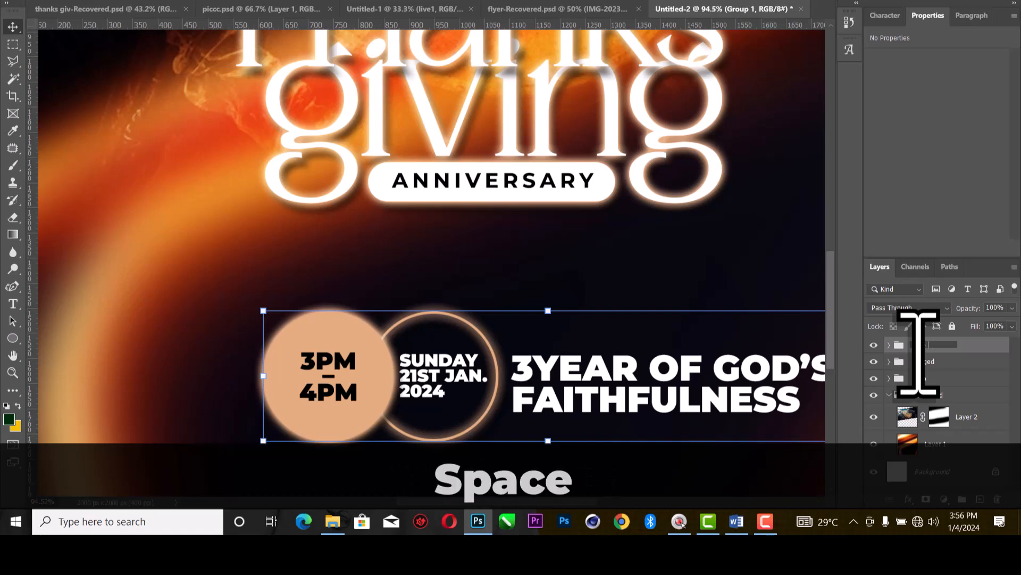
text( n Dat)
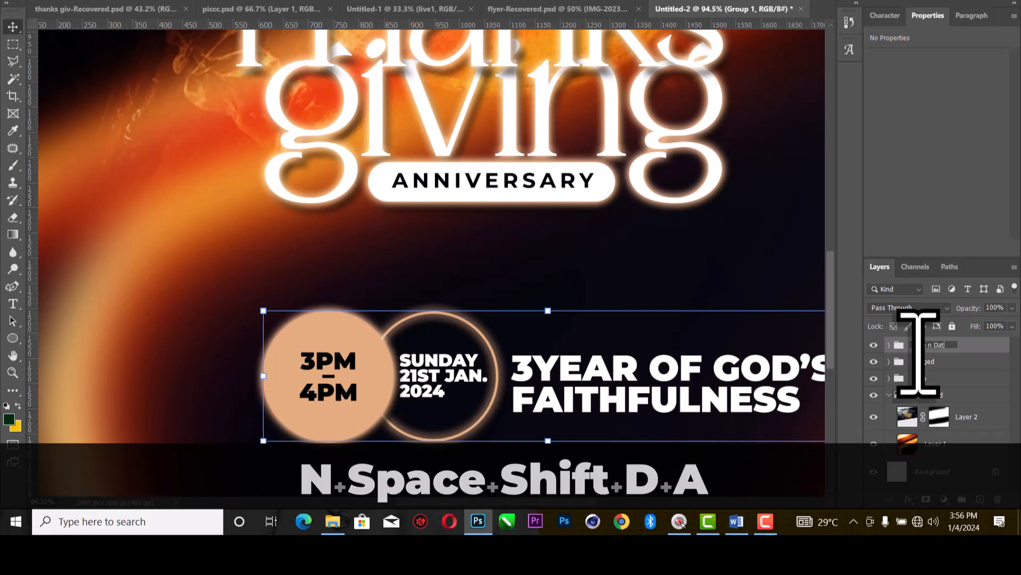
text(e)
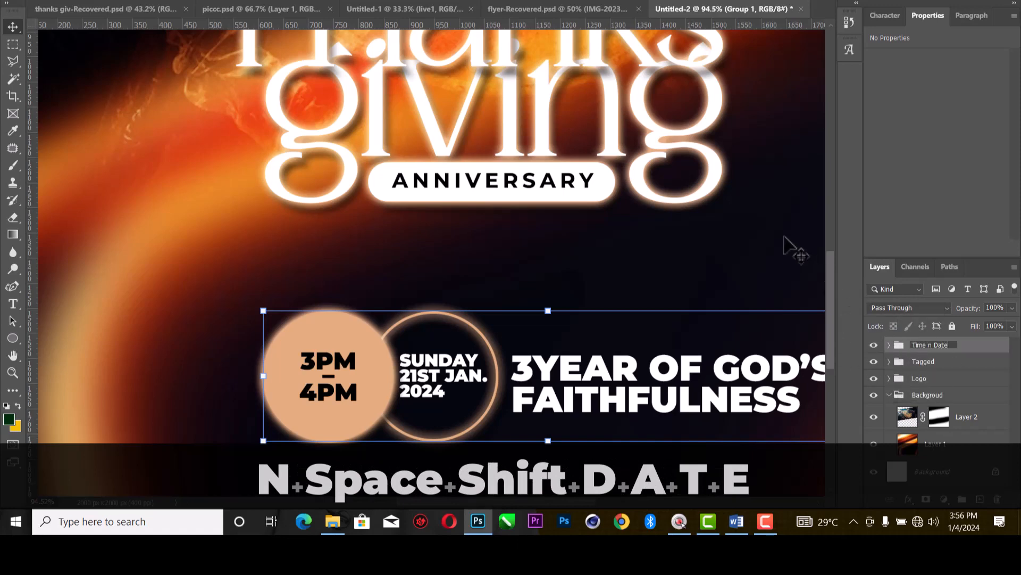
click(967, 350)
Move the Time n Date group left and up below the title, aligning its right edge with the end of "giving".
scroll(383, 396, down, 6)
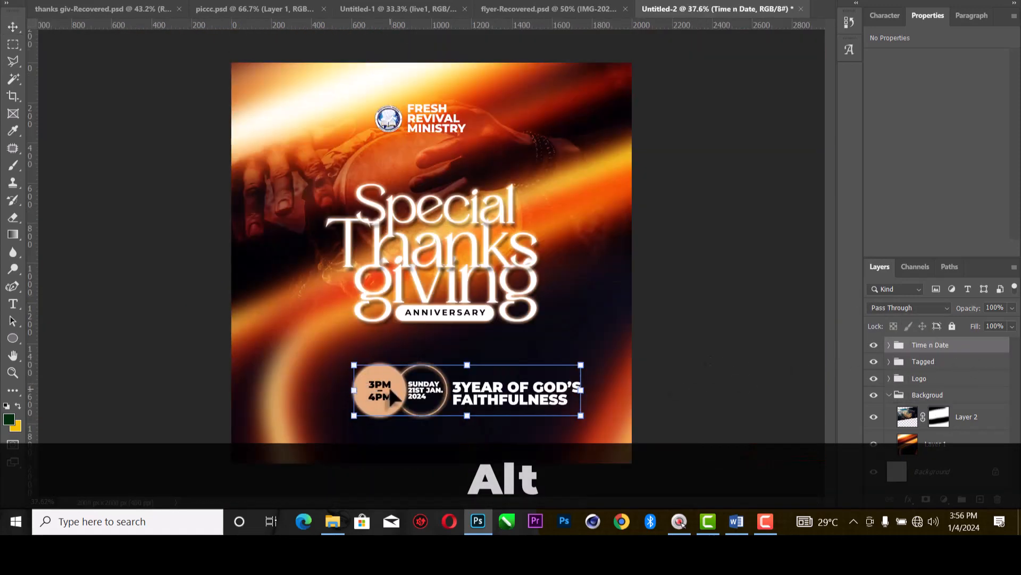
drag(391, 396, 348, 396)
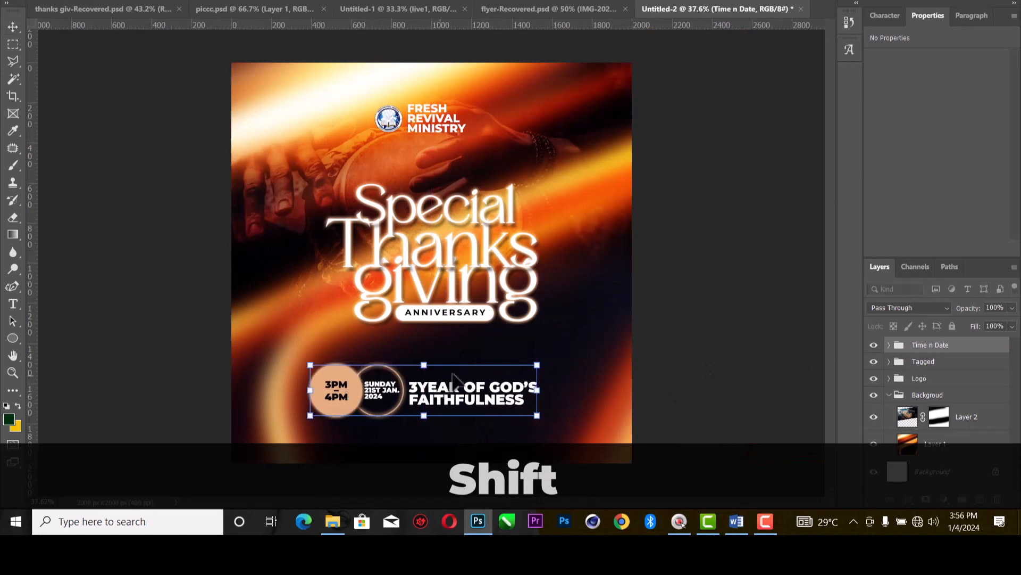
scroll(575, 335, down, 3)
scroll(440, 401, up, 3)
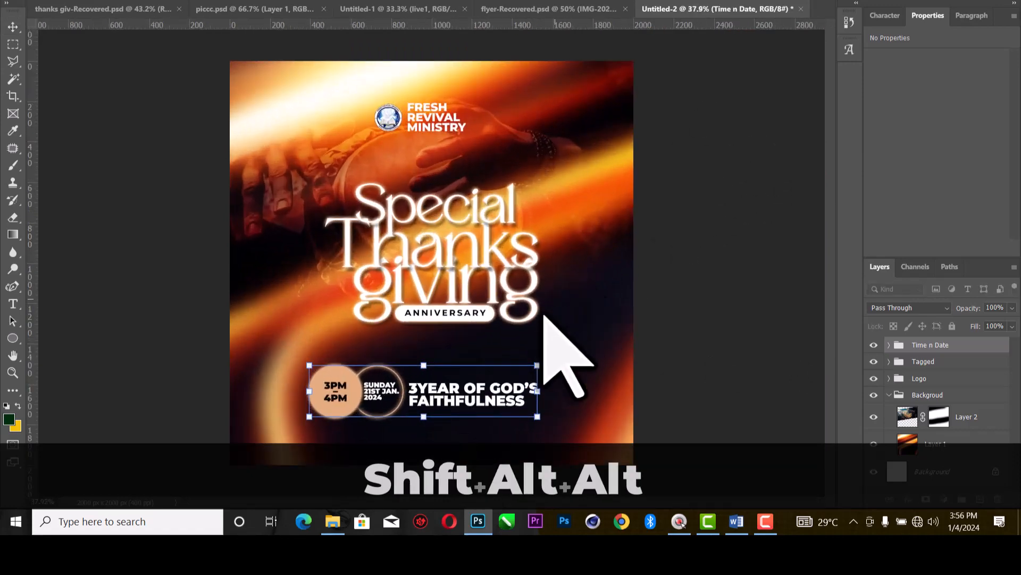
scroll(532, 327, up, 3)
scroll(835, 277, down, 2)
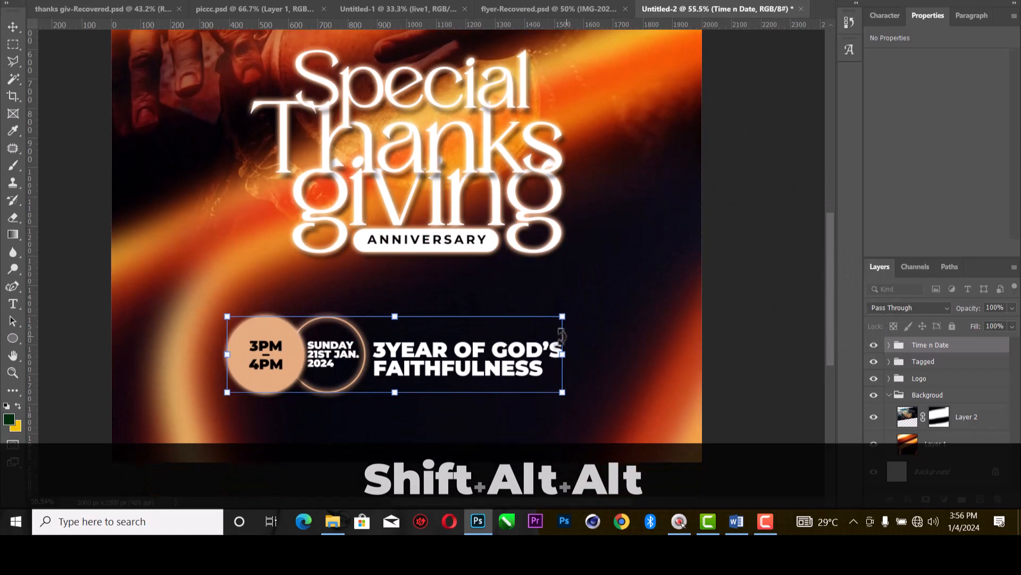
drag(562, 335, 563, 309)
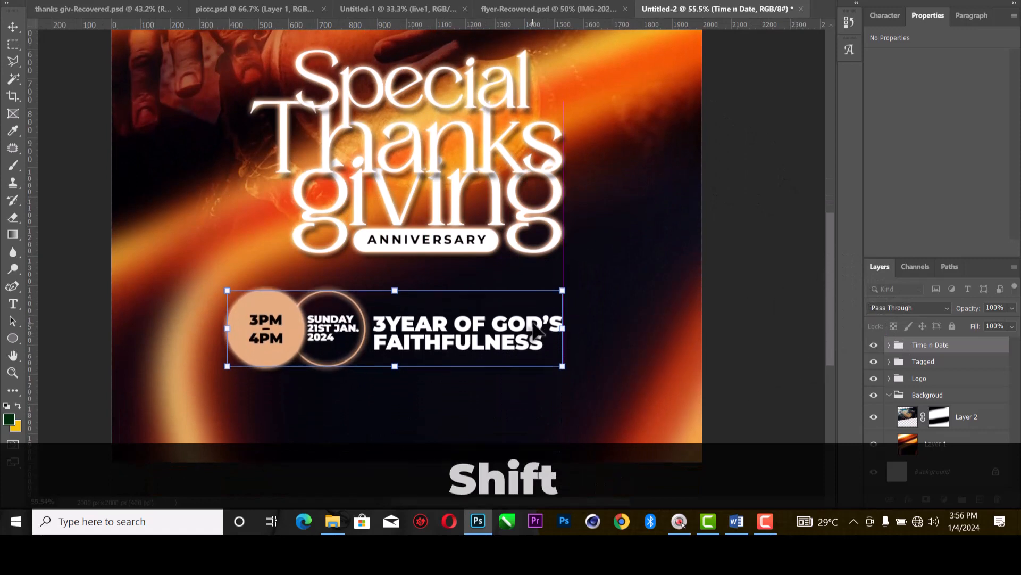
Bring the cut-out photo of the couple in blue robes from piccc.psd into the flyer as a new layer.
click(657, 0)
click(231, 9)
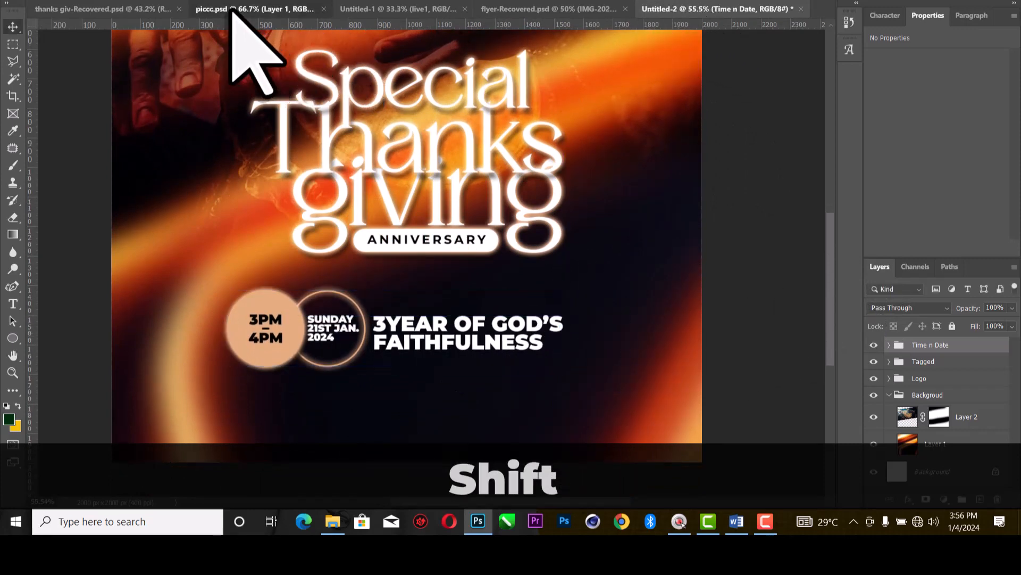
click(720, 7)
drag(576, 339, 577, 341)
scroll(455, 321, down, 3)
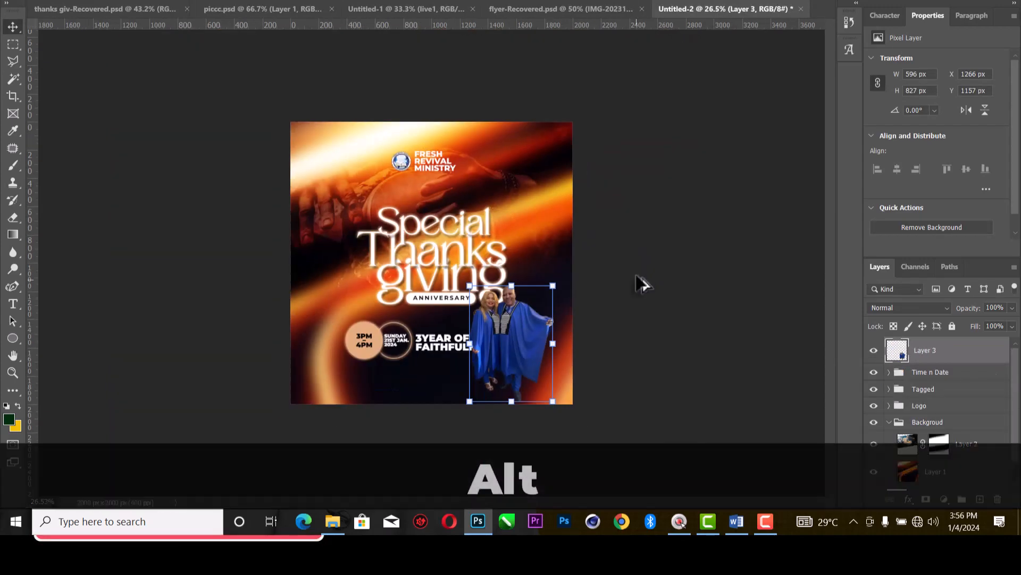
Move the couple's photo into the flyer's bottom-right corner, at about X 1406, Y 1618 px.
drag(509, 336, 529, 395)
scroll(529, 394, up, 1)
scroll(534, 392, up, 2)
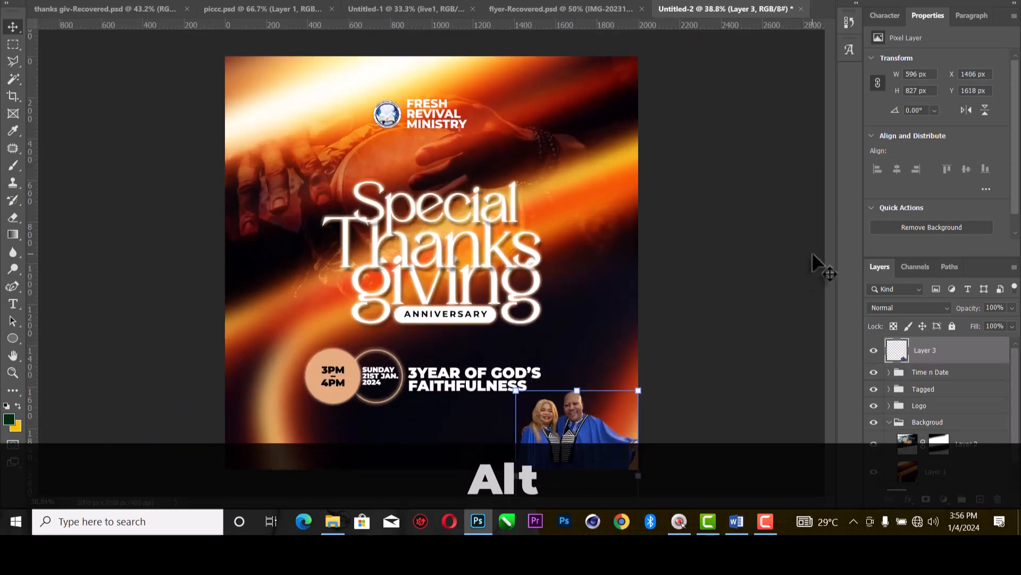
scroll(606, 298, up, 2)
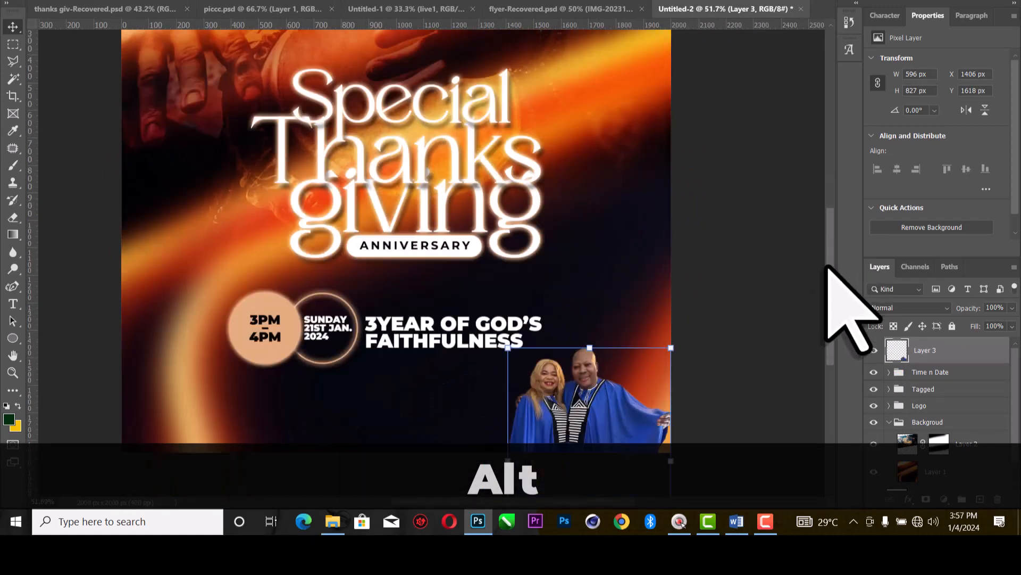
Enlarge the couple's photo to about 1079 × 1498 px and reposition it in the flyer's bottom-right corner at about X 1221, Y 1458 px.
drag(829, 266, 828, 310)
drag(589, 223, 605, 151)
drag(576, 252, 595, 277)
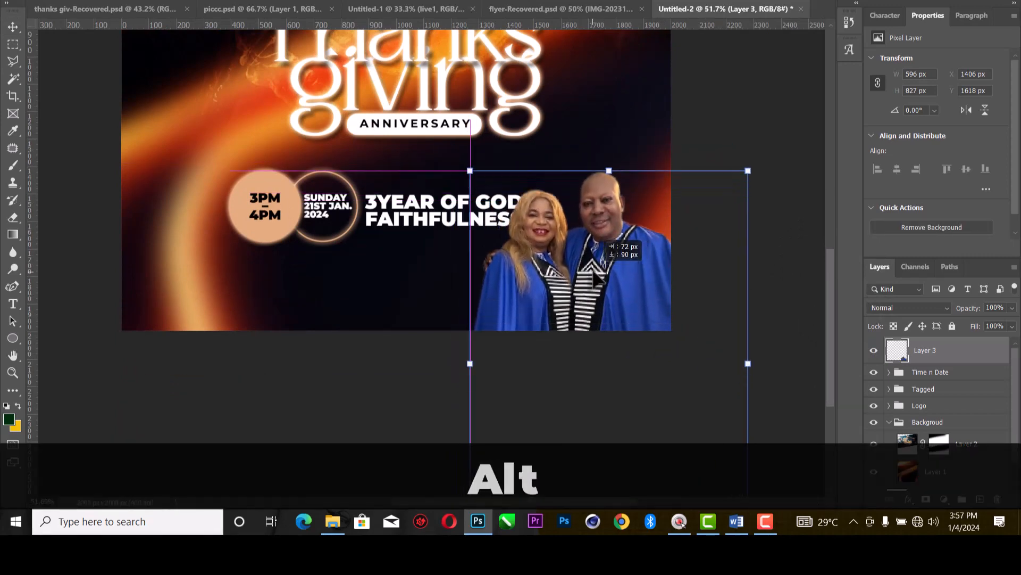
drag(608, 171, 609, 158)
drag(605, 244, 601, 279)
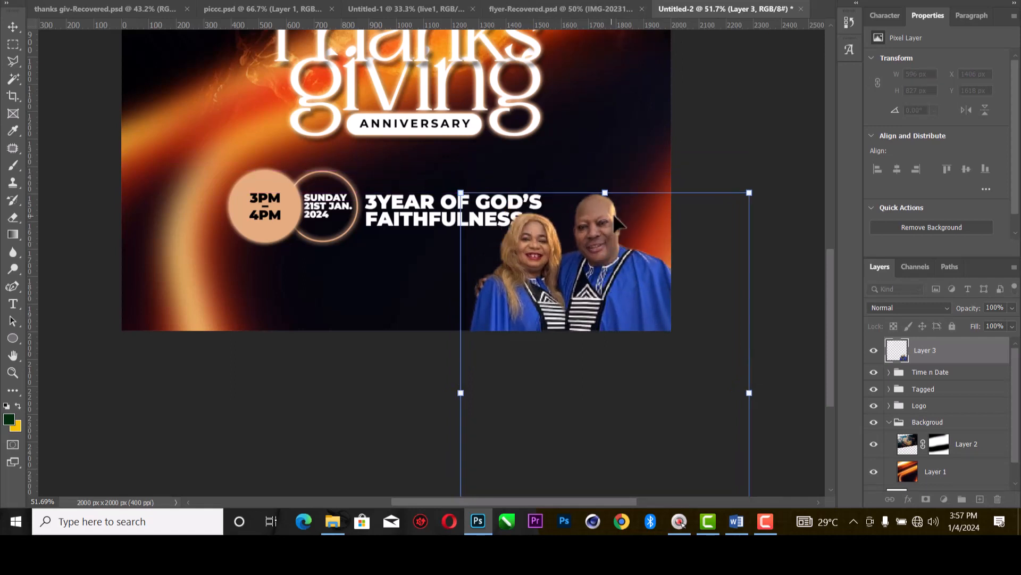
drag(604, 193, 605, 181)
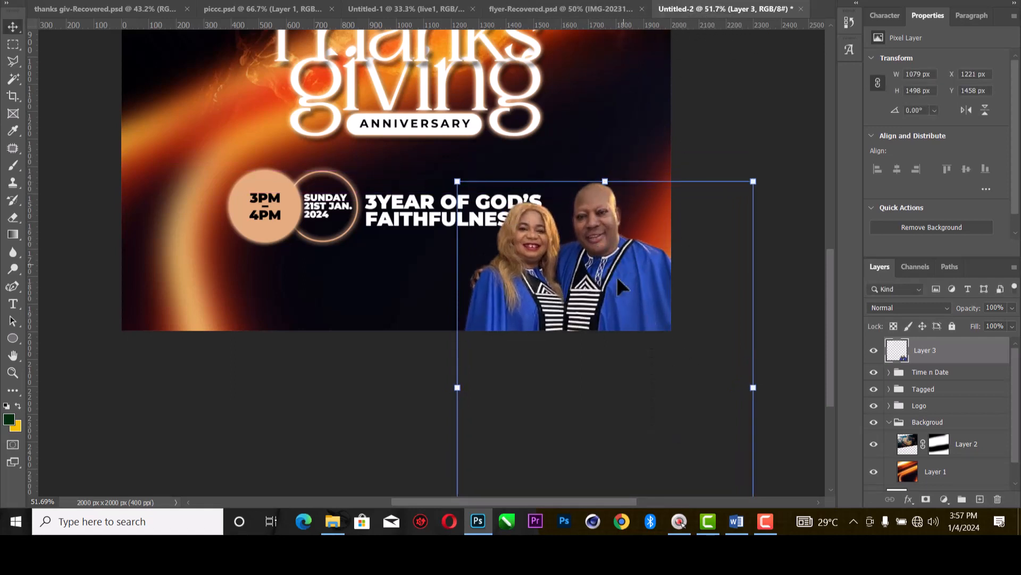
Open the Camera Raw Filter on the couple's photo, apply Auto corrections, and set Exposure to +0.75 and Vibrance to +23.
click(186, 1)
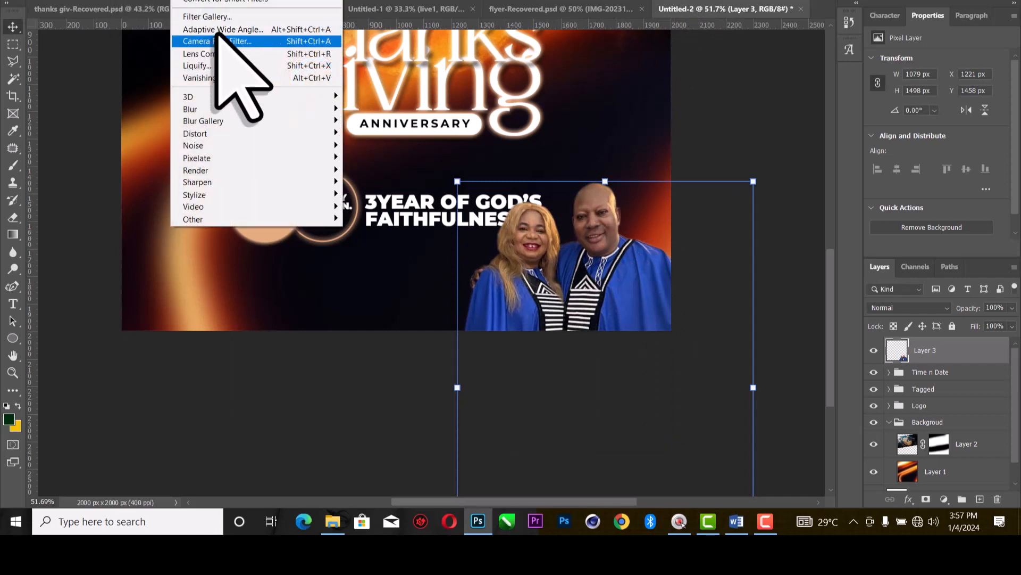
click(218, 40)
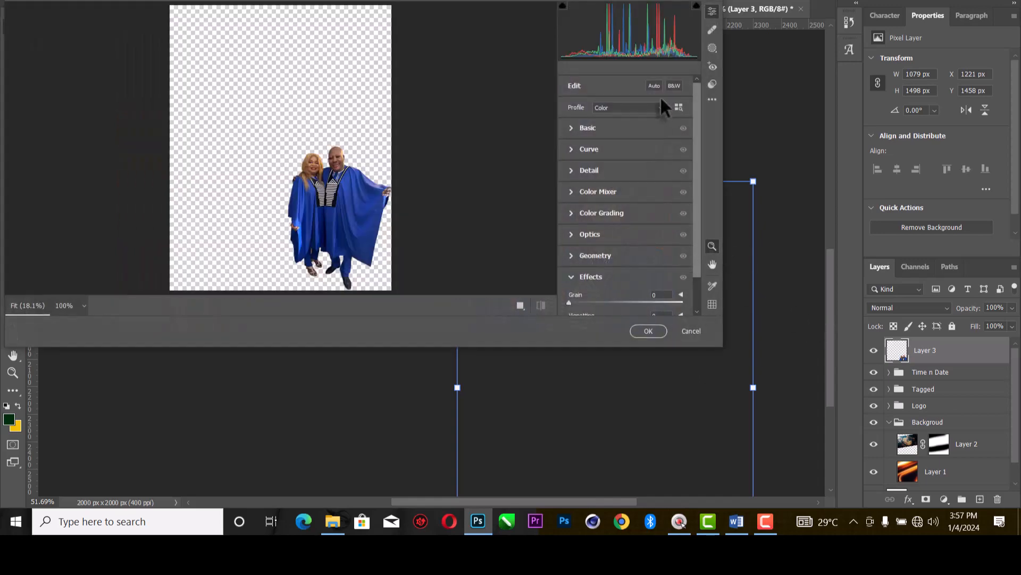
click(330, 164)
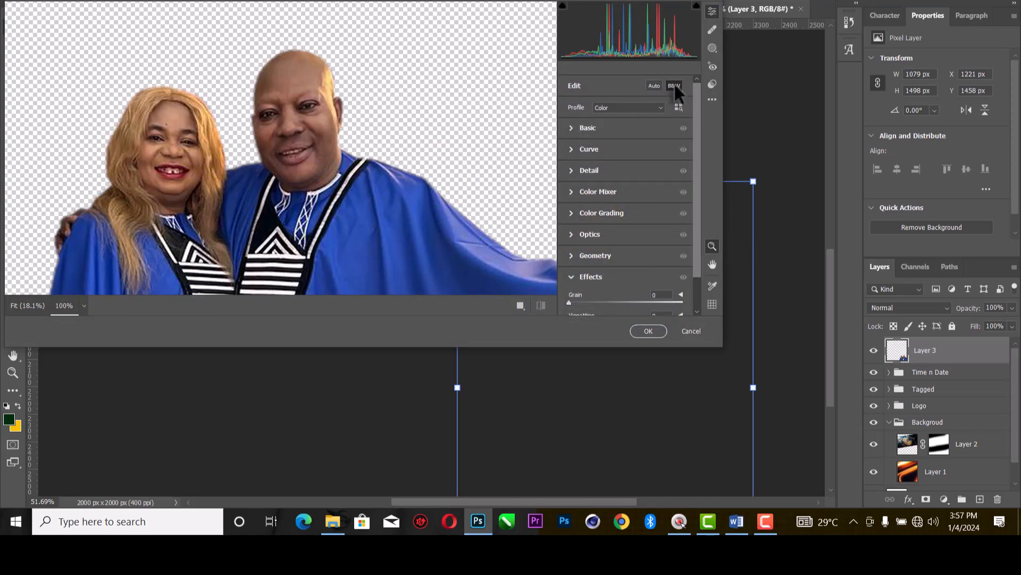
click(649, 85)
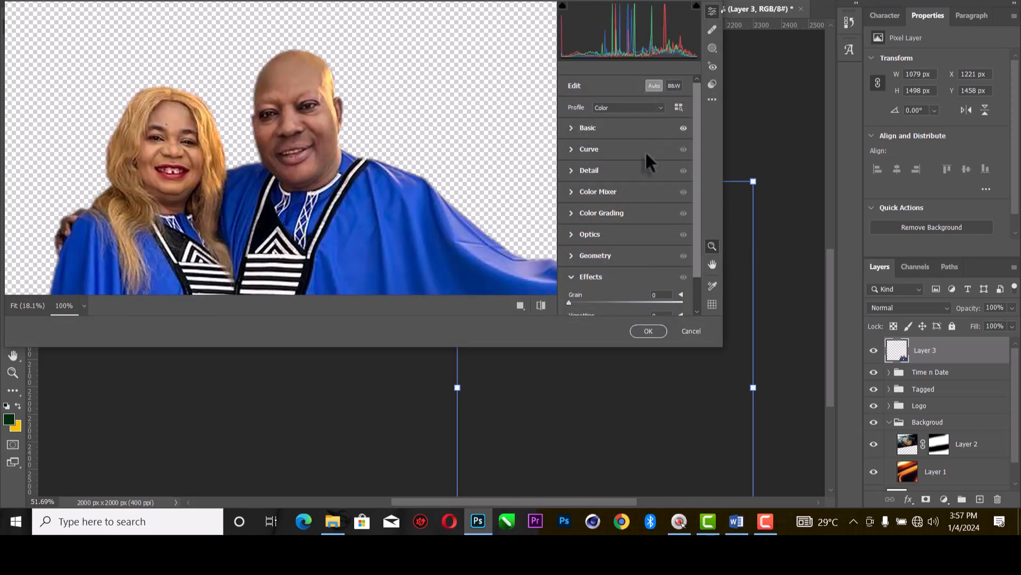
click(576, 131)
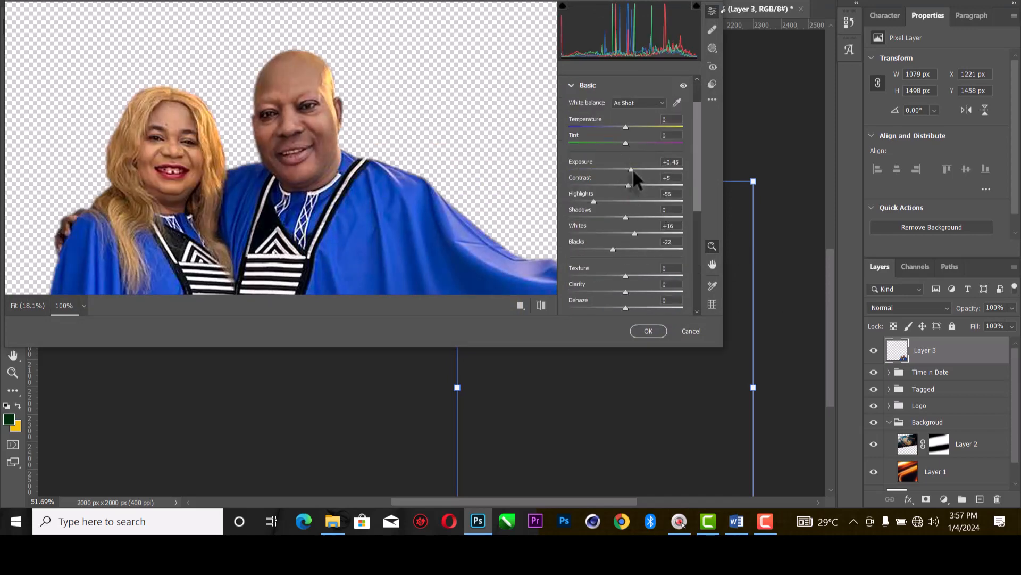
drag(629, 168, 634, 169)
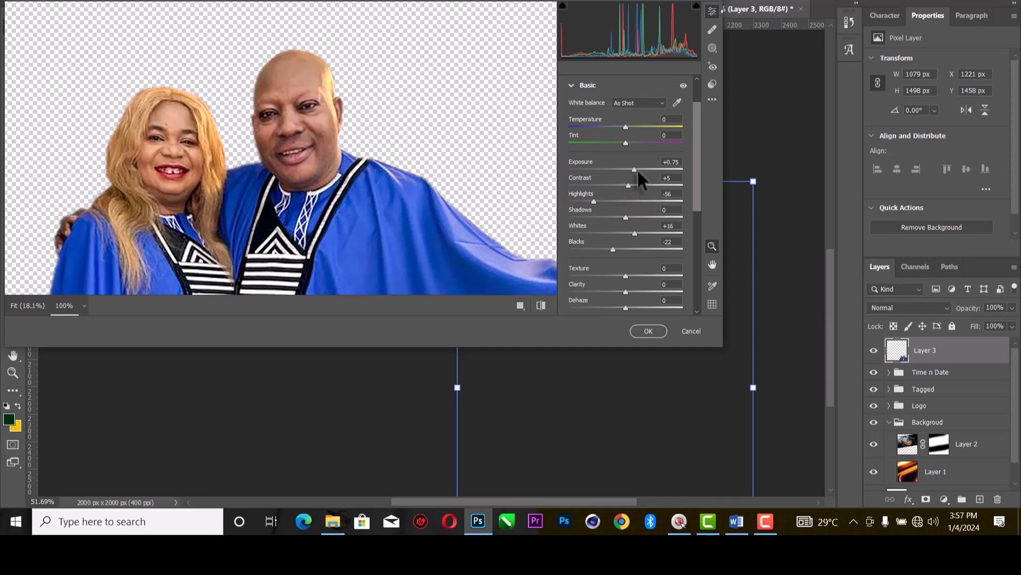
scroll(640, 199, down, 4)
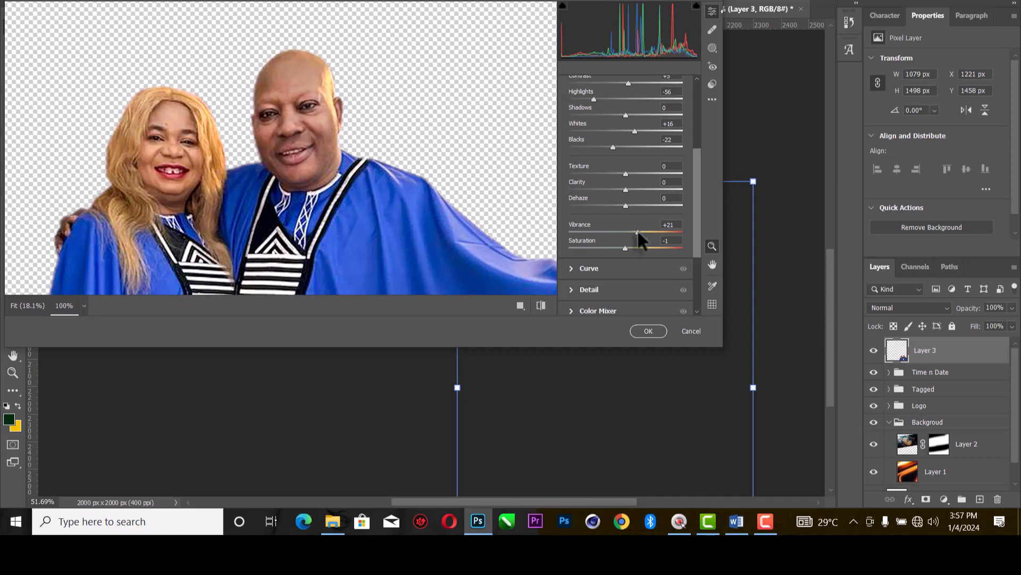
scroll(639, 230, down, 2)
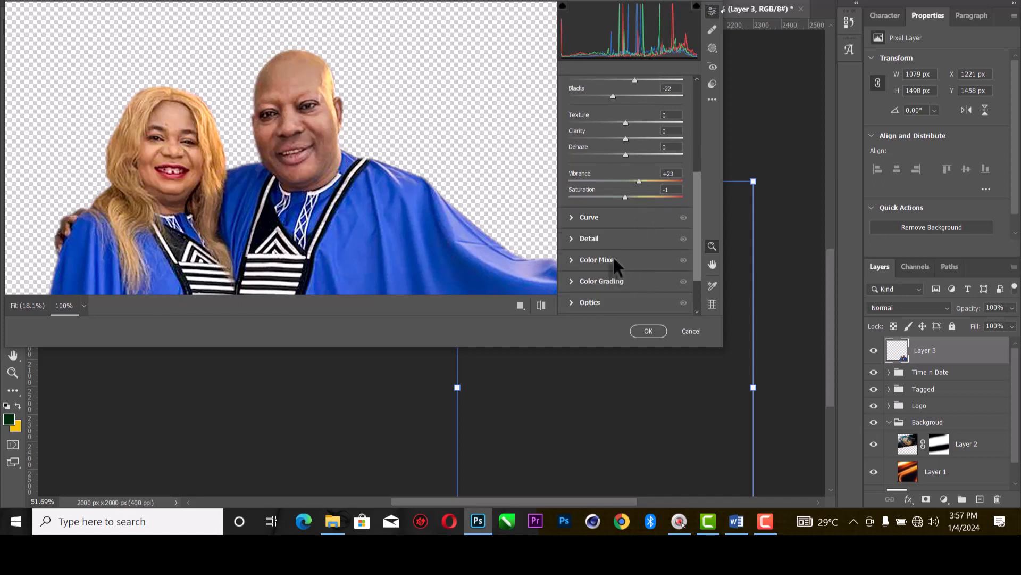
scroll(607, 256, down, 3)
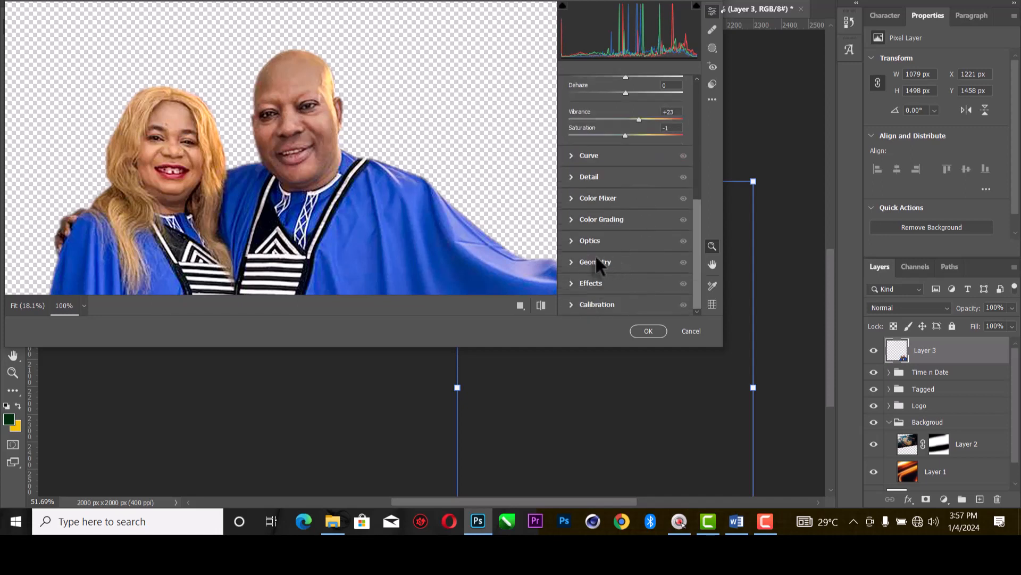
Set Sharpening to 6, Noise Reduction to 21 and Color Noise Reduction to 13, then apply the filter and compare before and after.
click(571, 175)
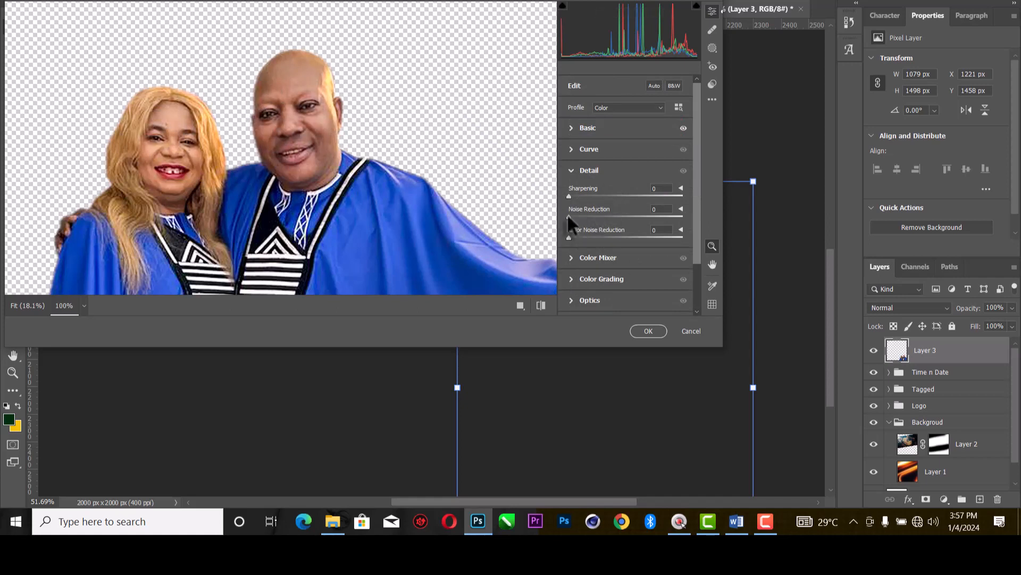
drag(568, 216, 593, 217)
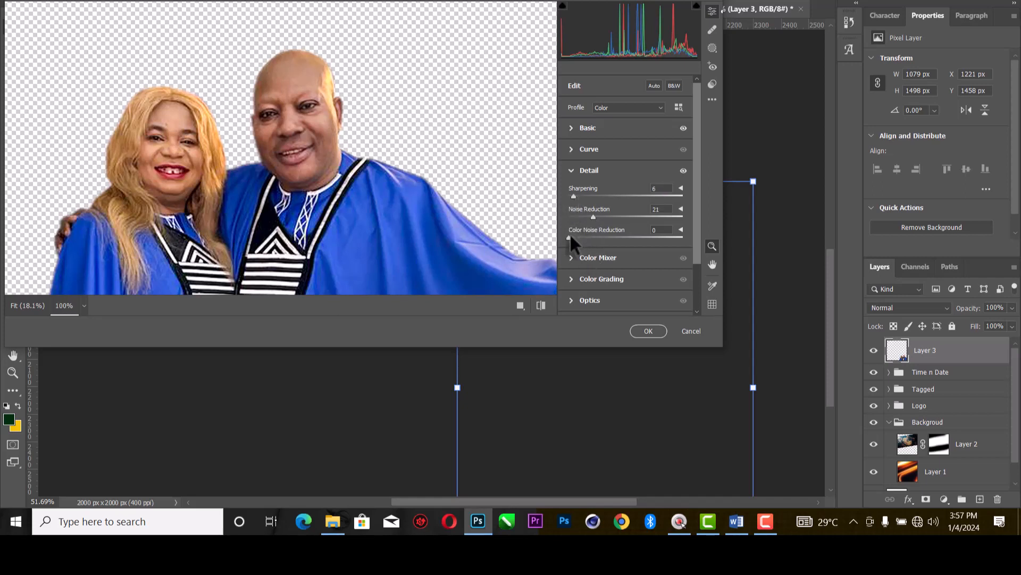
drag(570, 234, 585, 235)
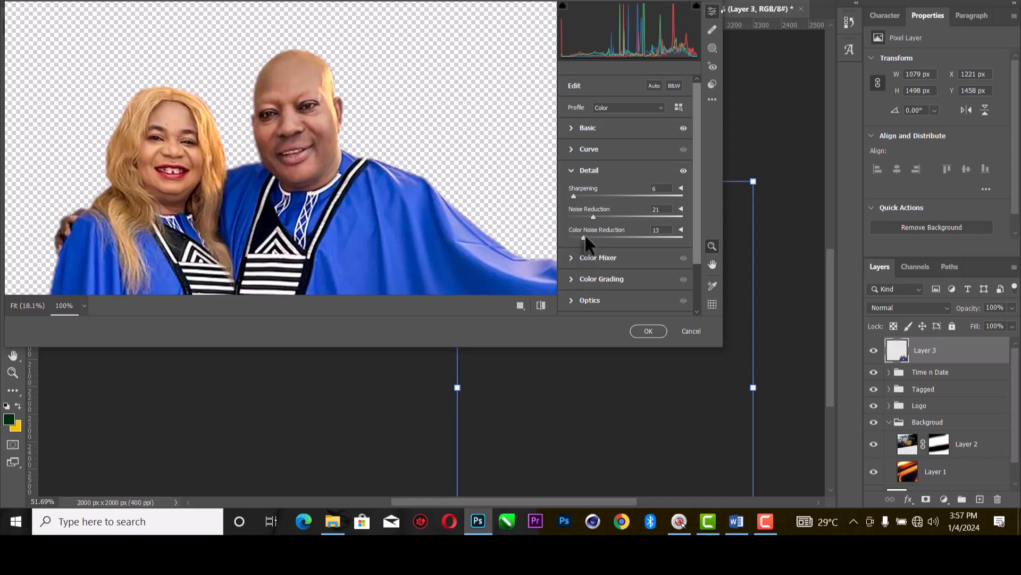
click(649, 331)
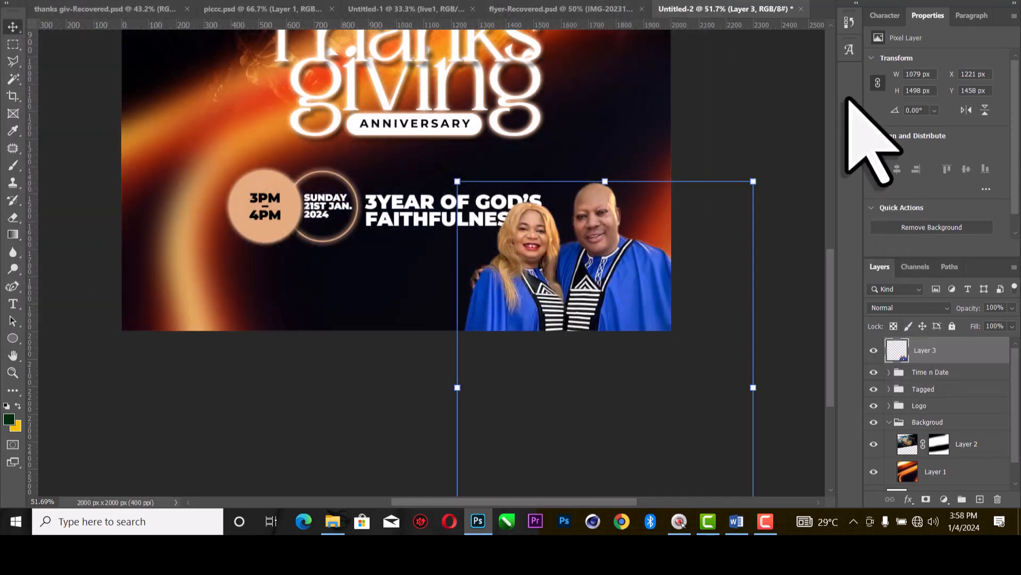
key(ctrl+z)
key(ctrl+shift+z)
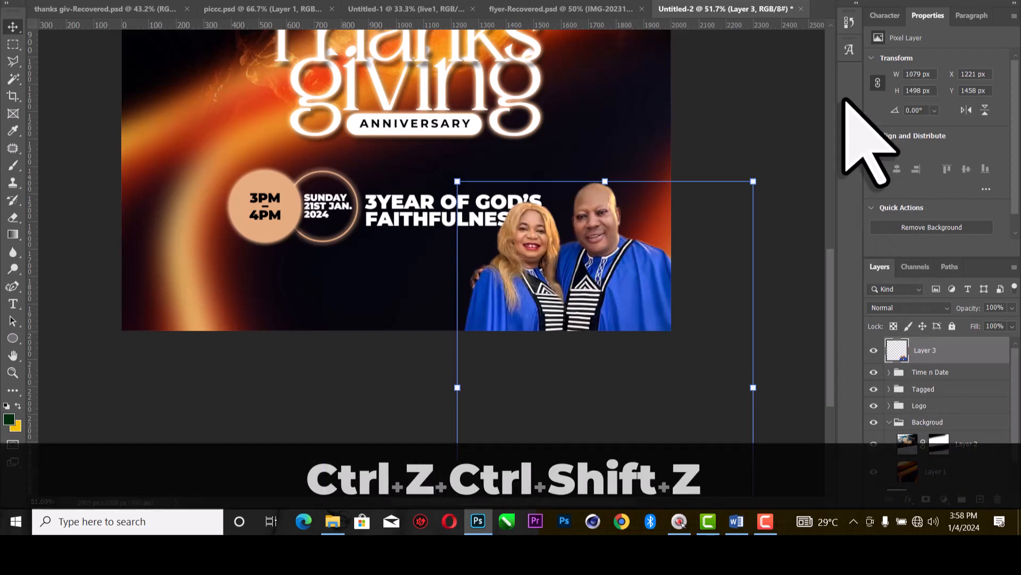
Collapse the Backgroud group, then move the Tagged title group up toward the logo and enlarge it slightly about its center.
scroll(485, 202, down, 2)
scroll(486, 205, down, 1)
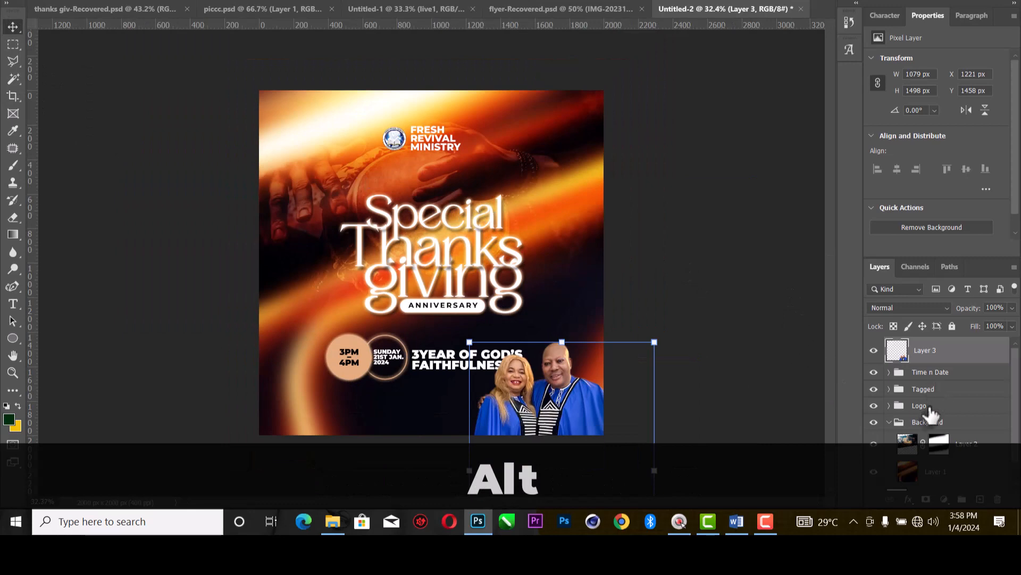
click(892, 421)
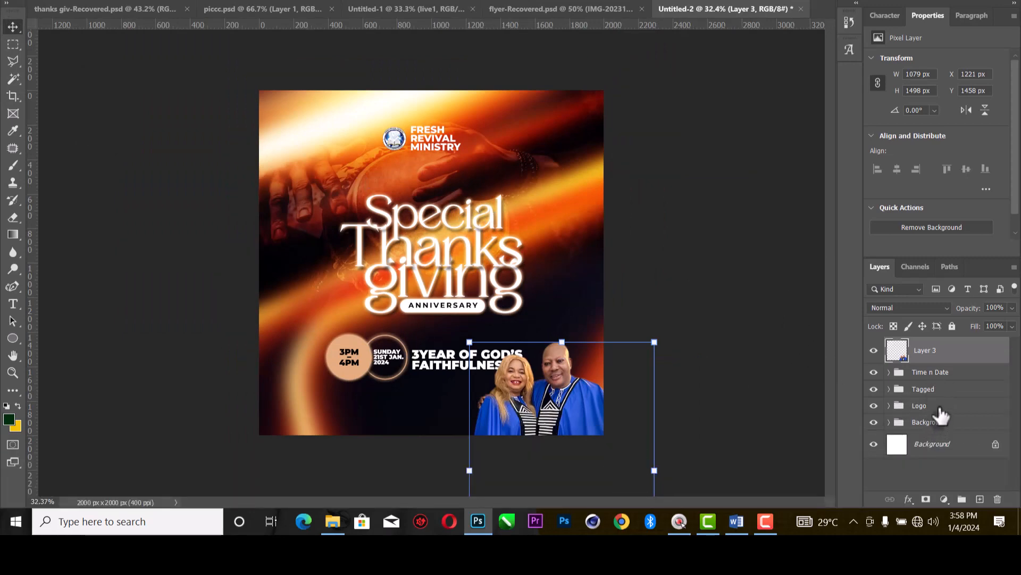
click(939, 387)
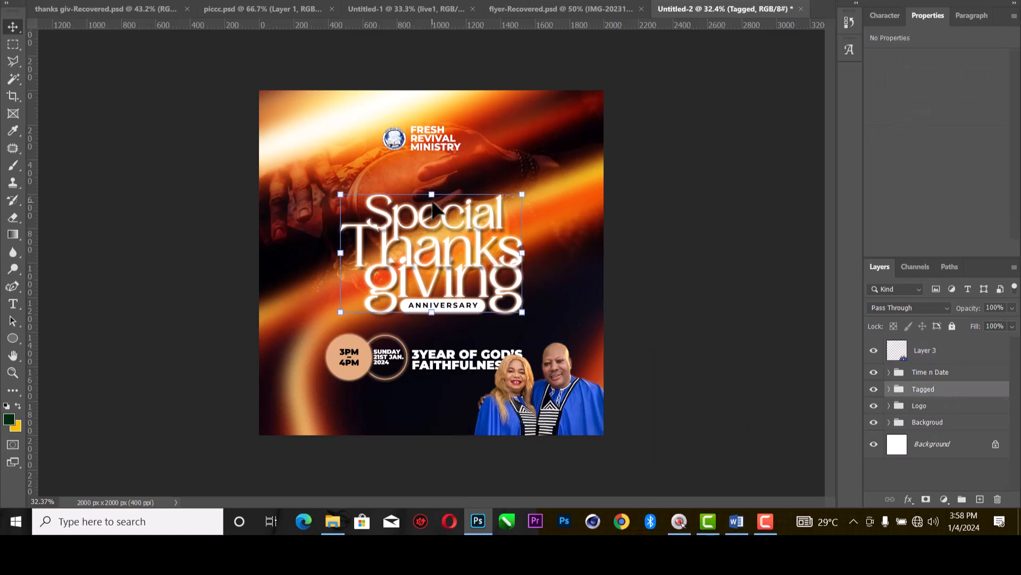
drag(435, 198, 437, 175)
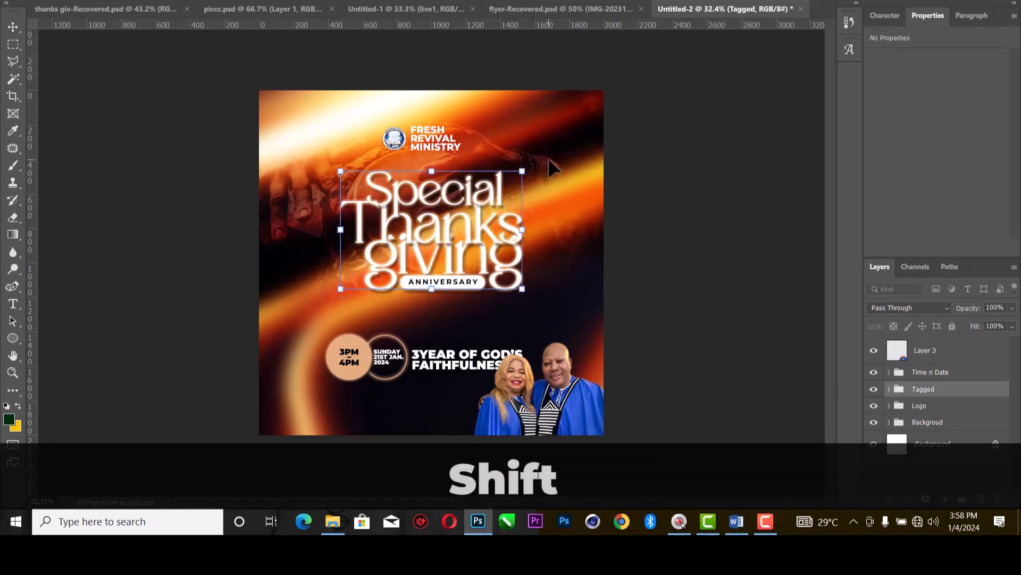
drag(521, 171, 530, 166)
drag(509, 209, 510, 218)
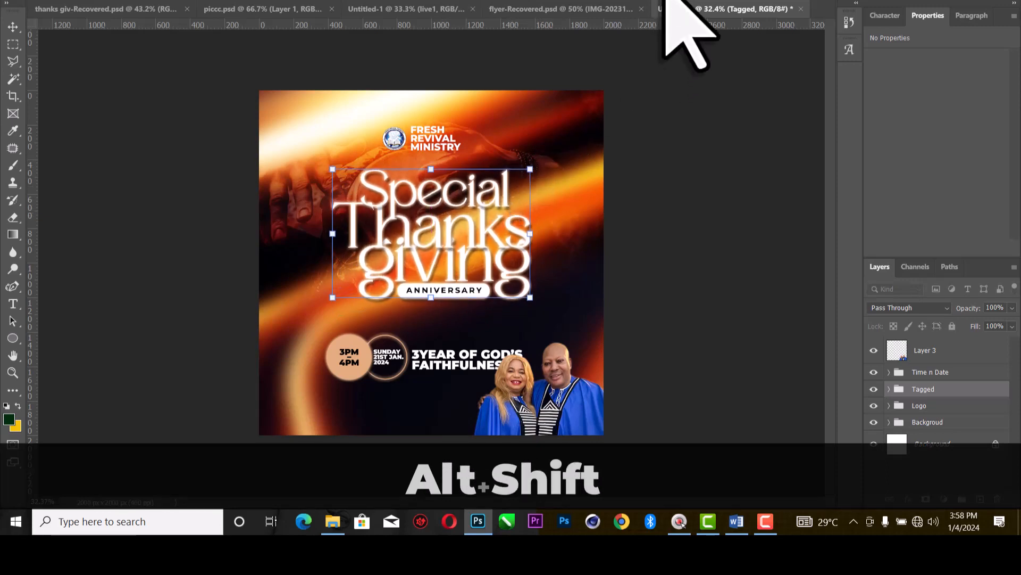
Move the Time n Date group up and slightly right so it sits centered closely beneath the enlarged title.
click(936, 372)
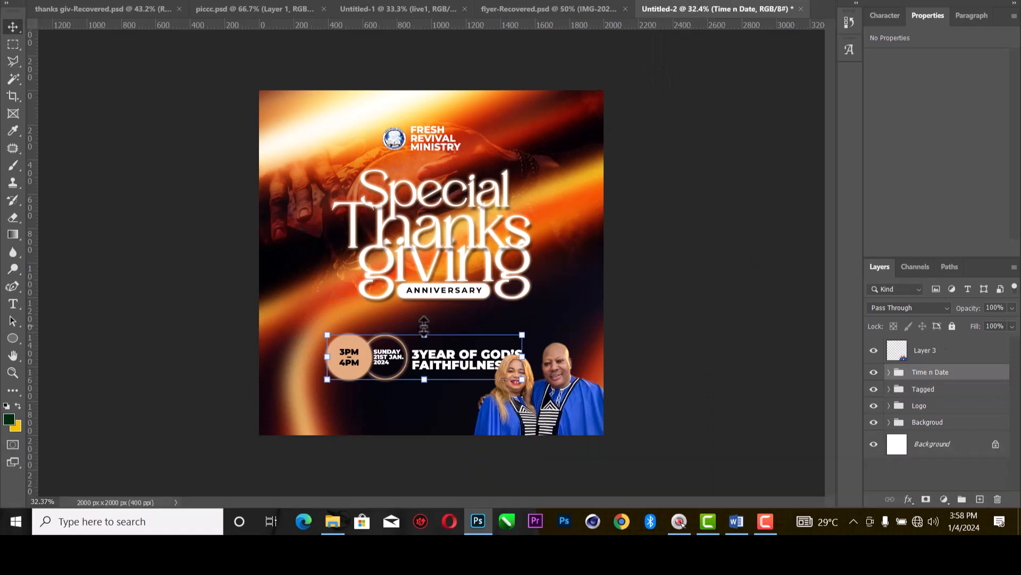
drag(433, 367, 456, 345)
scroll(468, 351, up, 2)
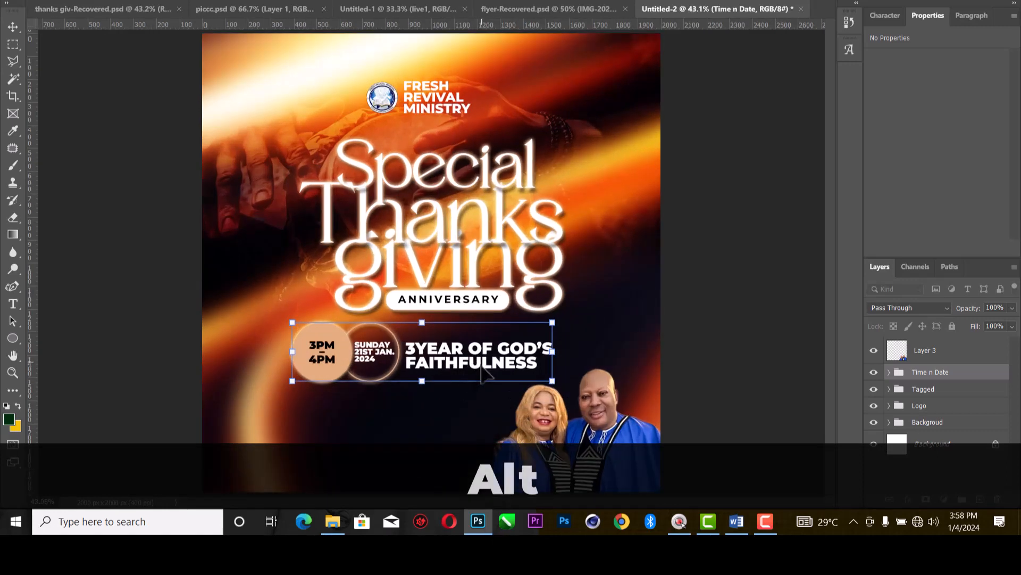
drag(480, 365, 482, 368)
click(652, 1)
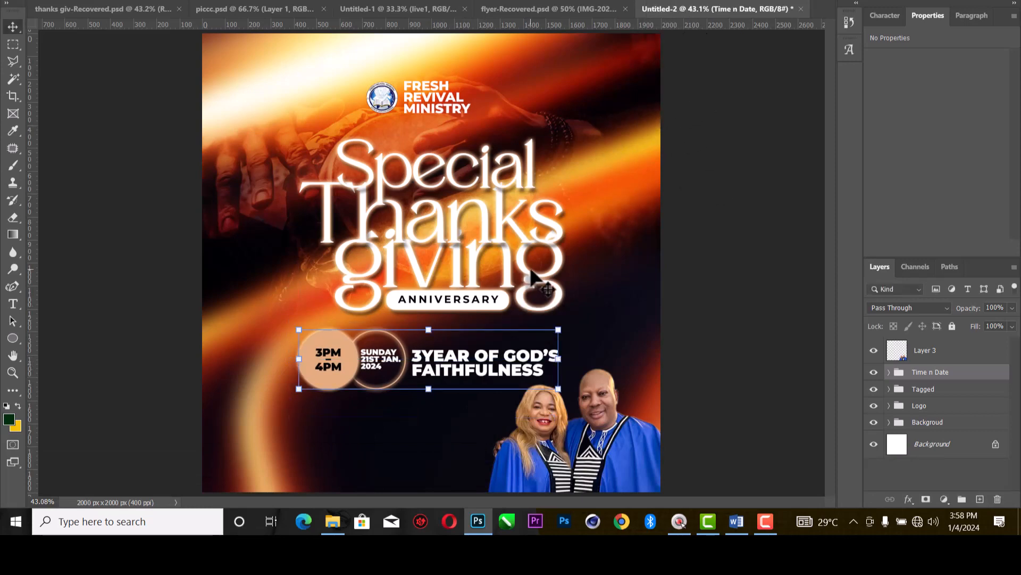
scroll(534, 276, down, 2)
scroll(445, 415, up, 1)
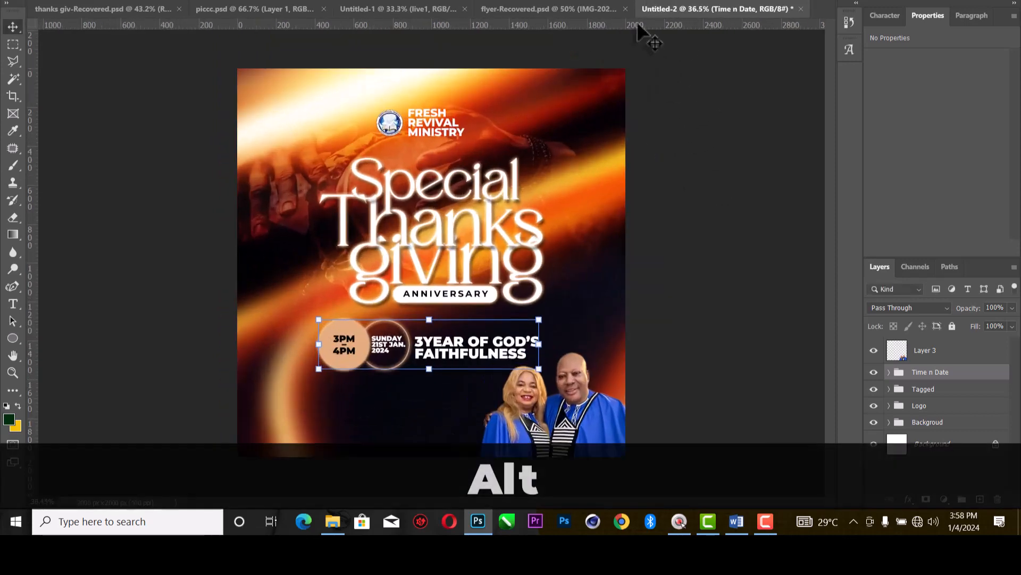
Bring the Live Streaming graphic from Untitled-1 into the flyer, scaled to about 369 × 242 px below the time circle at X 429, Y 1612 px.
click(407, 8)
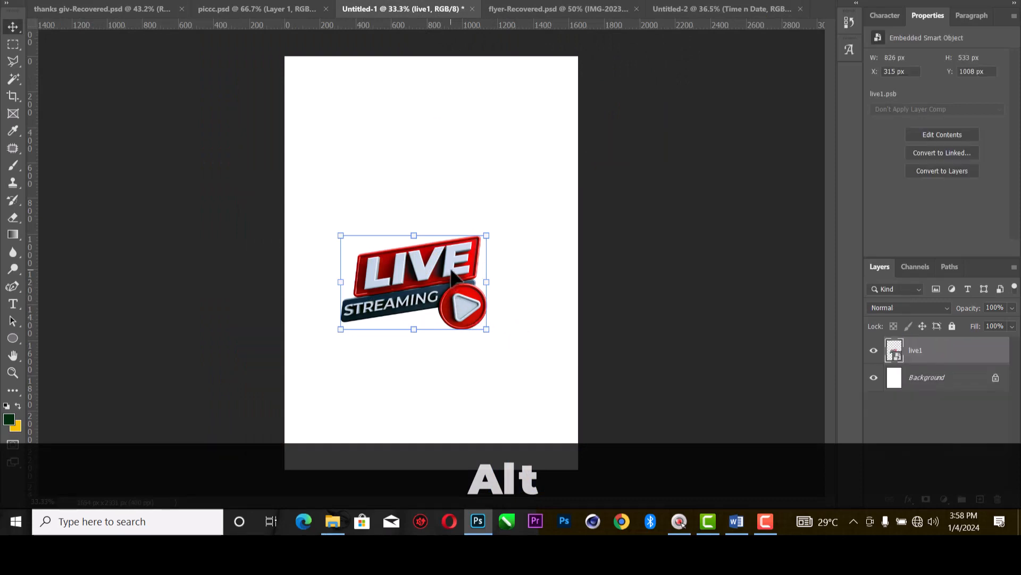
drag(451, 274, 378, 416)
drag(457, 359, 400, 375)
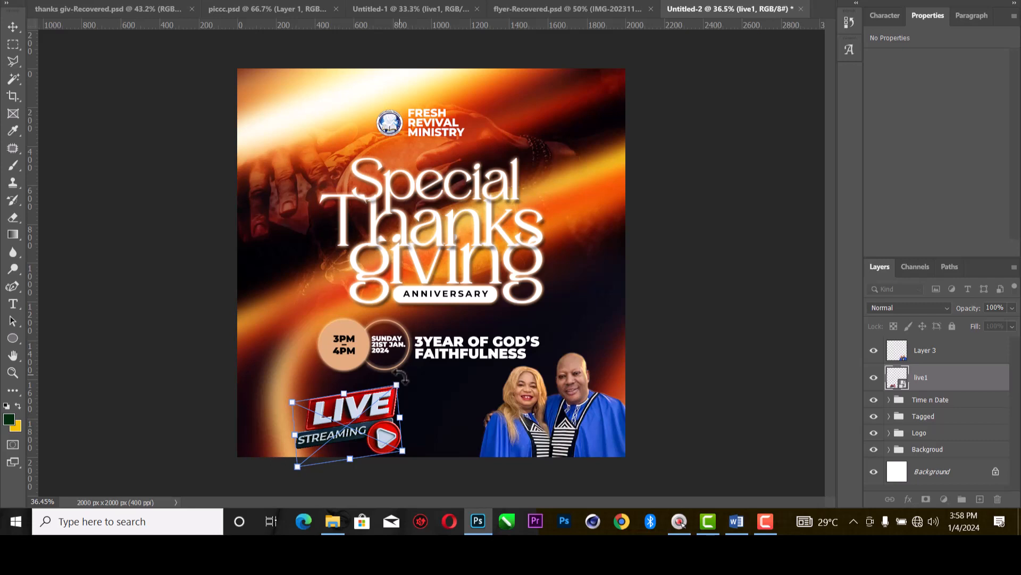
drag(288, 436, 383, 409)
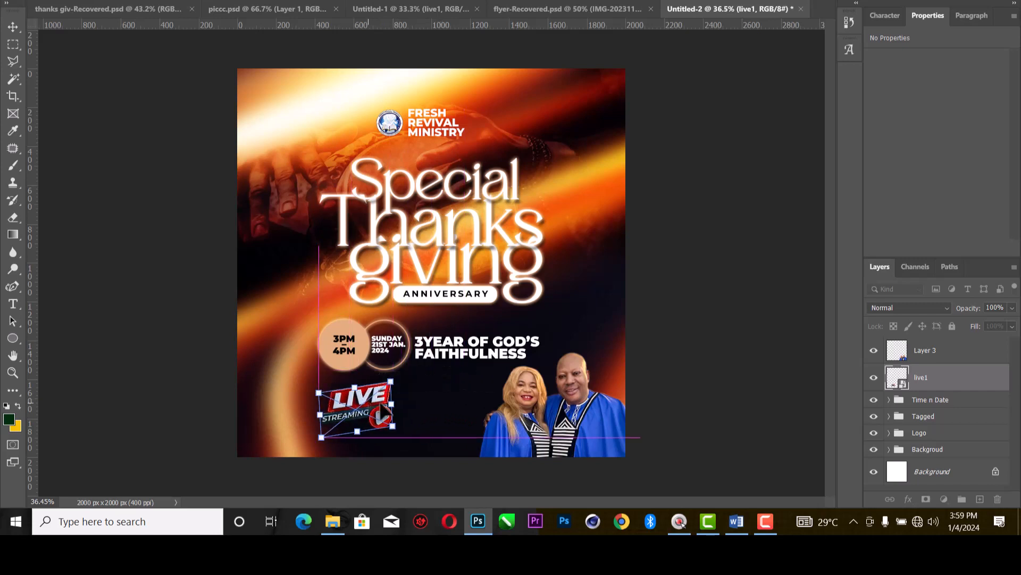
click(628, 0)
Switch to the Word document and copy the line with the hosts' names.
click(738, 531)
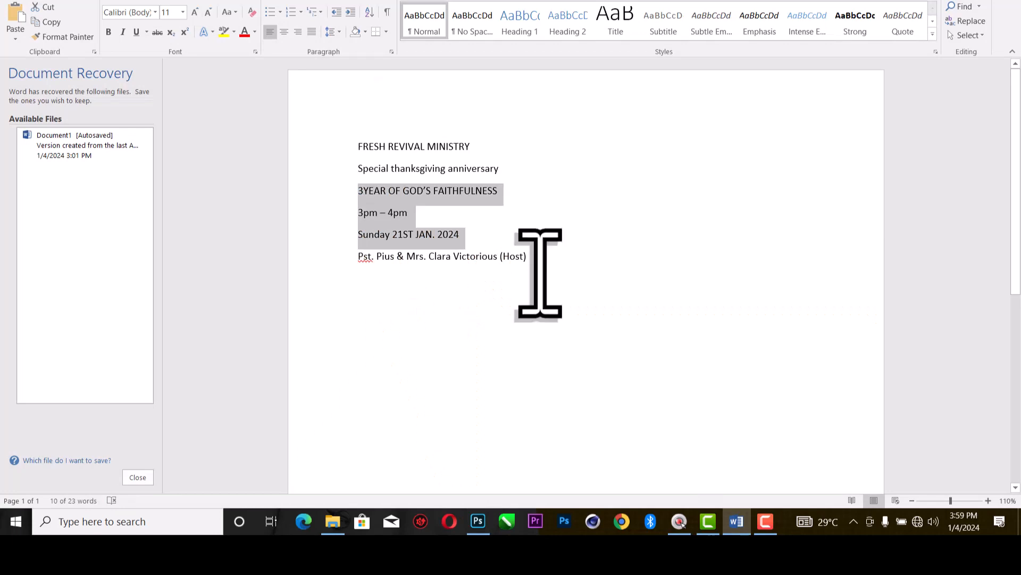
drag(529, 258, 358, 266)
key(ctrl+c)
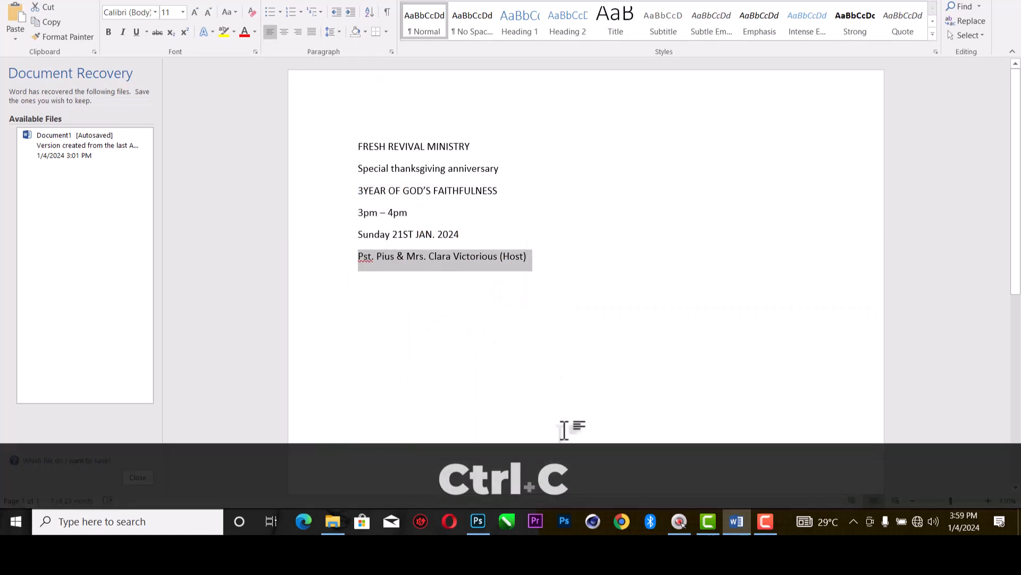
Return to Photoshop and paste the hosts' names as a new text layer between the Live Streaming graphic and the couple.
click(479, 521)
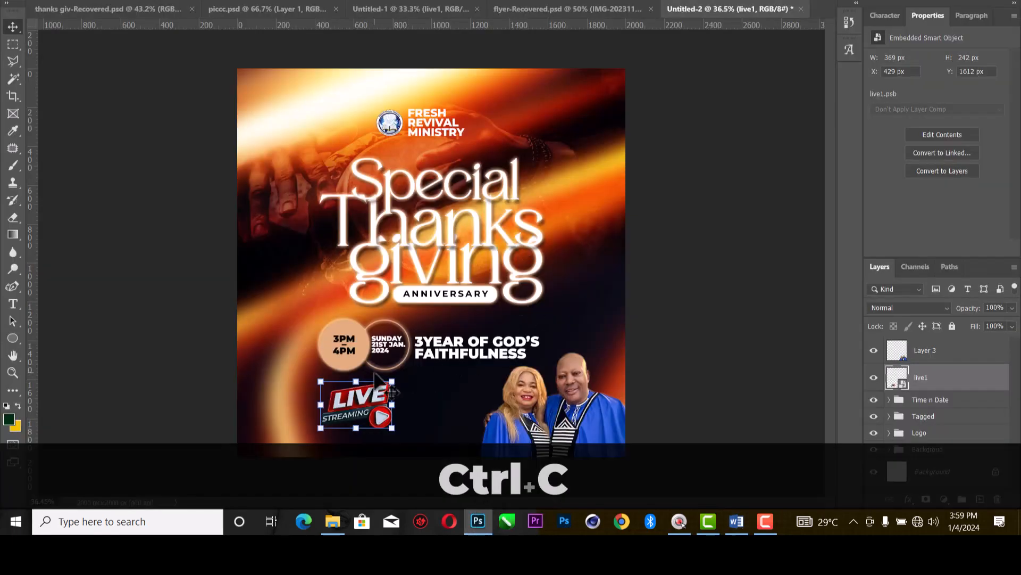
click(13, 303)
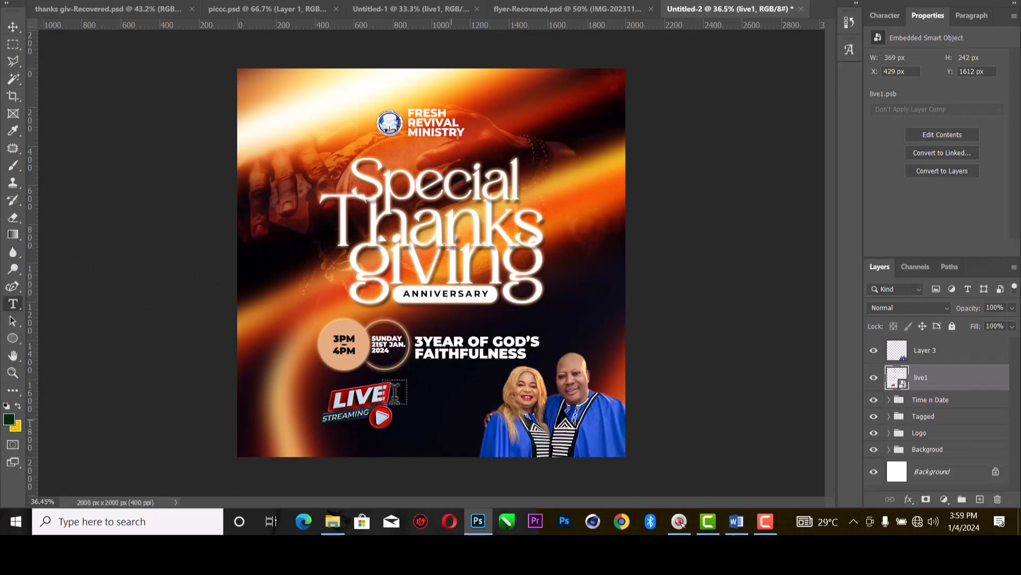
click(424, 398)
key(ctrl+v)
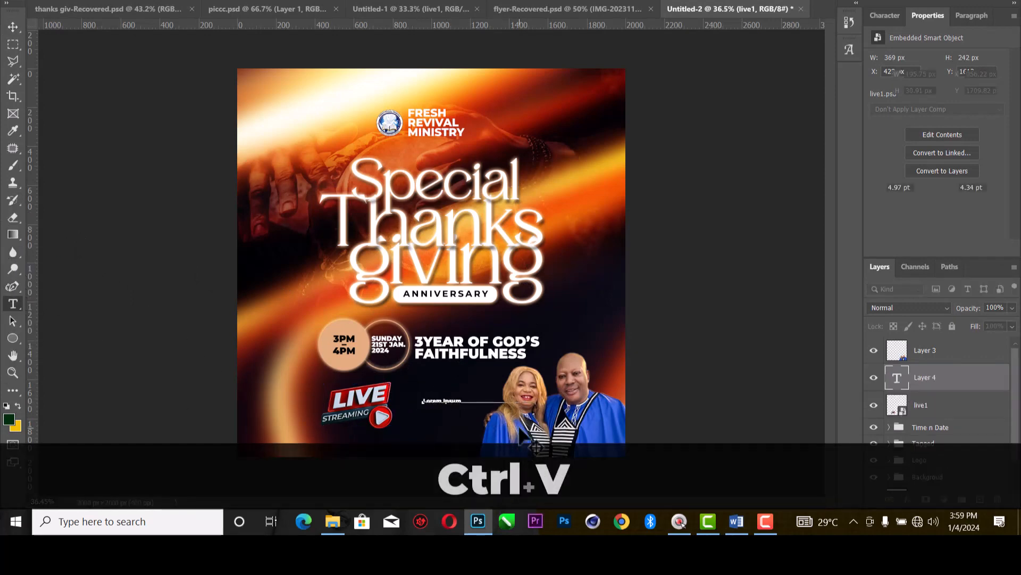
alt+scroll(450, 417, up, 3)
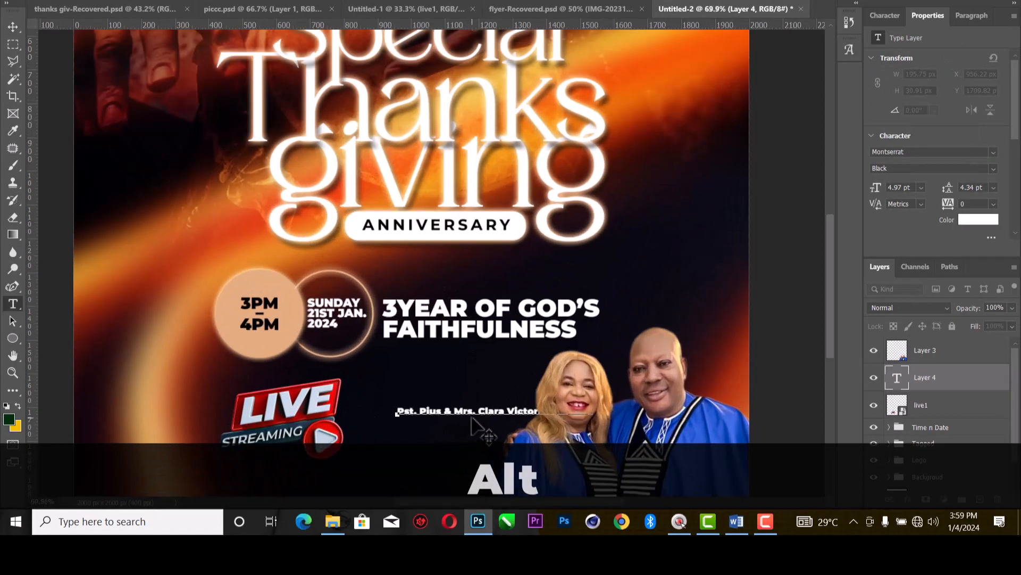
Break the hosts' names text into two lines before the surname, centre-align it and commit the edit.
scroll(475, 426, up, 2)
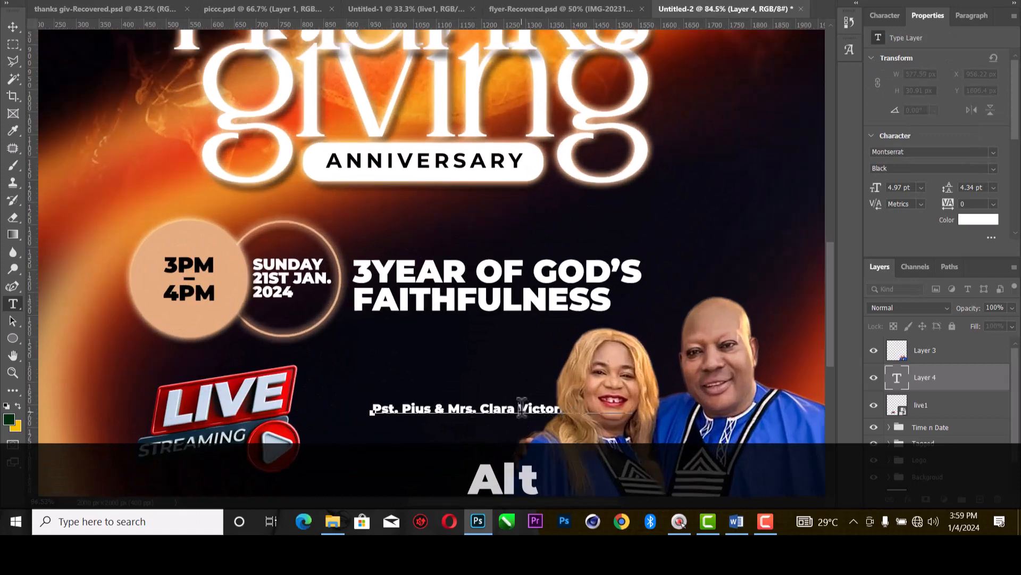
key(BackSpace)
key(Return)
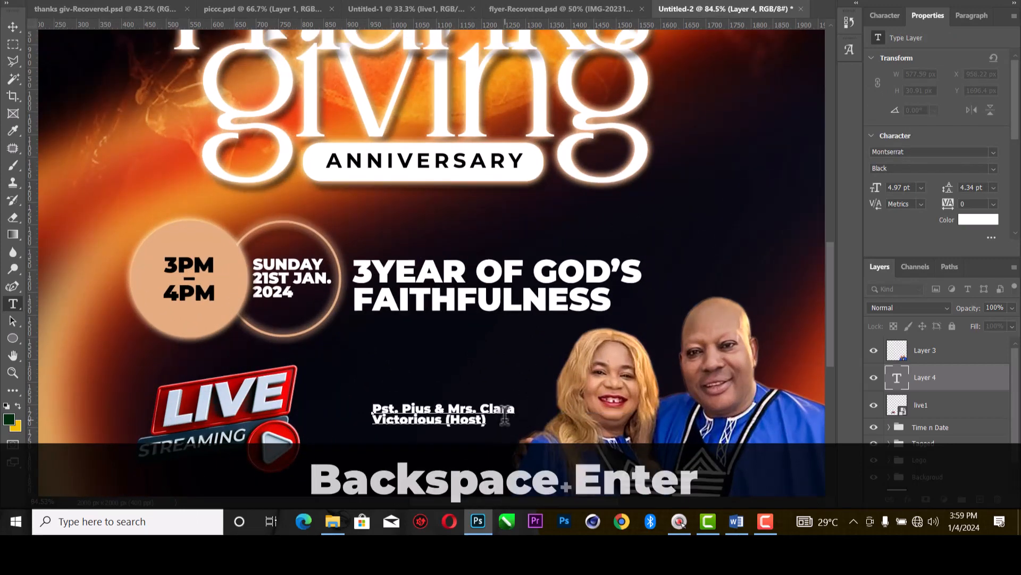
key(ctrl+a)
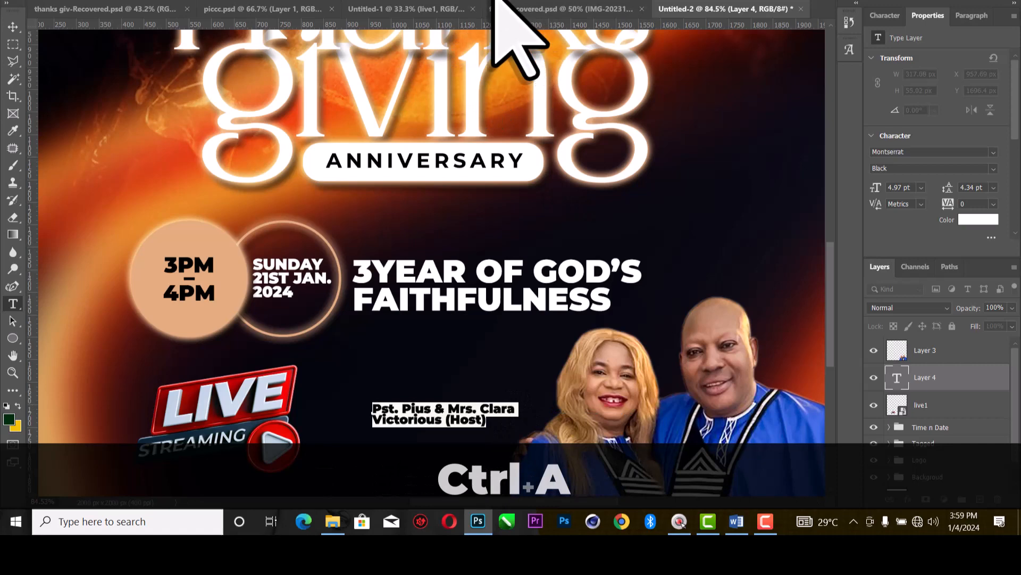
click(488, 0)
click(633, 0)
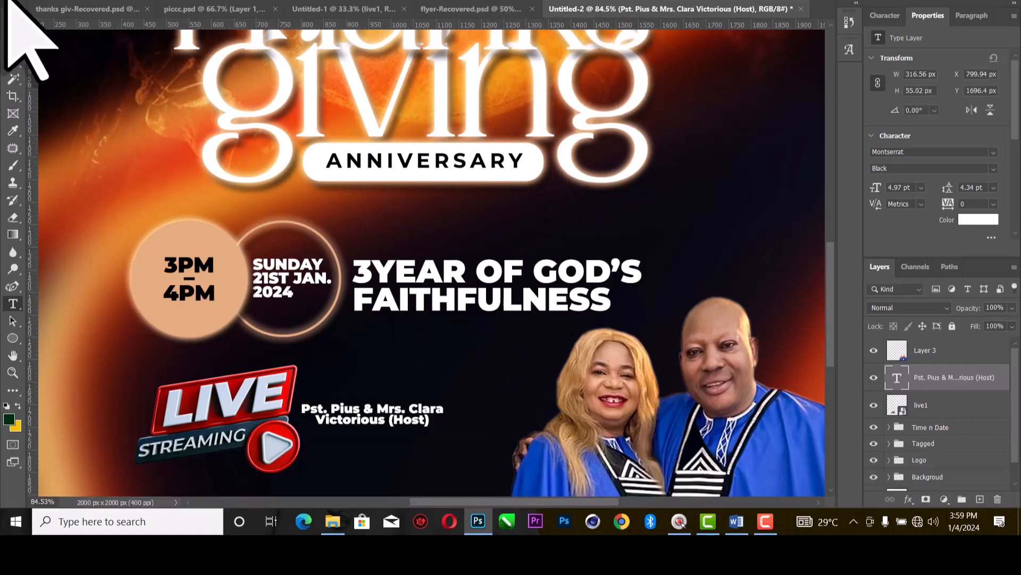
Move the hosts' names text beside the couple at about X 1074, Y 1803 px and bring its layer above Layer 3.
click(12, 26)
drag(418, 423, 516, 466)
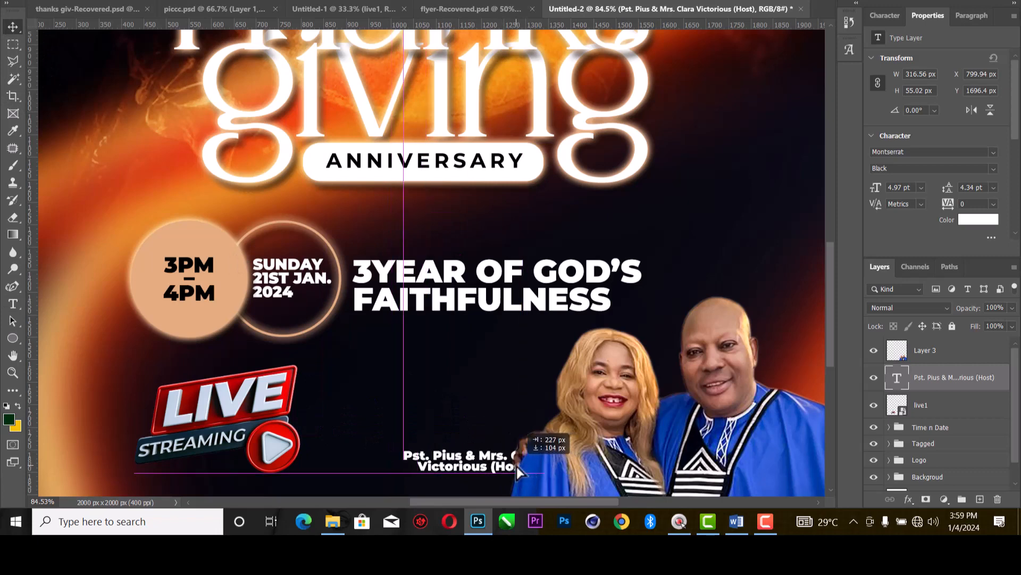
drag(955, 377, 957, 339)
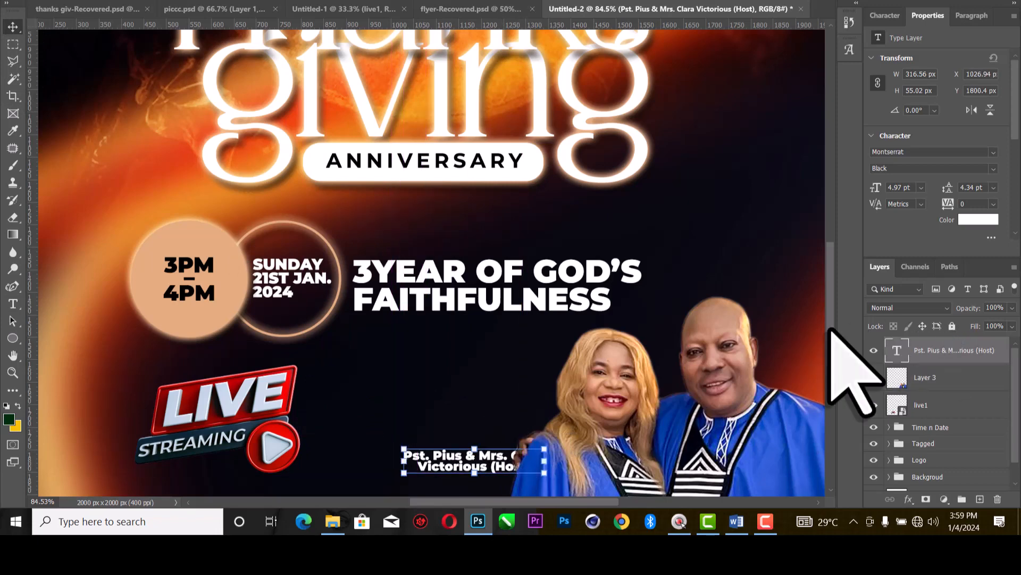
drag(528, 456, 549, 457)
Select the Time n Date, Tagged and Logo groups together and skew them vertically by -9°.
scroll(607, 318, down, 6)
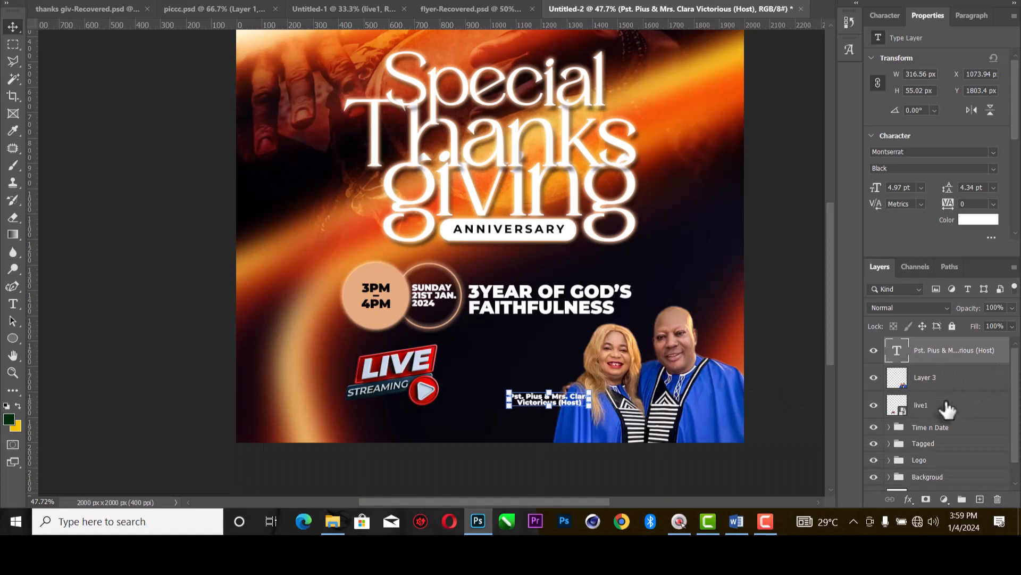
click(938, 427)
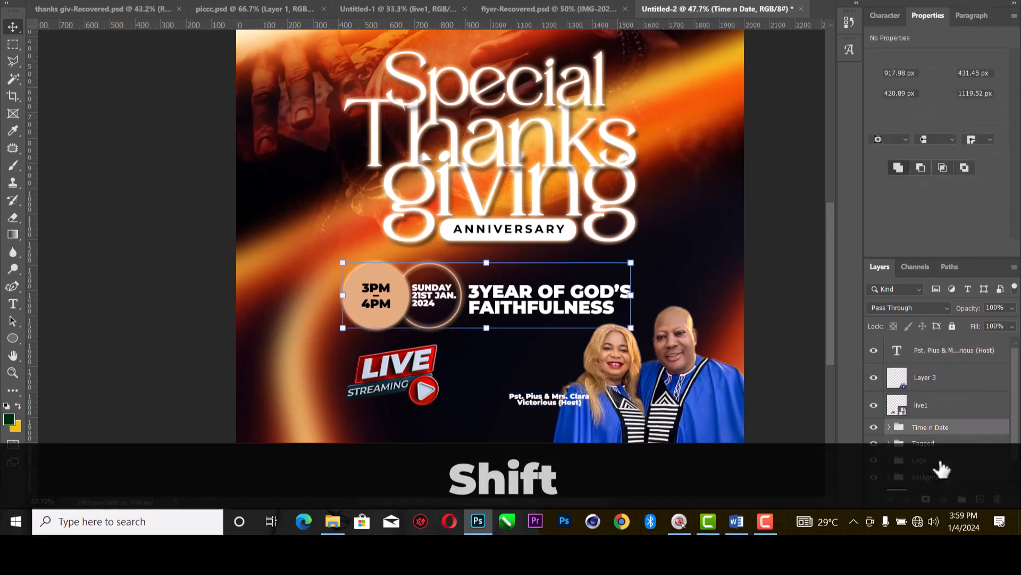
shift+click(941, 462)
scroll(636, 285, down, 3)
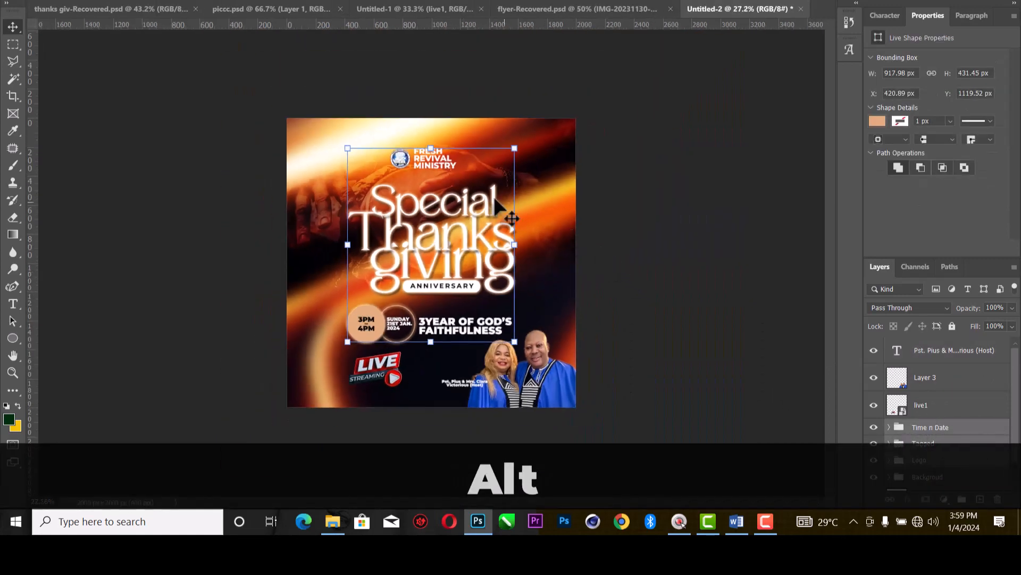
scroll(969, 403, down, 1)
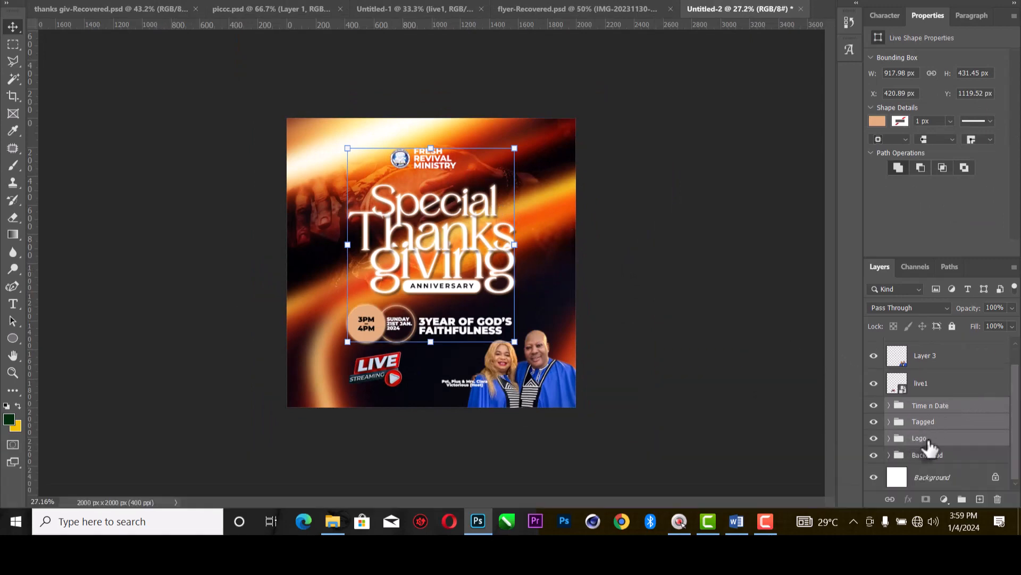
key(ctrl+t)
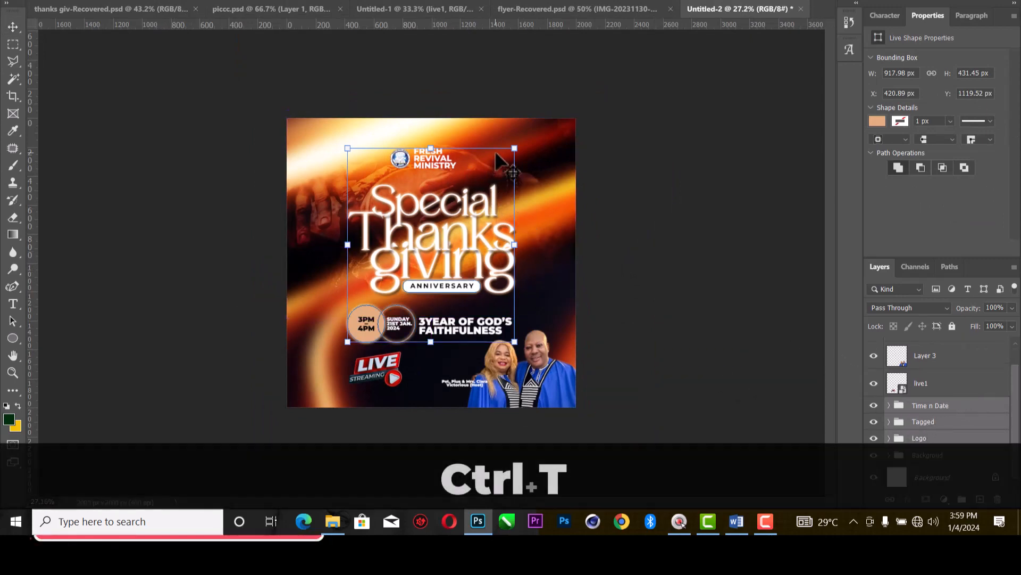
right_click(473, 238)
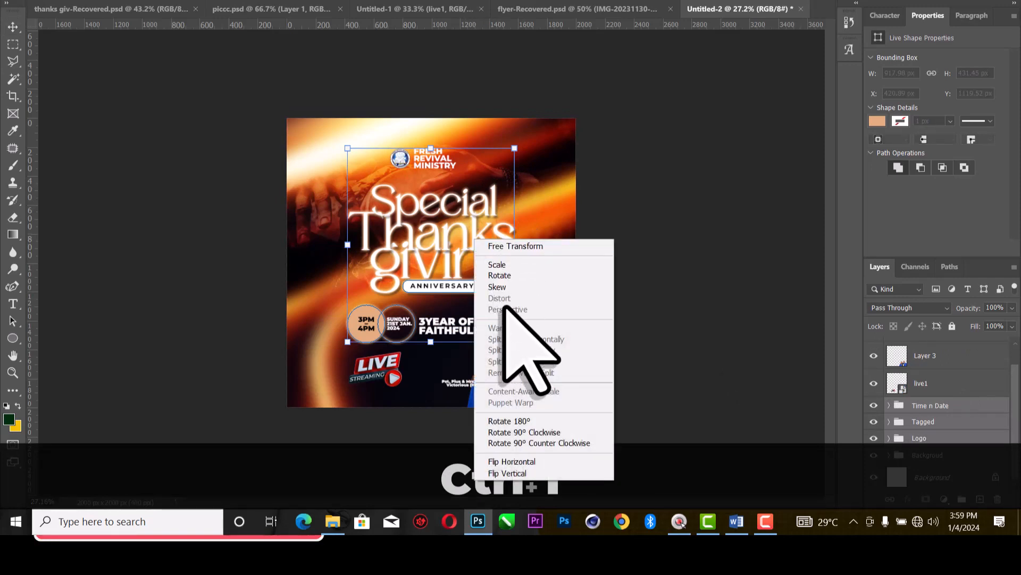
click(500, 287)
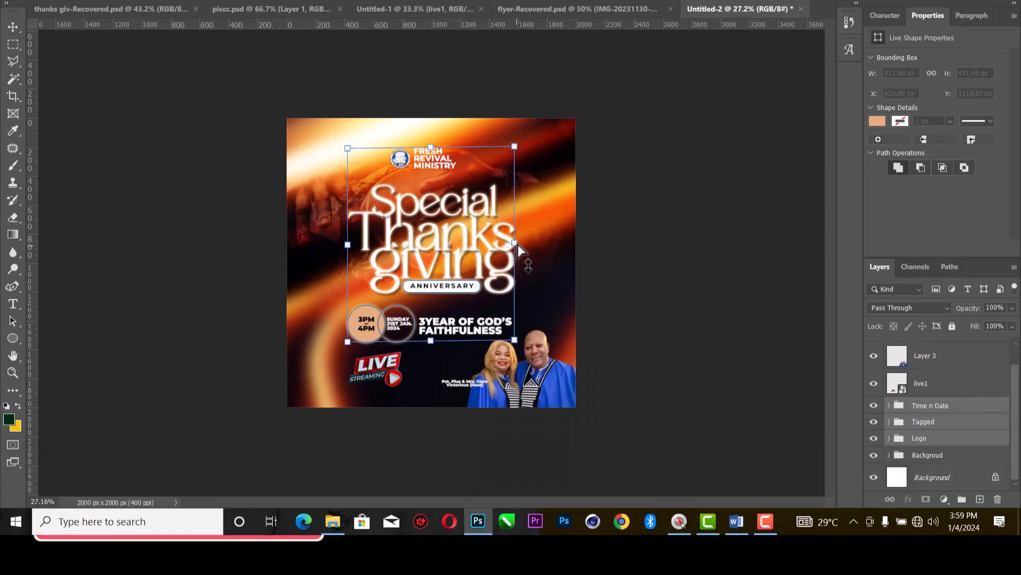
drag(518, 247, 522, 216)
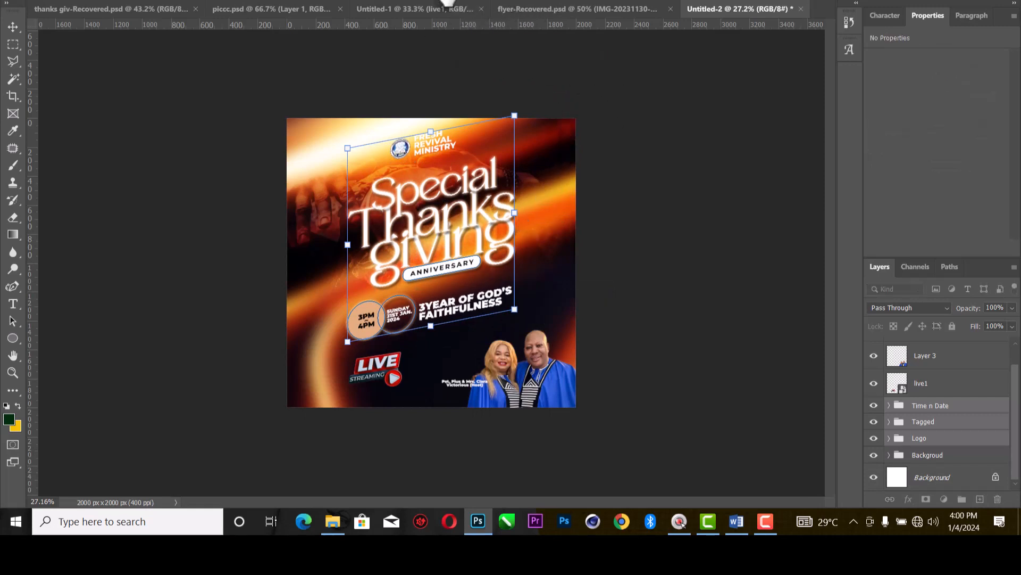
text(-9)
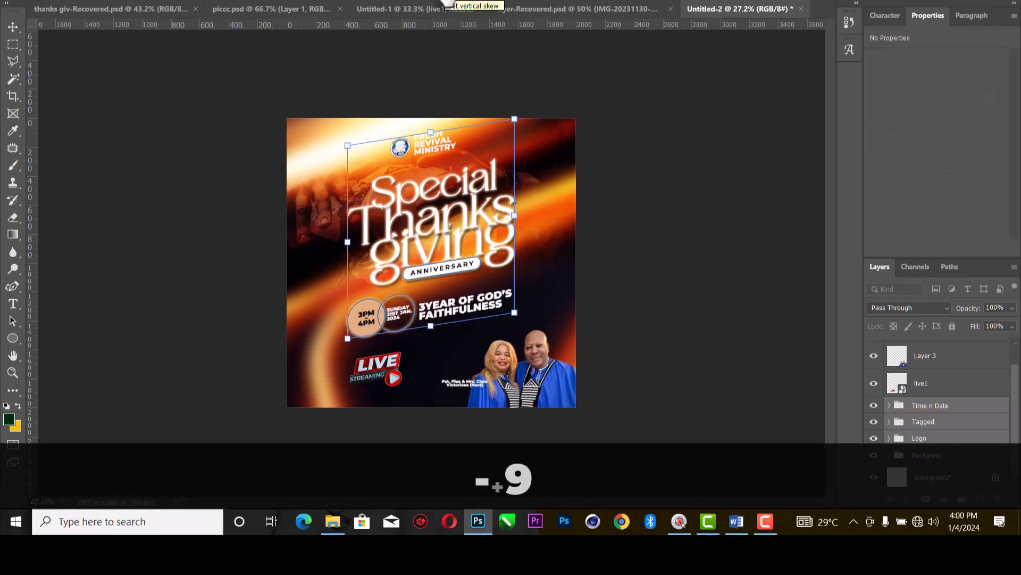
key(Return)
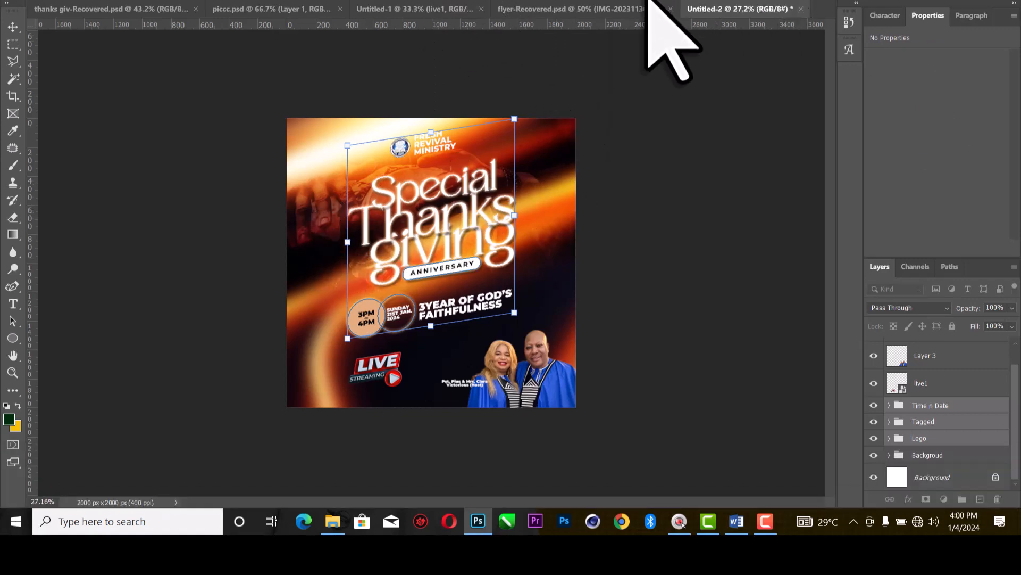
Move the three skewed groups straight down about 101 px, and shift the Live Streaming graphic slightly down below them.
scroll(432, 268, up, 1)
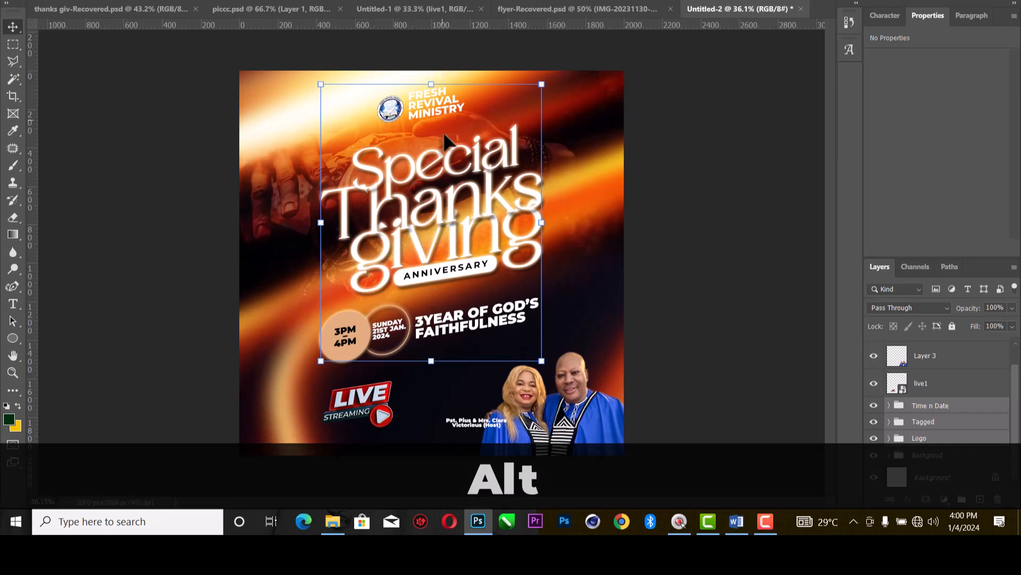
drag(433, 145, 433, 169)
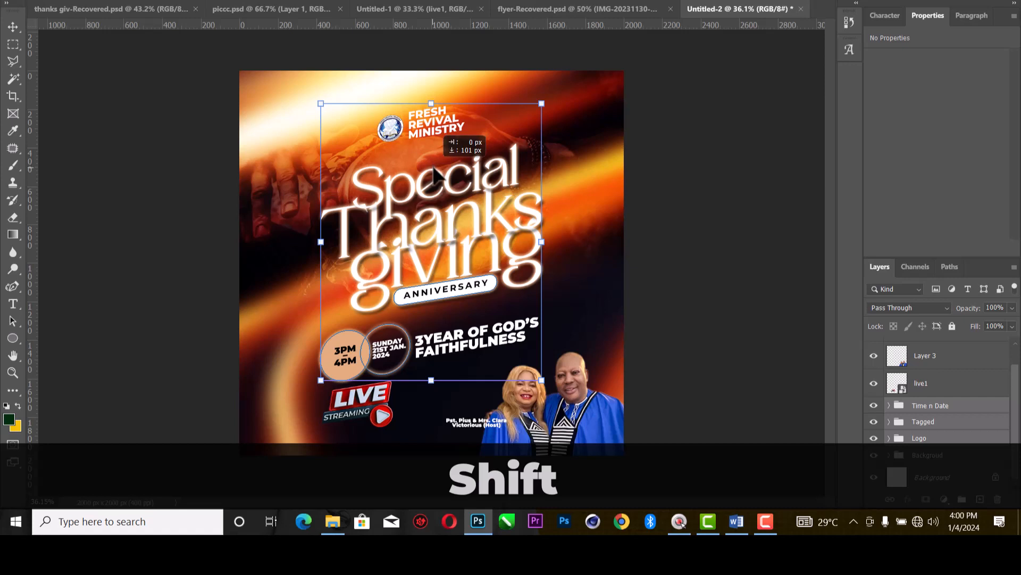
click(665, 1)
click(714, 170)
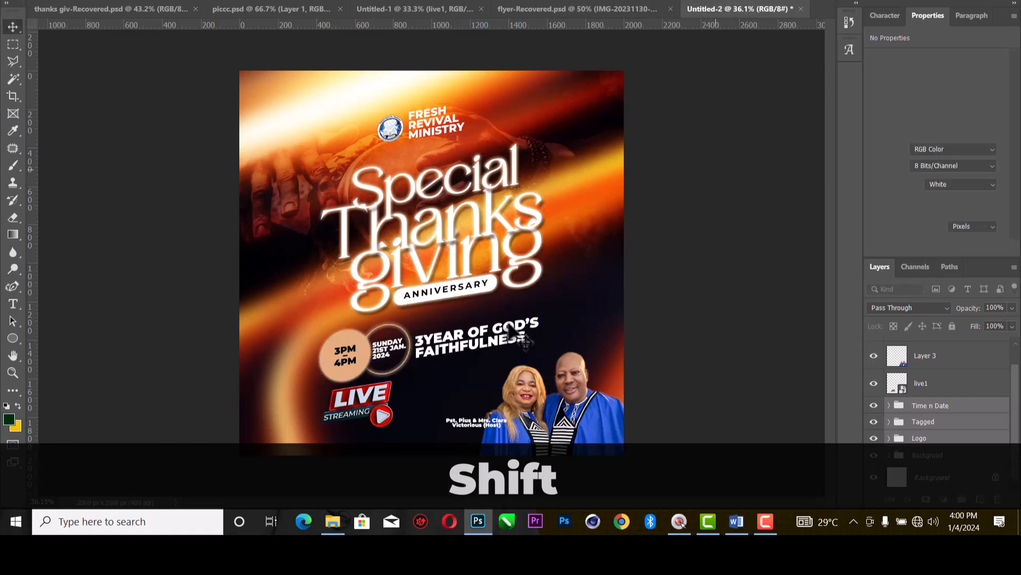
drag(376, 406, 378, 413)
Enlarge the hosts' names text proportionally to about 373 × 65 px, extending it away from the couple.
click(469, 426)
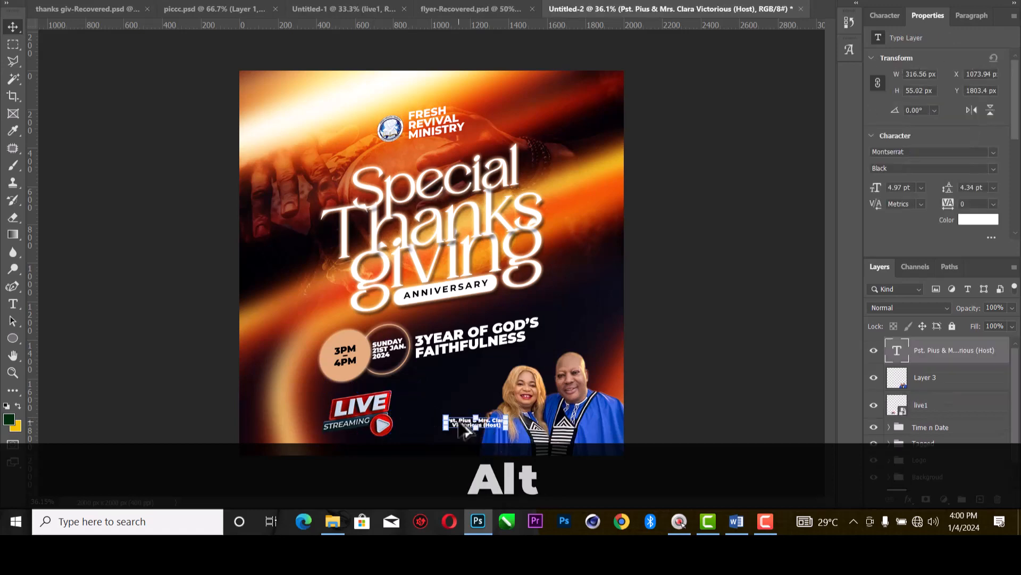
alt+scroll(466, 431, up, 4)
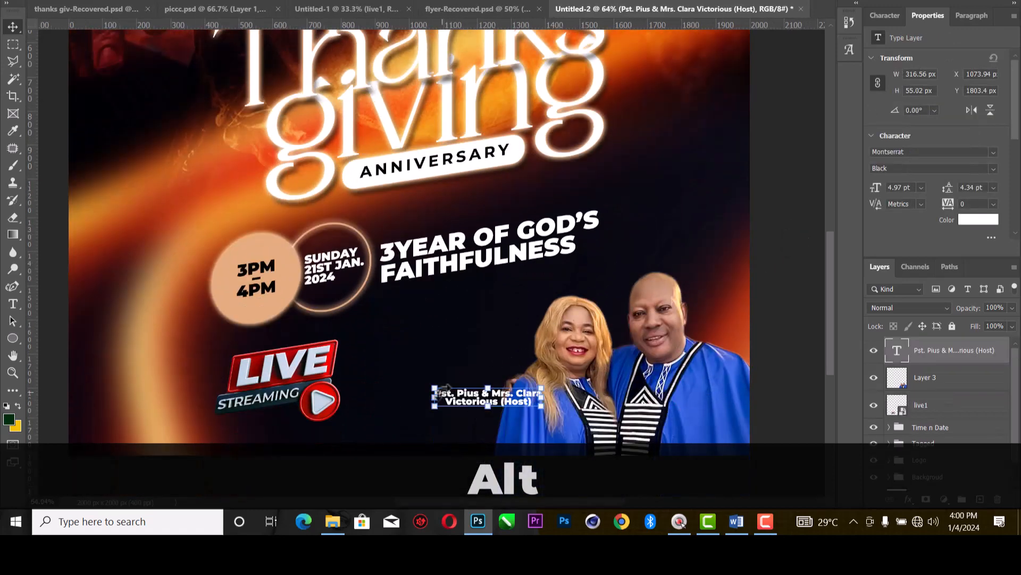
drag(434, 397, 414, 402)
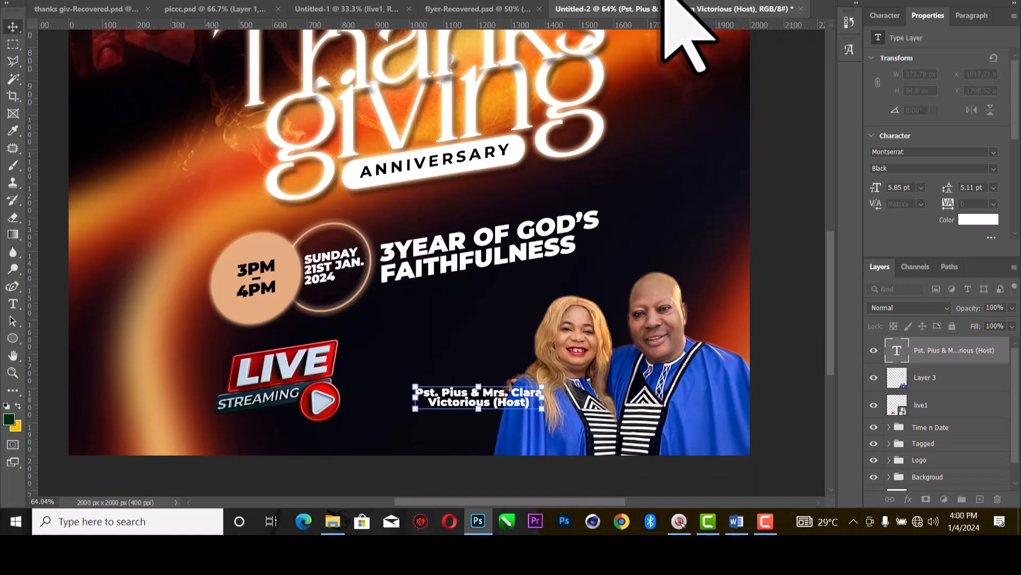
Skew the hosts' names text vertically by -9° to match the slanted title, then deselect it.
key(ctrl+t)
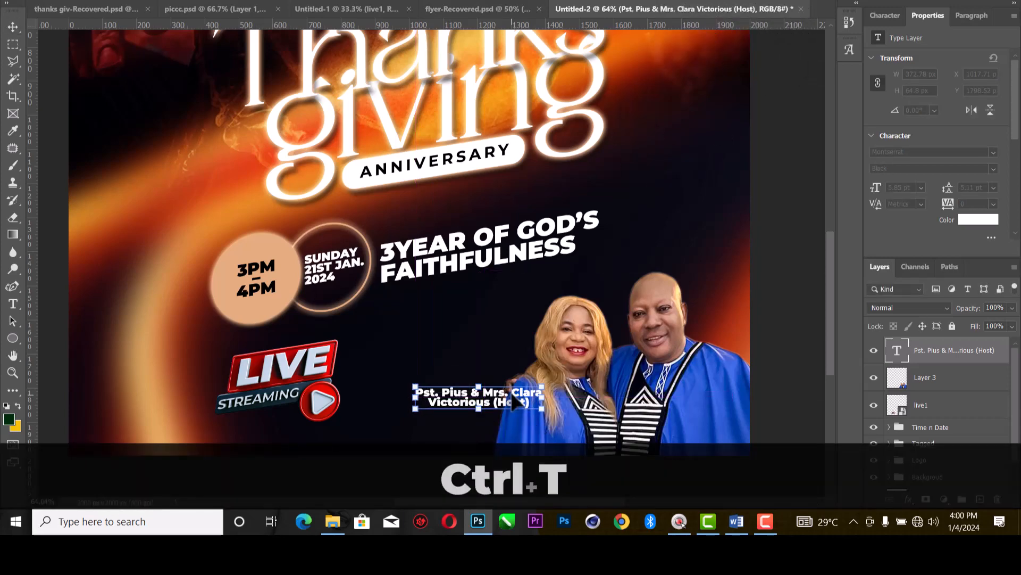
right_click(515, 403)
click(556, 196)
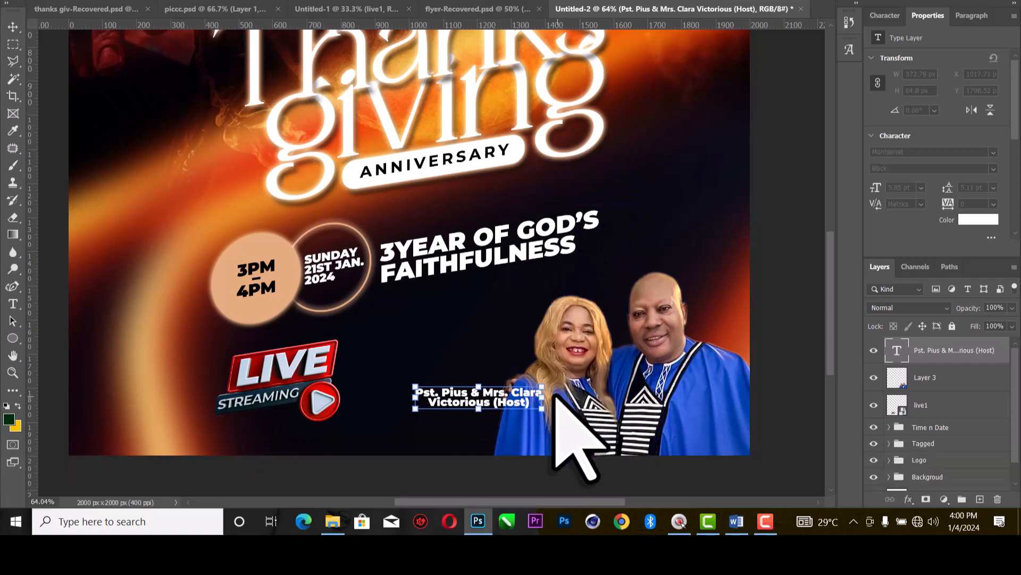
drag(542, 397, 541, 384)
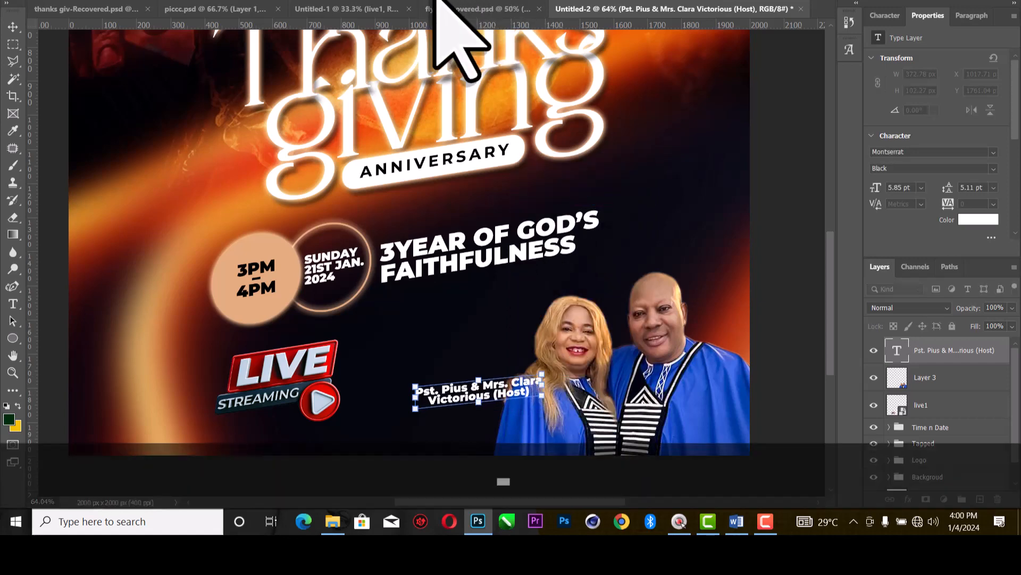
text(-9)
key(Return)
click(664, 1)
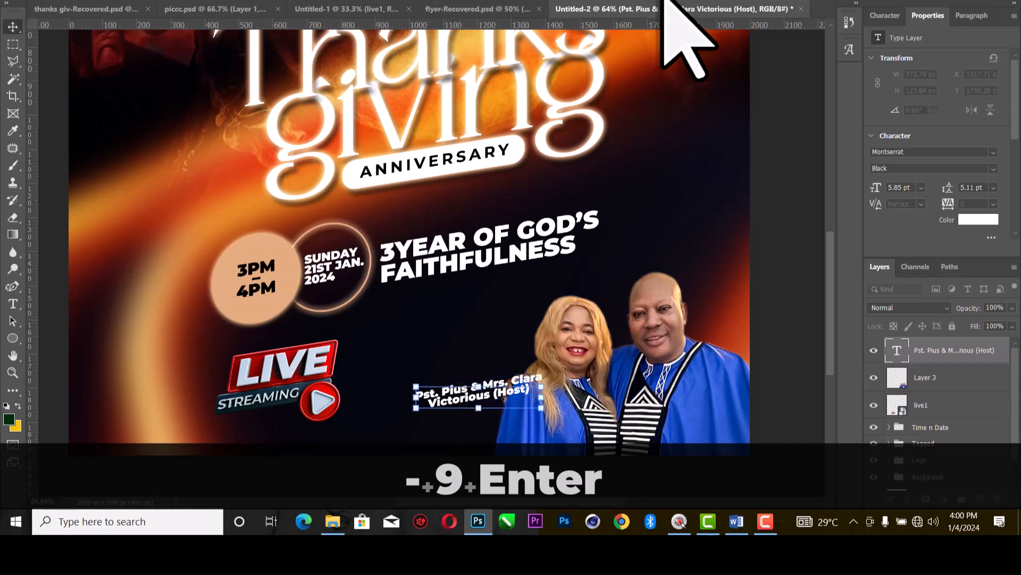
scroll(600, 192, down, 1)
scroll(600, 194, down, 3)
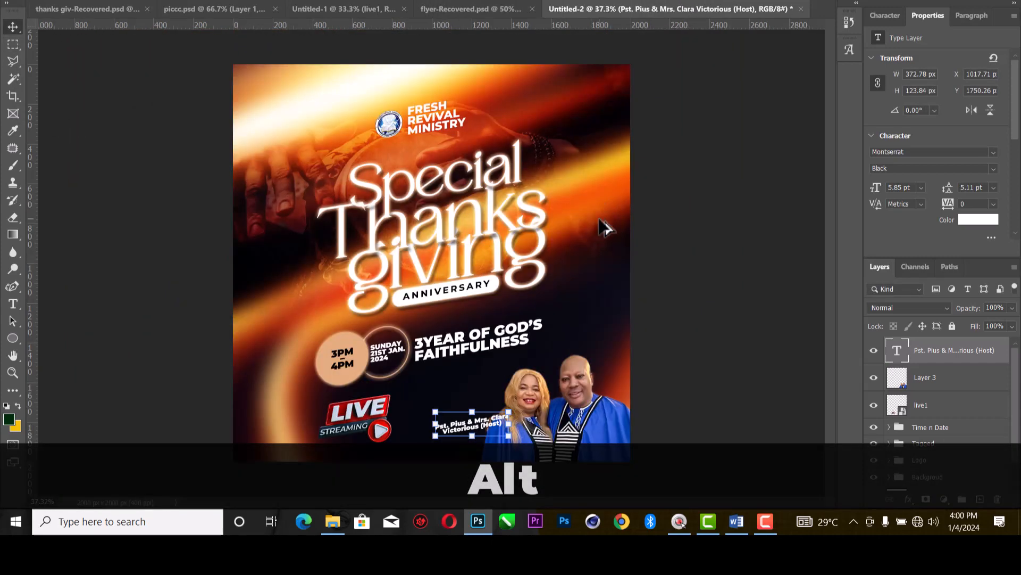
click(747, 172)
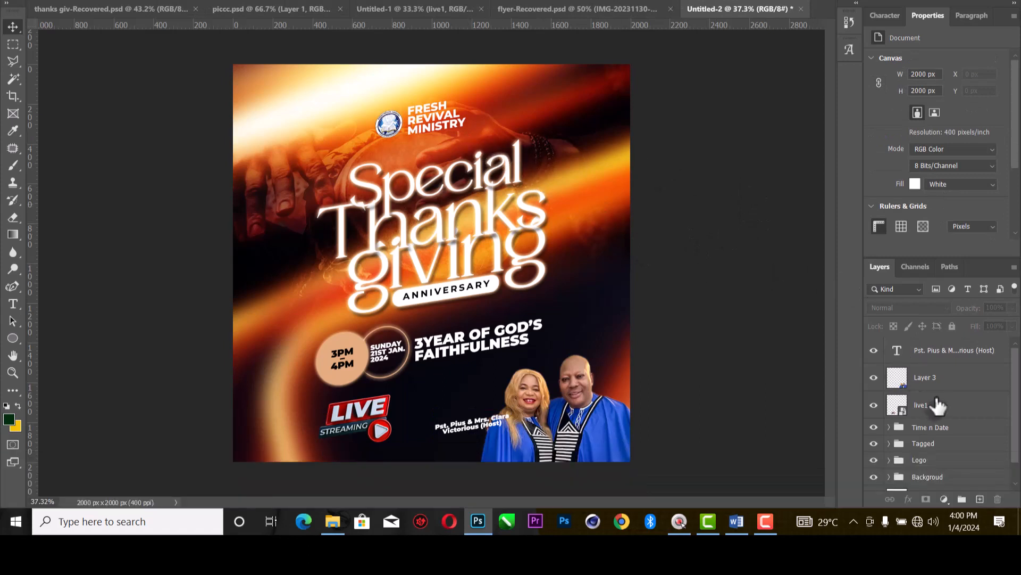
Group the hosts' names text with the couple's photo on Layer 3 and name the group Pic.
click(959, 361)
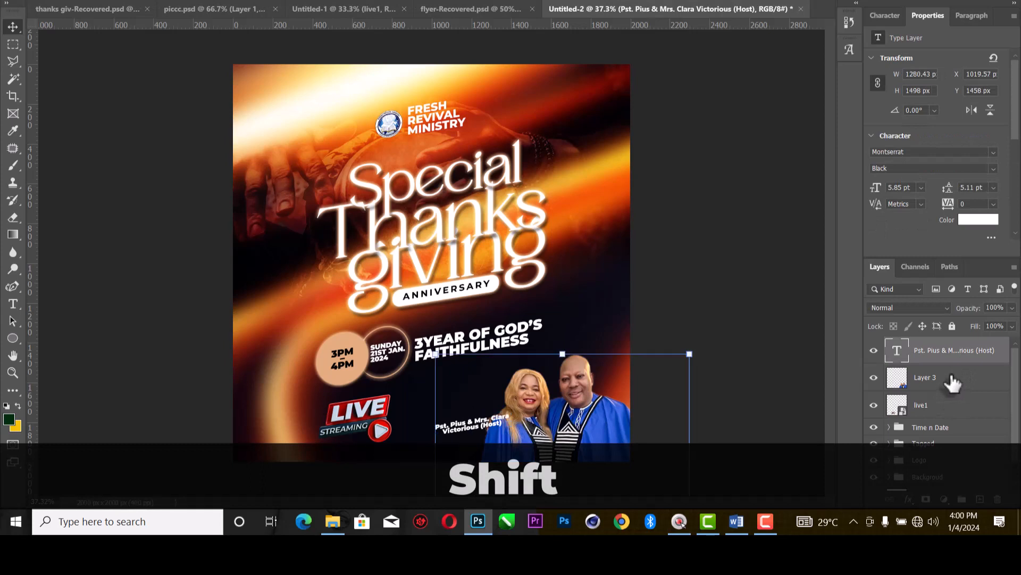
shift+click(949, 371)
key(ctrl+shift+g)
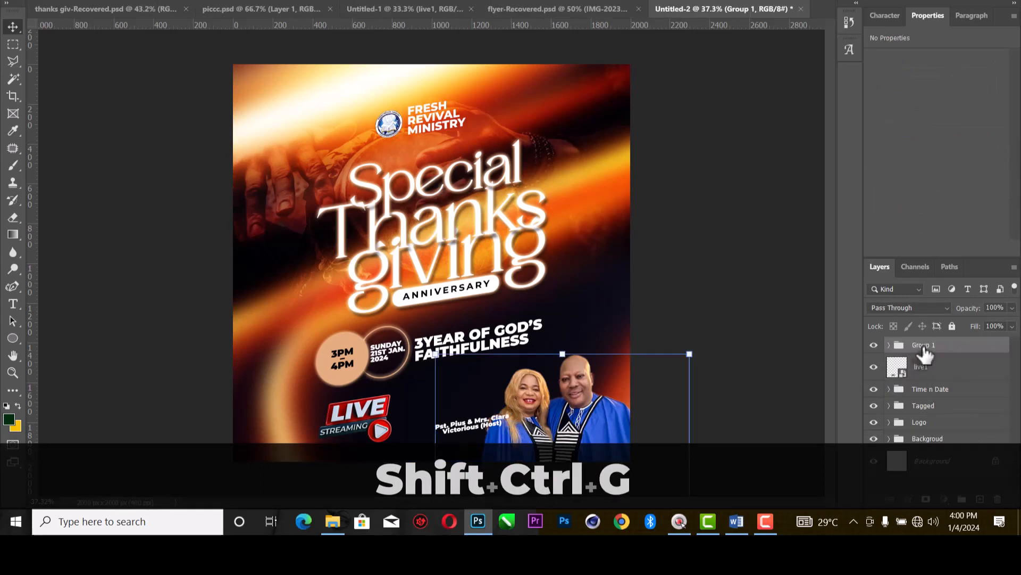
double_click(923, 345)
text(PIC)
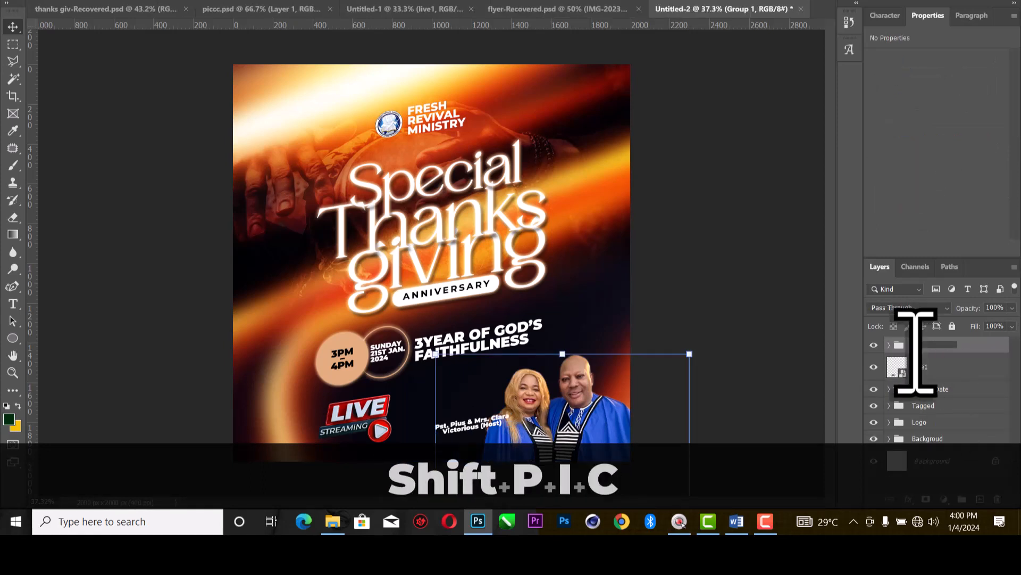
key(Return)
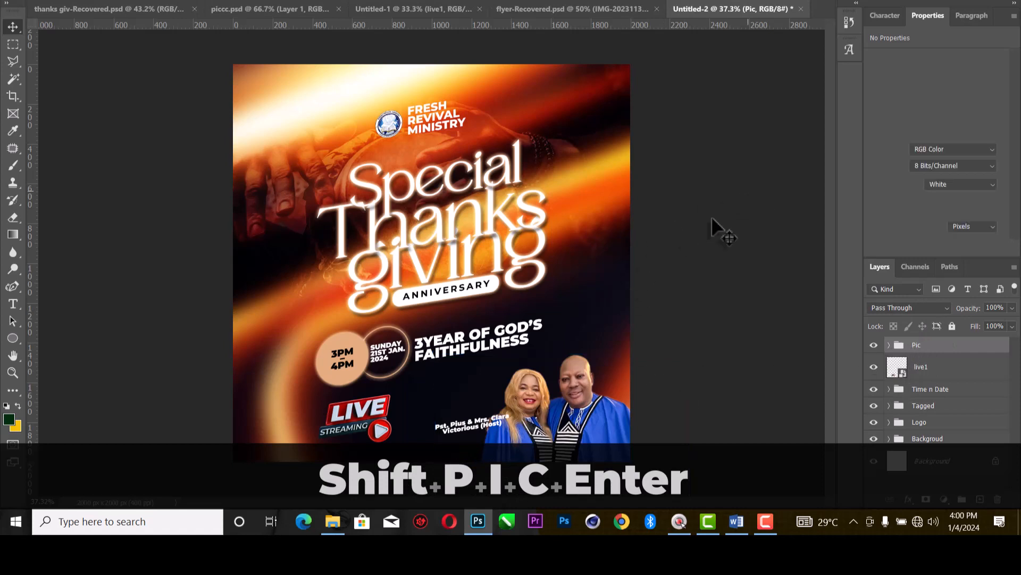
click(714, 221)
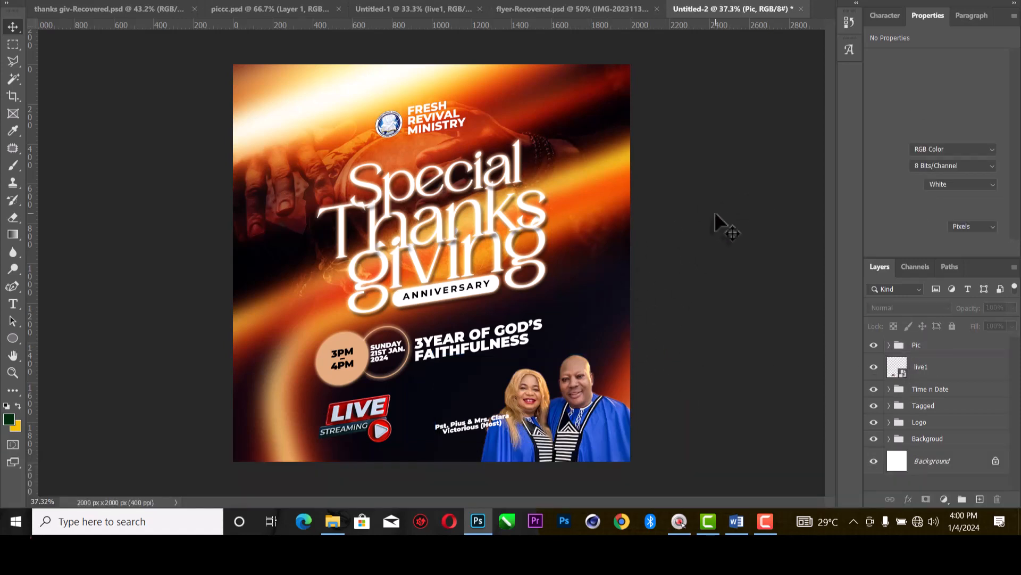
Stamp all visible layers into a new merged layer above the Pic group.
click(938, 349)
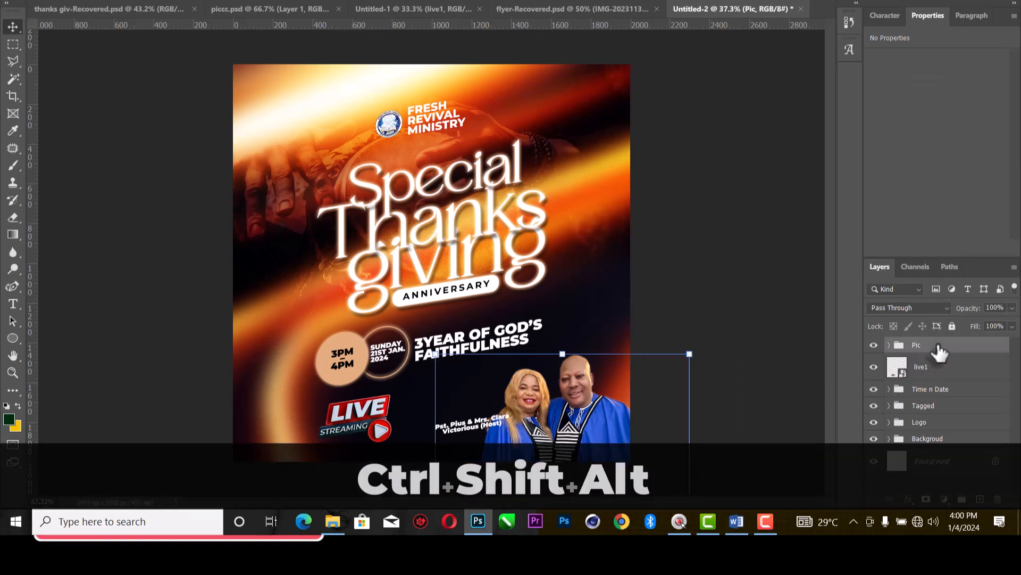
key(ctrl+shift+alt+e)
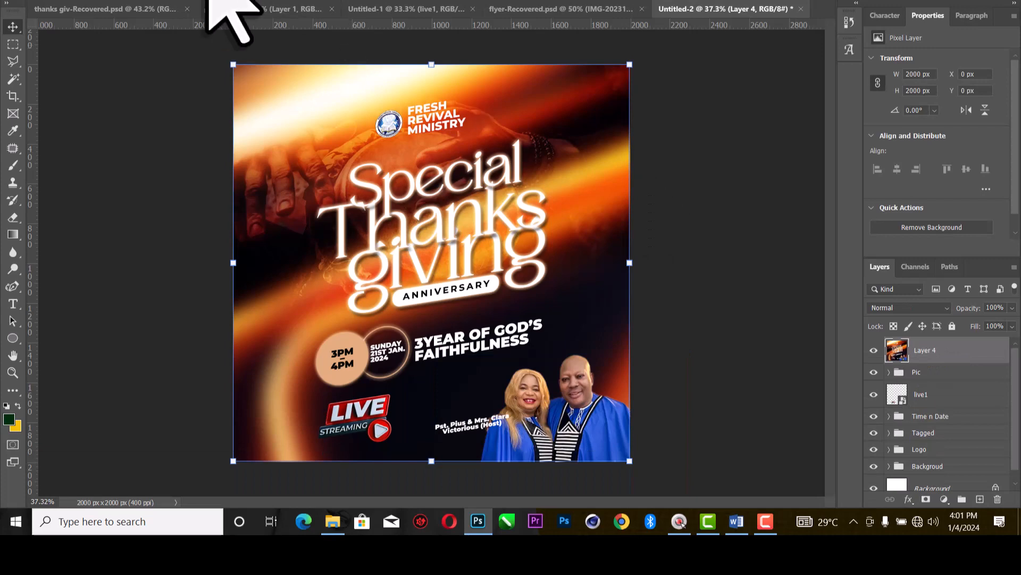
Start a Camera Raw Filter on Layer 4 and set Contrast to +13, Blacks to -14 and Texture to +17.
click(183, 1)
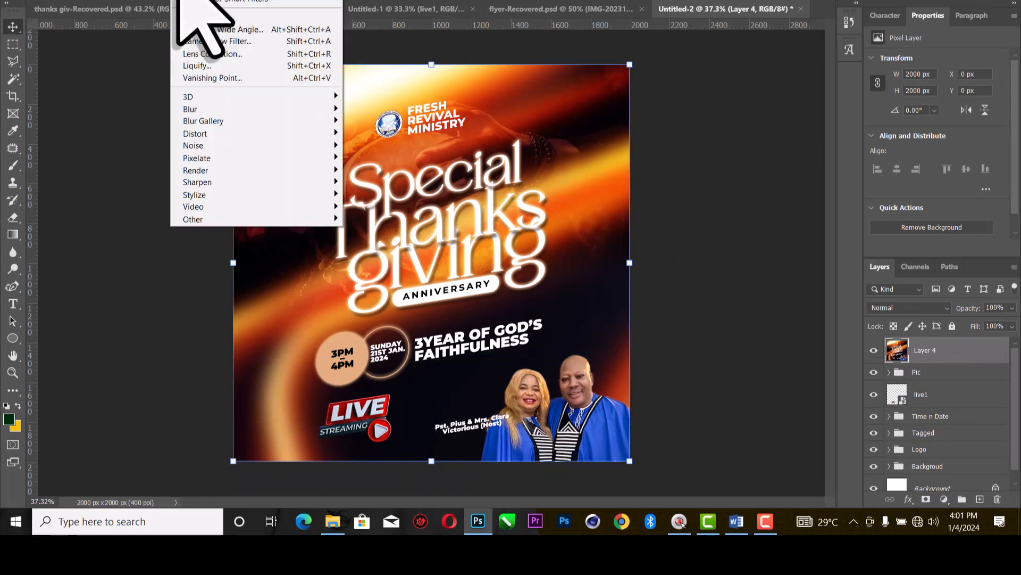
click(202, 43)
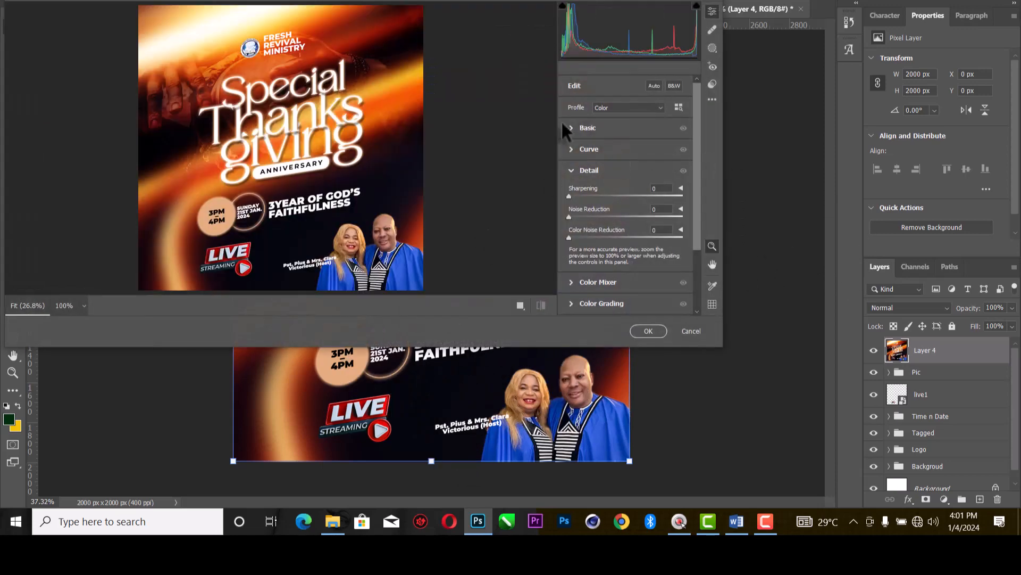
click(571, 127)
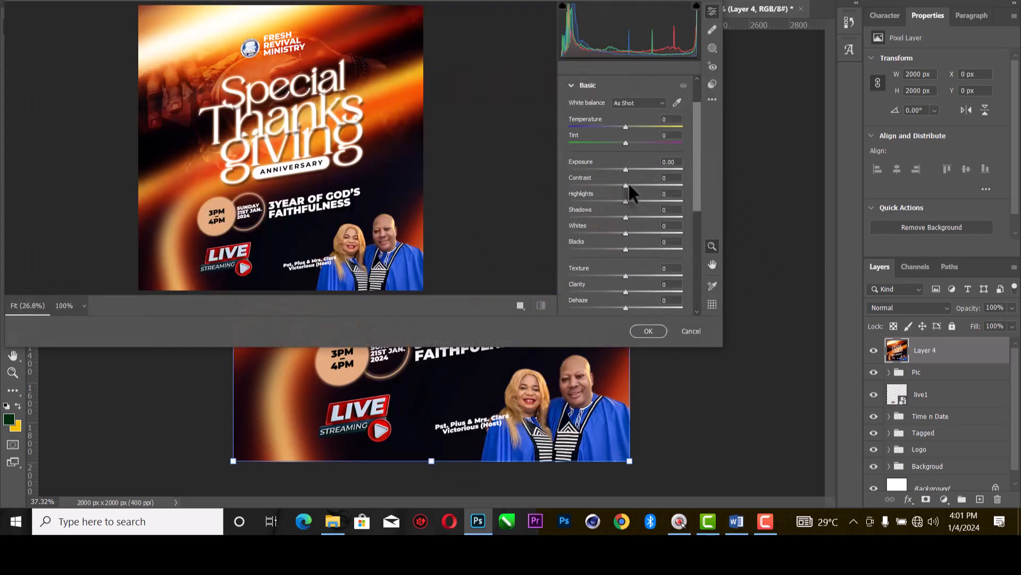
drag(629, 185, 633, 185)
drag(624, 246, 634, 275)
scroll(634, 272, down, 2)
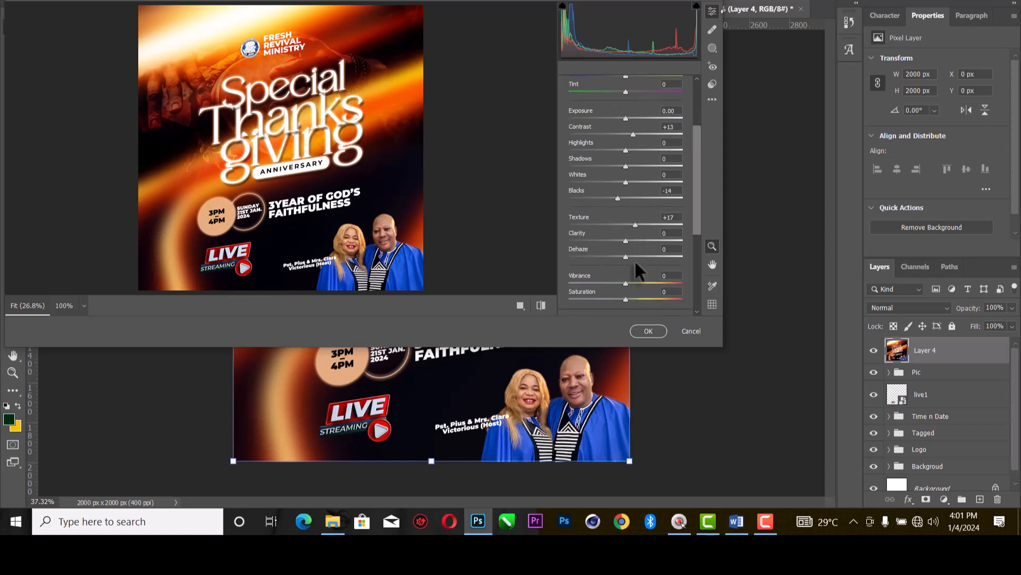
Set the filter's Vibrance to +8, Clarity to +5, Highlights to -22 and Whites to -6.
drag(626, 284, 631, 284)
drag(626, 238, 627, 238)
drag(623, 148, 621, 190)
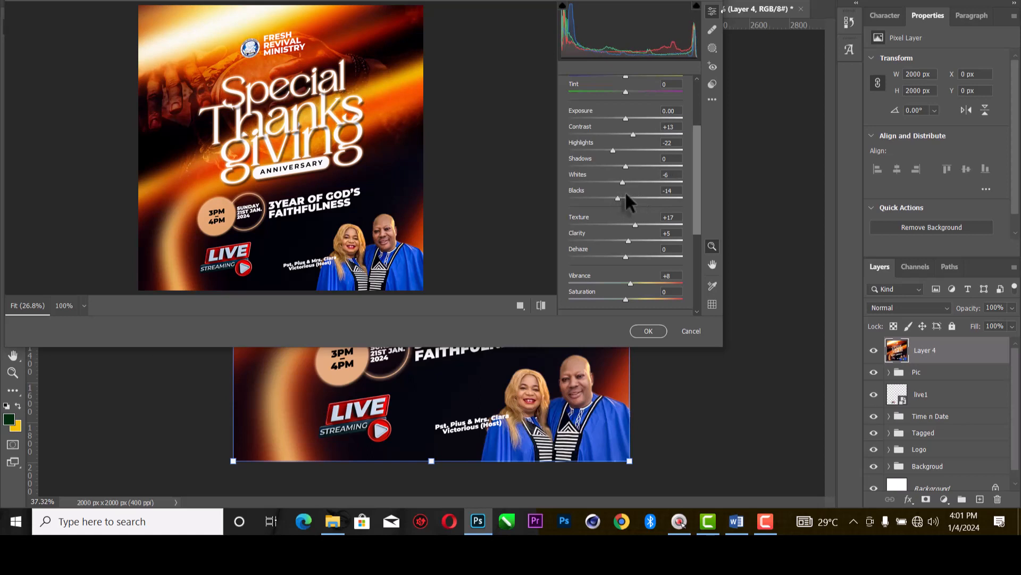
Add effects to the flyer with Grain at 8 and Vignetting at -9.
scroll(669, 226, down, 3)
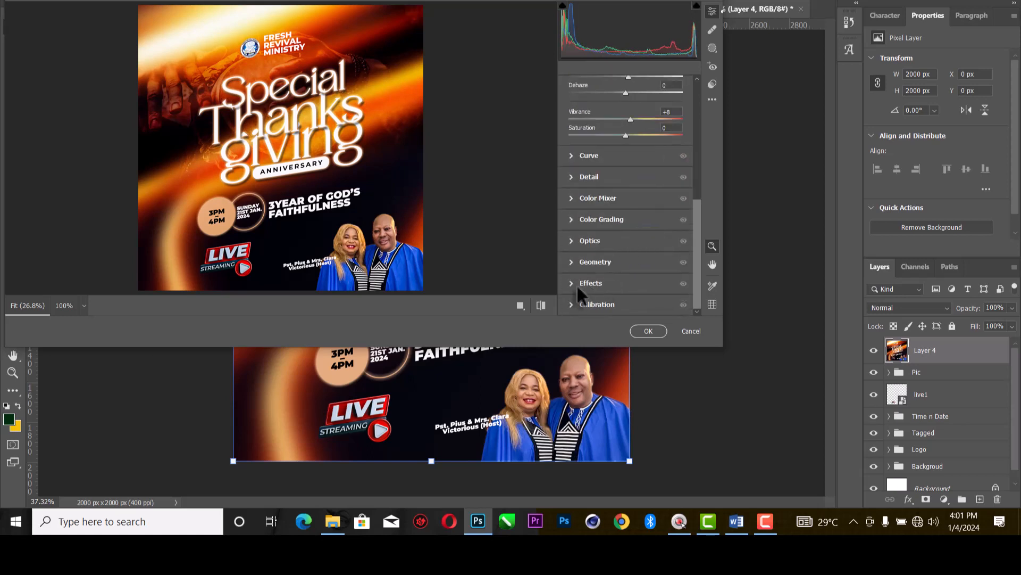
click(572, 281)
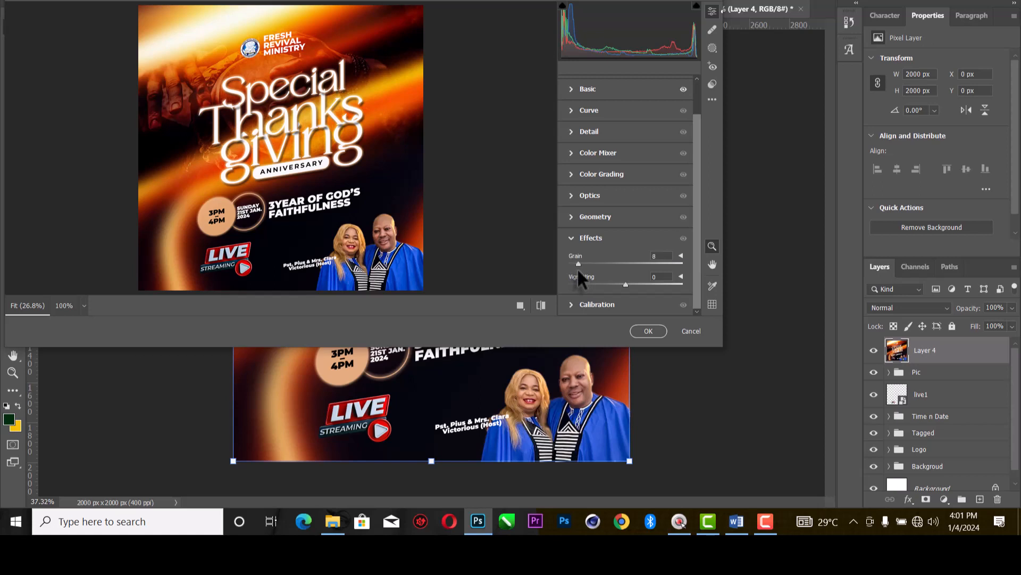
drag(577, 268, 620, 283)
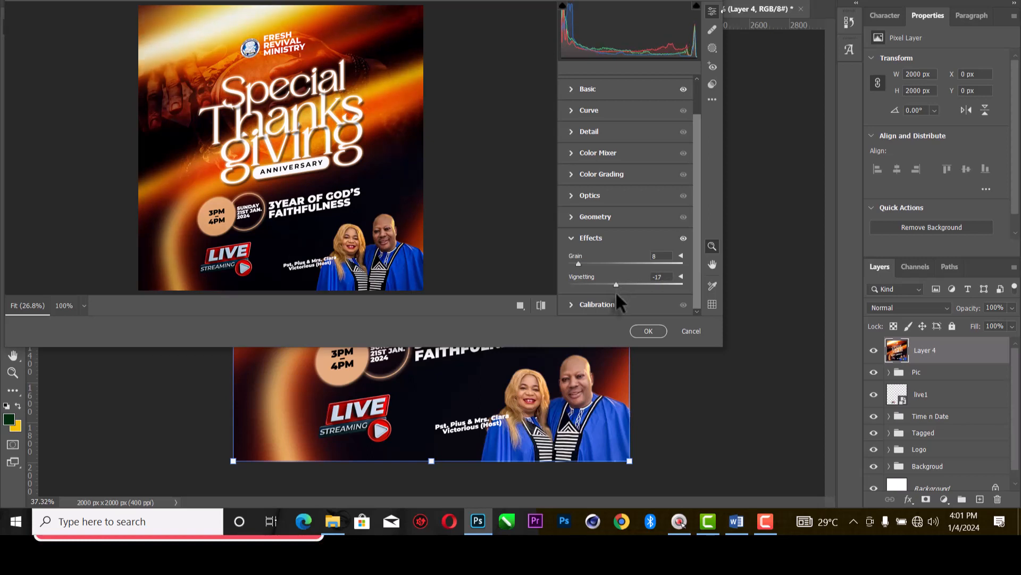
drag(616, 295, 619, 291)
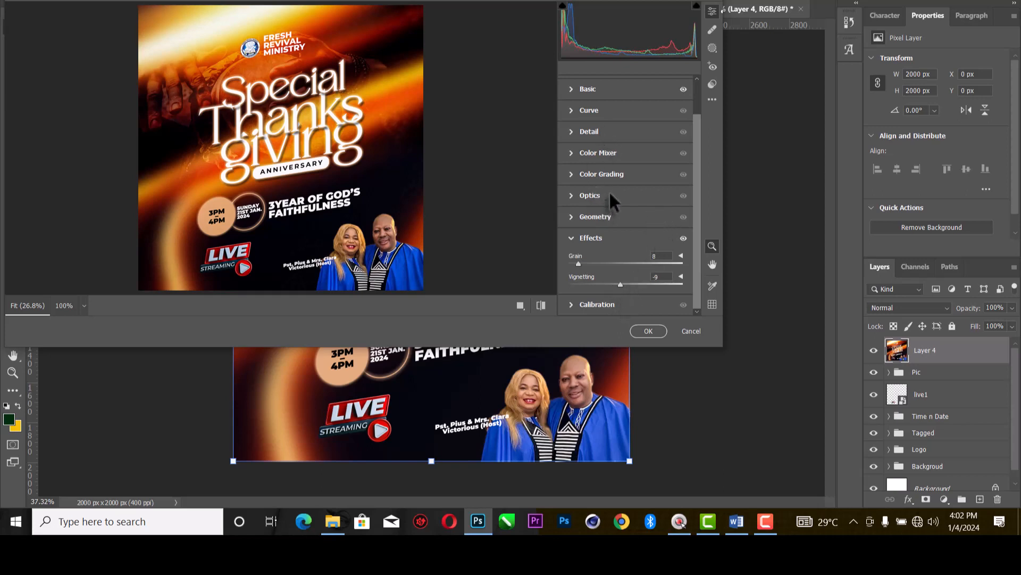
Set the saturation of the Blues to +62 in the Color Mixer and apply the Camera Raw adjustments to Layer 4.
click(572, 174)
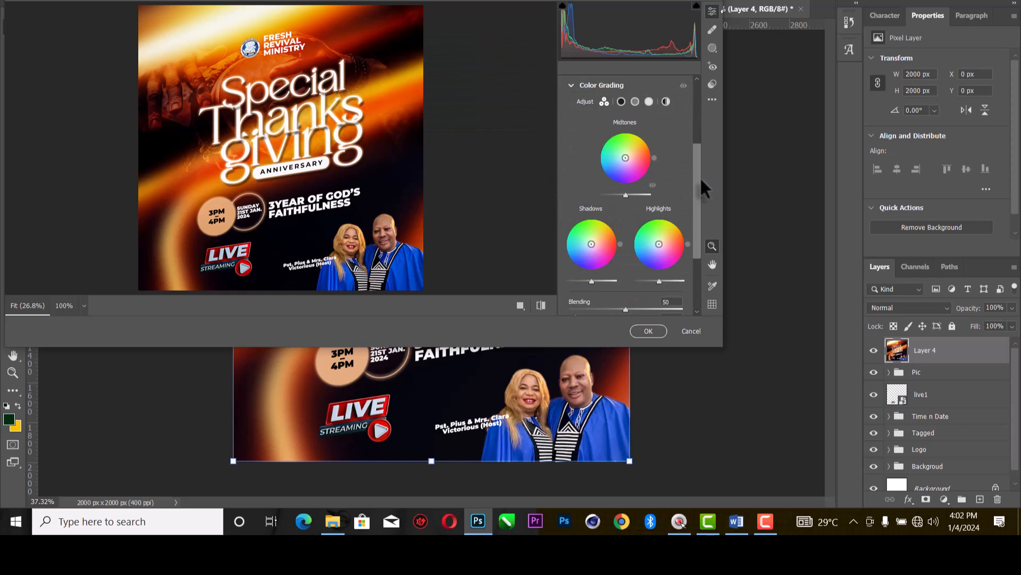
click(571, 84)
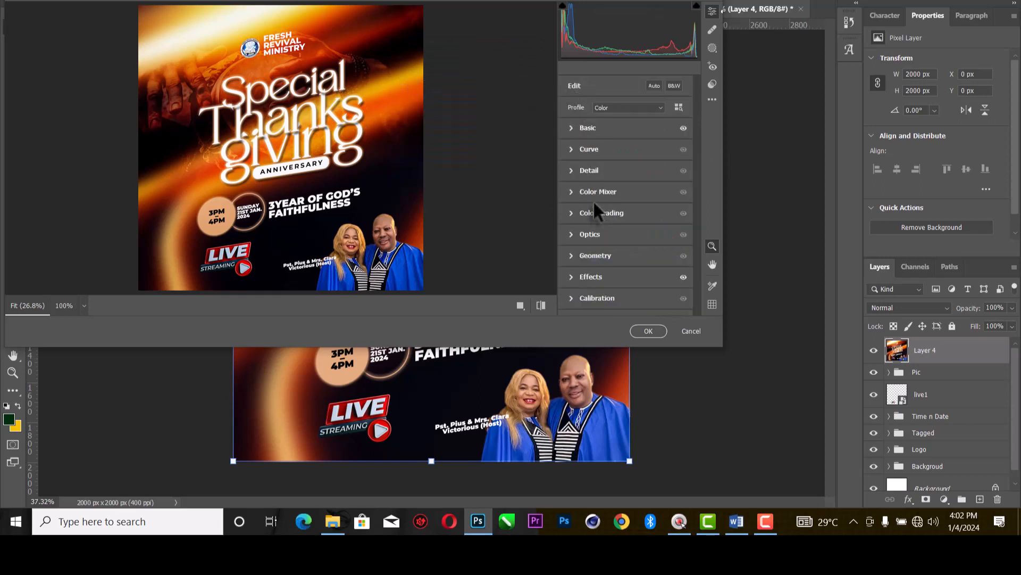
click(572, 190)
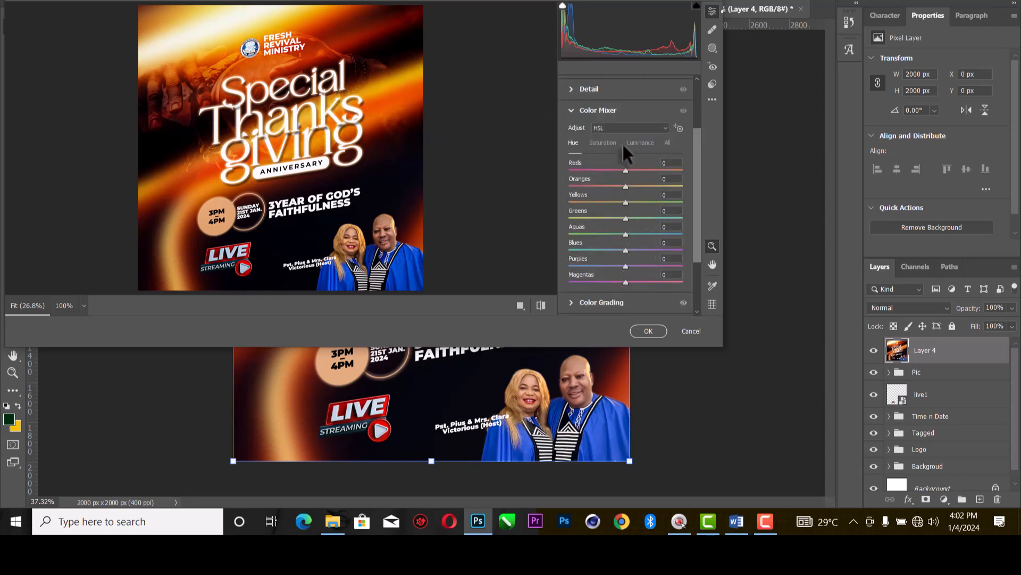
click(603, 142)
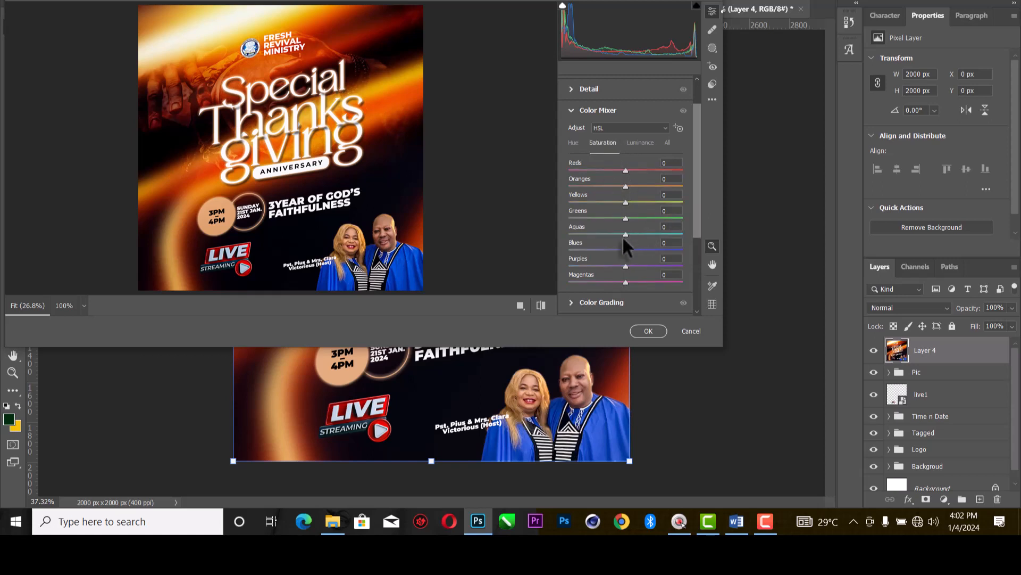
drag(627, 247, 661, 247)
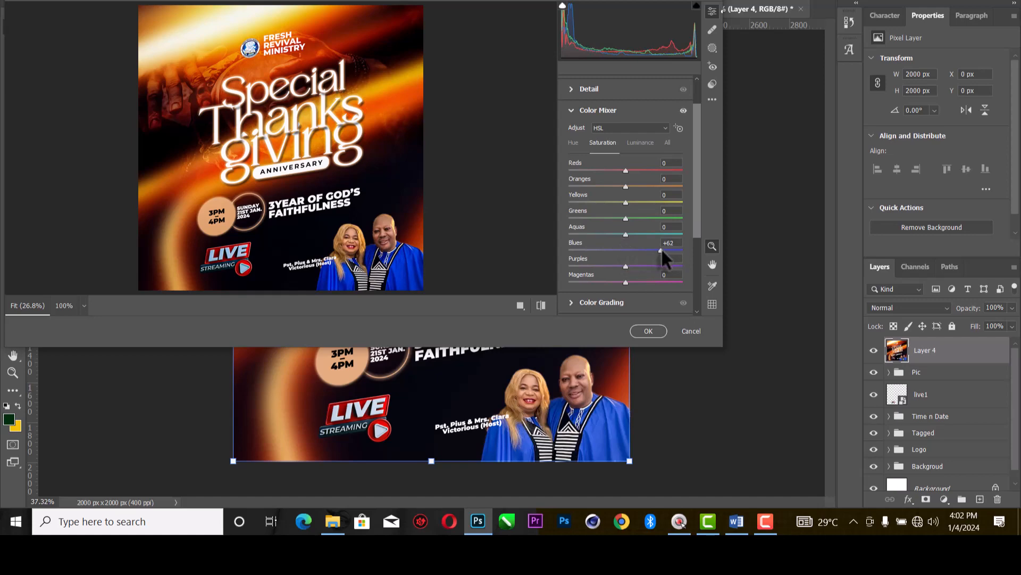
click(641, 331)
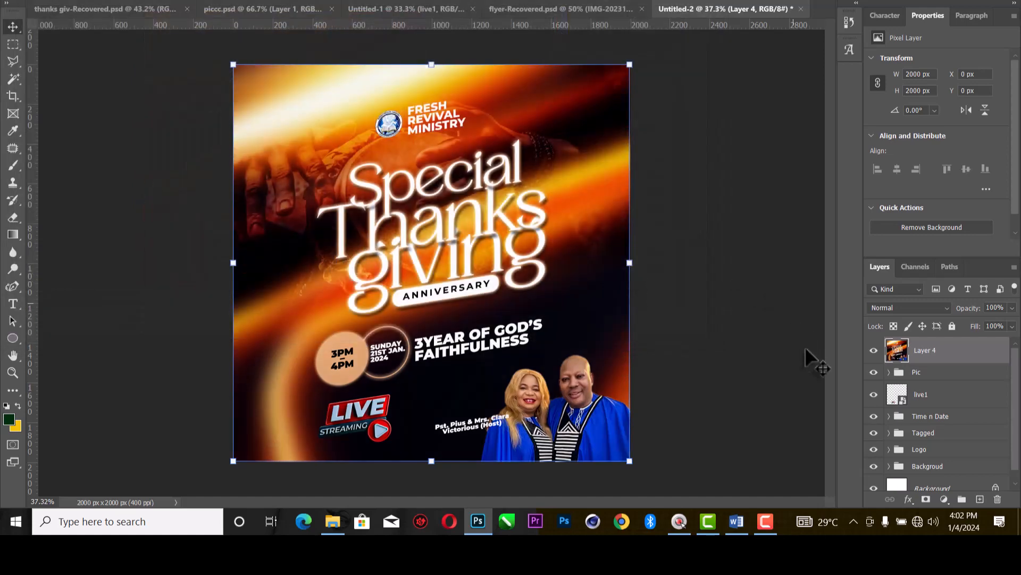
Hide and show Layer 4 again to compare the flyer before and after the filter.
click(874, 351)
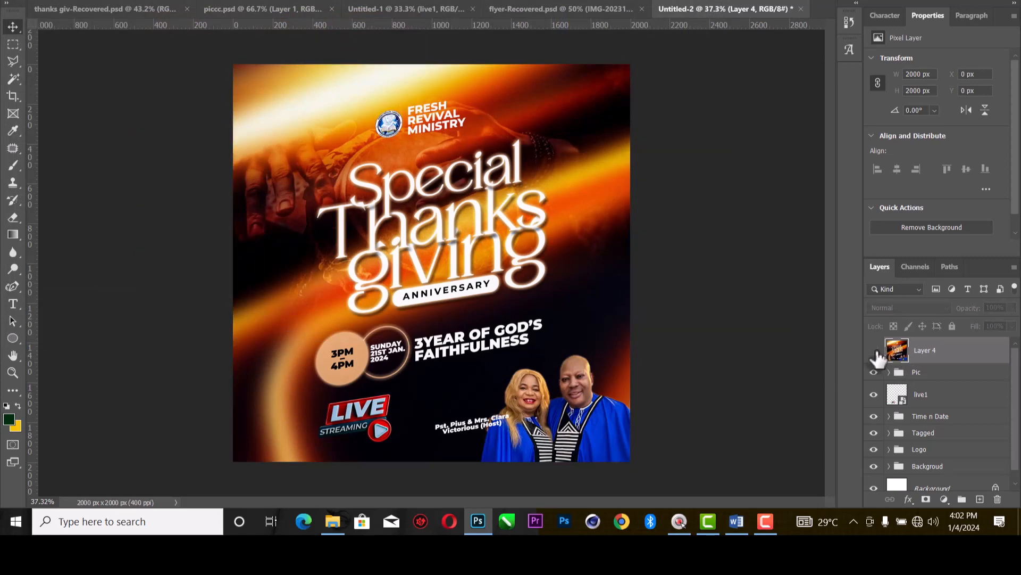
click(874, 351)
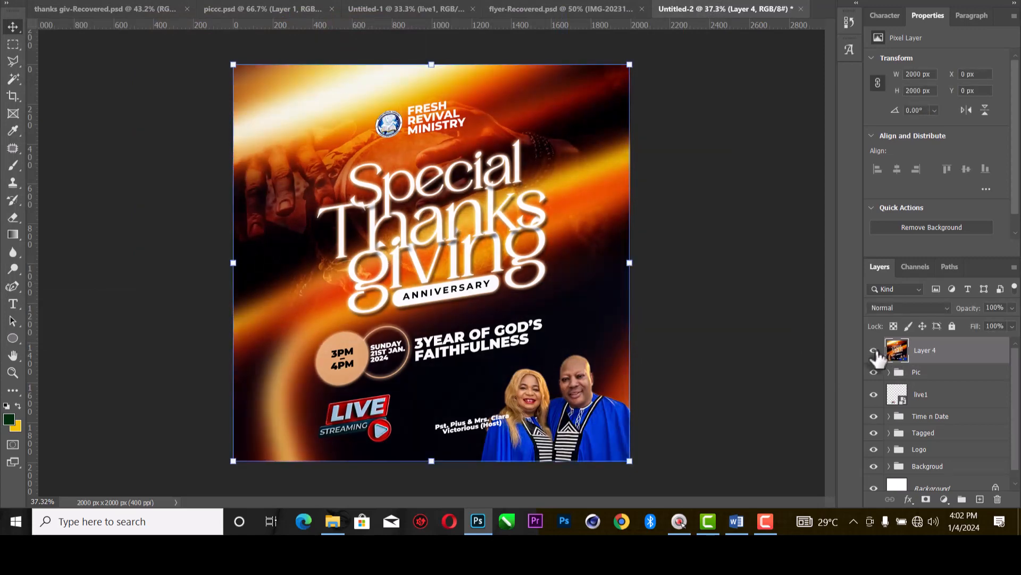